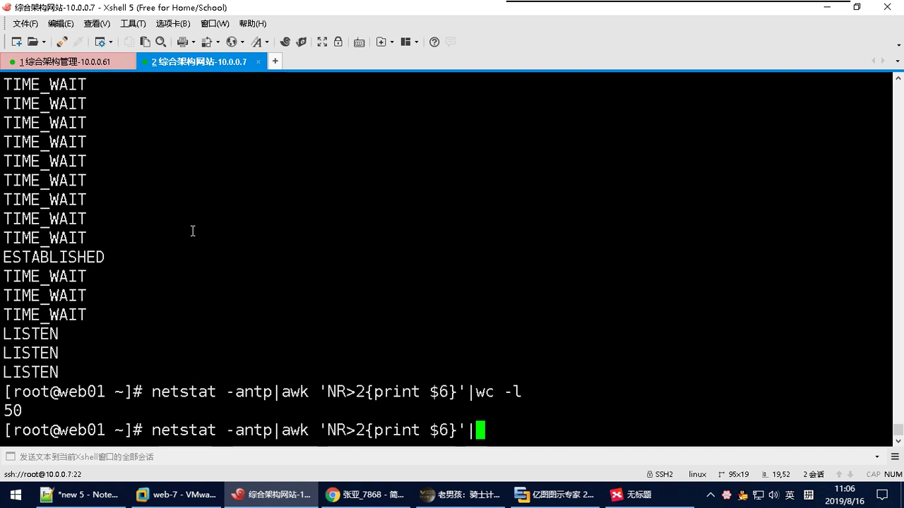
Try to count connections per TCP state by running netstat -antp|awk 'NR>2{print $6}'|sort|unia -c|sort -rn.
{"action": "key", "text": "BackSpace"}
{"action": "key", "text": "Return"}
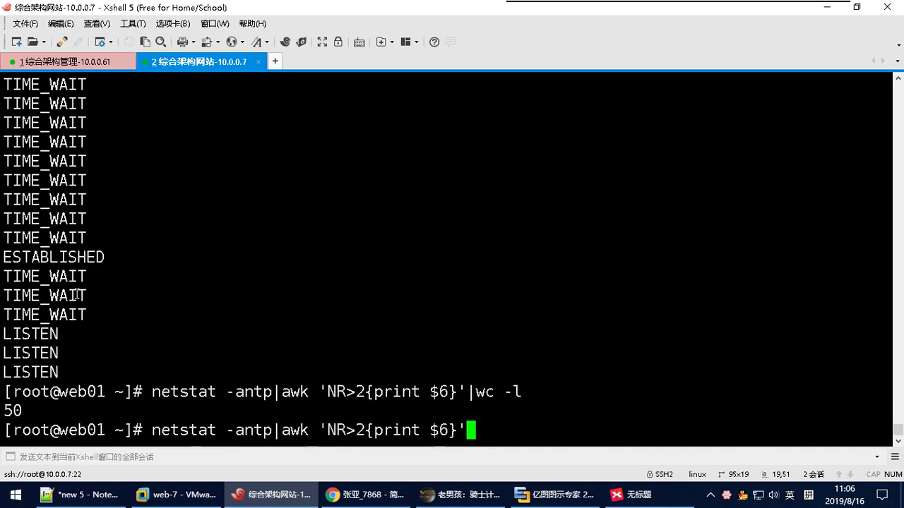
{"action": "type", "text": "|"}
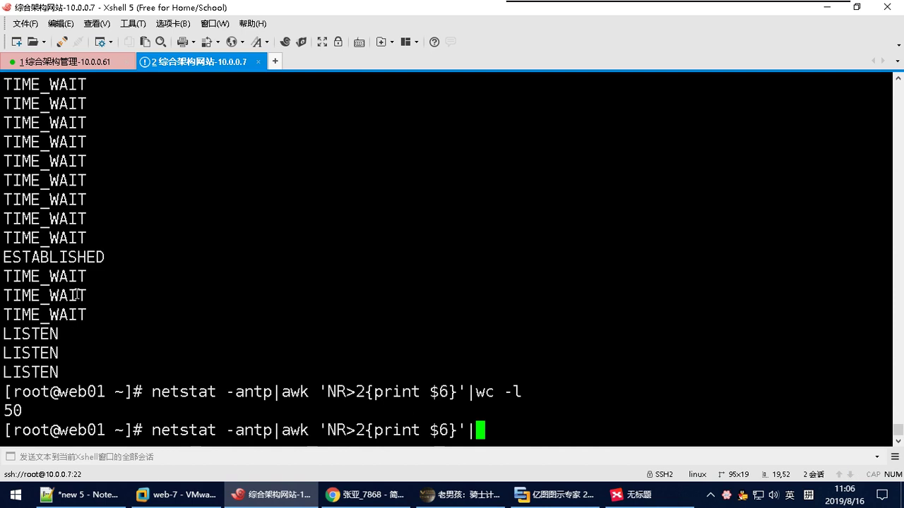
{"action": "type", "text": "sort -"}
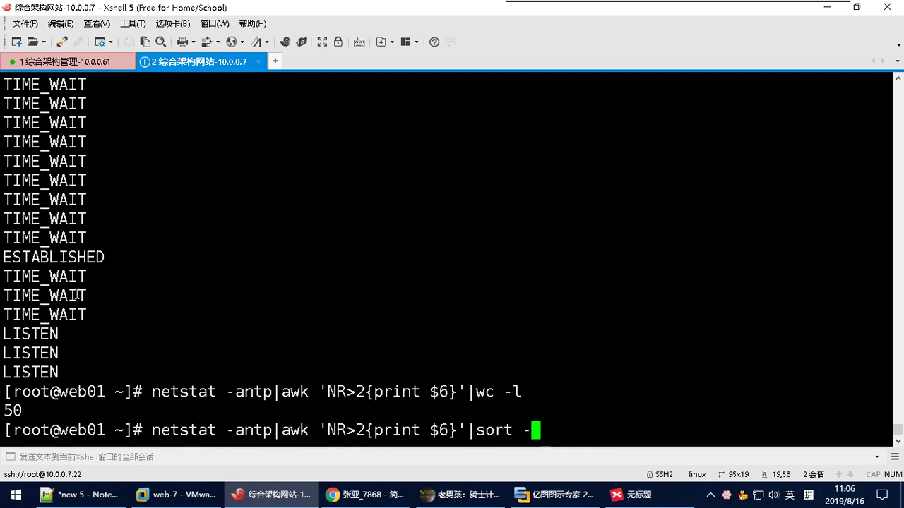
{"action": "key", "text": "BackSpace"}
{"action": "type", "text": "|unia -c|sor"}
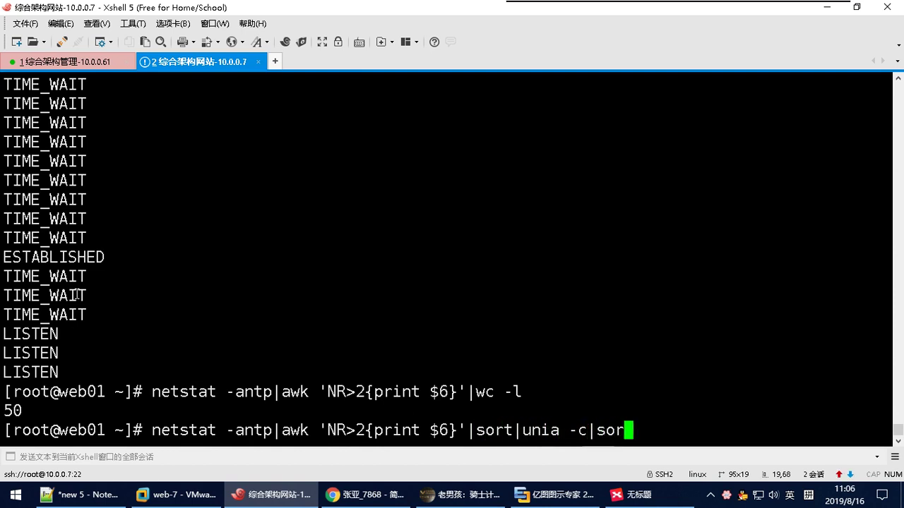
{"action": "type", "text": "t -rn"}
{"action": "key", "text": "Return"}
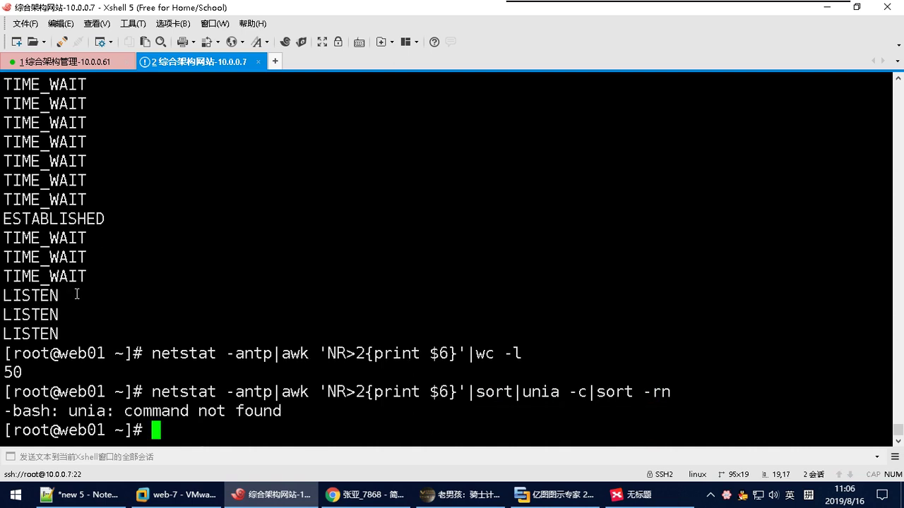
Correct unia to uniq in the previous command, rerun it, and highlight the per-state output.
{"action": "key", "text": "Up"}
{"action": "key", "text": "Left"}
{"action": "key", "text": "Left"}
{"action": "key", "text": "Left"}
{"action": "key", "text": "Left"}
{"action": "key", "text": "Left"}
{"action": "key", "text": "Left"}
{"action": "key", "text": "Left"}
{"action": "key", "text": "Left"}
{"action": "key", "text": "Left"}
{"action": "key", "text": "Left"}
{"action": "key", "text": "Left"}
{"action": "key", "text": "Left"}
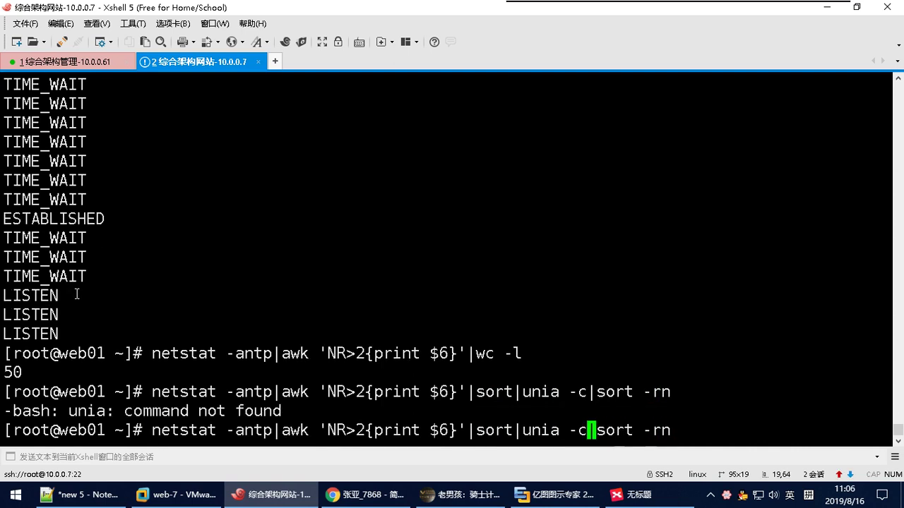
{"action": "key", "text": "BackSpace"}
{"action": "type", "text": "q"}
{"action": "key", "text": "Return"}
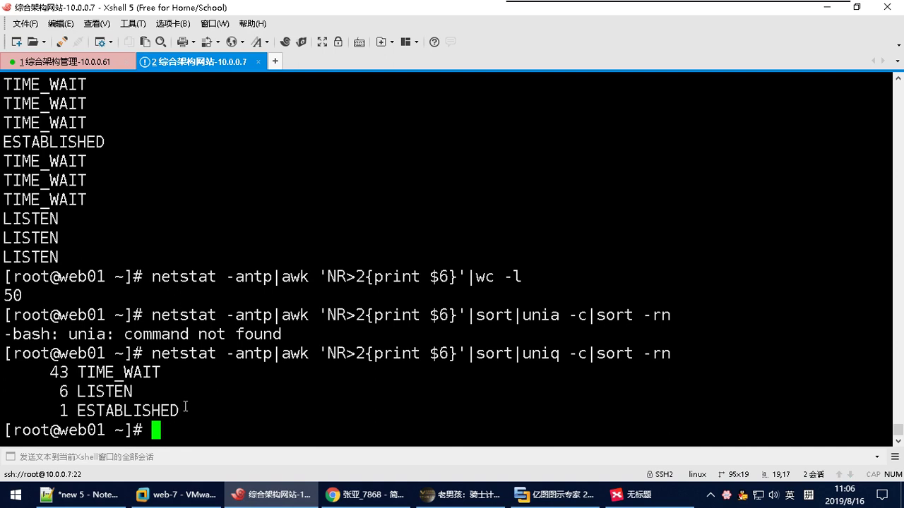
{"action": "left_click_drag", "start_coordinate": [182, 412], "coordinate": [5, 372]}
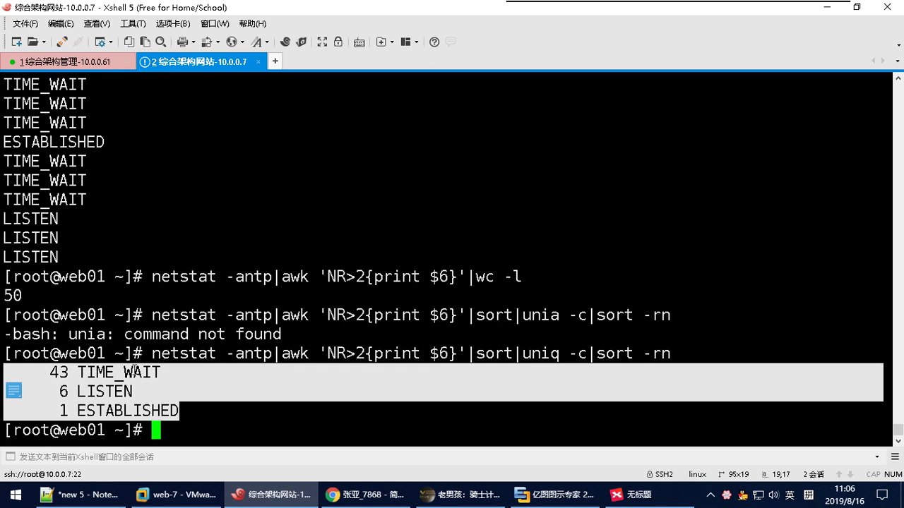
Count the TIME_WAIT connections by running netstat -antp|awk 'NR>2{print $6}'|grep "TIME_WAIT"|wc -l.
{"action": "key", "text": "Up"}
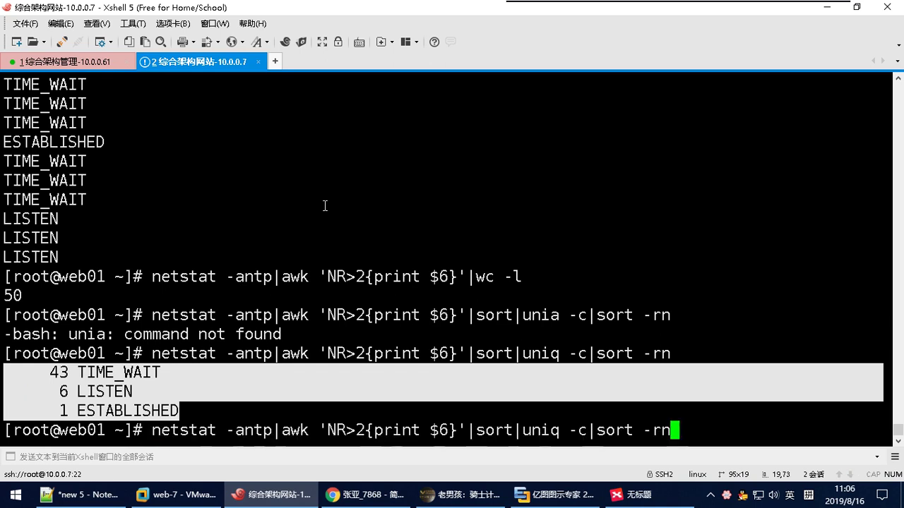
{"action": "key", "text": "BackSpace"}
{"action": "key", "text": "BackSpace"}
{"action": "key", "text": "BackSpace"}
{"action": "key", "text": "BackSpace"}
{"action": "key", "text": "BackSpace"}
{"action": "key", "text": "BackSpace"}
{"action": "key", "text": "BackSpace"}
{"action": "key", "text": "BackSpace"}
{"action": "key", "text": "BackSpace"}
{"action": "key", "text": "BackSpace"}
{"action": "key", "text": "BackSpace"}
{"action": "key", "text": "BackSpace"}
{"action": "key", "text": "BackSpace"}
{"action": "key", "text": "BackSpace"}
{"action": "key", "text": "BackSpace"}
{"action": "key", "text": "BackSpace"}
{"action": "key", "text": "BackSpace"}
{"action": "key", "text": "BackSpace"}
{"action": "key", "text": "BackSpace"}
{"action": "key", "text": "BackSpace"}
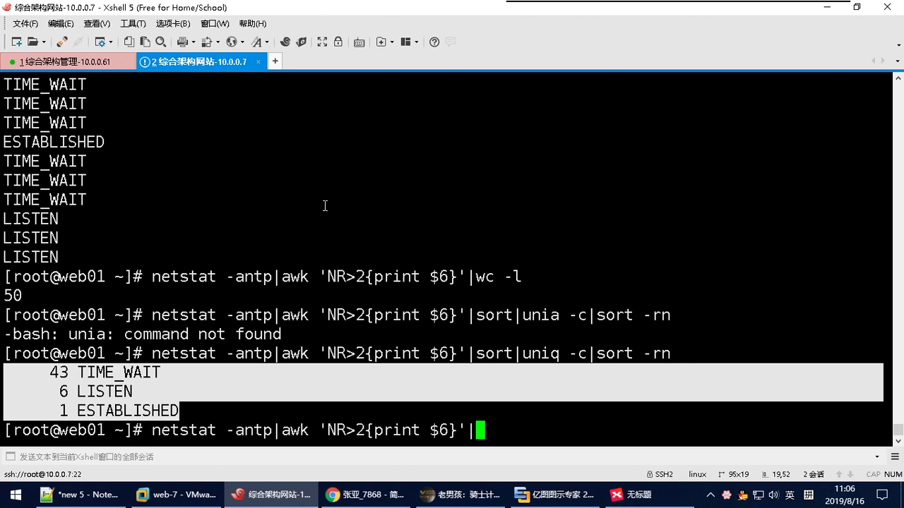
{"action": "type", "text": "grep \"\""}
{"action": "key", "text": "Left"}
{"action": "double_click", "coordinate": [115, 374]}
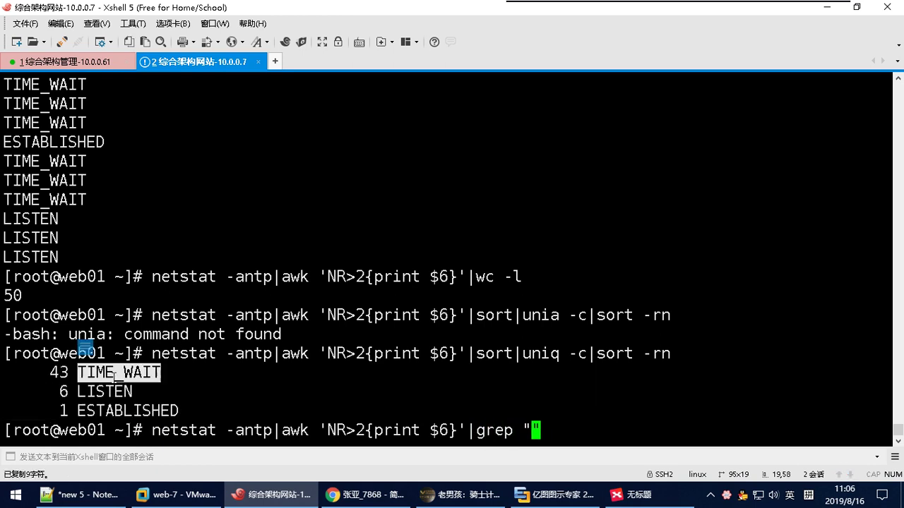
{"action": "right_click", "coordinate": [115, 375]}
{"action": "left_click", "coordinate": [171, 122]}
{"action": "key", "text": "Right"}
{"action": "type", "text": "|wc -l"}
{"action": "key", "text": "Return"}
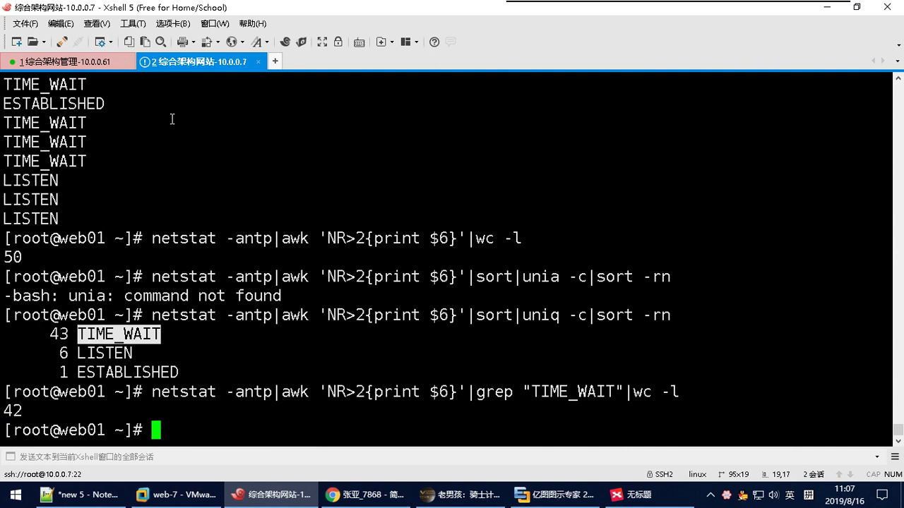
Switch to the Zabbix page in Chrome and open the monitoring items of host web01.
{"action": "left_click", "coordinate": [368, 495]}
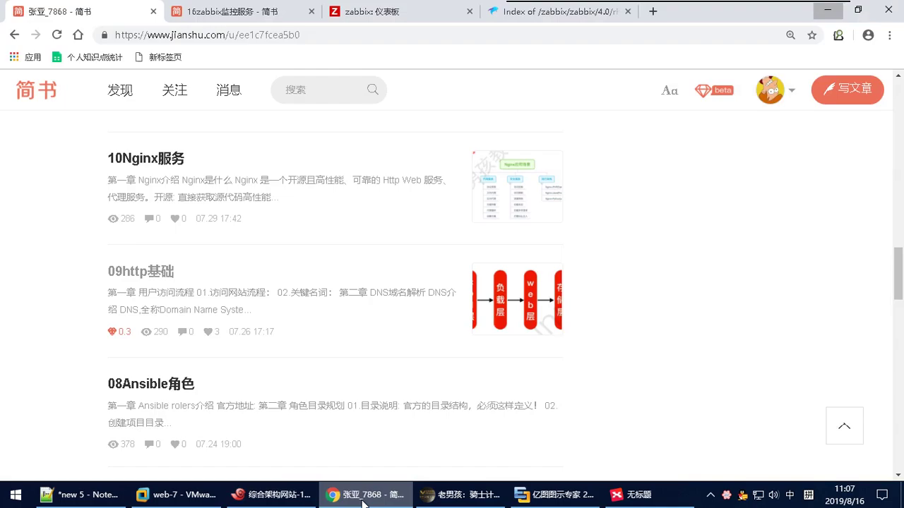
{"action": "left_click", "coordinate": [418, 16]}
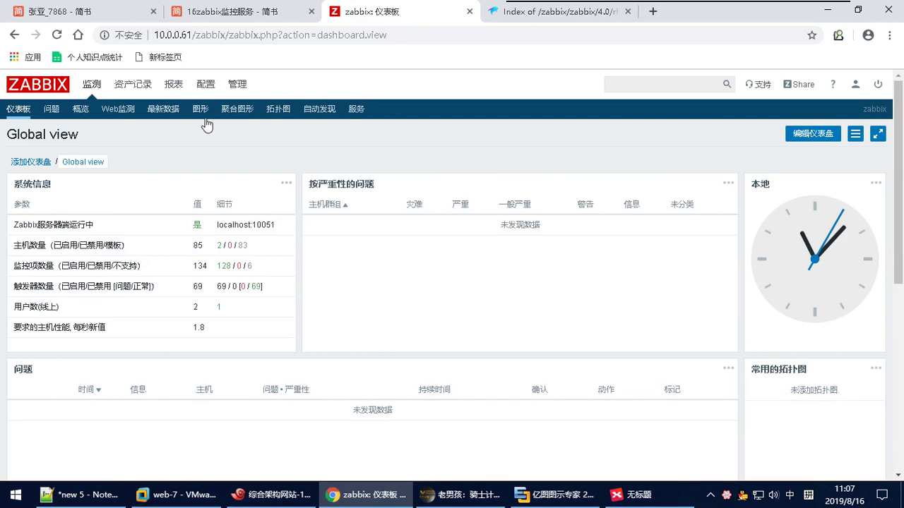
{"action": "mouse_move", "coordinate": [206, 84]}
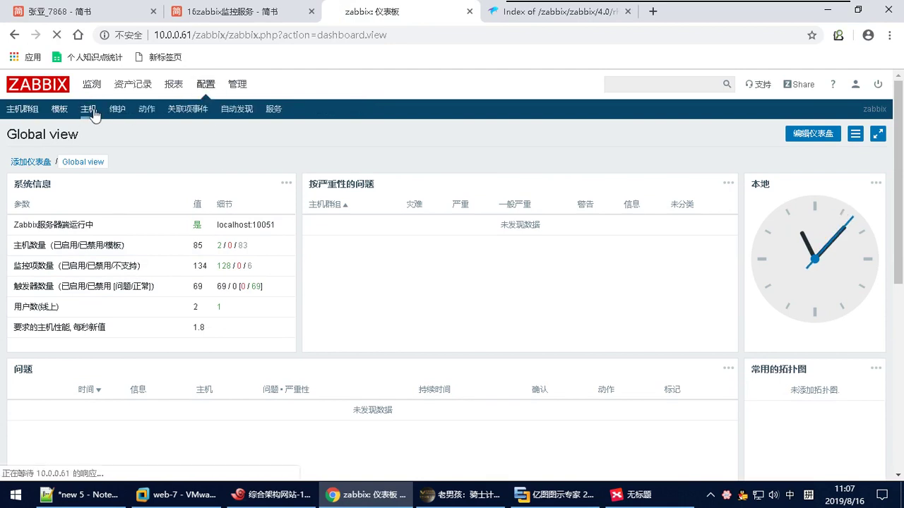
{"action": "left_click", "coordinate": [88, 108]}
{"action": "left_click", "coordinate": [139, 341]}
{"action": "scroll", "coordinate": [212, 323], "scroll_direction": "down", "scroll_amount": 1}
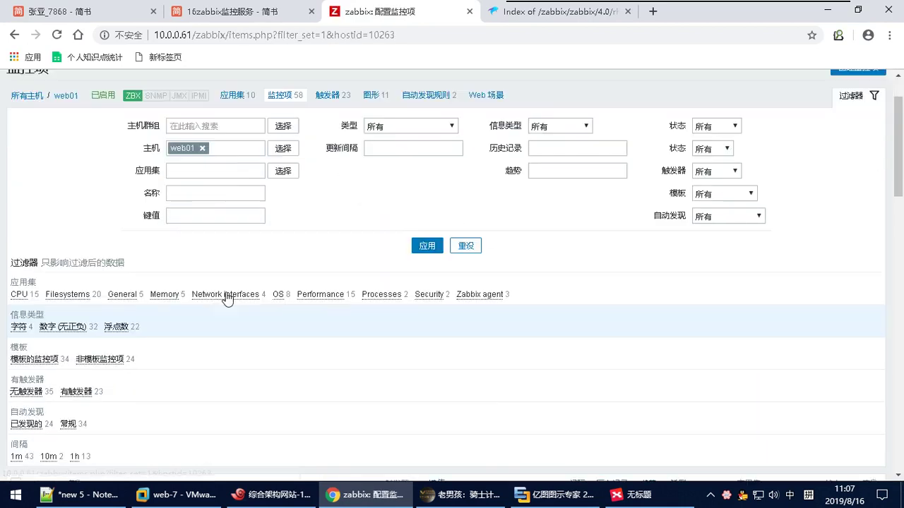
Filter web01's items by the CPU application set and examine the resulting items and their keys.
{"action": "left_click", "coordinate": [286, 171]}
{"action": "left_click", "coordinate": [252, 204]}
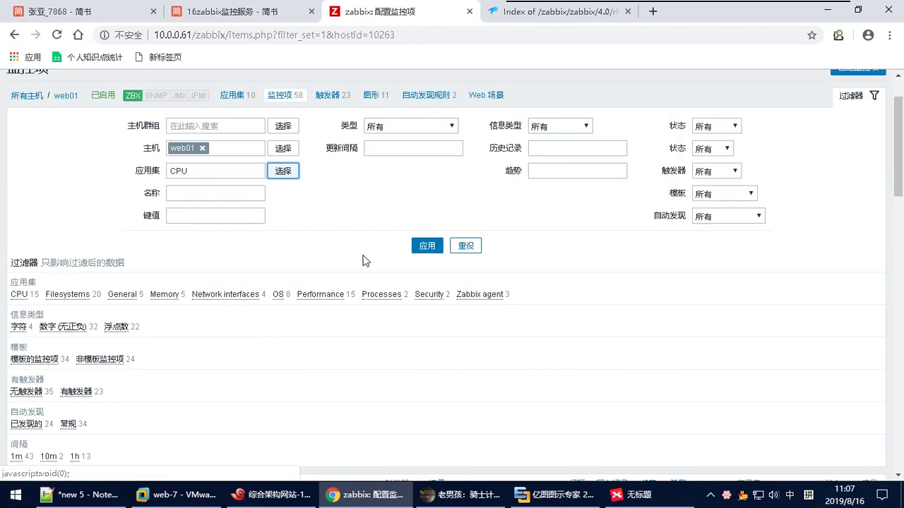
{"action": "left_click", "coordinate": [426, 245]}
{"action": "scroll", "coordinate": [161, 319], "scroll_direction": "down", "scroll_amount": 3}
{"action": "scroll", "coordinate": [161, 319], "scroll_direction": "down", "scroll_amount": 3}
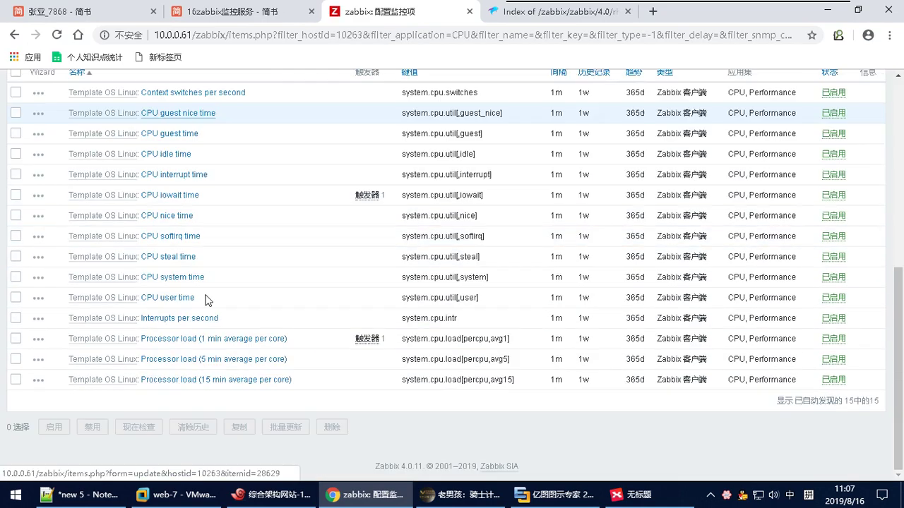
{"action": "scroll", "coordinate": [194, 215], "scroll_direction": "up", "scroll_amount": 1}
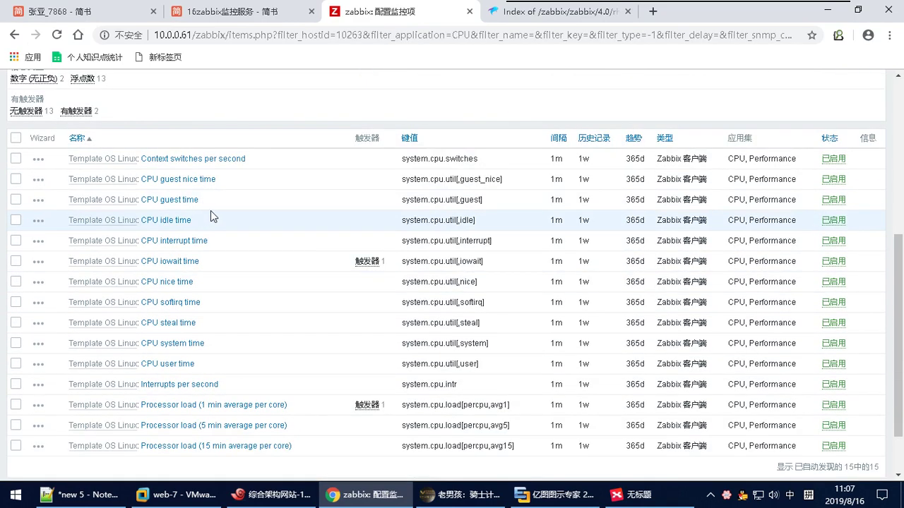
Copy the TIME_WAIT counting command from Xshell into point 1 under 实现 in Notepad++, and add an empty point 2.
{"action": "left_click", "coordinate": [288, 497]}
{"action": "left_click", "coordinate": [289, 497]}
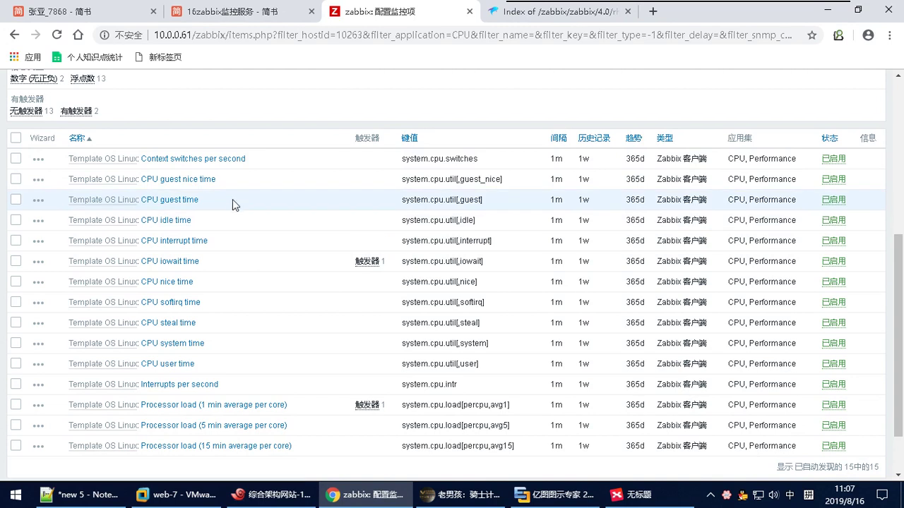
{"action": "left_click", "coordinate": [272, 495]}
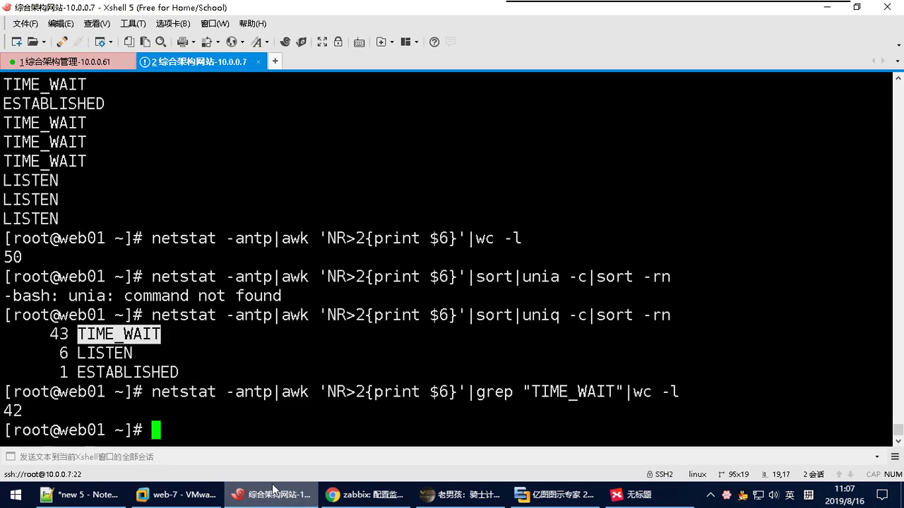
{"action": "left_click", "coordinate": [241, 343]}
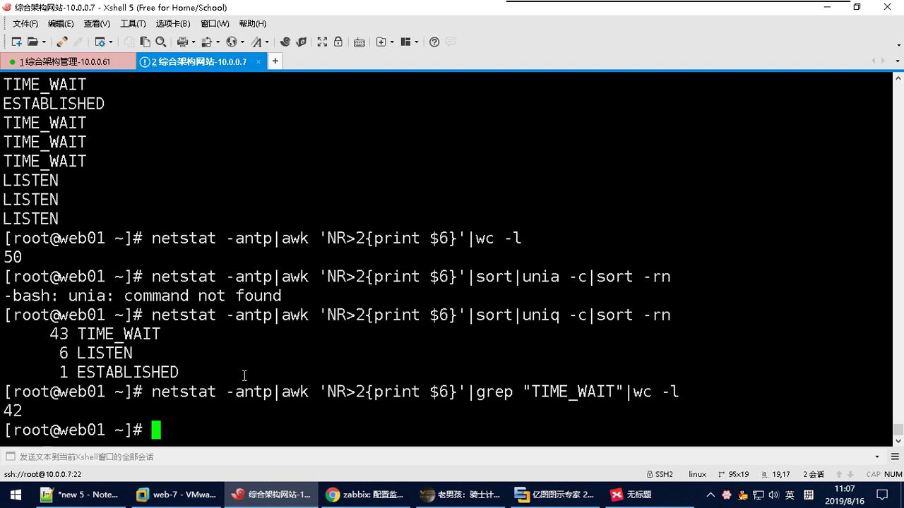
{"action": "left_click_drag", "start_coordinate": [154, 391], "coordinate": [679, 392]}
{"action": "right_click", "coordinate": [646, 392]}
{"action": "left_click", "coordinate": [684, 83]}
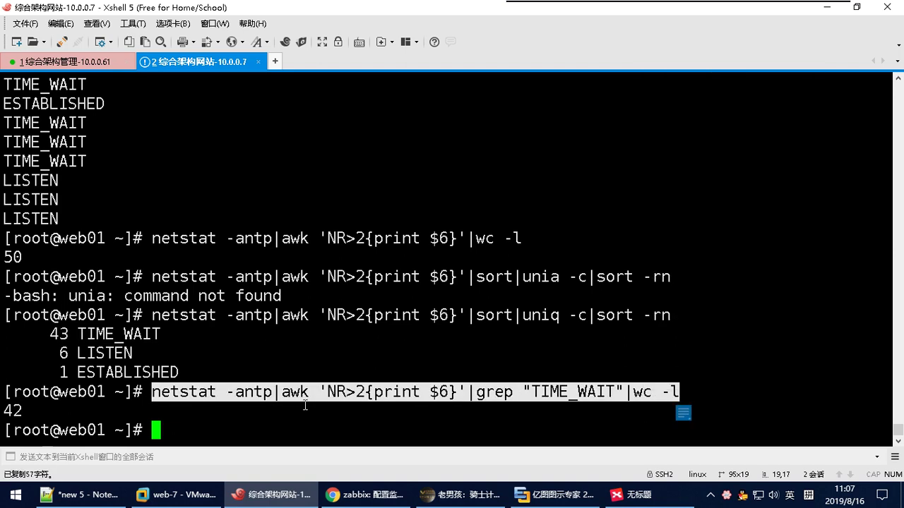
{"action": "left_click", "coordinate": [90, 496]}
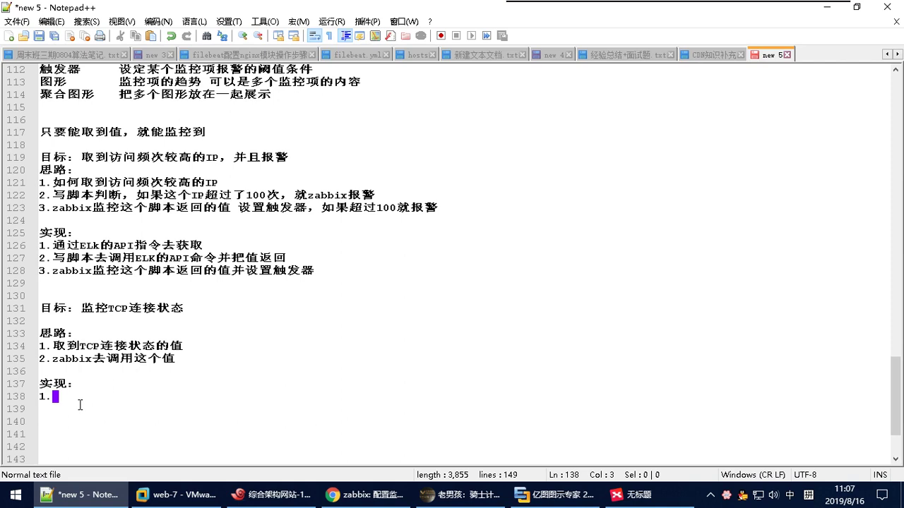
{"action": "key", "text": "ctrl+v"}
{"action": "key", "text": "Return"}
{"action": "type", "text": "2."}
Reword point 2 under the TCP goal's 思路 to zabbix如何去调用这个值, and return to the empty point 2 under 实现.
{"action": "left_click_drag", "start_coordinate": [54, 396], "coordinate": [404, 383]}
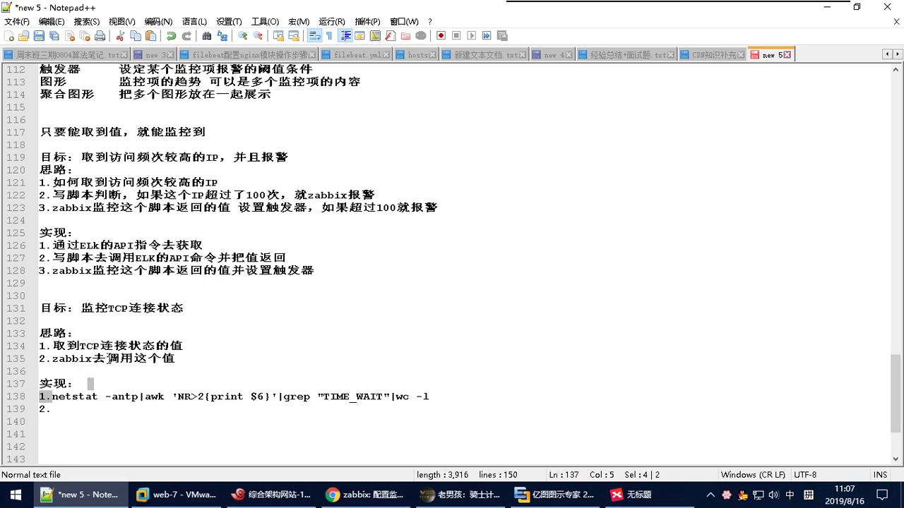
{"action": "left_click", "coordinate": [94, 360]}
{"action": "type", "text": "如何"}
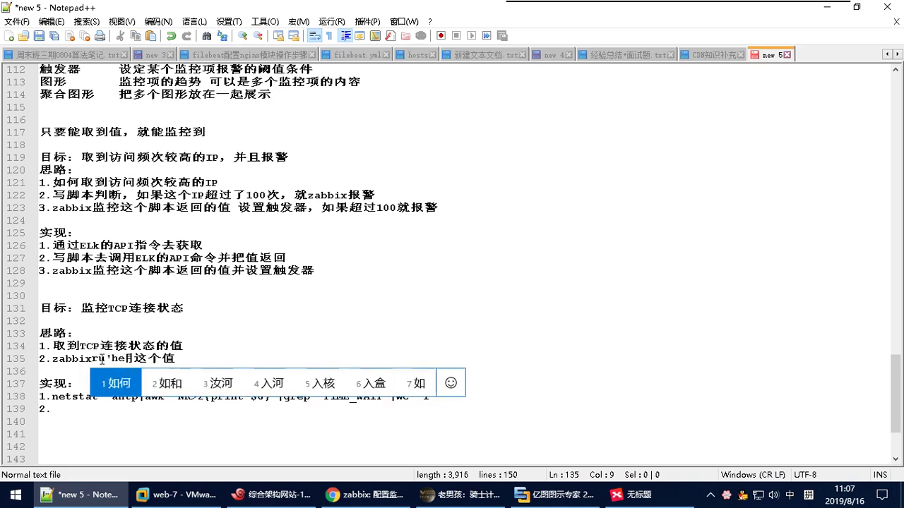
{"action": "left_click", "coordinate": [99, 411]}
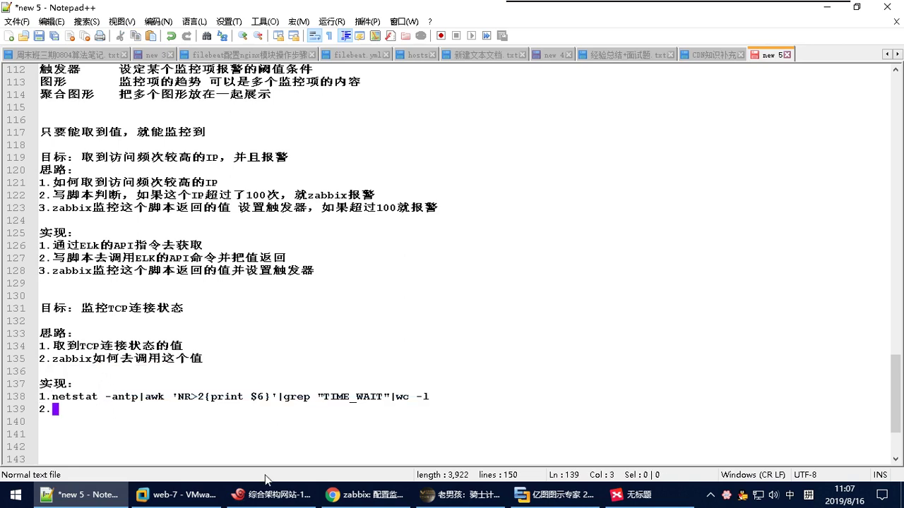
Switch to the web01 session in Xshell, change to /etc/zabbix/zabbix_agentd.d/ and list its files.
{"action": "left_click", "coordinate": [265, 387]}
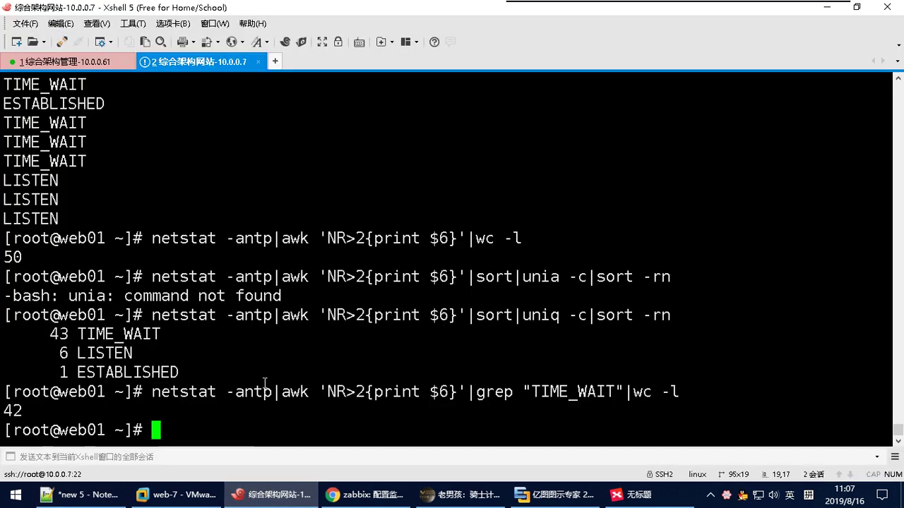
{"action": "left_click", "coordinate": [77, 64]}
{"action": "left_click", "coordinate": [168, 67]}
{"action": "type", "text": "cd /etc/z"}
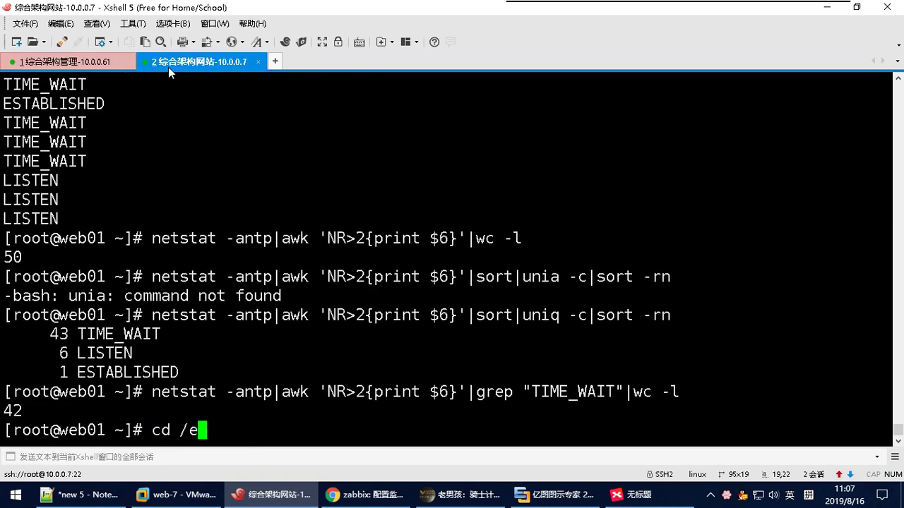
{"action": "key", "text": "Tab"}
{"action": "type", "text": "z"}
{"action": "key", "text": "Tab"}
{"action": "key", "text": "Return"}
{"action": "type", "text": "l"}
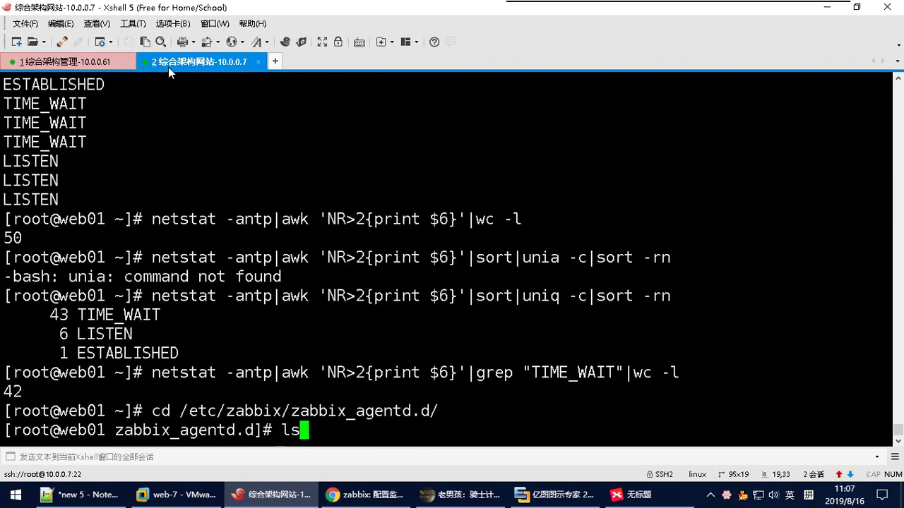
{"action": "type", "text": "s"}
{"action": "key", "text": "Return"}
Display userparameter_mysql.conf with cat to examine its UserParameter entries.
{"action": "type", "text": "cat "}
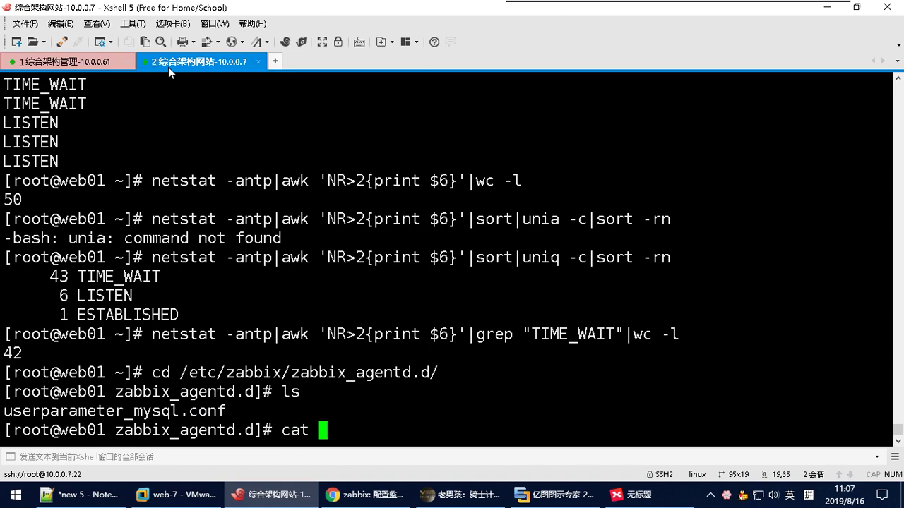
{"action": "type", "text": "u"}
{"action": "key", "text": "Tab"}
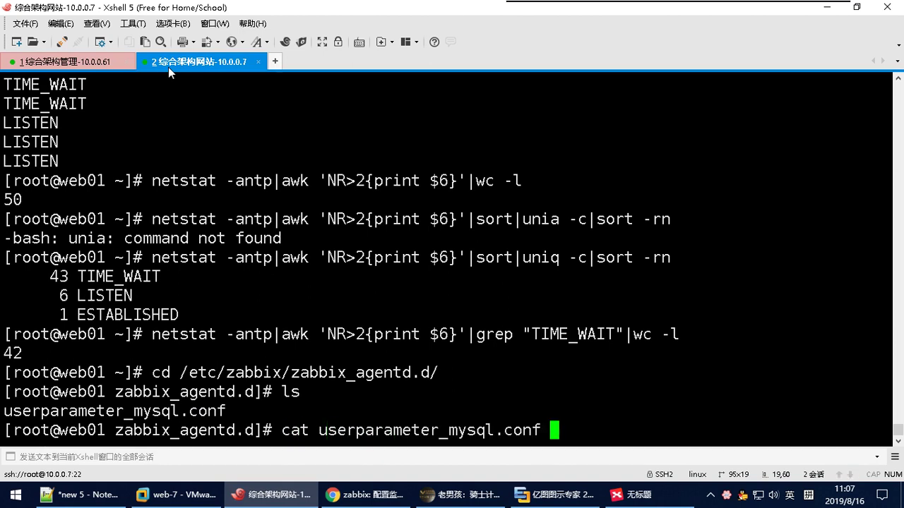
{"action": "key", "text": "Return"}
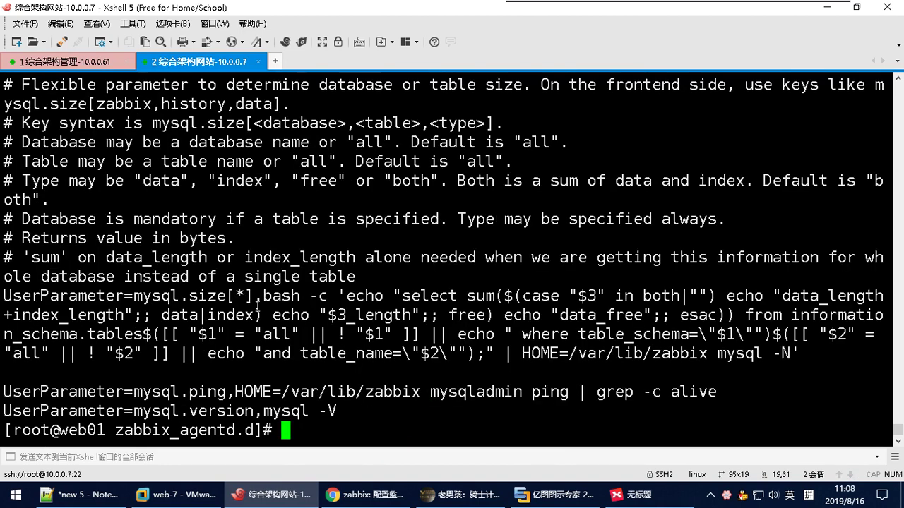
{"action": "key", "text": "Return"}
{"action": "key", "text": "Up"}
{"action": "key", "text": "Home"}
{"action": "key", "text": "Right"}
{"action": "key", "text": "Right"}
{"action": "key", "text": "Right"}
{"action": "key", "text": "Left"}
{"action": "key", "text": "BackSpace"}
{"action": "key", "text": "BackSpace"}
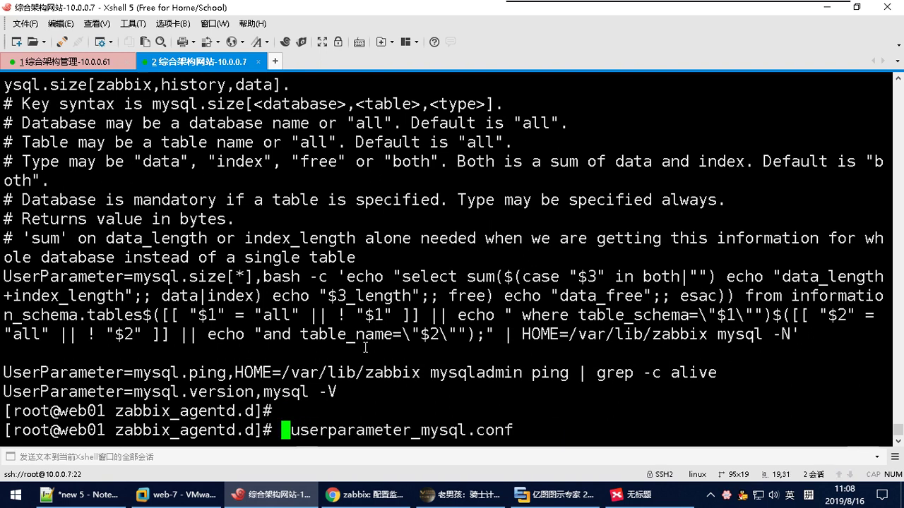
{"action": "scroll", "coordinate": [365, 348], "scroll_direction": "up", "scroll_amount": 5}
{"action": "scroll", "coordinate": [338, 374], "scroll_direction": "down", "scroll_amount": 5}
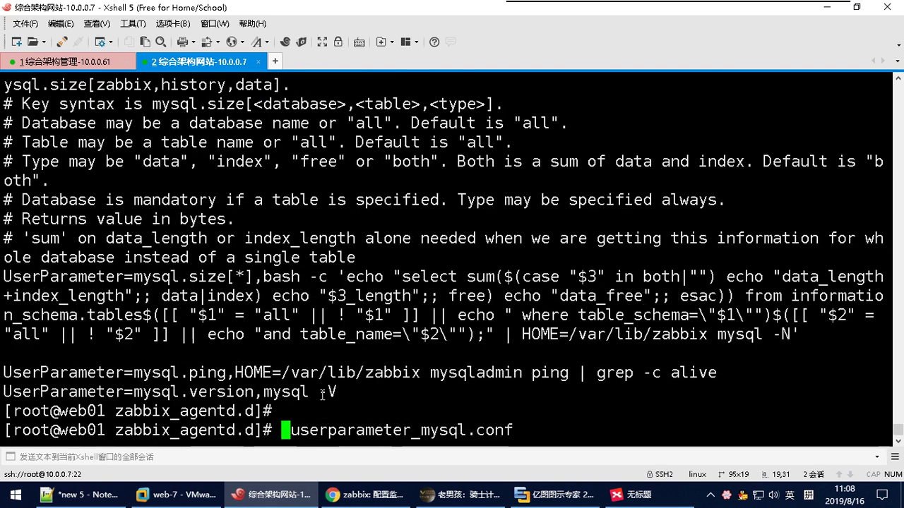
{"action": "key", "text": "Delete"}
{"action": "key", "text": "Delete"}
{"action": "key", "text": "Delete"}
{"action": "key", "text": "Delete"}
{"action": "key", "text": "Delete"}
{"action": "key", "text": "Delete"}
{"action": "key", "text": "Delete"}
{"action": "key", "text": "Delete"}
{"action": "key", "text": "Delete"}
{"action": "key", "text": "Delete"}
{"action": "key", "text": "Delete"}
{"action": "key", "text": "Delete"}
{"action": "key", "text": "Delete"}
{"action": "key", "text": "Delete"}
{"action": "key", "text": "Delete"}
{"action": "key", "text": "Delete"}
{"action": "key", "text": "Delete"}
{"action": "key", "text": "Delete"}
{"action": "key", "text": "Delete"}
{"action": "key", "text": "Delete"}
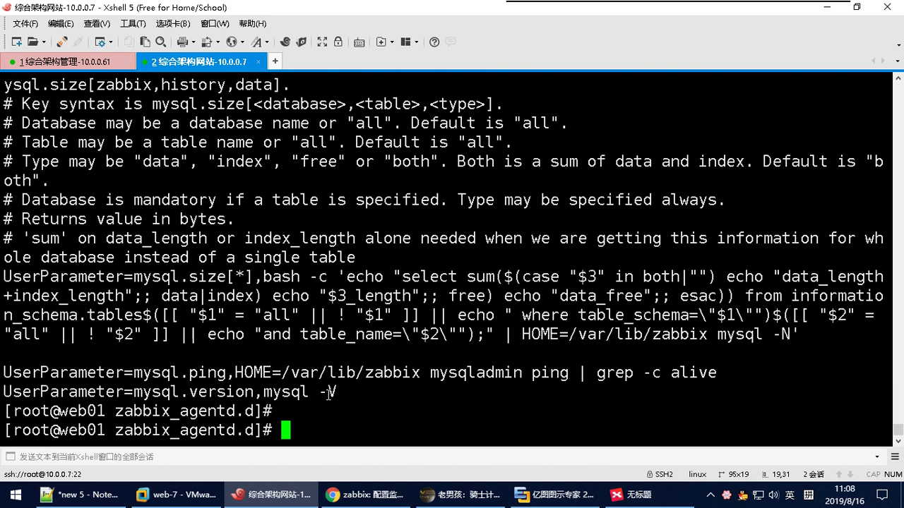
Copy the UserParameter=mysql.version,mysql -V line from Xshell into the Notepad++ notes, a few lines below point 2.
{"action": "left_click_drag", "start_coordinate": [339, 391], "coordinate": [4, 393]}
{"action": "key", "text": "ctrl+c"}
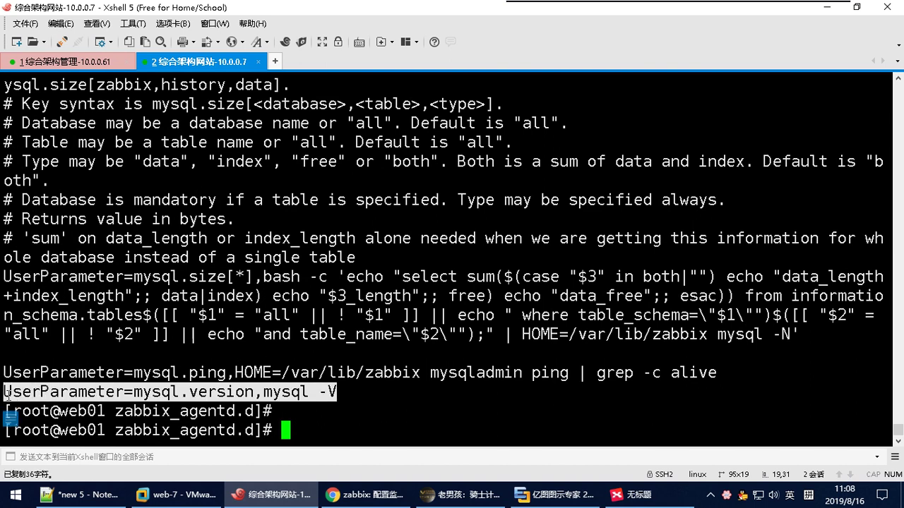
{"action": "right_click", "coordinate": [10, 415]}
{"action": "key", "text": "Escape"}
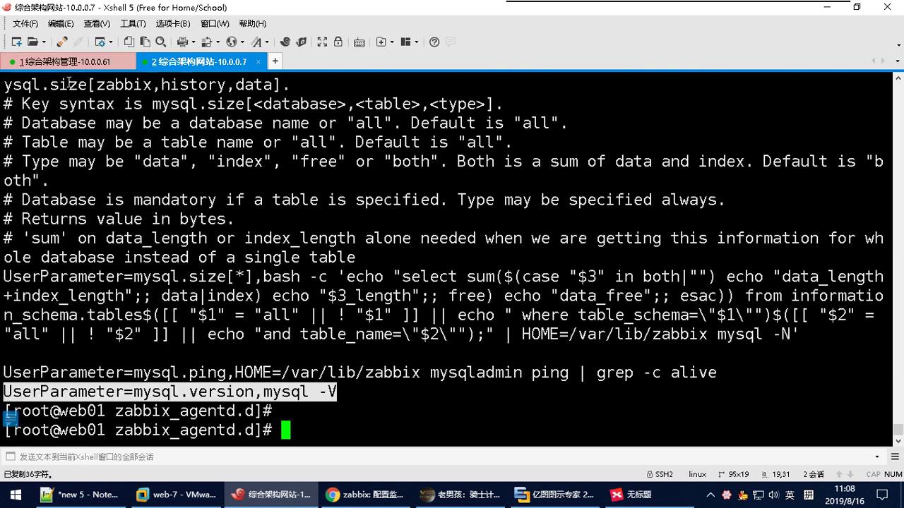
{"action": "left_click", "coordinate": [80, 494]}
{"action": "left_click", "coordinate": [130, 376]}
{"action": "key", "text": "ctrl+v"}
{"action": "key", "text": "Return"}
{"action": "key", "text": "Return"}
{"action": "left_click_drag", "start_coordinate": [279, 371], "coordinate": [263, 371]}
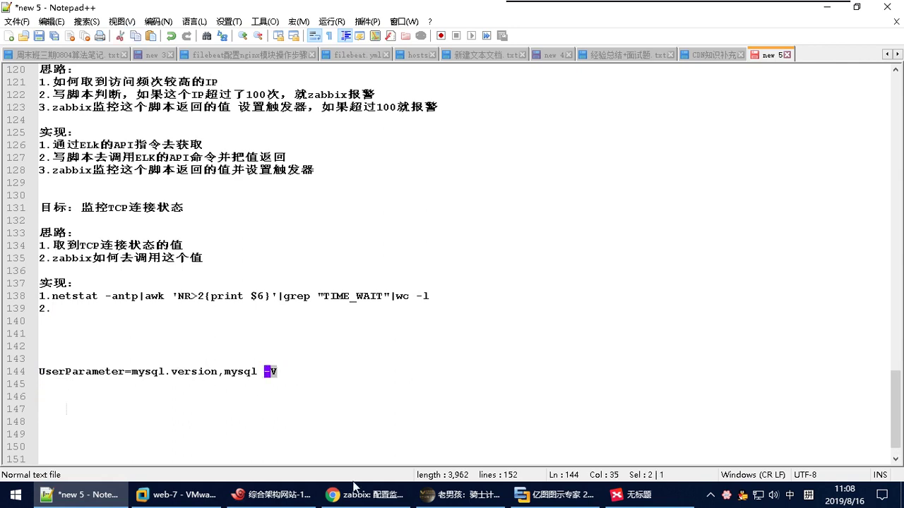
Copy the UserParameter=mysql.ping line from Xshell and paste it over the mysql.version example in the Notepad++ notes.
{"action": "left_click", "coordinate": [485, 497]}
{"action": "left_click", "coordinate": [271, 494]}
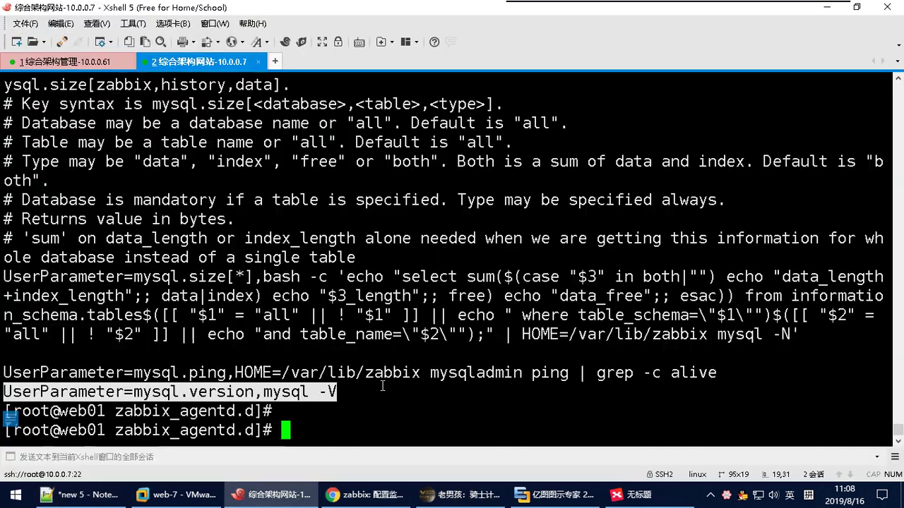
{"action": "scroll", "coordinate": [451, 180], "scroll_direction": "up", "scroll_amount": 3}
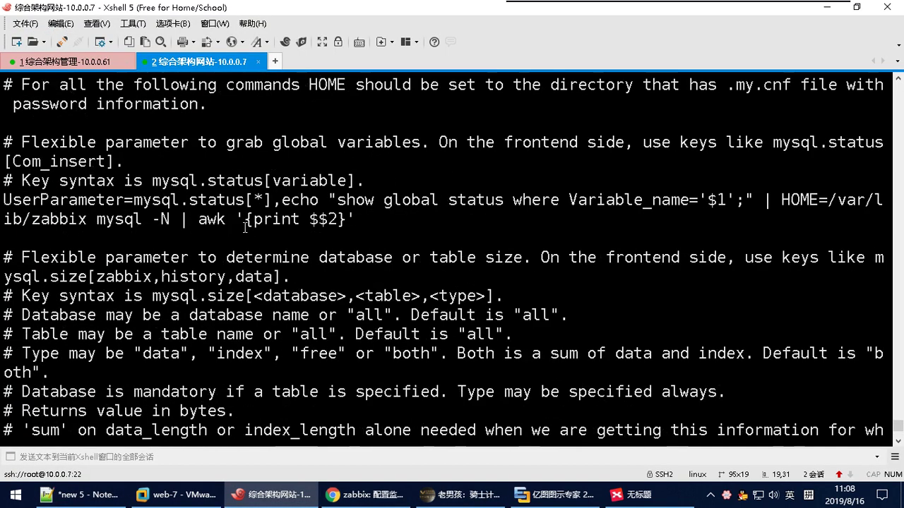
{"action": "scroll", "coordinate": [295, 214], "scroll_direction": "down", "scroll_amount": 3}
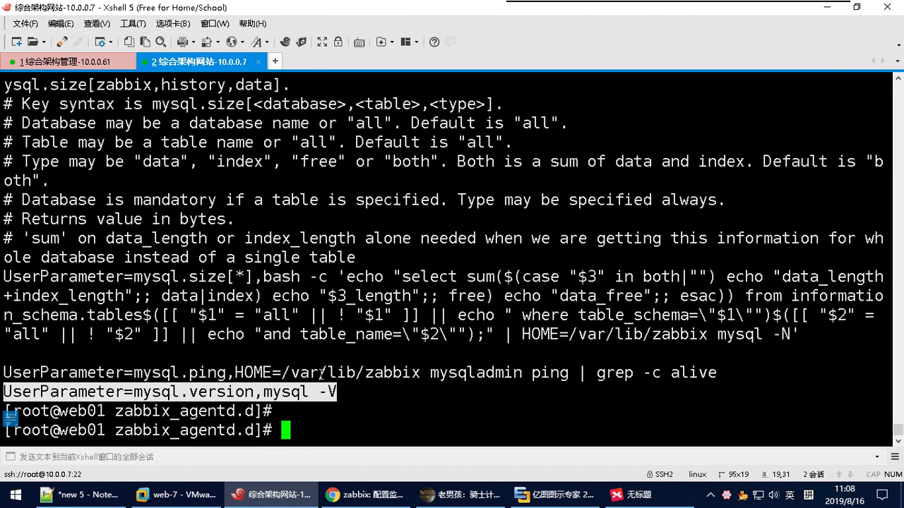
{"action": "left_click_drag", "start_coordinate": [726, 372], "coordinate": [3, 372]}
{"action": "key", "text": "ctrl+c"}
{"action": "right_click", "coordinate": [64, 388]}
{"action": "left_click", "coordinate": [107, 71]}
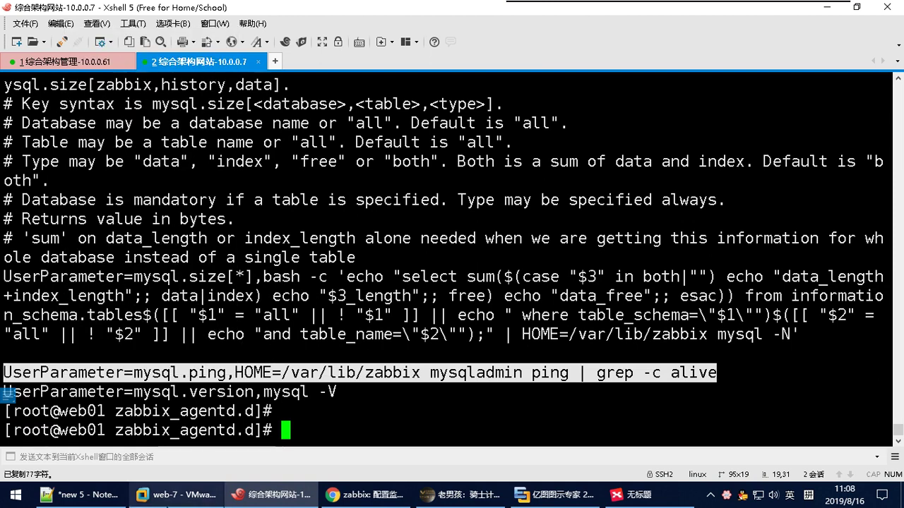
{"action": "left_click", "coordinate": [77, 494]}
{"action": "left_click_drag", "start_coordinate": [317, 371], "coordinate": [39, 374]}
{"action": "key", "text": "ctrl+v"}
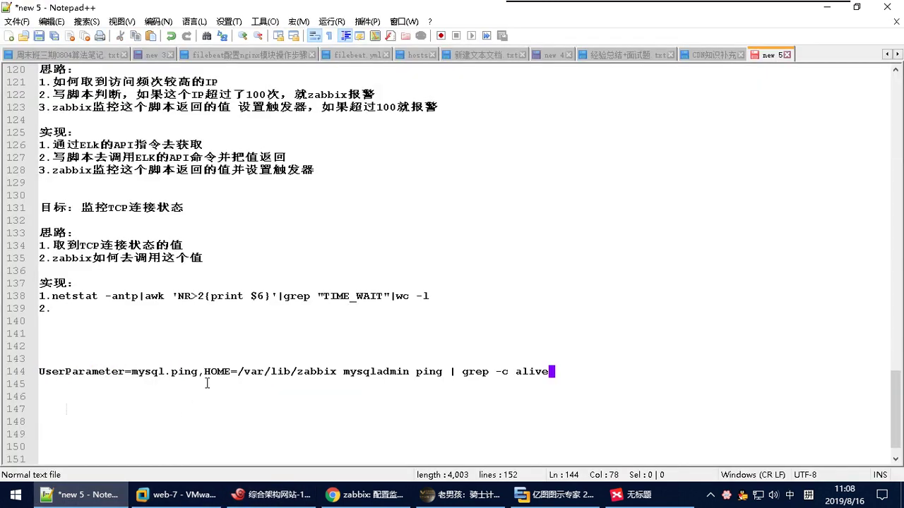
Add blank space below the UserParameter=mysql.ping line and trim the surplus line breaks.
{"action": "key", "text": "Return"}
{"action": "key", "text": "Return"}
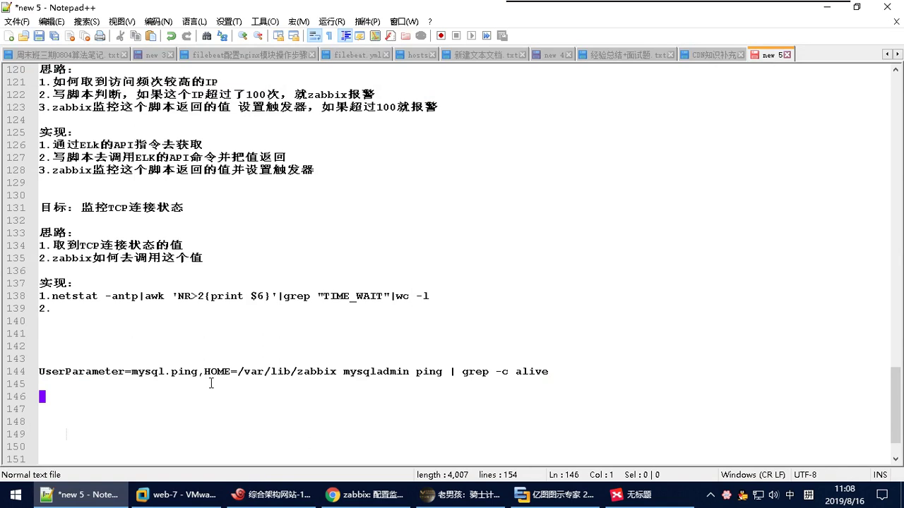
{"action": "scroll", "coordinate": [209, 385], "scroll_direction": "down", "scroll_amount": 2}
{"action": "left_click", "coordinate": [114, 336]}
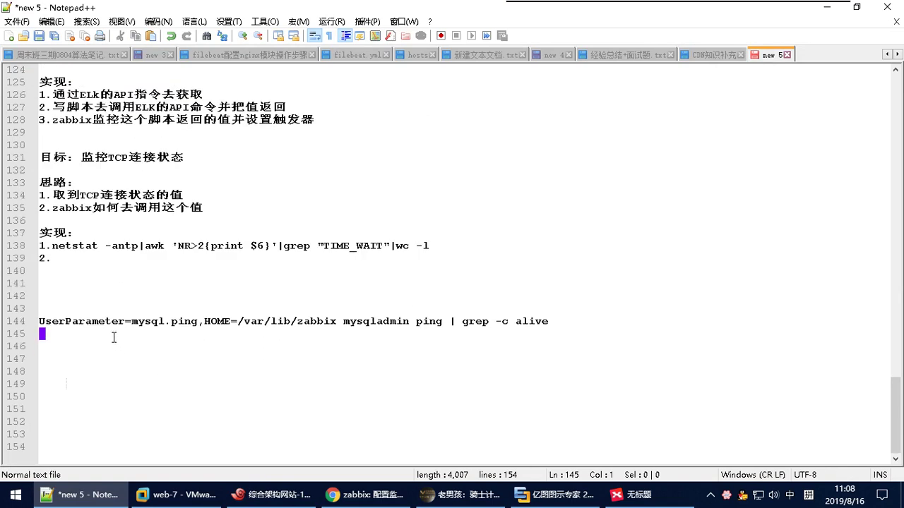
{"action": "key", "text": "Return"}
{"action": "key", "text": "Return"}
{"action": "key", "text": "Delete"}
{"action": "key", "text": "BackSpace"}
{"action": "key", "text": "BackSpace"}
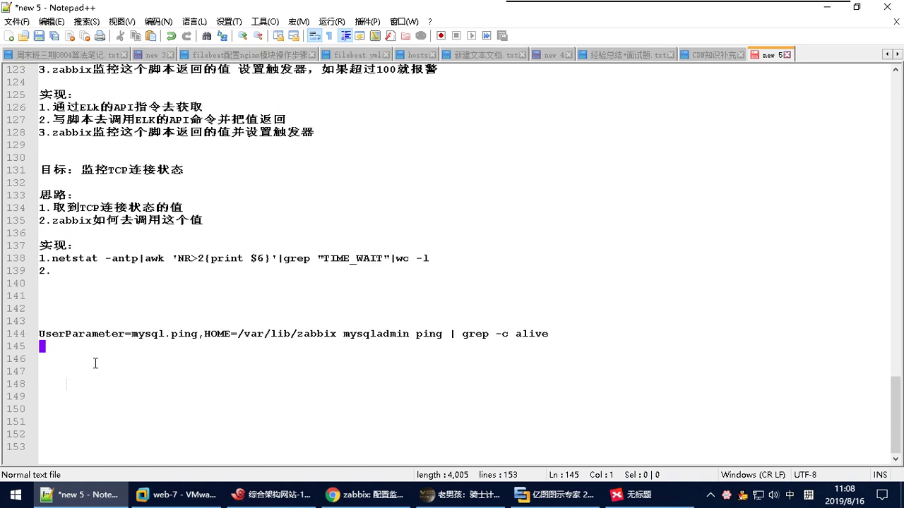
Write the label 自定义监控 on the line directly above UserParameter to explain that keyword.
{"action": "left_click", "coordinate": [84, 326]}
{"action": "type", "text": "zi"}
{"action": "key", "text": "BackSpace"}
{"action": "key", "text": "BackSpace"}
{"action": "type", "text": "ziji"}
{"action": "key", "text": "BackSpace"}
{"action": "key", "text": "BackSpace"}
{"action": "type", "text": "dingyi"}
{"action": "key", "text": "space"}
{"action": "type", "text": "jiangxiang"}
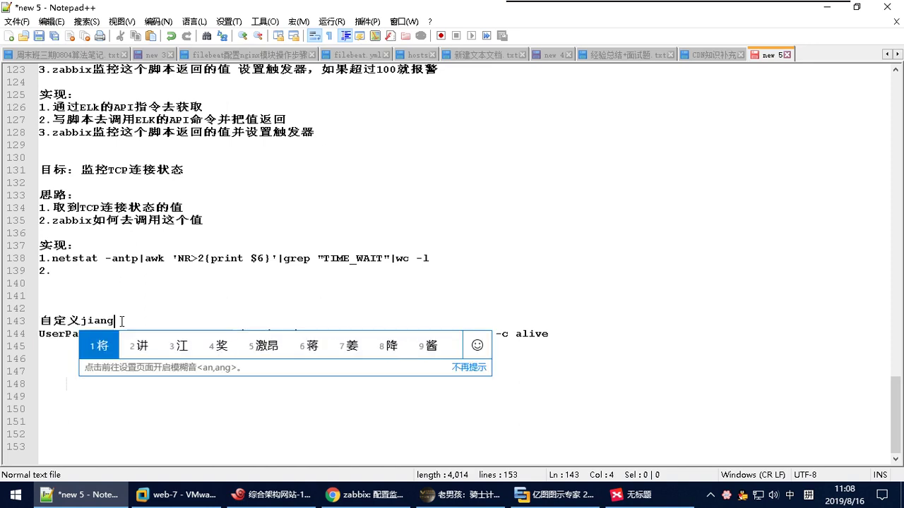
{"action": "key", "text": "BackSpace"}
{"action": "key", "text": "BackSpace"}
{"action": "key", "text": "BackSpace"}
{"action": "key", "text": "BackSpace"}
{"action": "key", "text": "BackSpace"}
{"action": "key", "text": "BackSpace"}
{"action": "key", "text": "BackSpace"}
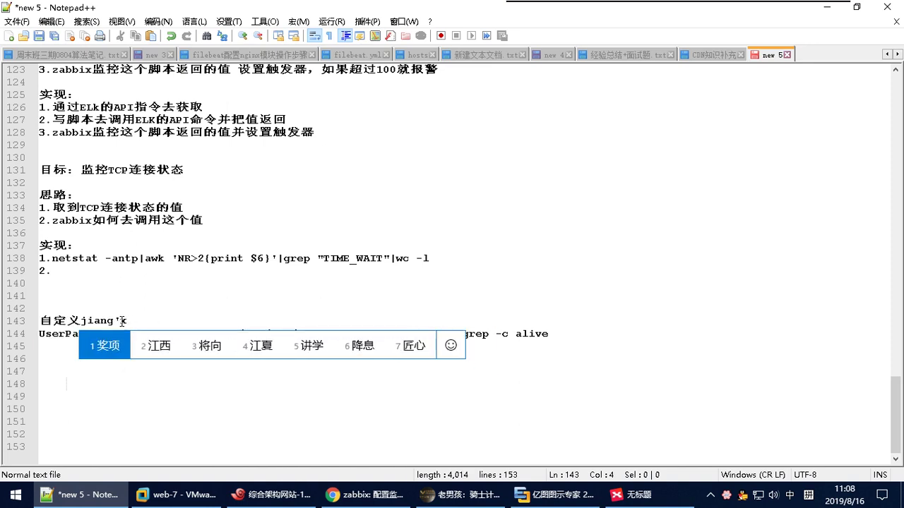
{"action": "type", "text": "nkong"}
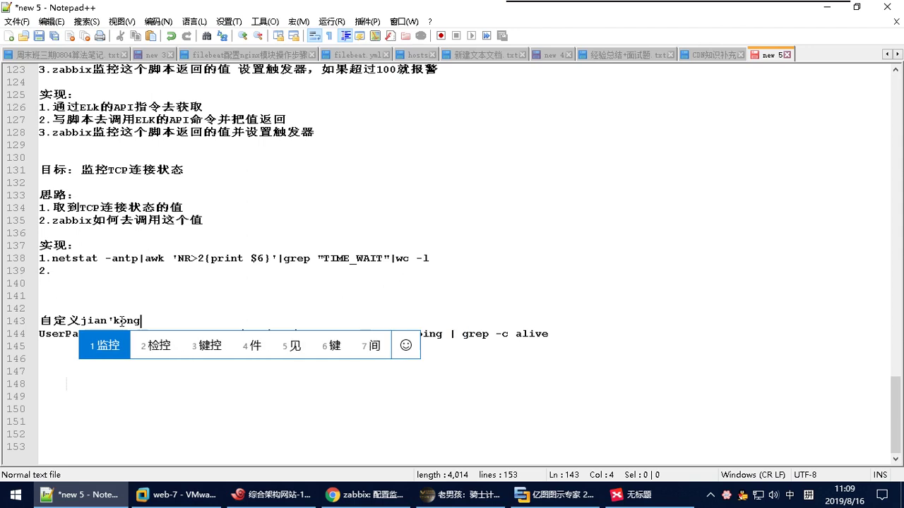
{"action": "key", "text": "space"}
{"action": "key", "text": "space"}
{"action": "left_click_drag", "start_coordinate": [124, 333], "coordinate": [39, 336]}
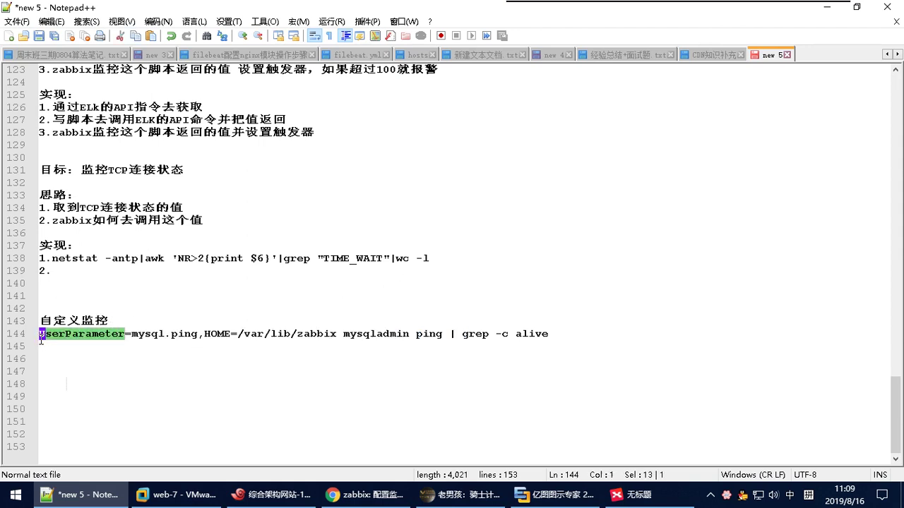
{"action": "left_click", "coordinate": [102, 334]}
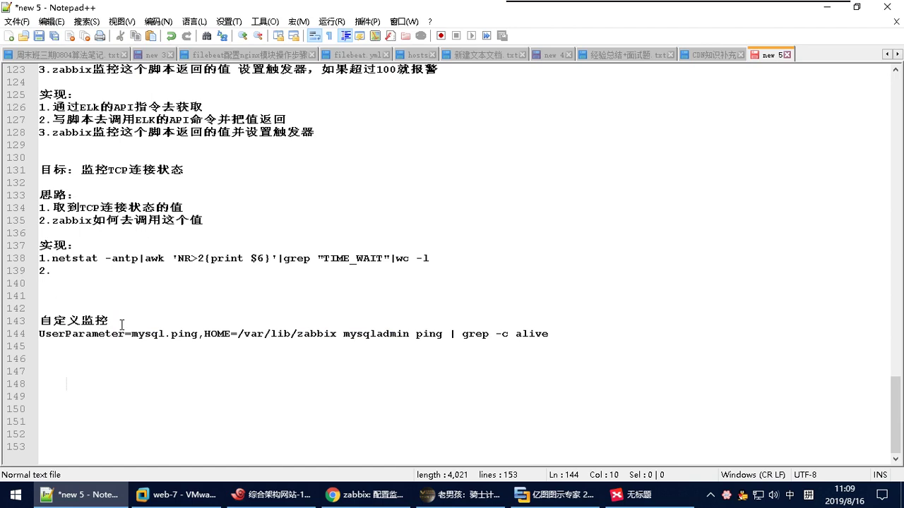
Extend the 自定义监控 explanation with =自定义监控项的键名称， to describe the key part of the UserParameter line.
{"action": "left_click", "coordinate": [131, 321]}
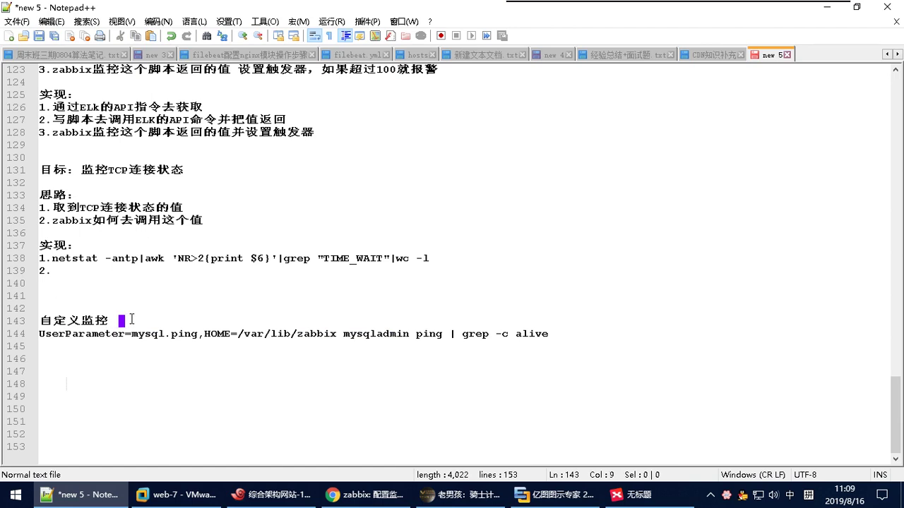
{"action": "type", "text": "=z"}
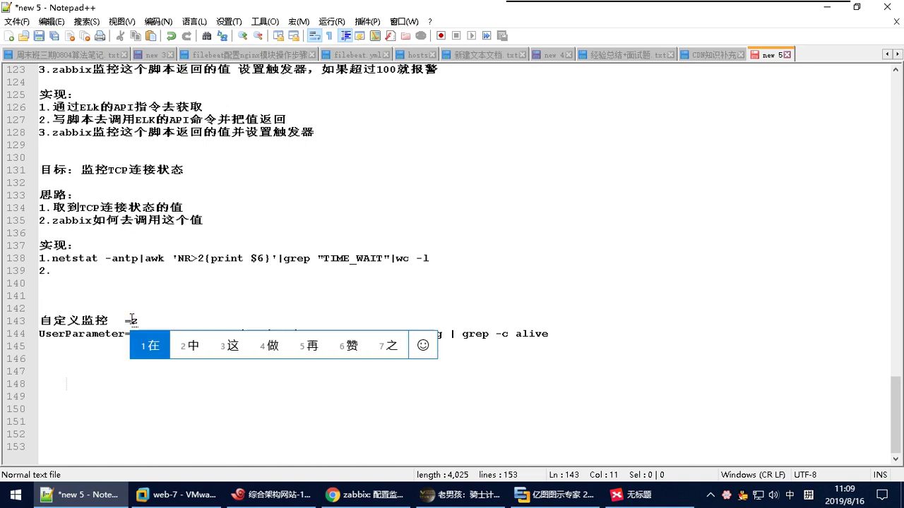
{"action": "type", "text": "idingyijiankongxiangde"}
{"action": "key", "text": "space"}
{"action": "type", "text": "jian"}
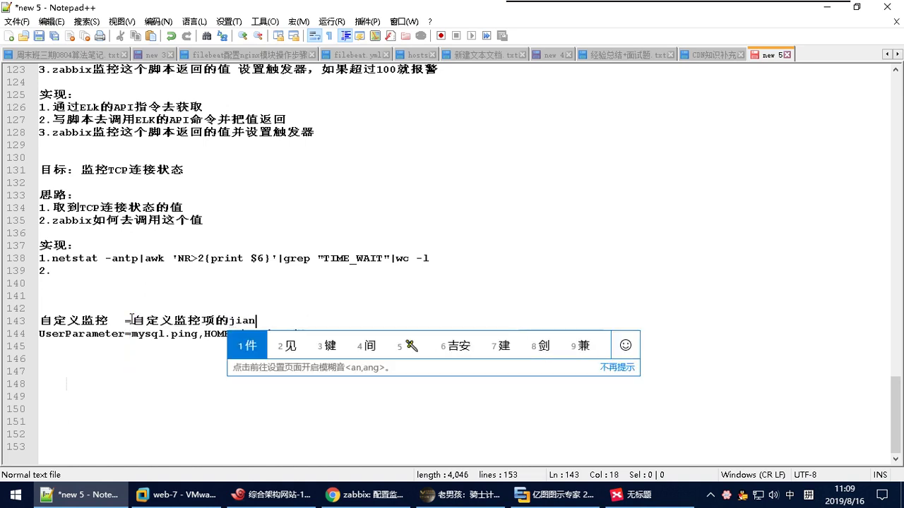
{"action": "type", "text": "2mingchen"}
{"action": "key", "text": "space"}
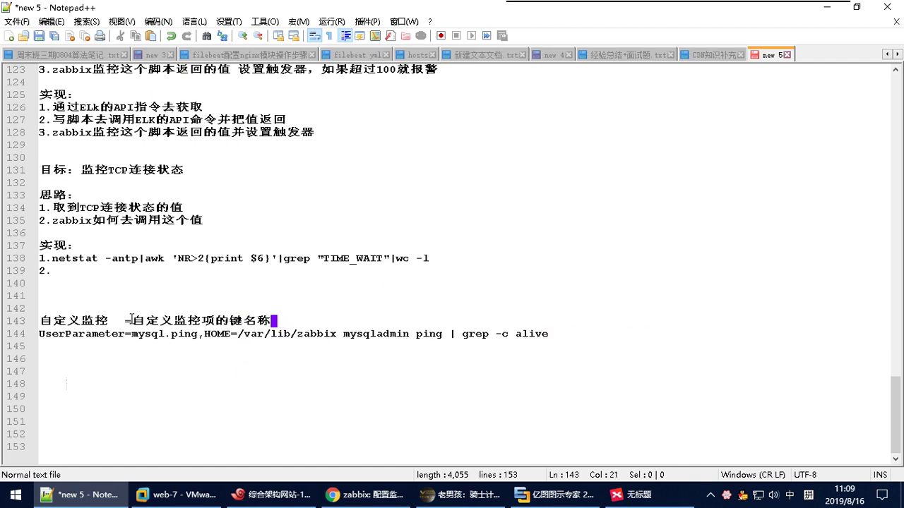
{"action": "scroll", "coordinate": [125, 295], "scroll_direction": "up", "scroll_amount": 8}
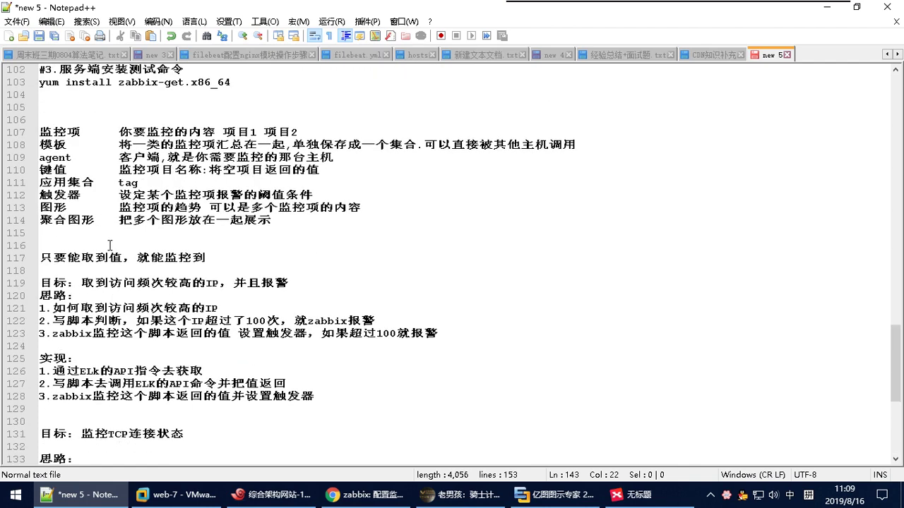
{"action": "scroll", "coordinate": [53, 199], "scroll_direction": "down", "scroll_amount": 7}
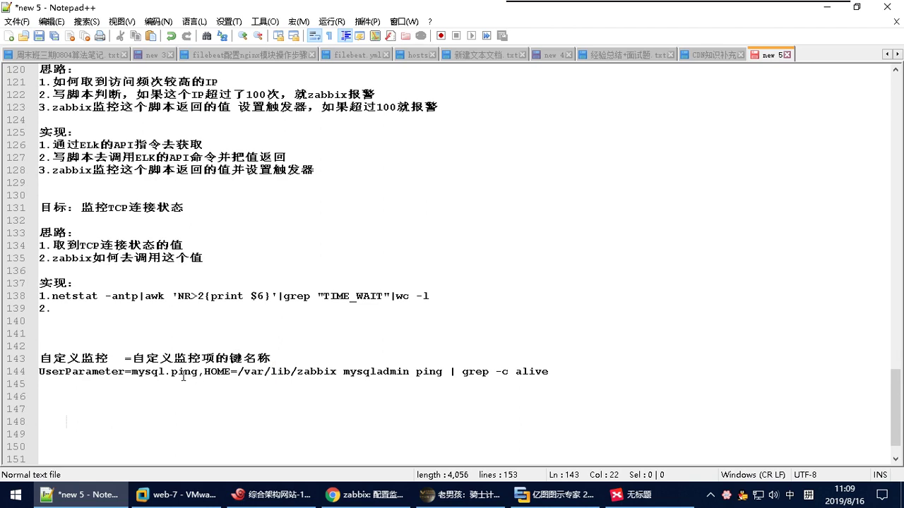
{"action": "type", "text": "，"}
Remove HOME=/var/lib/zabbix and its following space from the UserParameter=mysql.ping example.
{"action": "left_click_drag", "start_coordinate": [203, 372], "coordinate": [549, 373]}
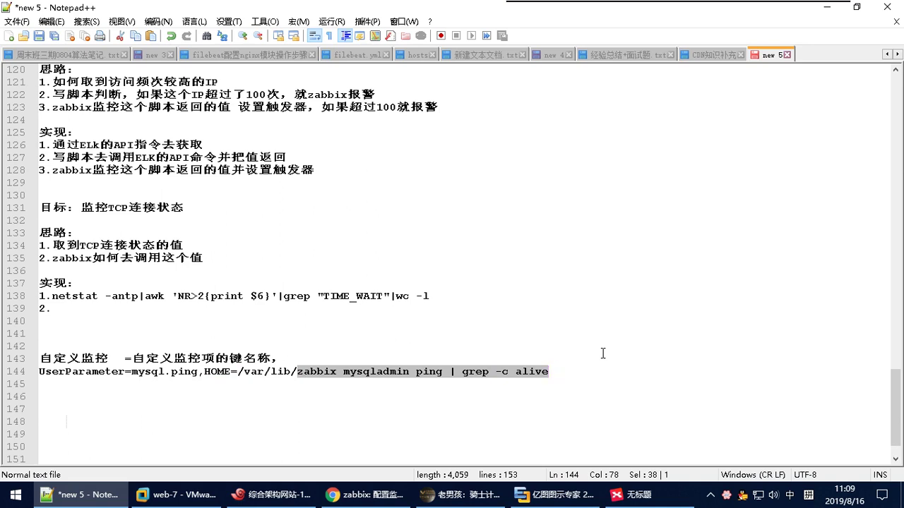
{"action": "left_click", "coordinate": [357, 382]}
{"action": "left_click_drag", "start_coordinate": [339, 371], "coordinate": [205, 371]}
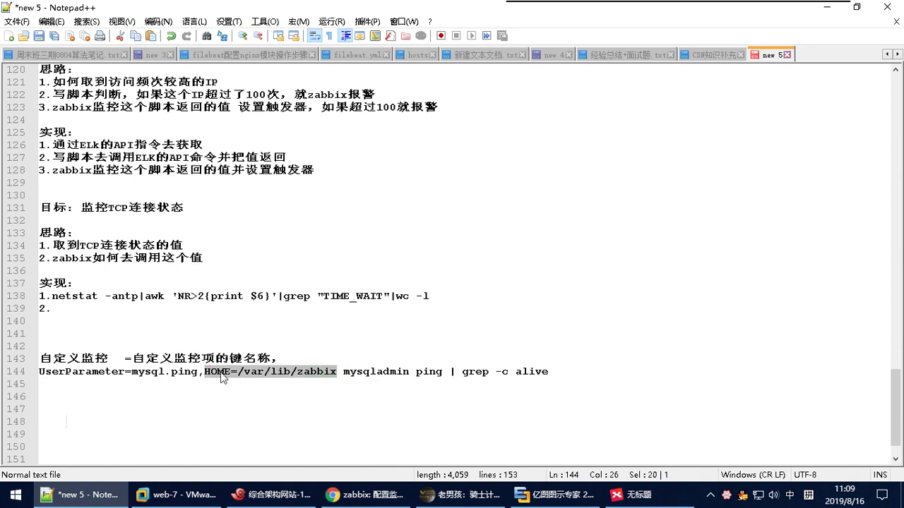
{"action": "key", "text": "Delete"}
{"action": "key", "text": "Delete"}
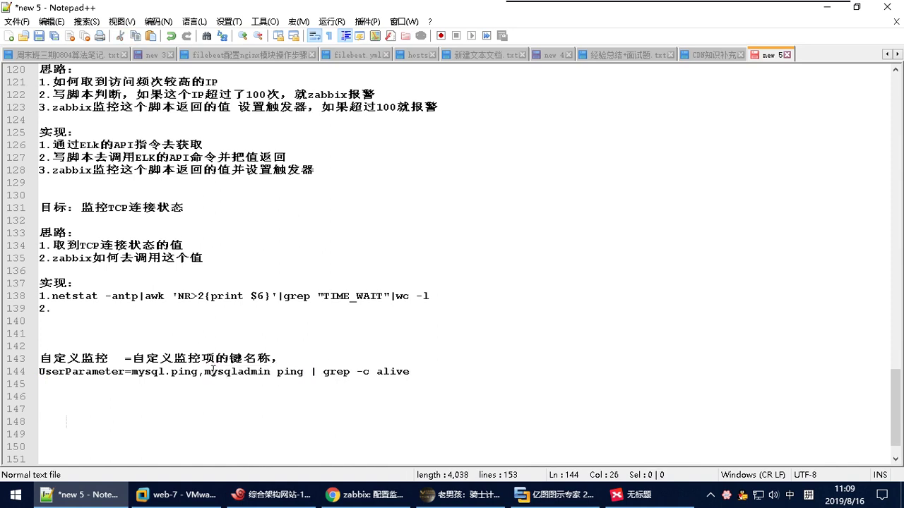
Complete the explanation above the UserParameter example with 取值的命令 after the comma.
{"action": "left_click", "coordinate": [282, 359]}
{"action": "type", "text": "zhi"}
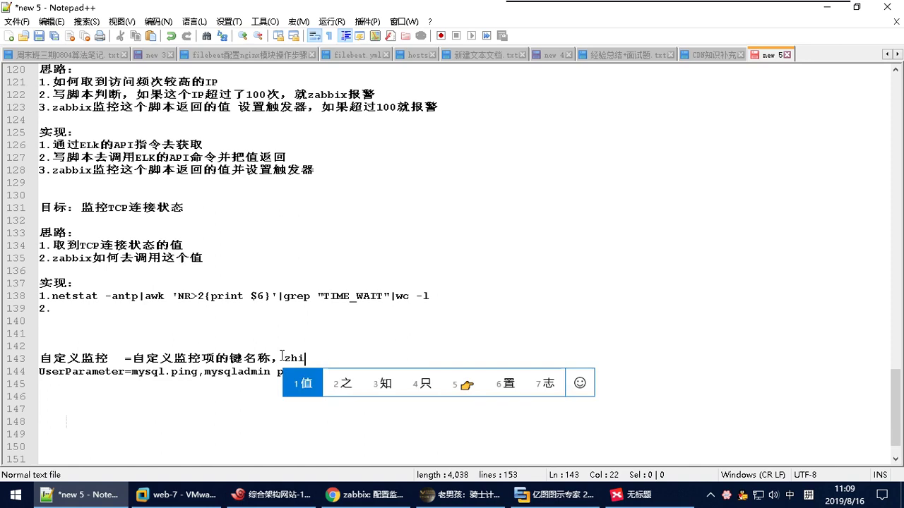
{"action": "key", "text": "space"}
{"action": "left_click_drag", "start_coordinate": [204, 372], "coordinate": [415, 371]}
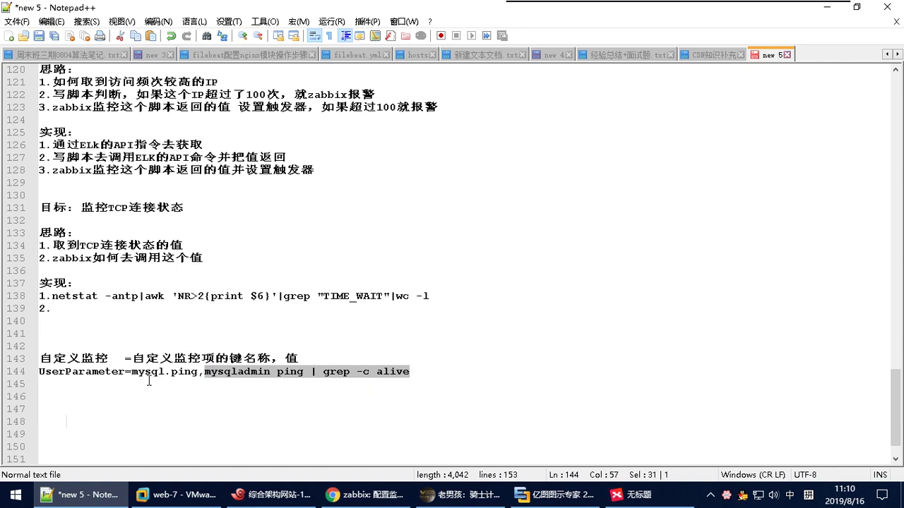
{"action": "left_click", "coordinate": [306, 358]}
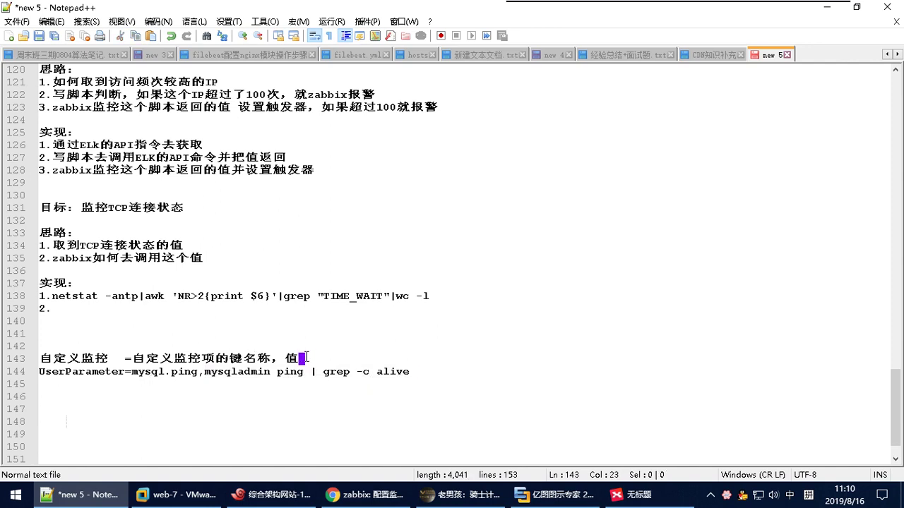
{"action": "key", "text": "BackSpace"}
{"action": "key", "text": "BackSpace"}
{"action": "type", "text": "qu"}
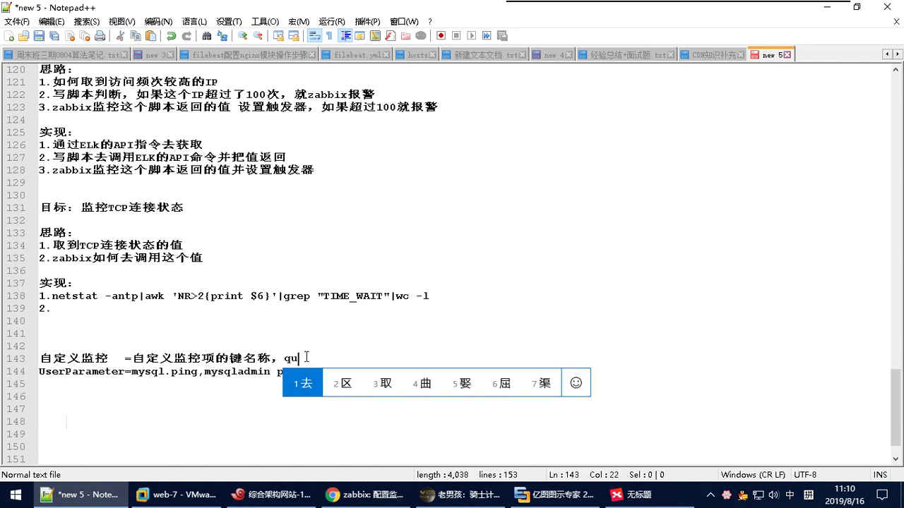
{"action": "type", "text": "3zhi d mingli"}
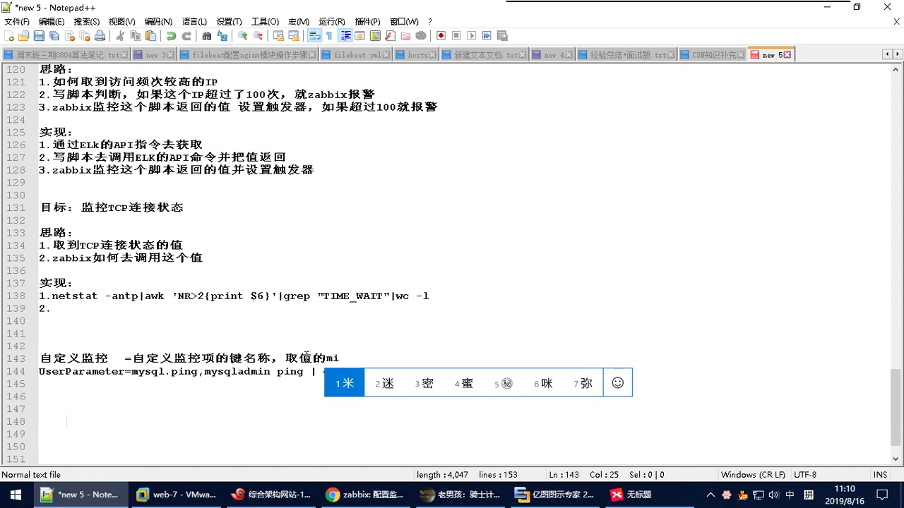
{"action": "type", "text": "ng'li"}
{"action": "key", "text": "space"}
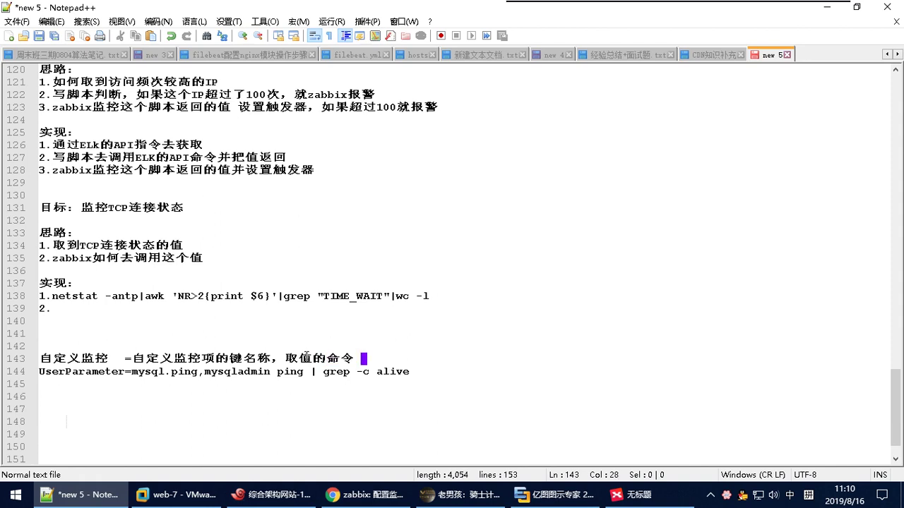
{"action": "left_click", "coordinate": [272, 418]}
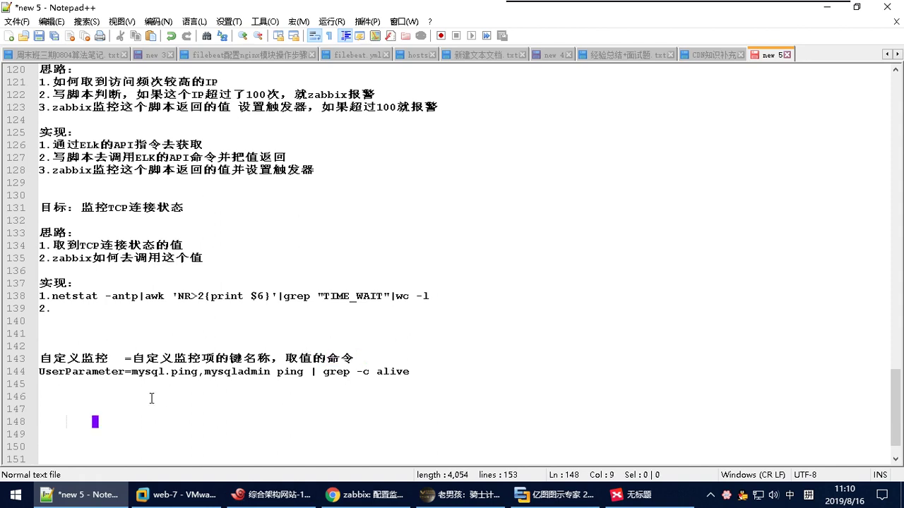
Start a new definition below the mysql.ping example with UserParameter=tcp_status.
{"action": "double_click", "coordinate": [55, 371]}
{"action": "key", "text": "ctrl+c"}
{"action": "left_click", "coordinate": [57, 409]}
{"action": "key", "text": "ctrl+v"}
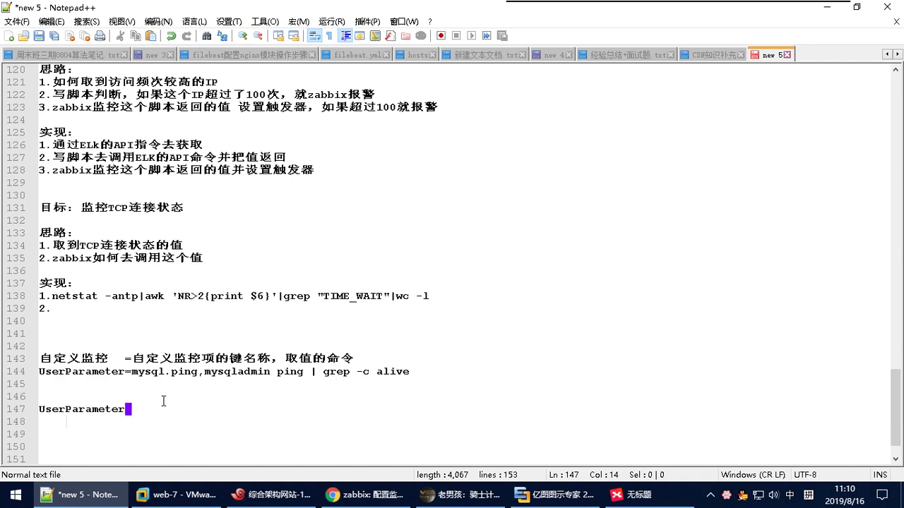
{"action": "type", "text": "=tcp_status"}
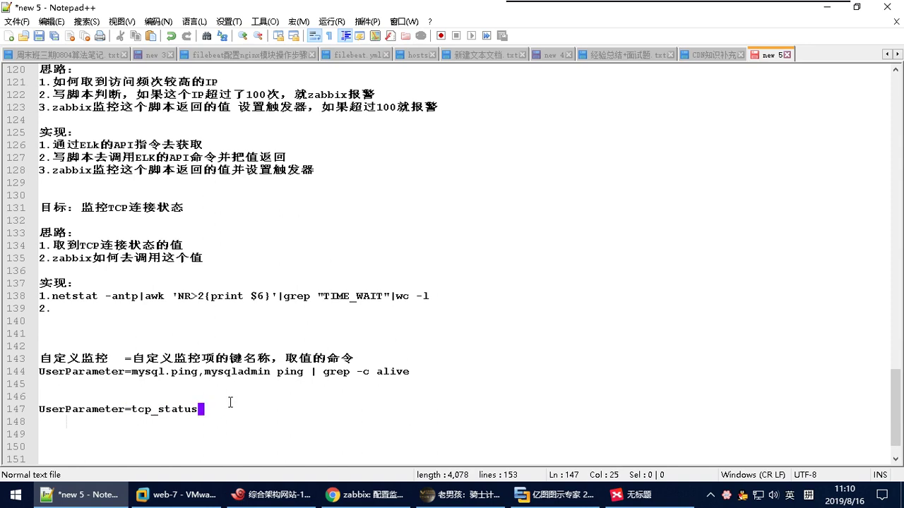
Append a comma and the TIME_WAIT-counting netstat command from item 1 of 实现 to the UserParameter=tcp_status line.
{"action": "type", "text": ","}
{"action": "left_click_drag", "start_coordinate": [52, 296], "coordinate": [437, 293]}
{"action": "key", "text": "ctrl+c"}
{"action": "left_click", "coordinate": [245, 408]}
{"action": "key", "text": "ctrl+v"}
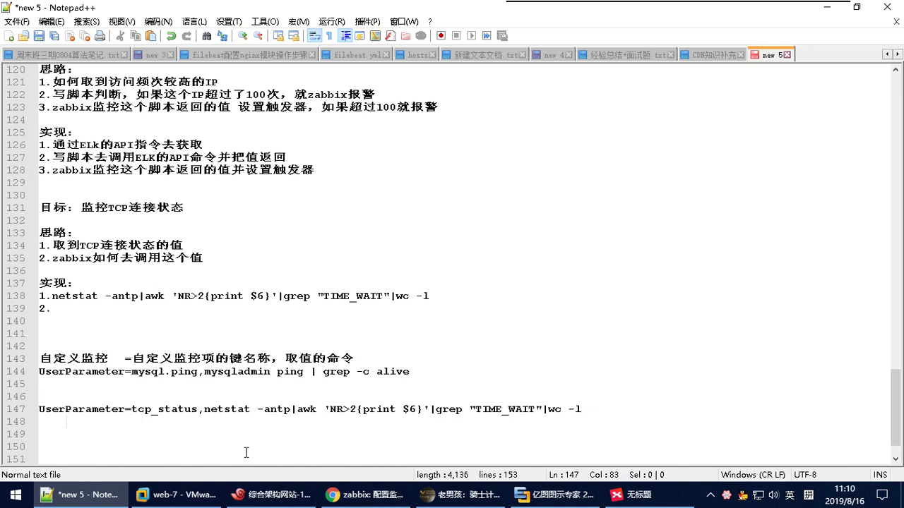
{"action": "scroll", "coordinate": [282, 452], "scroll_direction": "down", "scroll_amount": 1}
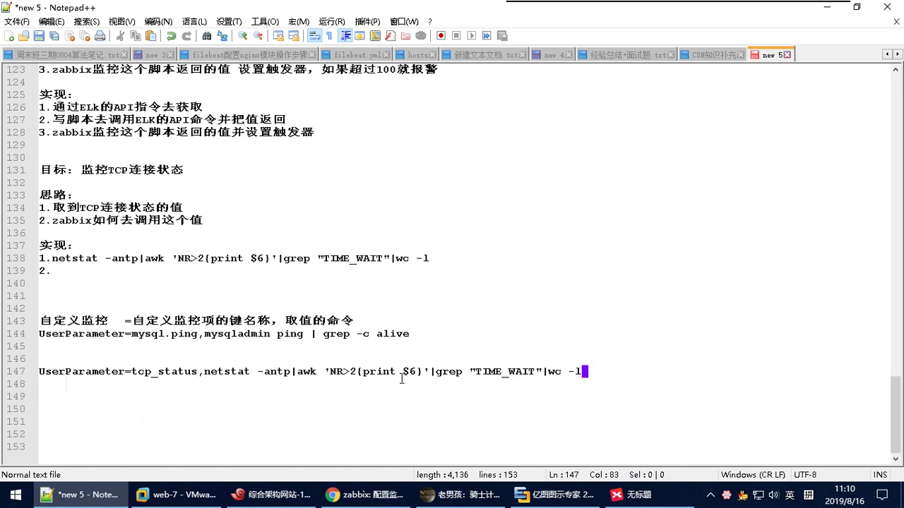
Change the key name in the new UserParameter line from tcp_status to TIME_WAIT.
{"action": "double_click", "coordinate": [187, 373]}
{"action": "left_click", "coordinate": [199, 373]}
{"action": "key", "text": "Right"}
{"action": "type", "text": "_"}
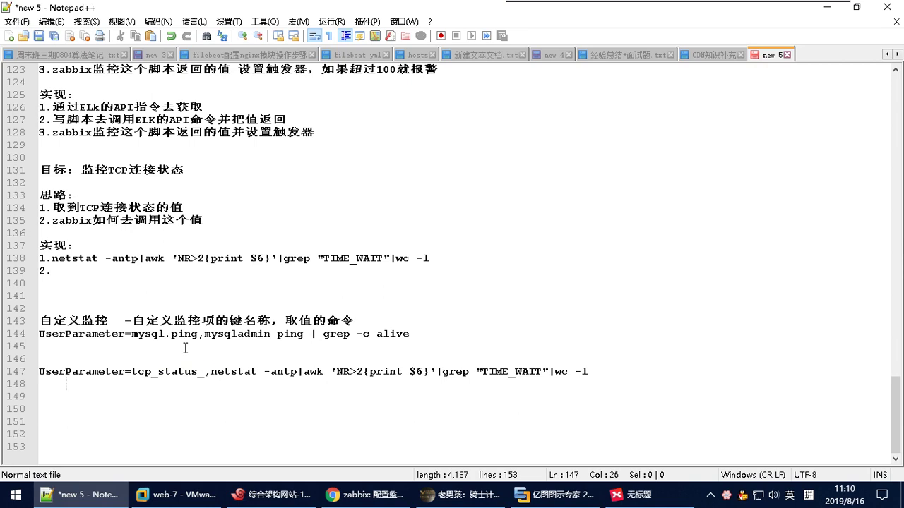
{"action": "key", "text": "BackSpace"}
{"action": "key", "text": "BackSpace"}
{"action": "key", "text": "BackSpace"}
{"action": "key", "text": "BackSpace"}
{"action": "key", "text": "BackSpace"}
{"action": "key", "text": "BackSpace"}
{"action": "key", "text": "BackSpace"}
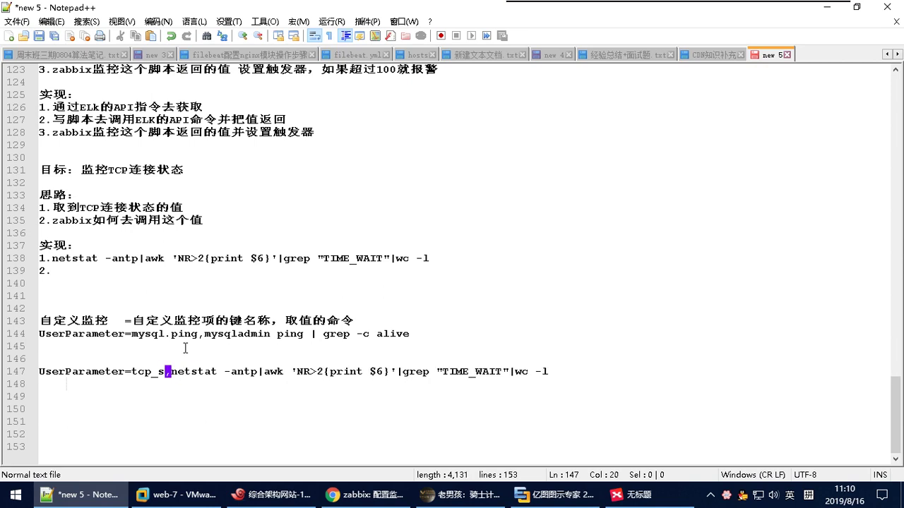
{"action": "type", "text": "TIME_WAIT"}
{"action": "key", "text": "Left"}
{"action": "key", "text": "Left"}
{"action": "key", "text": "Left"}
{"action": "key", "text": "Left"}
{"action": "key", "text": "Left"}
{"action": "key", "text": "Left"}
{"action": "key", "text": "Left"}
{"action": "key", "text": "Left"}
{"action": "key", "text": "Left"}
{"action": "key", "text": "BackSpace"}
{"action": "key", "text": "BackSpace"}
{"action": "key", "text": "BackSpace"}
{"action": "key", "text": "BackSpace"}
{"action": "key", "text": "Down"}
{"action": "key", "text": "Down"}
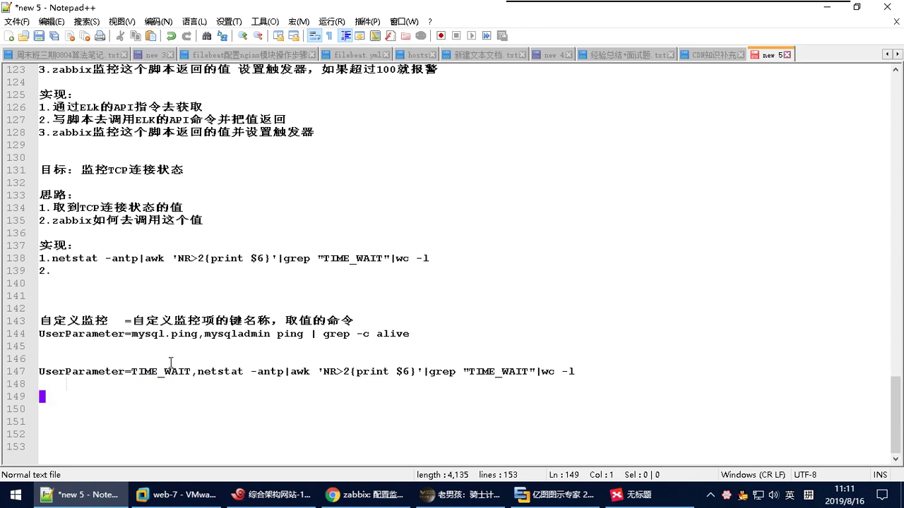
Duplicate the UserParameter=TIME_WAIT line directly below itself.
{"action": "double_click", "coordinate": [519, 372]}
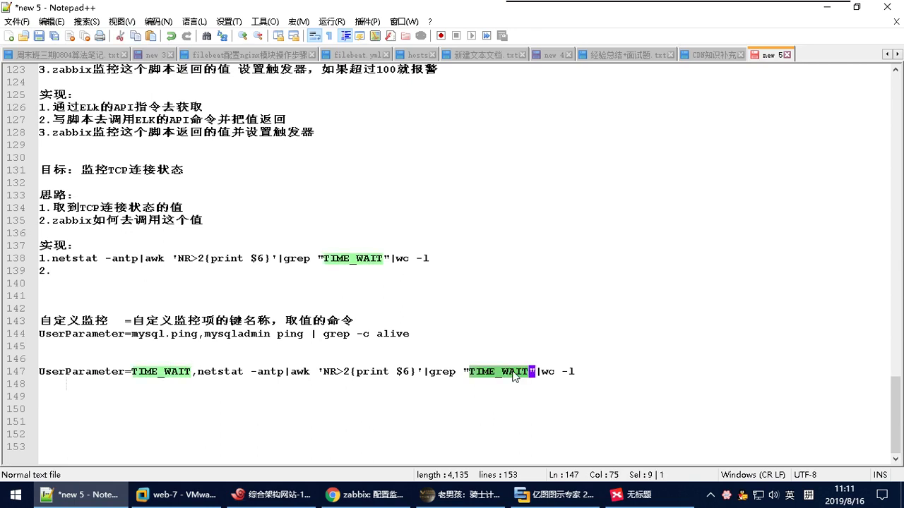
{"action": "left_click", "coordinate": [100, 383]}
{"action": "triple_click", "coordinate": [108, 374]}
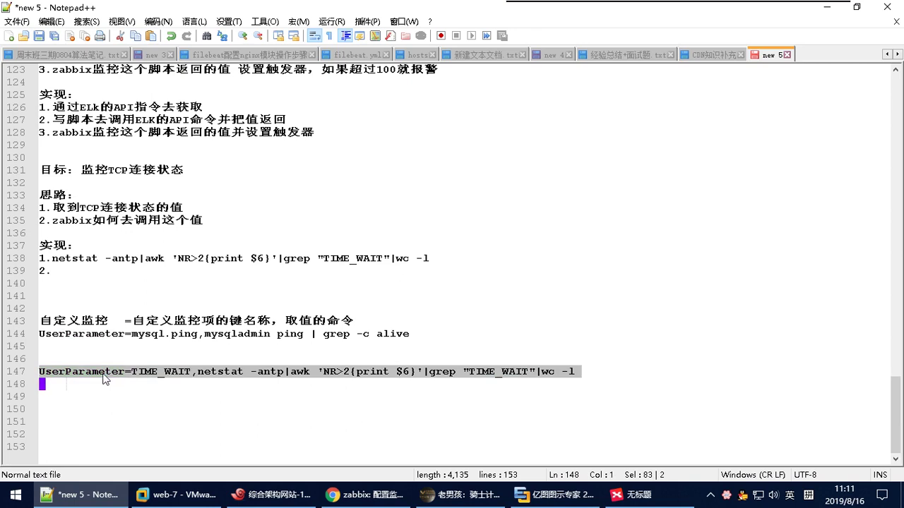
{"action": "left_click", "coordinate": [44, 383]}
{"action": "key", "text": "ctrl+v"}
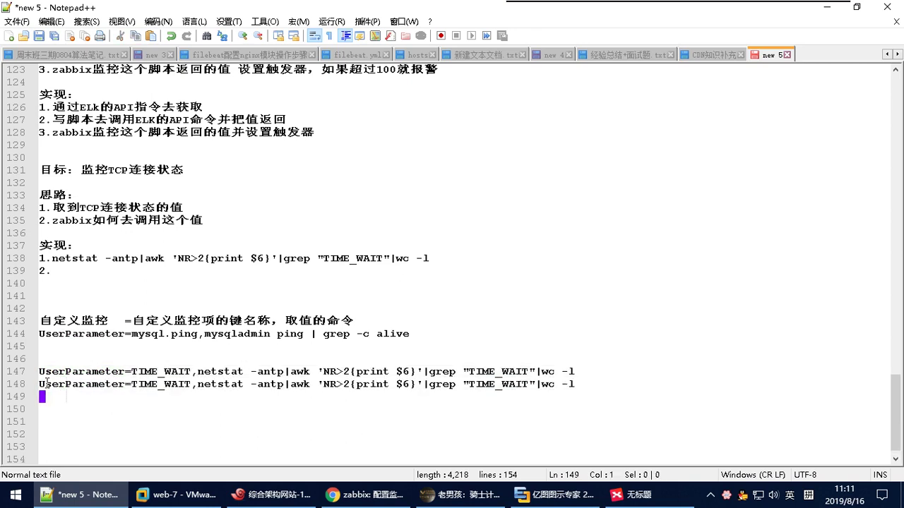
Replace the key name in the duplicated line with LISTEN, copied from the netstat output in Xshell.
{"action": "double_click", "coordinate": [160, 383]}
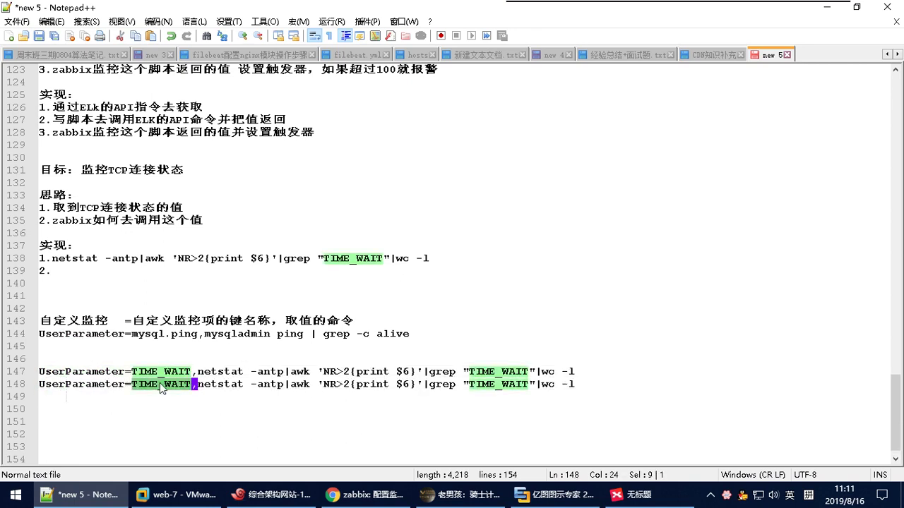
{"action": "left_click", "coordinate": [272, 494]}
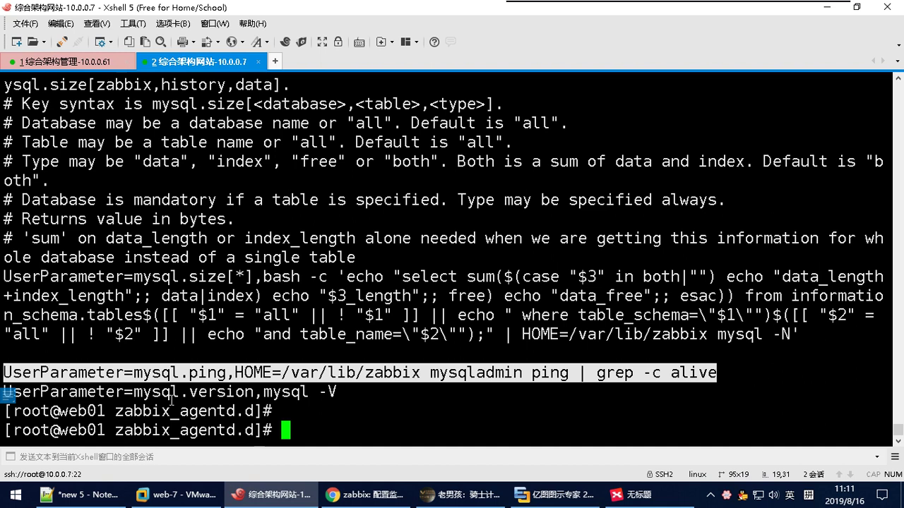
{"action": "scroll", "coordinate": [111, 362], "scroll_direction": "up", "scroll_amount": 15}
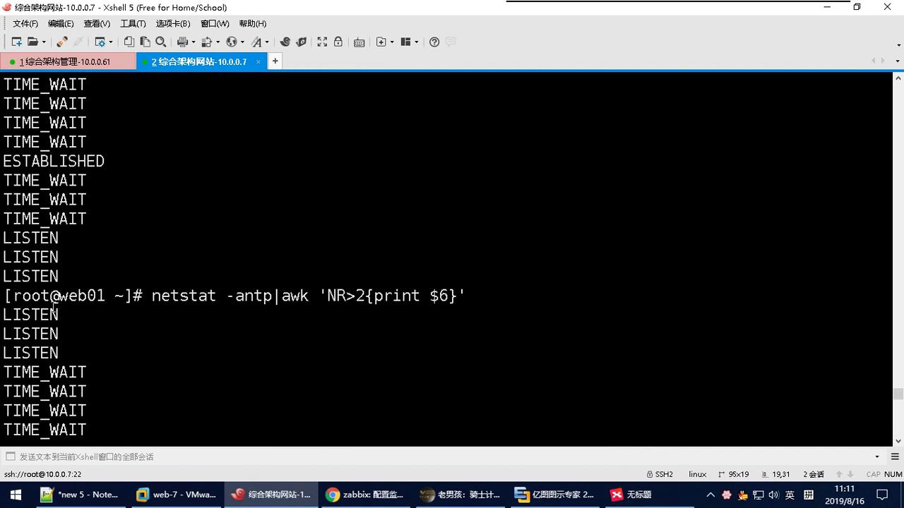
{"action": "scroll", "coordinate": [81, 371], "scroll_direction": "down", "scroll_amount": 5}
{"action": "scroll", "coordinate": [85, 332], "scroll_direction": "up", "scroll_amount": 3}
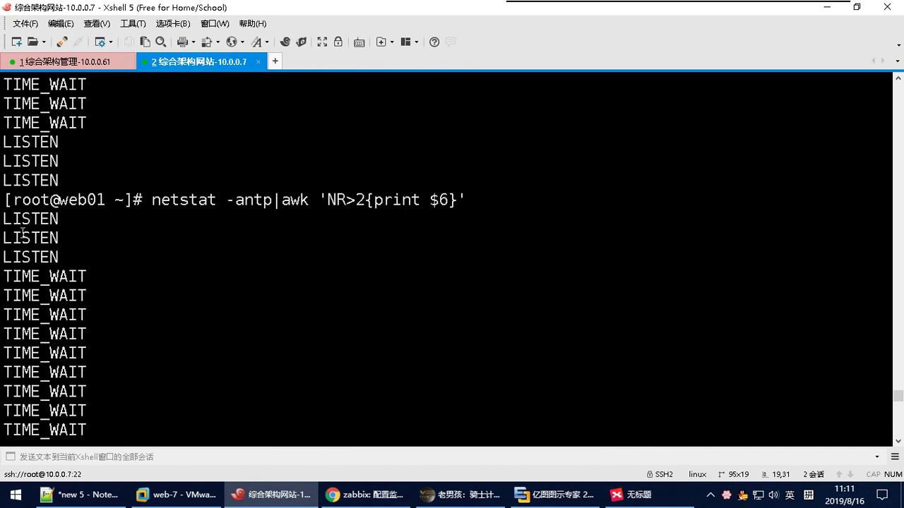
{"action": "double_click", "coordinate": [31, 238]}
{"action": "right_click", "coordinate": [23, 238]}
{"action": "left_click", "coordinate": [79, 173]}
{"action": "key", "text": "alt+Tab"}
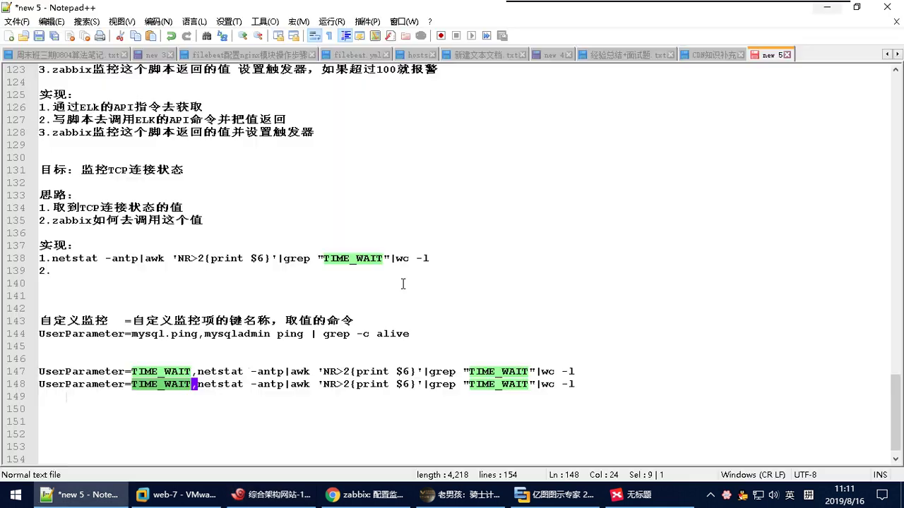
{"action": "key", "text": "ctrl+v"}
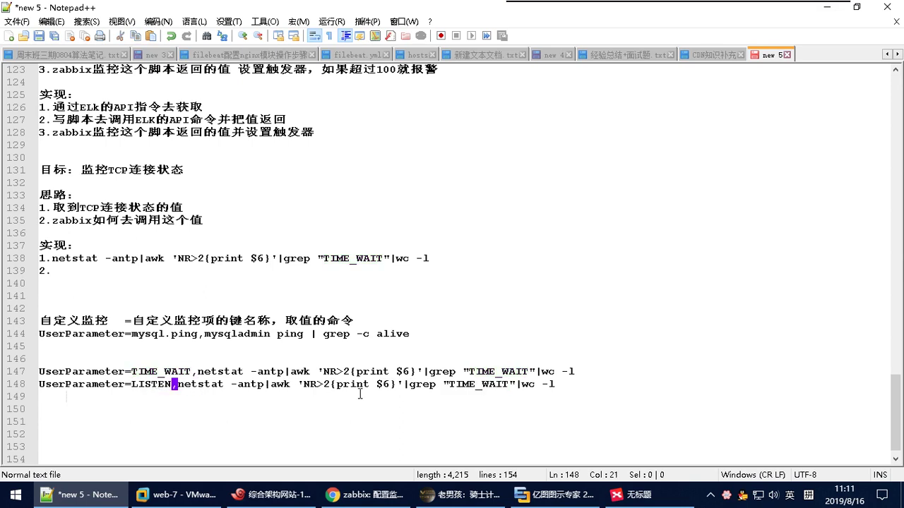
Replace the grep pattern in the LISTEN line with LISTEN.
{"action": "left_click", "coordinate": [489, 385]}
{"action": "double_click", "coordinate": [489, 385]}
{"action": "key", "text": "ctrl+v"}
Duplicate the complete UserParameter=LISTEN line directly below itself.
{"action": "left_click", "coordinate": [538, 385]}
{"action": "key", "text": "Return"}
{"action": "triple_click", "coordinate": [558, 384]}
{"action": "key", "text": "ctrl+c"}
{"action": "left_click", "coordinate": [543, 384]}
{"action": "key", "text": "Return"}
{"action": "key", "text": "ctrl+v"}
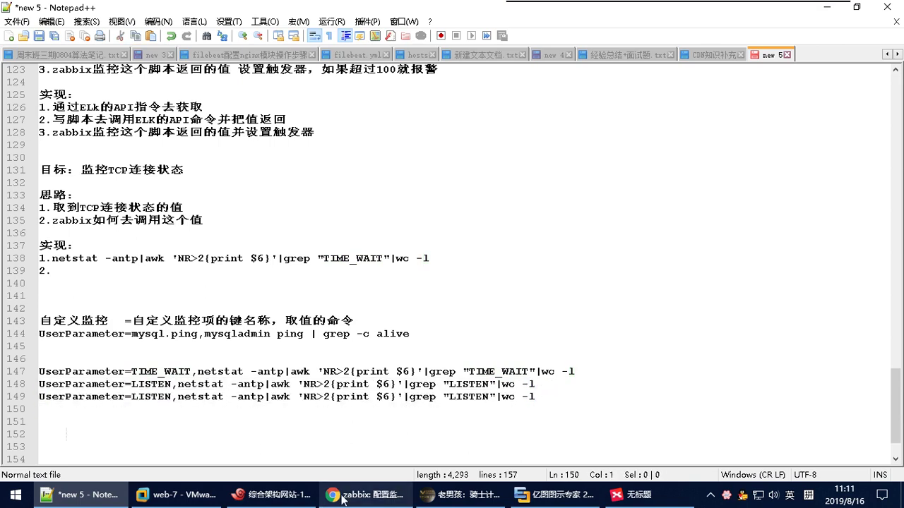
Copy ESTABLISHED from the netstat output in Xshell and use it as key name and grep pattern in the third UserParameter line.
{"action": "left_click", "coordinate": [271, 495]}
{"action": "double_click", "coordinate": [40, 258]}
{"action": "right_click", "coordinate": [41, 257]}
{"action": "left_click", "coordinate": [125, 172]}
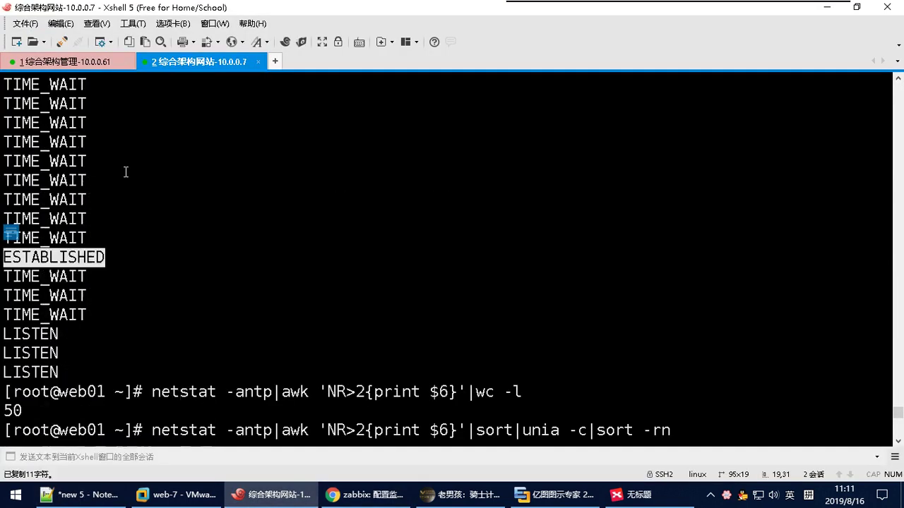
{"action": "left_click", "coordinate": [852, 8]}
{"action": "left_click", "coordinate": [828, 9]}
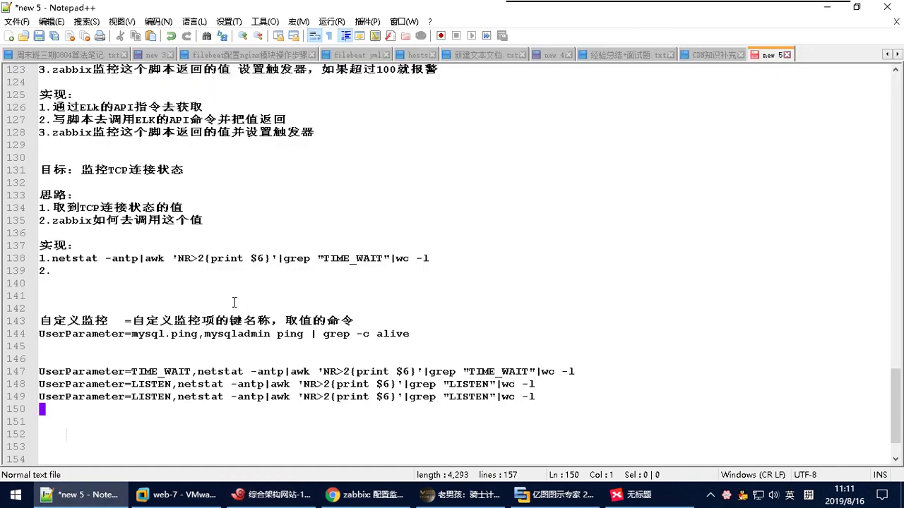
{"action": "double_click", "coordinate": [145, 397]}
{"action": "key", "text": "ctrl+v"}
{"action": "double_click", "coordinate": [510, 398]}
{"action": "key", "text": "ctrl+v"}
{"action": "left_click", "coordinate": [491, 419]}
{"action": "key", "text": "Return"}
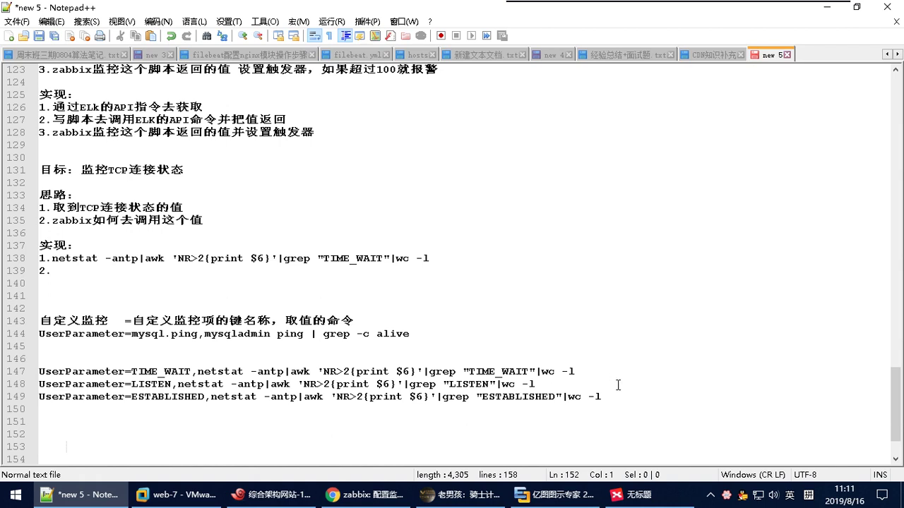
Copy the three new UserParameter lines, then switch to Xshell and list the files in zabbix_agentd.d on web01.
{"action": "left_click_drag", "start_coordinate": [602, 397], "coordinate": [18, 377]}
{"action": "right_click", "coordinate": [96, 371]}
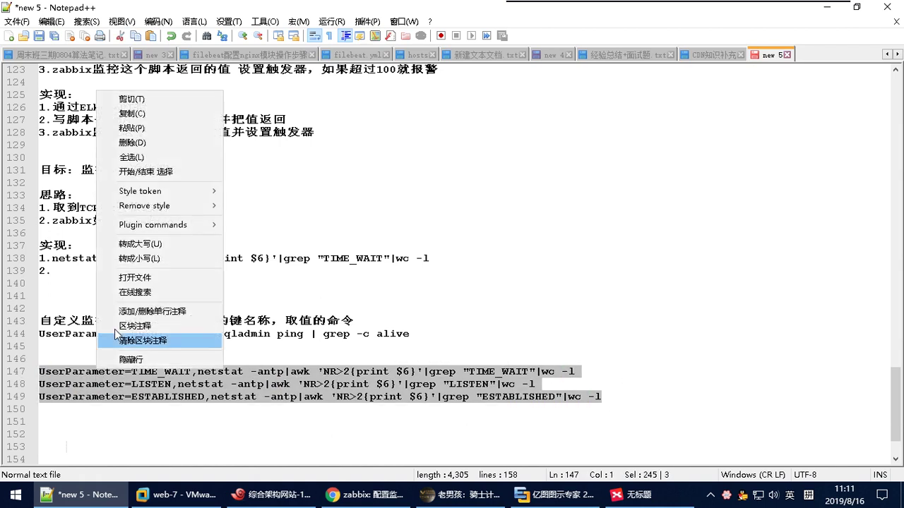
{"action": "left_click", "coordinate": [124, 110]}
{"action": "left_click", "coordinate": [295, 497]}
{"action": "double_click", "coordinate": [434, 21]}
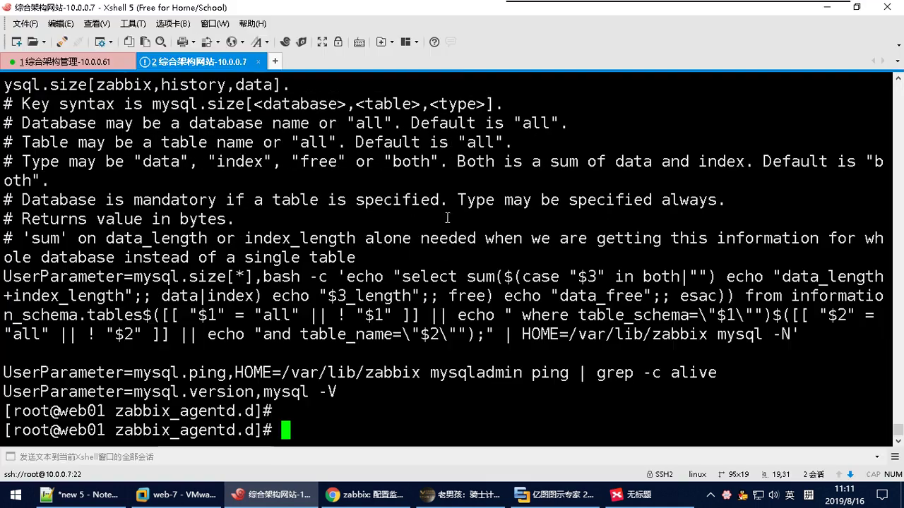
{"action": "type", "text": "ls"}
{"action": "key", "text": "Return"}
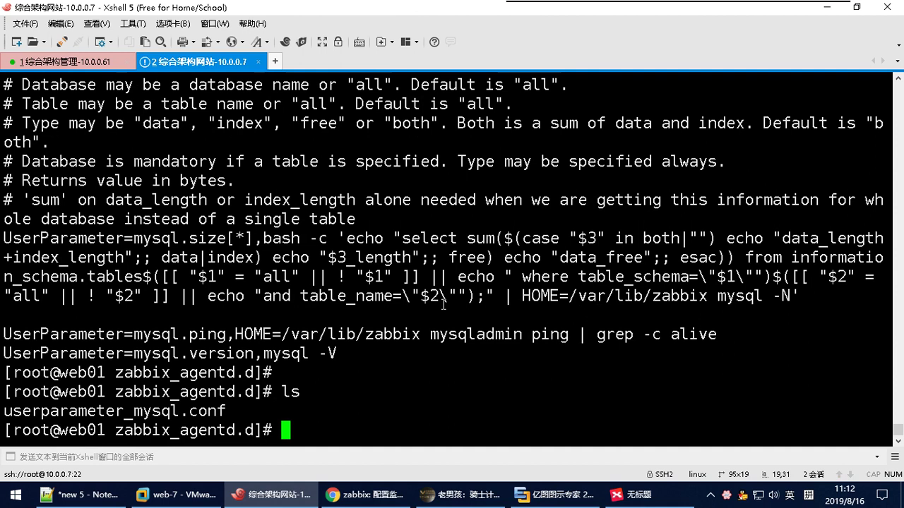
{"action": "type", "text": "cd //"}
{"action": "key", "text": "Return"}
{"action": "type", "text": ";s"}
{"action": "key", "text": "Return"}
{"action": "type", "text": "cd -"}
{"action": "key", "text": "Return"}
Go up to /etc/zabbix and display zabbix_agentd.conf to examine its Include line.
{"action": "type", "text": "cd .."}
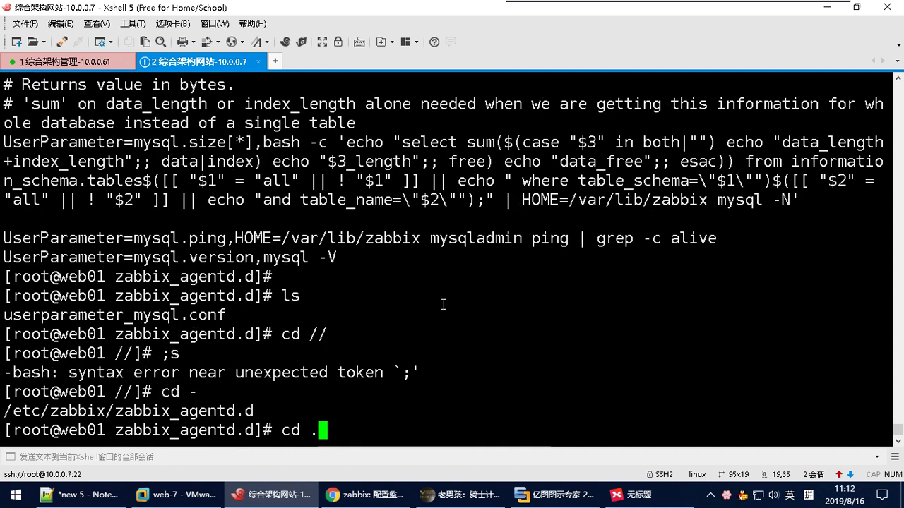
{"action": "key", "text": "Return"}
{"action": "type", "text": "ls"}
{"action": "key", "text": "Return"}
{"action": "type", "text": "cat zabbix_agentd."}
{"action": "key", "text": "Tab"}
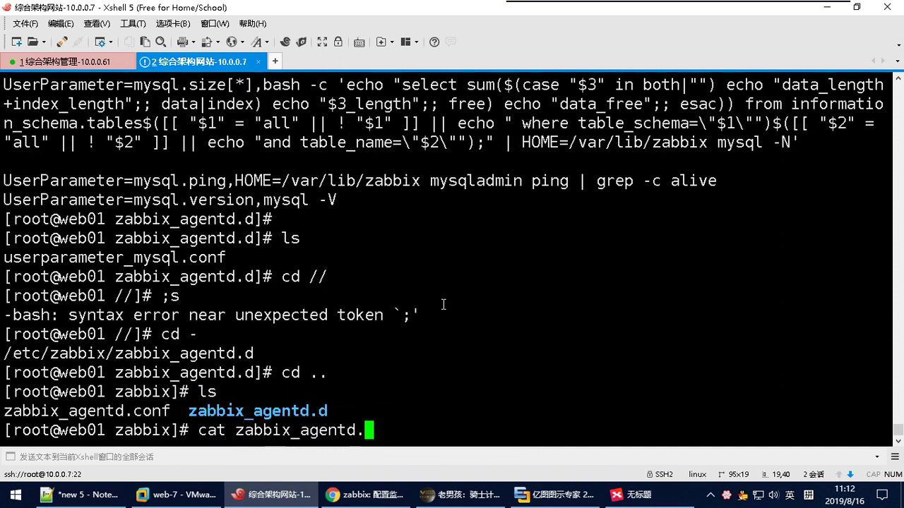
{"action": "type", "text": "conf"}
{"action": "key", "text": "Tab"}
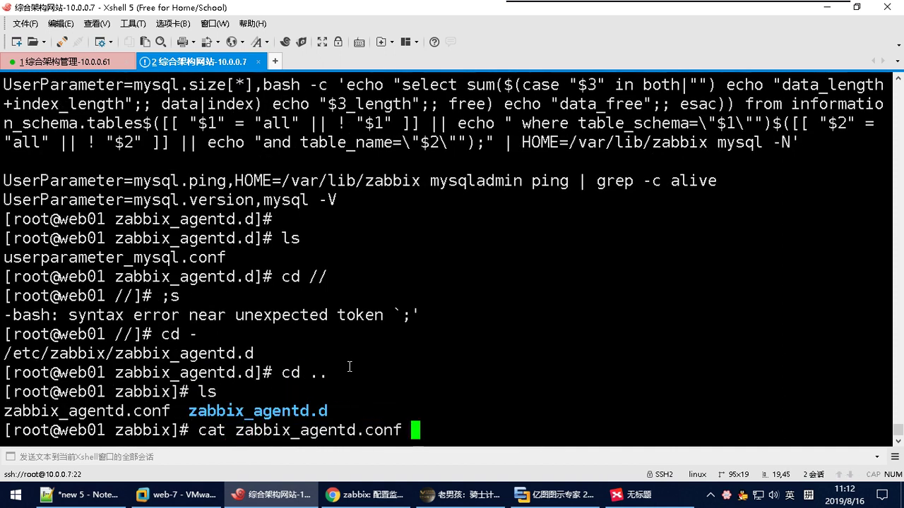
{"action": "key", "text": "Return"}
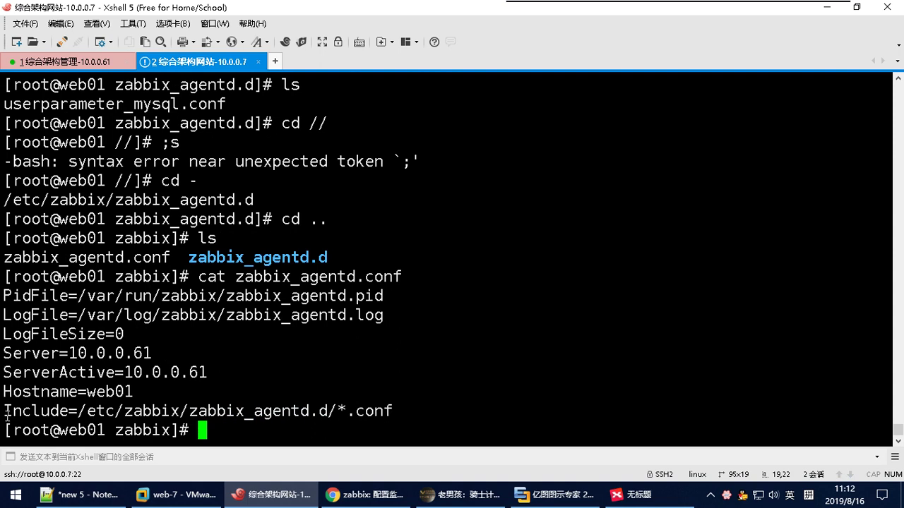
{"action": "double_click", "coordinate": [32, 412]}
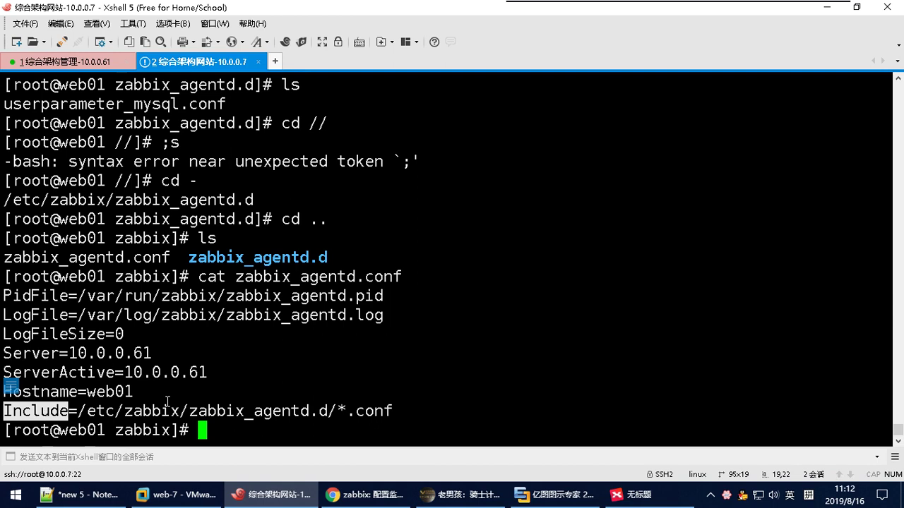
Change back into the zabbix_agentd.d directory and list its files.
{"action": "left_click", "coordinate": [240, 383]}
{"action": "type", "text": "ls"}
{"action": "key", "text": "Return"}
{"action": "type", "text": "cd "}
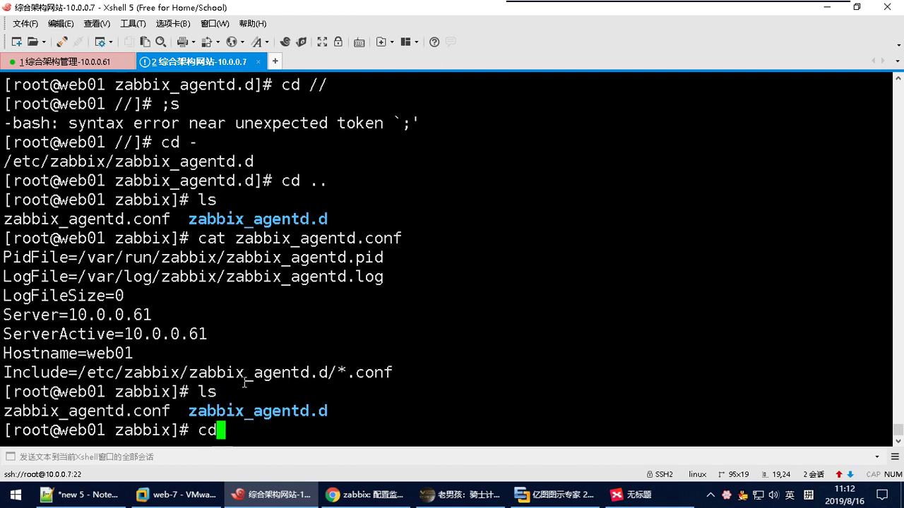
{"action": "type", "text": "zabbix_agentd.d/"}
{"action": "key", "text": "Return"}
{"action": "type", "text": ";s"}
{"action": "key", "text": "Return"}
{"action": "type", "text": "ls"}
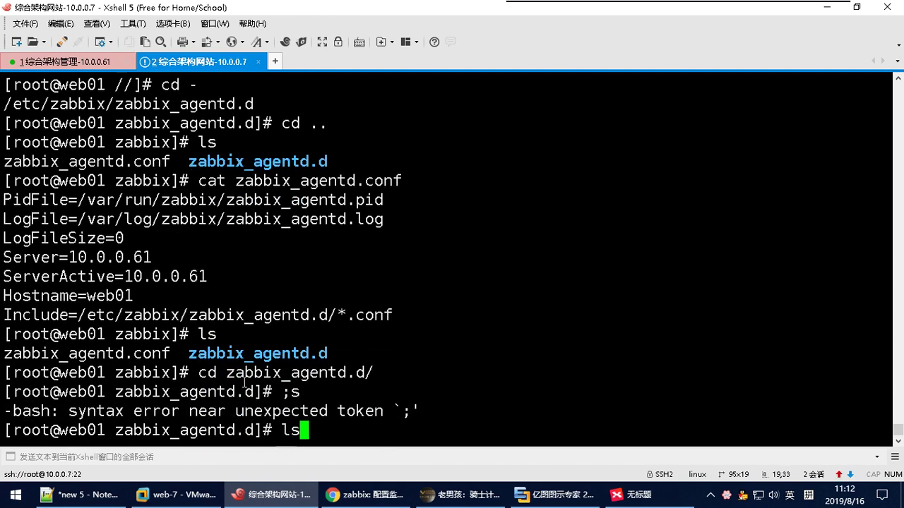
{"action": "key", "text": "Return"}
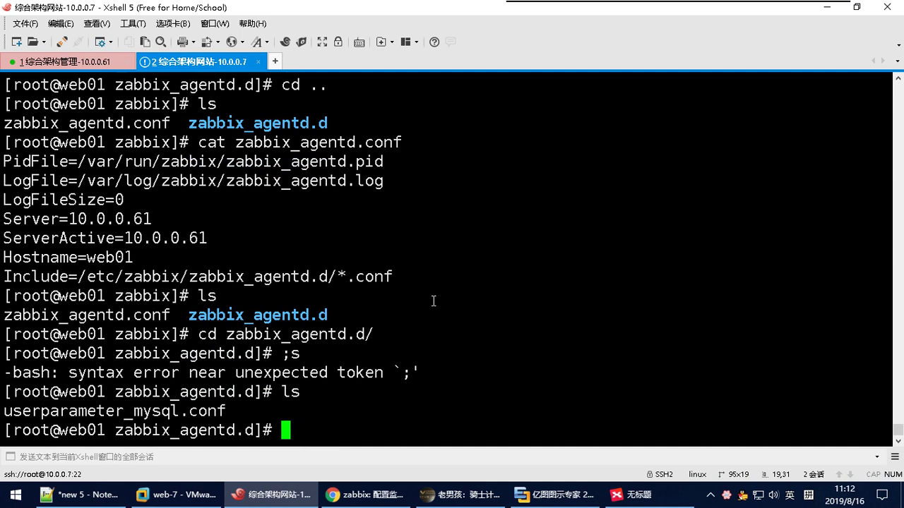
Open a new file tcp_status.conf in vim and enter insert mode.
{"action": "type", "text": "vim "}
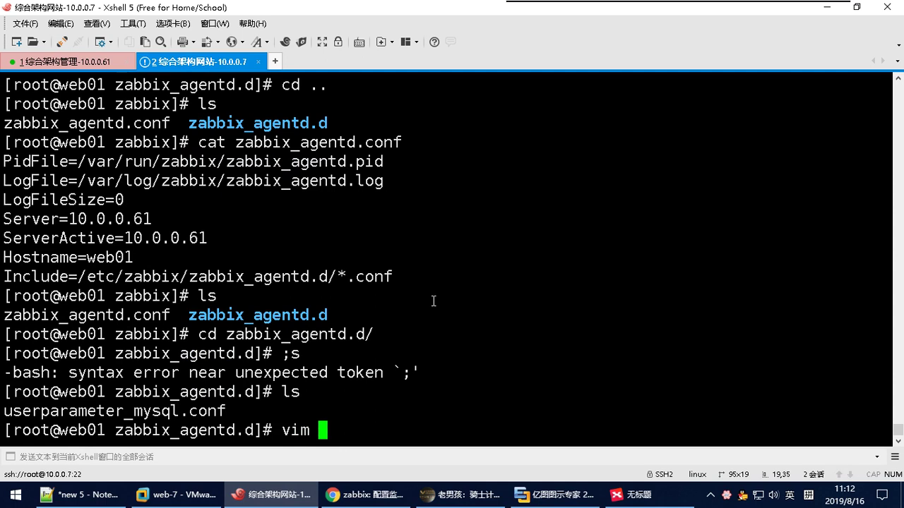
{"action": "type", "text": "tcp_sta"}
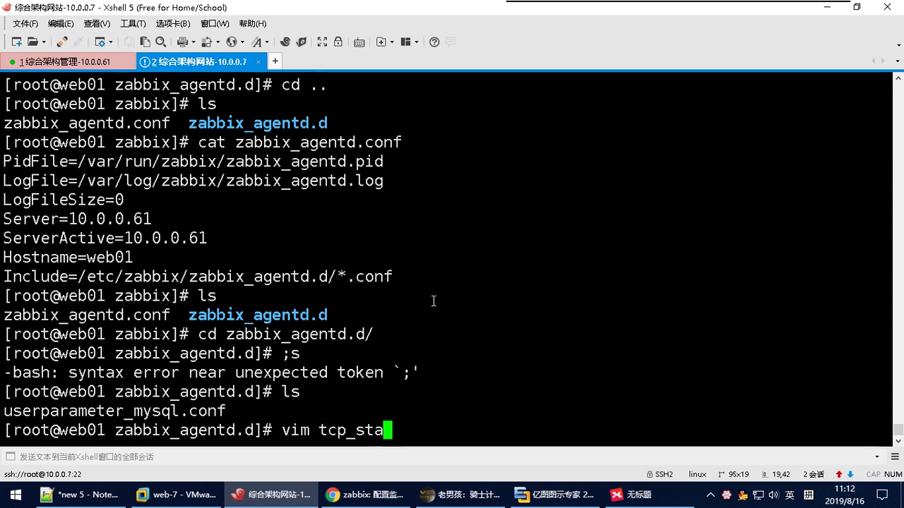
{"action": "type", "text": "tus.conf"}
{"action": "key", "text": "Return"}
{"action": "key", "text": "i"}
Try to paste the copied UserParameter lines into tcp_status.conf, then clear the pasted content.
{"action": "right_click", "coordinate": [253, 112]}
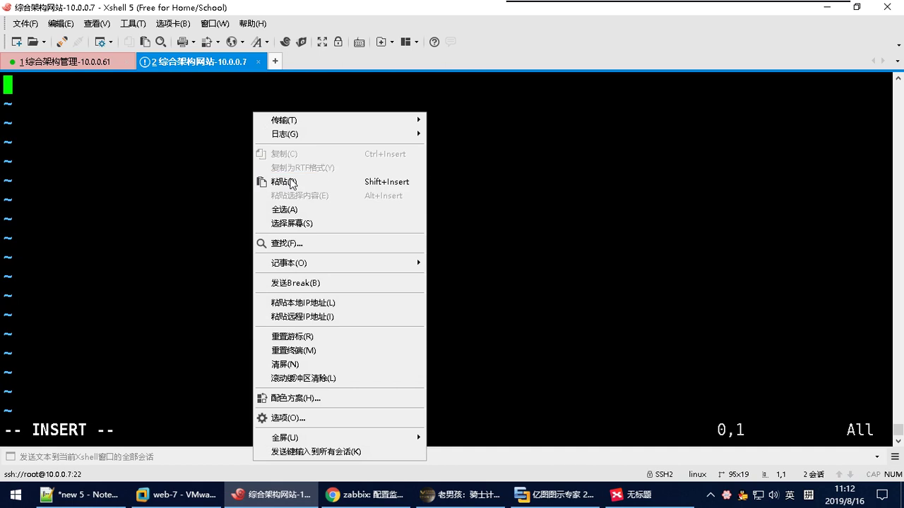
{"action": "left_click", "coordinate": [291, 179]}
{"action": "key", "text": "Escape"}
{"action": "key", "text": "d"}
{"action": "key", "text": "d"}
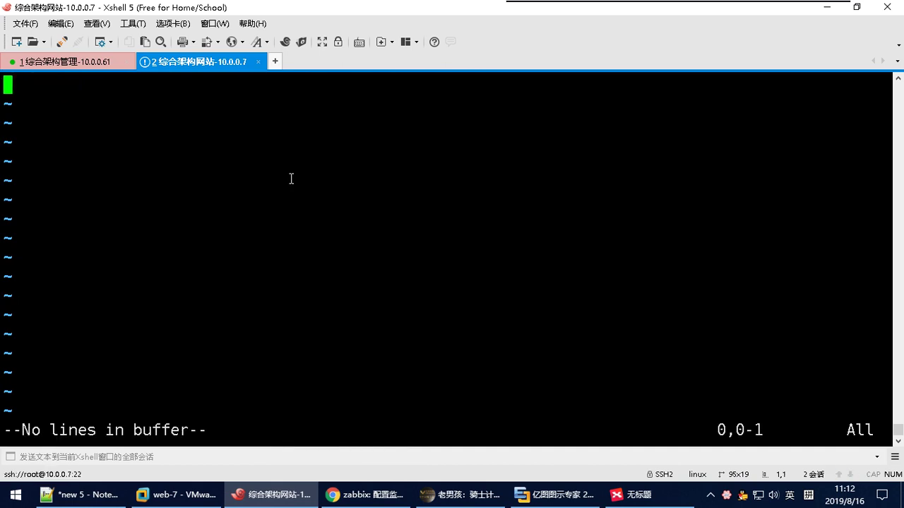
Copy the TIME_WAIT, LISTEN and ESTABLISHED UserParameter lines from the Notepad++ notes and paste them into tcp_status.conf in the web01 terminal.
{"action": "key", "text": "i"}
{"action": "left_click", "coordinate": [79, 495]}
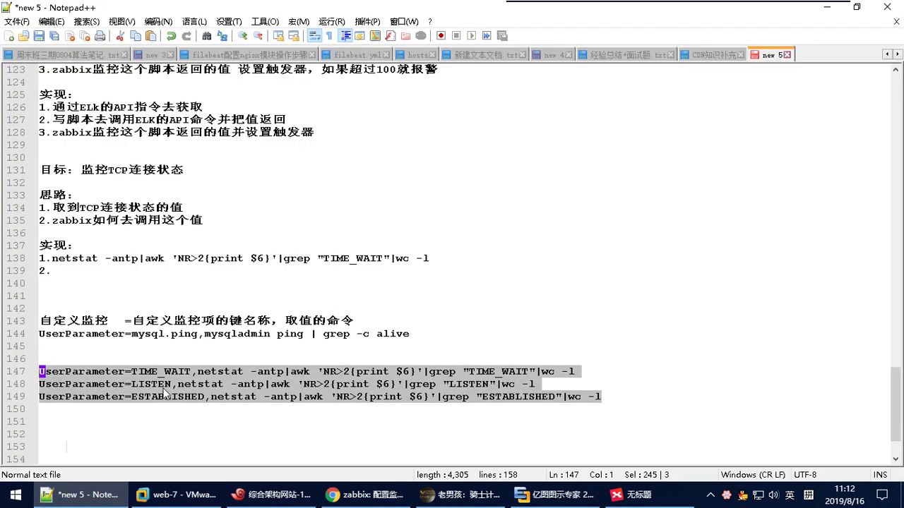
{"action": "left_click", "coordinate": [603, 397]}
{"action": "left_click_drag", "start_coordinate": [603, 397], "coordinate": [31, 372]}
{"action": "left_click", "coordinate": [827, 7]}
{"action": "right_click", "coordinate": [163, 117]}
{"action": "left_click", "coordinate": [205, 197]}
{"action": "key", "text": "Escape"}
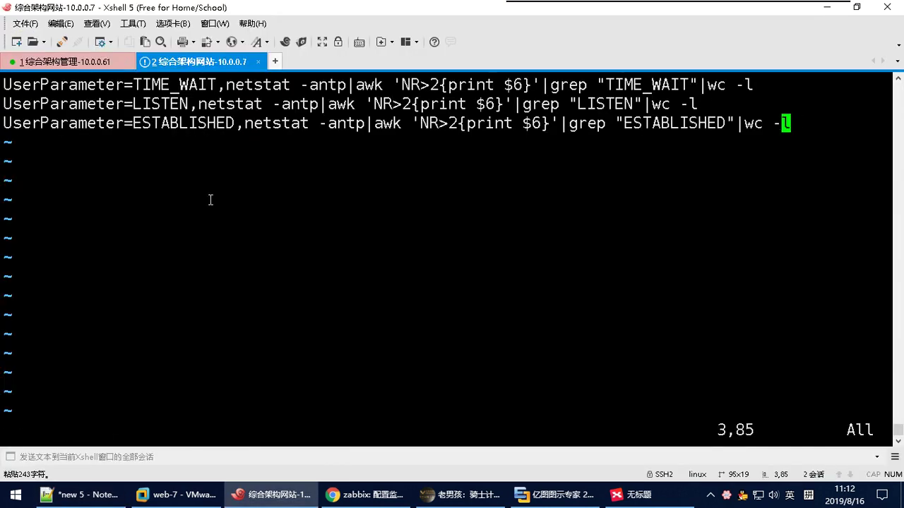
Examine the TIME_WAIT UserParameter line in tcp_status.conf from its key name through the comma to the end of the netstat command.
{"action": "key", "text": "ctrl+c"}
{"action": "key", "text": "Up"}
{"action": "key", "text": "Up"}
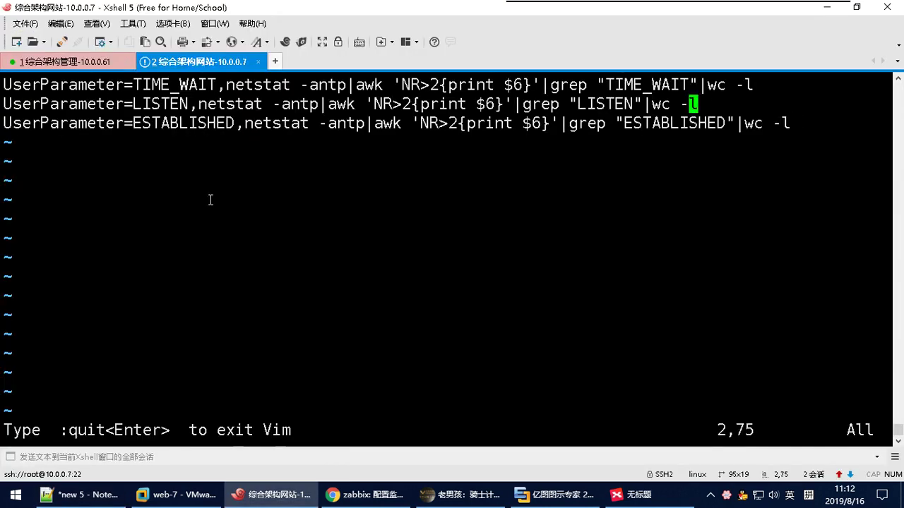
{"action": "key", "text": "0"}
{"action": "key", "text": "w"}
{"action": "key", "text": "w"}
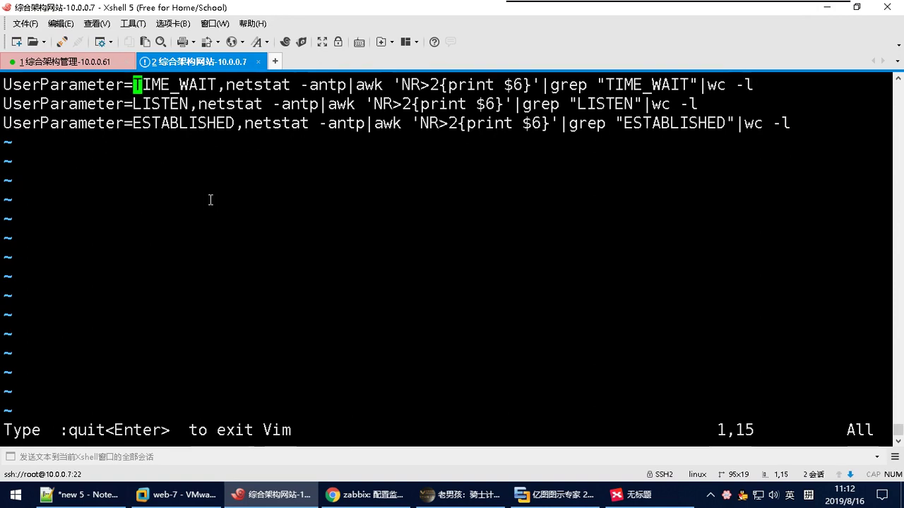
{"action": "key", "text": "Right"}
{"action": "key", "text": "Right"}
{"action": "key", "text": "Right"}
{"action": "key", "text": "Right"}
{"action": "key", "text": "Right"}
{"action": "key", "text": "Right"}
{"action": "key", "text": "Left"}
{"action": "key", "text": "Left"}
{"action": "key", "text": "Left"}
{"action": "key", "text": "Left"}
{"action": "key", "text": "Left"}
{"action": "key", "text": "Right"}
{"action": "key", "text": "Right"}
{"action": "key", "text": "Right"}
{"action": "key", "text": "Right"}
{"action": "key", "text": "Right"}
{"action": "key", "text": "Right"}
{"action": "key", "text": "Right"}
{"action": "key", "text": "Right"}
{"action": "key", "text": "Right"}
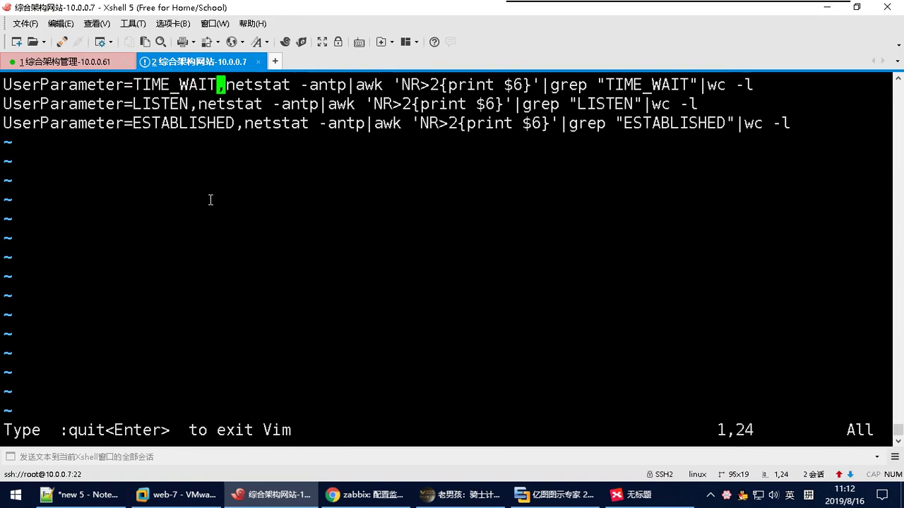
{"action": "key", "text": "Right"}
{"action": "key", "text": "Right"}
{"action": "key", "text": "Right"}
{"action": "key", "text": "Right"}
{"action": "key", "text": "Right"}
{"action": "key", "text": "Right"}
{"action": "key", "text": "Right"}
{"action": "key", "text": "Right"}
{"action": "key", "text": "Right"}
{"action": "key", "text": "Right"}
{"action": "key", "text": "Right"}
{"action": "key", "text": "Right"}
{"action": "key", "text": "Right"}
{"action": "key", "text": "Right"}
{"action": "key", "text": "Right"}
{"action": "key", "text": "Right"}
{"action": "key", "text": "Right"}
{"action": "key", "text": "Right"}
{"action": "key", "text": "Right"}
{"action": "key", "text": "Right"}
{"action": "key", "text": "Right"}
{"action": "key", "text": "Right"}
{"action": "key", "text": "Right"}
{"action": "key", "text": "Right"}
{"action": "key", "text": "Right"}
{"action": "key", "text": "Right"}
{"action": "key", "text": "Right"}
{"action": "key", "text": "Right"}
{"action": "key", "text": "Right"}
{"action": "key", "text": "Right"}
{"action": "key", "text": "Right"}
{"action": "key", "text": "Right"}
{"action": "key", "text": "Right"}
{"action": "key", "text": "Right"}
{"action": "key", "text": "Right"}
{"action": "key", "text": "Right"}
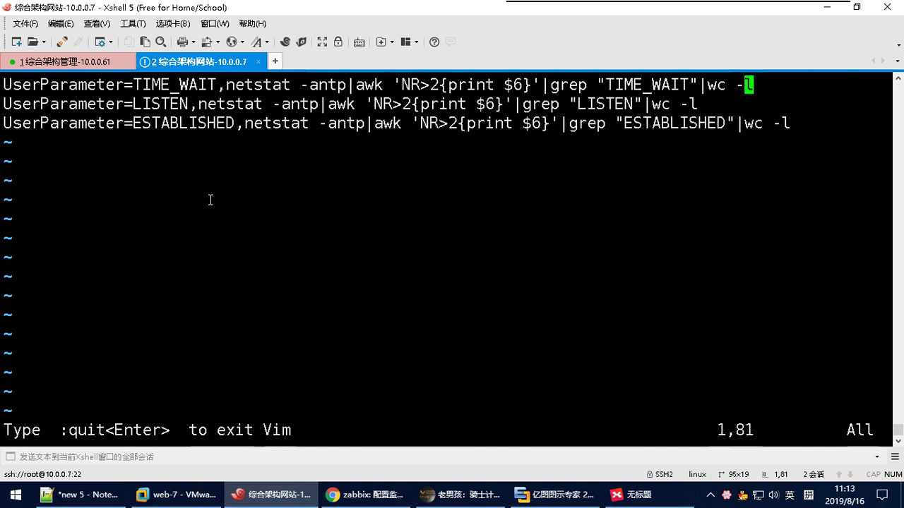
Compare the UserParameter keyword, key name and netstat command parts across the three lines of tcp_status.conf.
{"action": "key", "text": "Down"}
{"action": "key", "text": "Down"}
{"action": "key", "text": "Left"}
{"action": "key", "text": "Left"}
{"action": "key", "text": "Left"}
{"action": "key", "text": "Left"}
{"action": "key", "text": "Left"}
{"action": "key", "text": "Left"}
{"action": "key", "text": "Left"}
{"action": "key", "text": "Left"}
{"action": "key", "text": "Left"}
{"action": "key", "text": "Left"}
{"action": "key", "text": "Left"}
{"action": "key", "text": "Left"}
{"action": "key", "text": "Left"}
{"action": "key", "text": "Left"}
{"action": "key", "text": "Left"}
{"action": "key", "text": "Left"}
{"action": "key", "text": "Left"}
{"action": "key", "text": "Left"}
{"action": "key", "text": "Left"}
{"action": "key", "text": "Left"}
{"action": "key", "text": "Home"}
{"action": "key", "text": "Right"}
{"action": "key", "text": "w"}
{"action": "key", "text": "w"}
{"action": "key", "text": "w"}
{"action": "key", "text": "w"}
{"action": "key", "text": "w"}
{"action": "key", "text": "b"}
{"action": "key", "text": "b"}
{"action": "key", "text": "w"}
{"action": "key", "text": "b"}
{"action": "key", "text": "b"}
{"action": "key", "text": "w"}
{"action": "key", "text": "w"}
{"action": "key", "text": "w"}
{"action": "key", "text": "b"}
{"action": "key", "text": "b"}
{"action": "key", "text": "b"}
{"action": "key", "text": "w"}
{"action": "key", "text": "b"}
{"action": "key", "text": "k"}
{"action": "key", "text": "b"}
{"action": "key", "text": "w"}
{"action": "key", "text": "w"}
{"action": "key", "text": "b"}
{"action": "key", "text": "w"}
{"action": "key", "text": "j"}
{"action": "key", "text": "b"}
{"action": "key", "text": "w"}
{"action": "key", "text": "w"}
{"action": "key", "text": "w"}
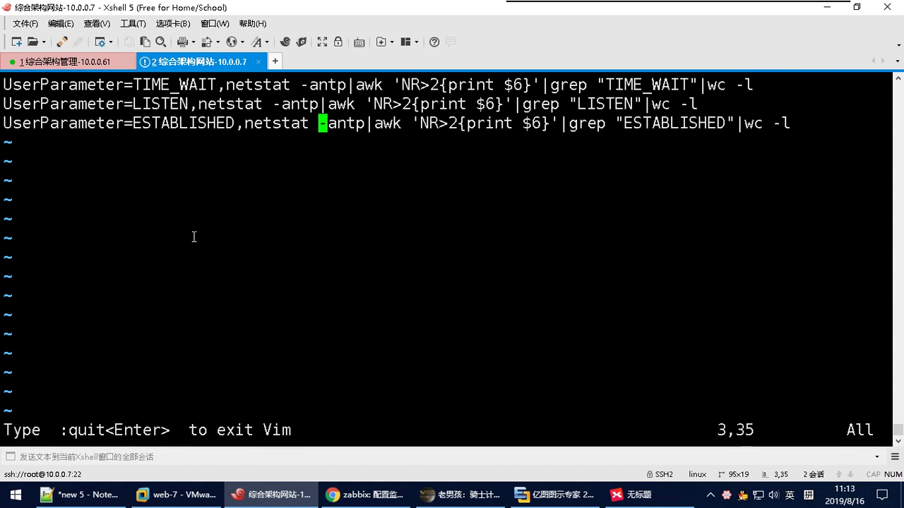
{"action": "double_click", "coordinate": [80, 82]}
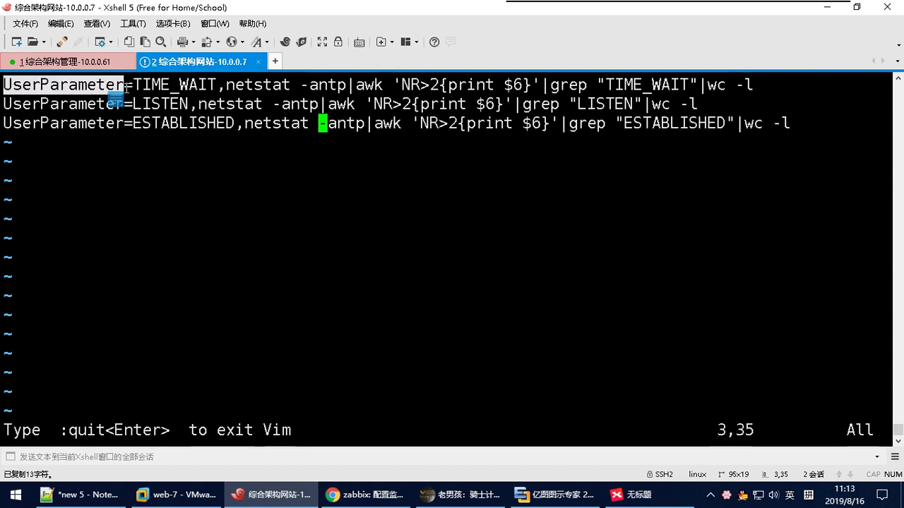
{"action": "double_click", "coordinate": [142, 84]}
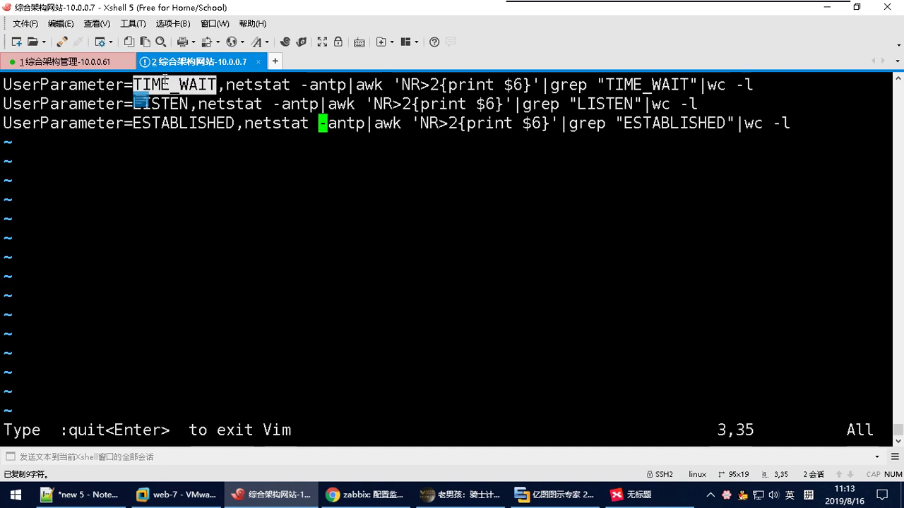
{"action": "left_click_drag", "start_coordinate": [225, 84], "coordinate": [762, 110]}
Save tcp_status.conf and quit vim to return to the shell prompt.
{"action": "left_click", "coordinate": [699, 141]}
{"action": "type", "text": ":wq"}
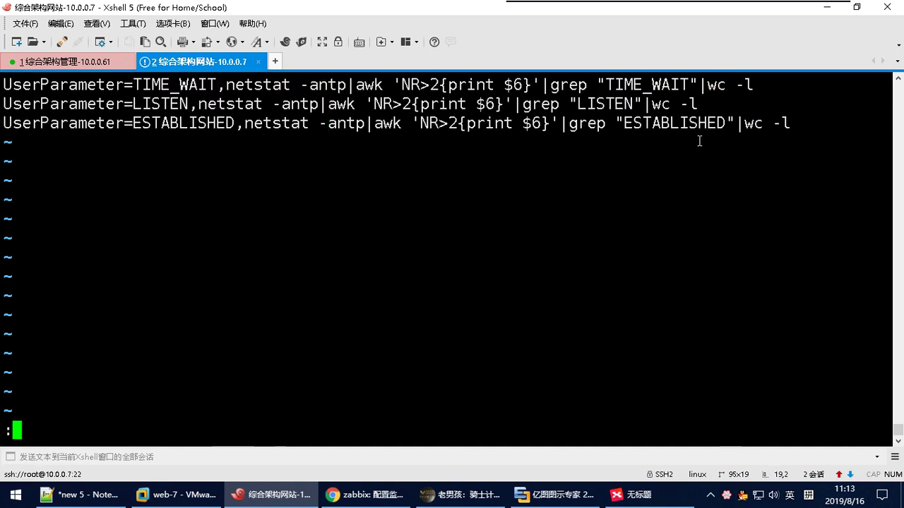
{"action": "key", "text": "Return"}
{"action": "key", "text": "Return"}
{"action": "key", "text": "Return"}
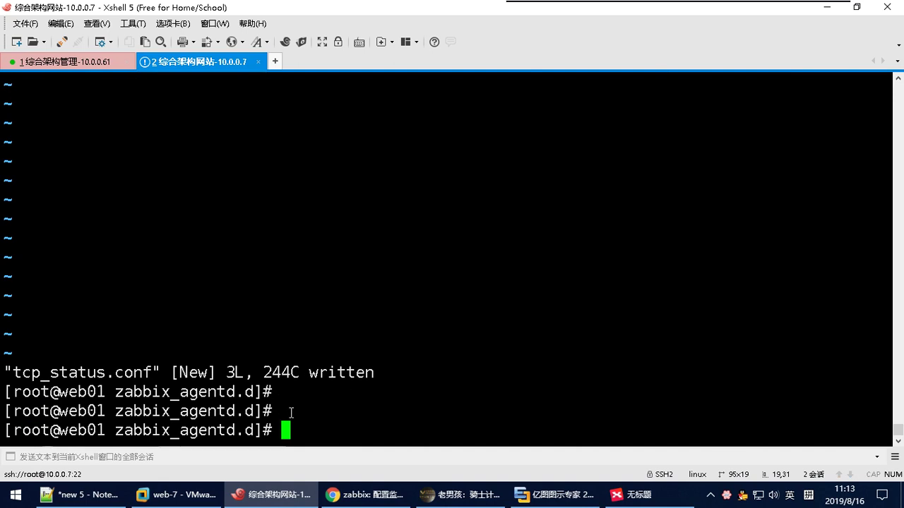
Review the key names TIME_WAIT, LISTEN and ESTABLISHED of the saved UserParameter lines in the terminal history.
{"action": "scroll", "coordinate": [494, 212], "scroll_direction": "up", "scroll_amount": 5}
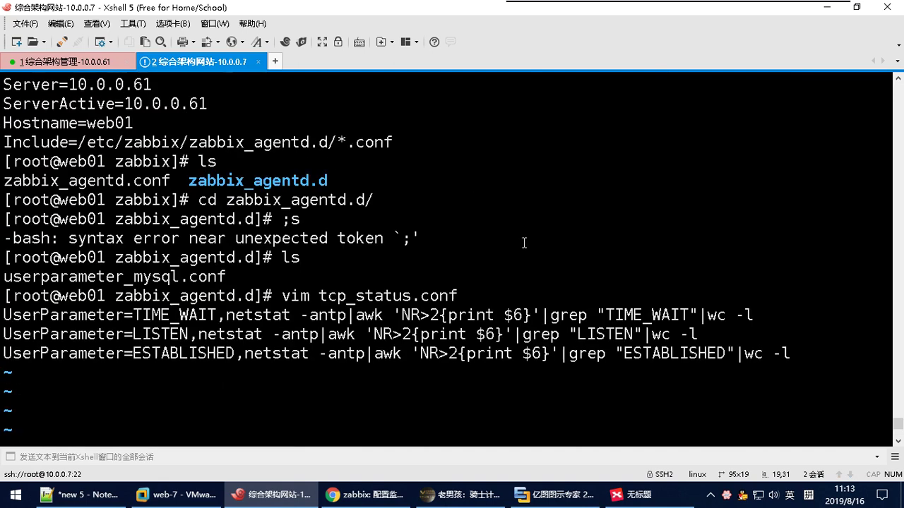
{"action": "scroll", "coordinate": [243, 184], "scroll_direction": "down", "scroll_amount": 3}
{"action": "double_click", "coordinate": [169, 125]}
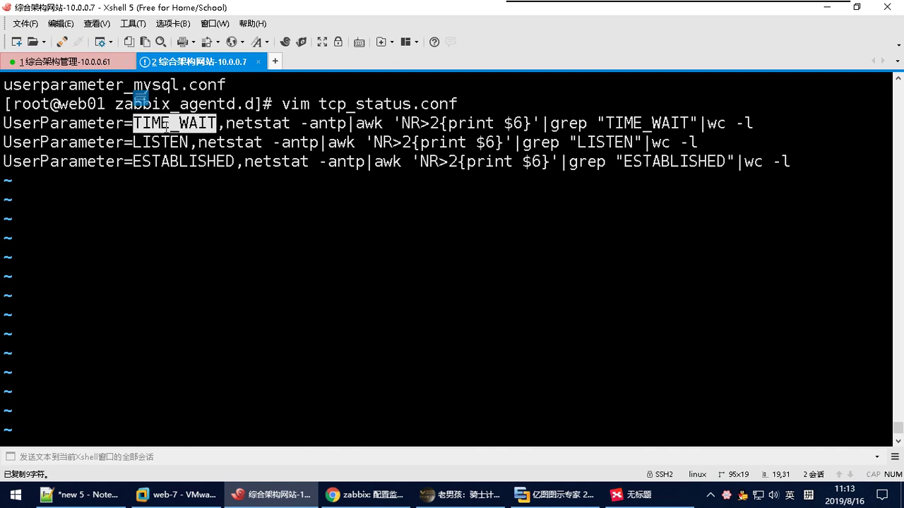
{"action": "double_click", "coordinate": [162, 144]}
{"action": "left_click", "coordinate": [208, 164]}
{"action": "double_click", "coordinate": [207, 163]}
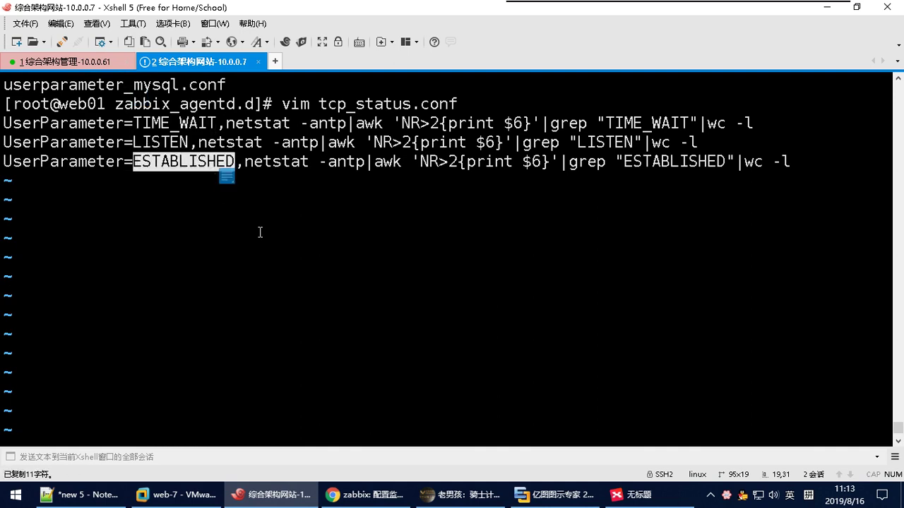
{"action": "scroll", "coordinate": [258, 230], "scroll_direction": "up", "scroll_amount": 5}
{"action": "scroll", "coordinate": [261, 232], "scroll_direction": "down", "scroll_amount": 3}
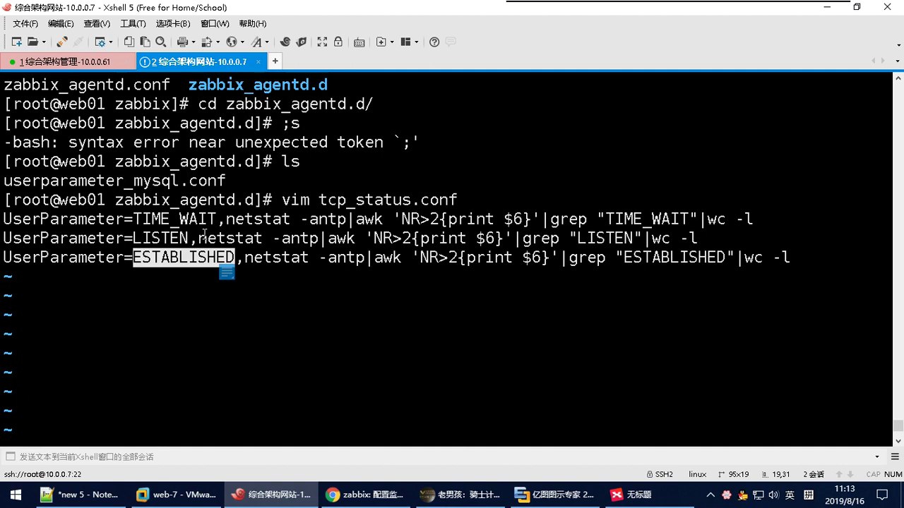
Examine the earlier netstat -antp|awk 'NR>2{print $6}' output in the terminal history for the individual TCP connection states.
{"action": "scroll", "coordinate": [219, 257], "scroll_direction": "up", "scroll_amount": 20}
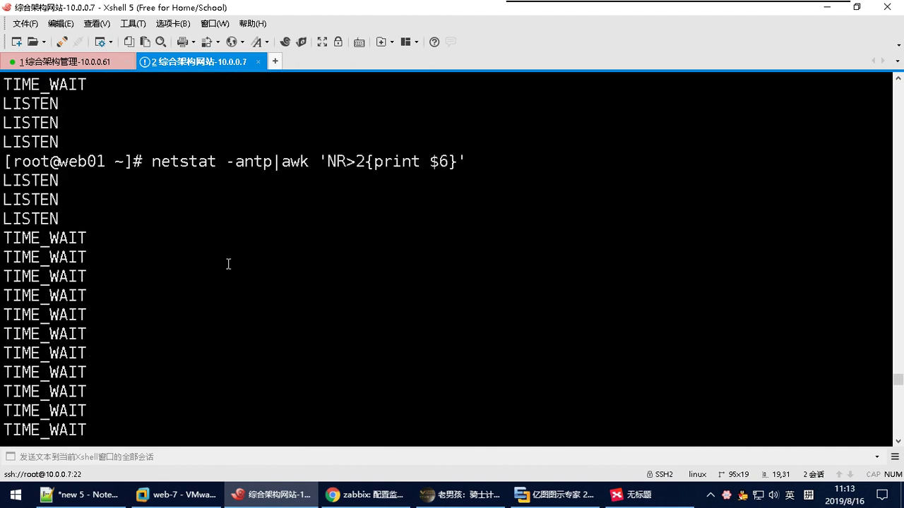
{"action": "scroll", "coordinate": [228, 264], "scroll_direction": "down", "scroll_amount": 15}
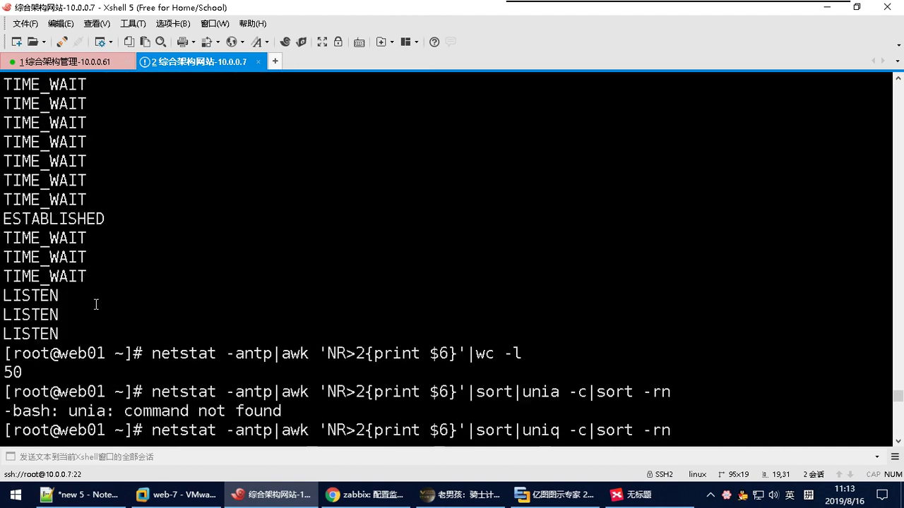
{"action": "left_click_drag", "start_coordinate": [60, 333], "coordinate": [2, 371]}
{"action": "scroll", "coordinate": [148, 335], "scroll_direction": "down", "scroll_amount": 6}
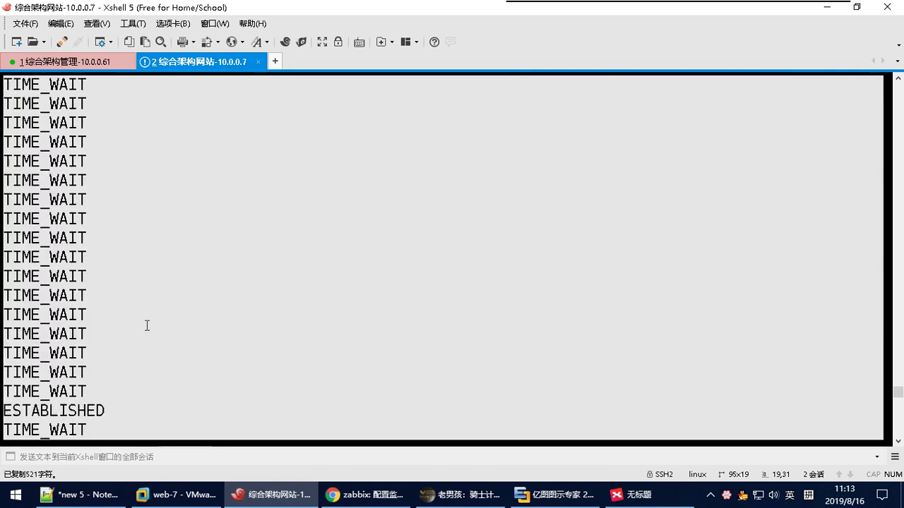
{"action": "scroll", "coordinate": [147, 326], "scroll_direction": "down", "scroll_amount": 5}
{"action": "scroll", "coordinate": [84, 207], "scroll_direction": "up", "scroll_amount": 15}
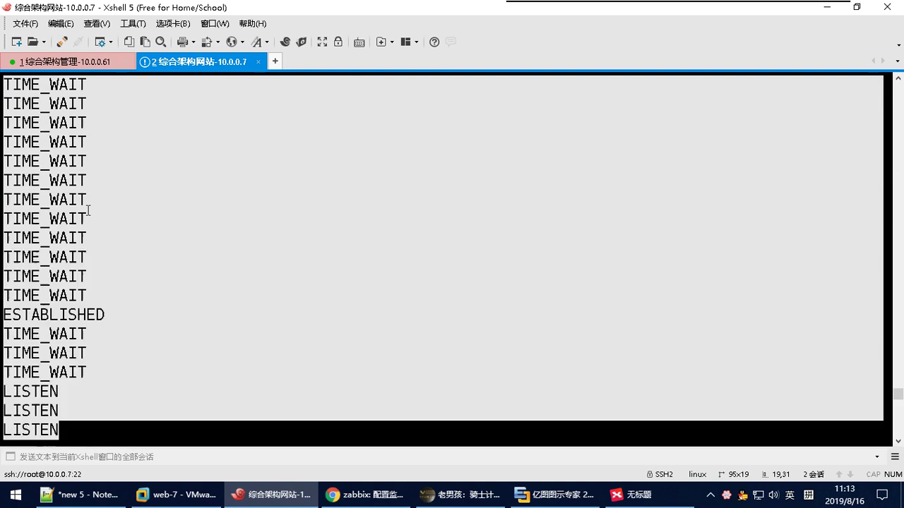
{"action": "scroll", "coordinate": [97, 235], "scroll_direction": "down", "scroll_amount": 20}
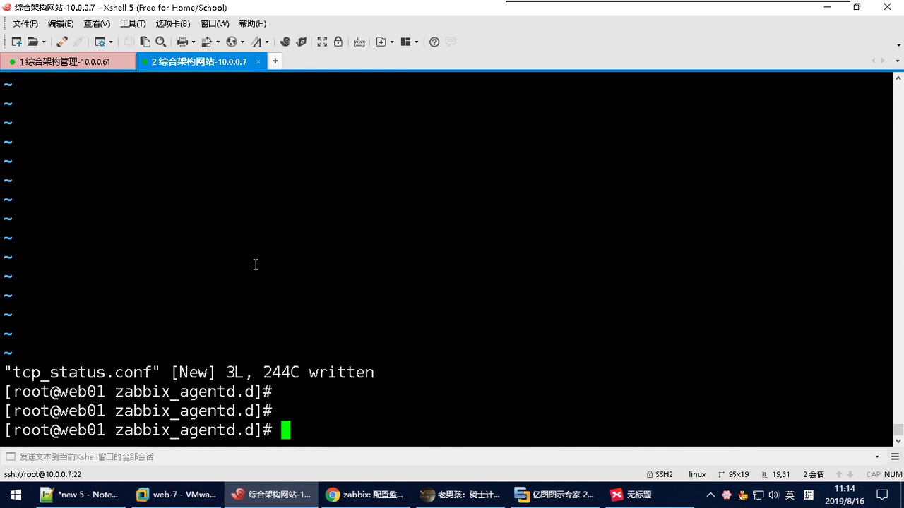
{"action": "scroll", "coordinate": [251, 265], "scroll_direction": "up", "scroll_amount": 15}
{"action": "scroll", "coordinate": [148, 274], "scroll_direction": "up", "scroll_amount": 17}
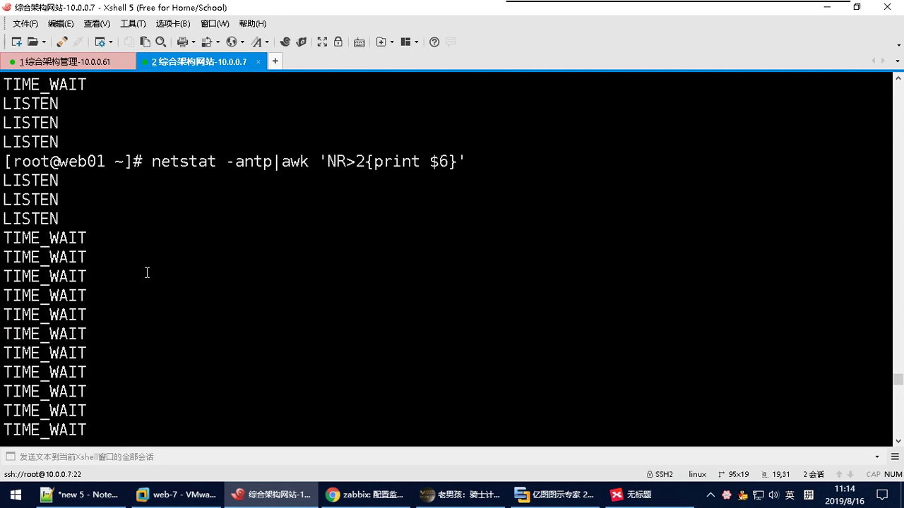
{"action": "left_click_drag", "start_coordinate": [89, 240], "coordinate": [6, 223]}
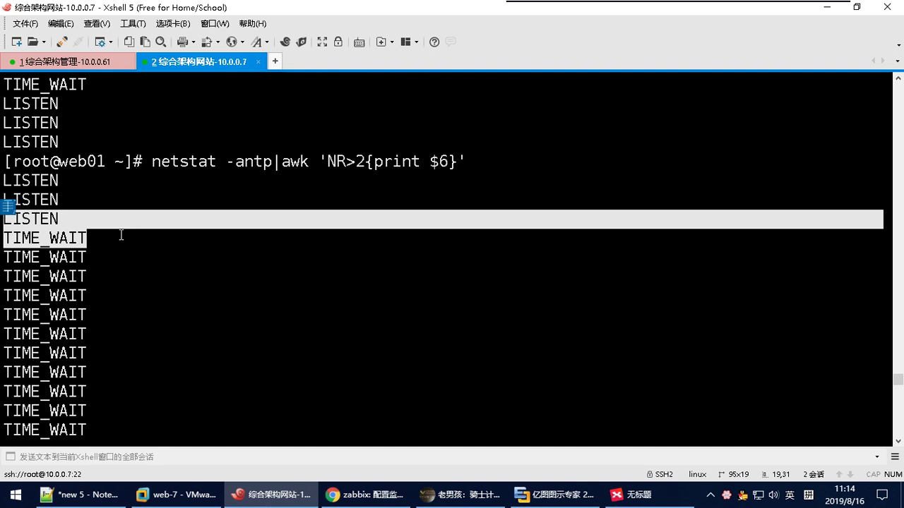
{"action": "scroll", "coordinate": [121, 235], "scroll_direction": "down", "scroll_amount": 2}
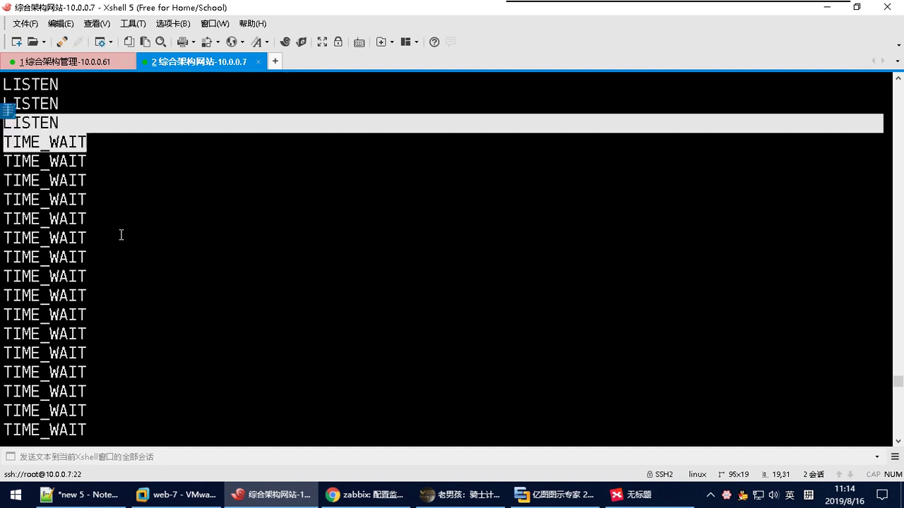
{"action": "scroll", "coordinate": [121, 235], "scroll_direction": "down", "scroll_amount": 1}
{"action": "scroll", "coordinate": [121, 235], "scroll_direction": "up", "scroll_amount": 1}
{"action": "scroll", "coordinate": [121, 235], "scroll_direction": "down", "scroll_amount": 10}
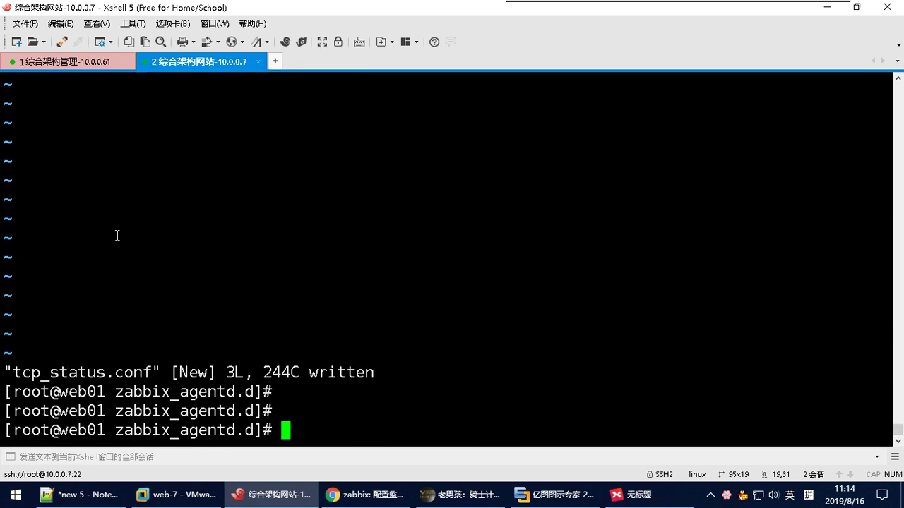
Restart zabbix-agent.service on web01 with systemctl.
{"action": "key", "text": "Return"}
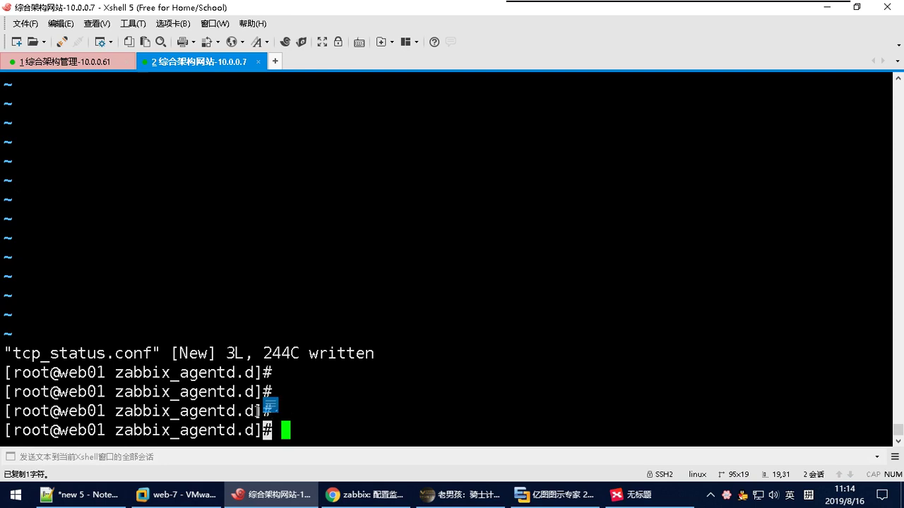
{"action": "left_click_drag", "start_coordinate": [273, 391], "coordinate": [280, 391]}
{"action": "left_click", "coordinate": [424, 404]}
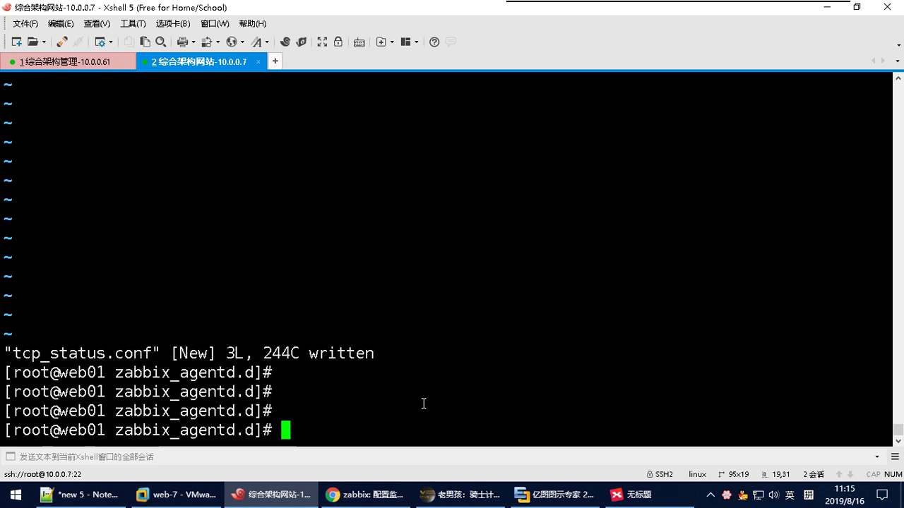
{"action": "type", "text": "systemc"}
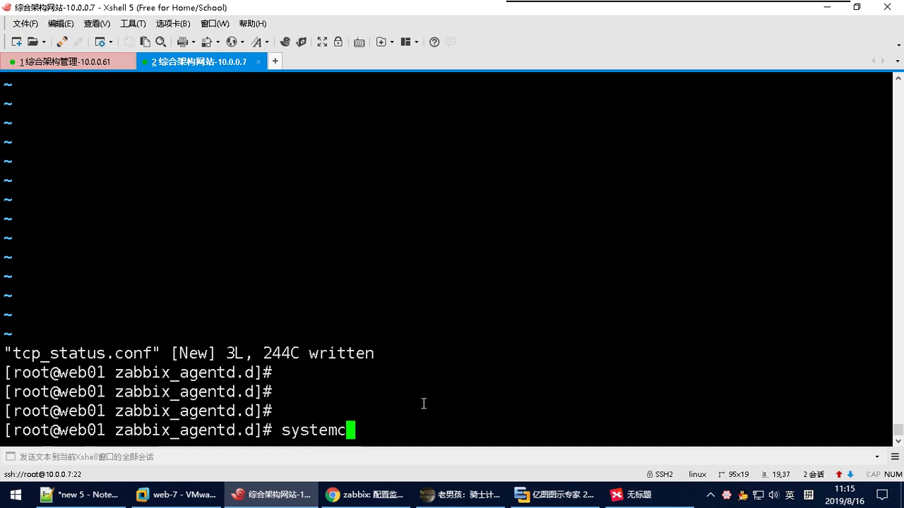
{"action": "type", "text": "tl restart "}
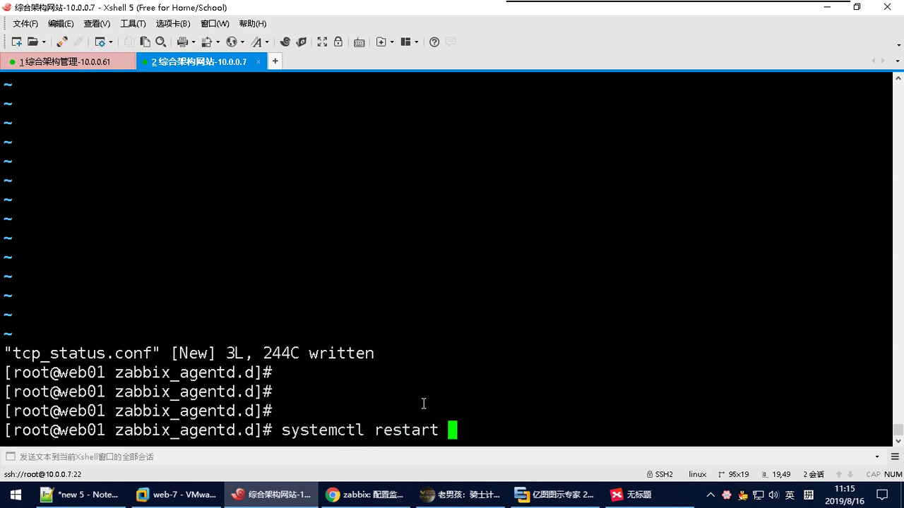
{"action": "type", "text": "zabb"}
{"action": "key", "text": "Tab"}
{"action": "key", "text": "Return"}
{"action": "key", "text": "Return"}
{"action": "key", "text": "Return"}
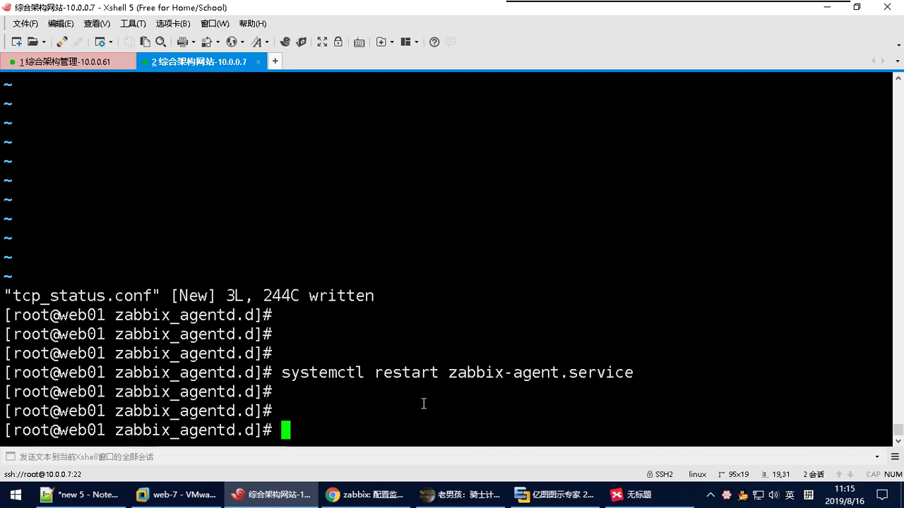
Switch to the m01 session and prepare a zabbix_get -s 10.0.0.7 -k command with the key name left blank.
{"action": "left_click", "coordinate": [77, 58]}
{"action": "left_click", "coordinate": [202, 62]}
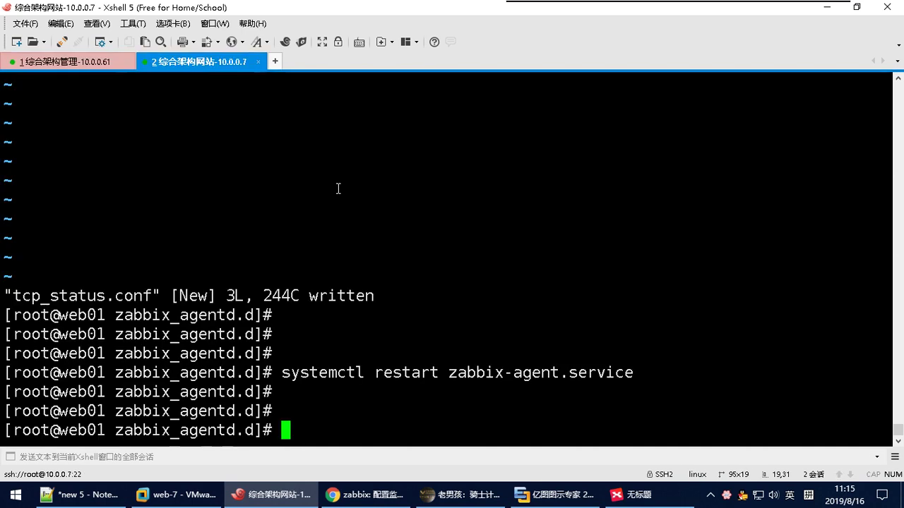
{"action": "left_click", "coordinate": [73, 62]}
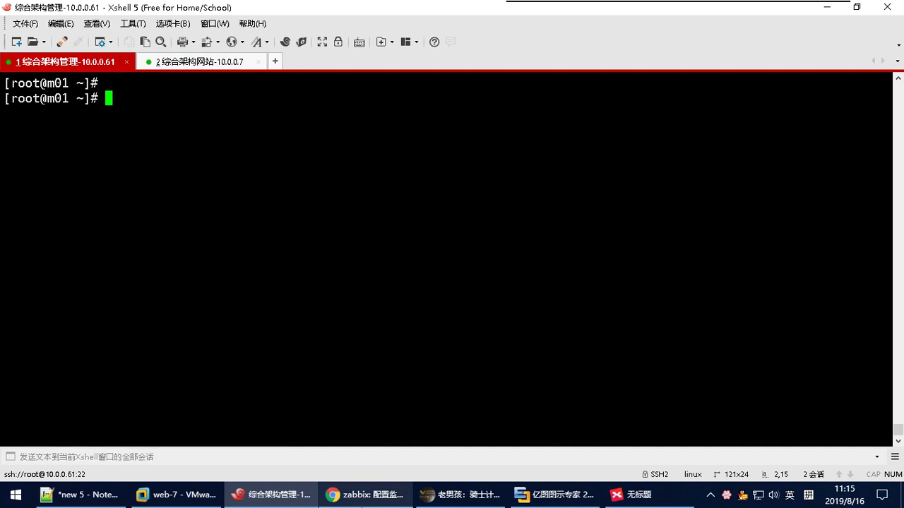
{"action": "left_click", "coordinate": [363, 497]}
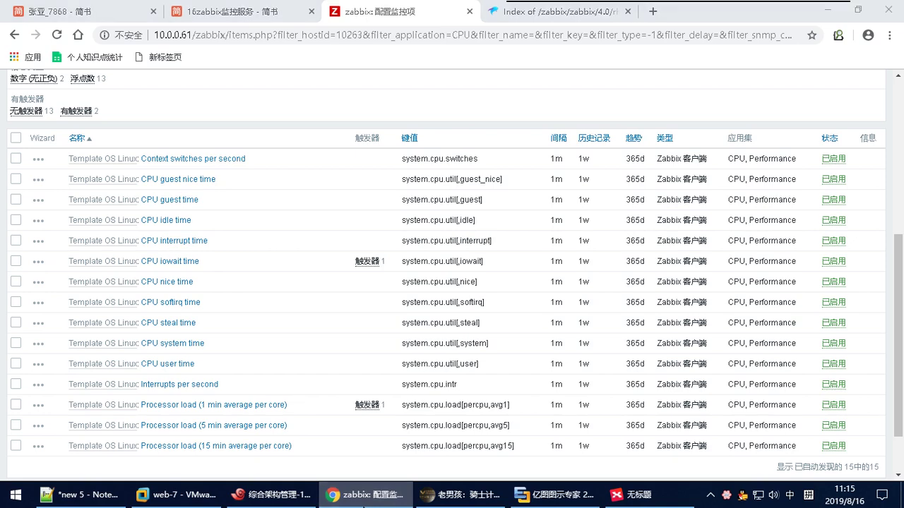
{"action": "key", "text": "alt+Tab"}
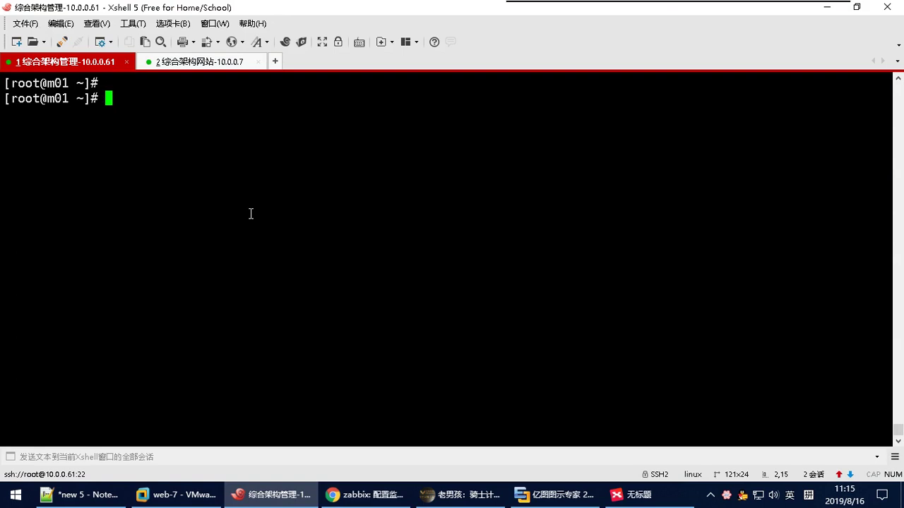
{"action": "key", "text": "Up"}
{"action": "key", "text": "Up"}
{"action": "key", "text": "Down"}
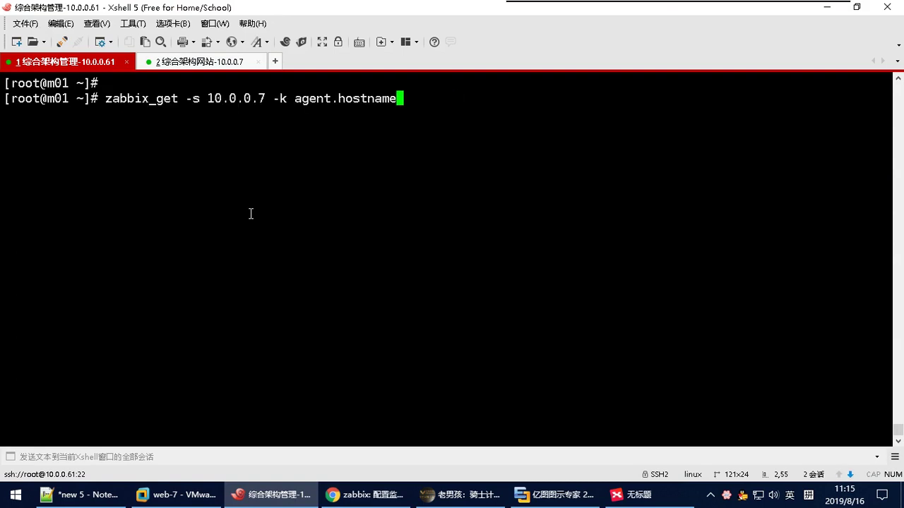
{"action": "key", "text": "BackSpace"}
{"action": "key", "text": "BackSpace"}
{"action": "key", "text": "BackSpace"}
{"action": "key", "text": "BackSpace"}
{"action": "key", "text": "BackSpace"}
{"action": "key", "text": "BackSpace"}
{"action": "key", "text": "BackSpace"}
{"action": "key", "text": "BackSpace"}
{"action": "key", "text": "BackSpace"}
{"action": "key", "text": "BackSpace"}
{"action": "key", "text": "BackSpace"}
{"action": "key", "text": "BackSpace"}
{"action": "key", "text": "BackSpace"}
{"action": "key", "text": "BackSpace"}
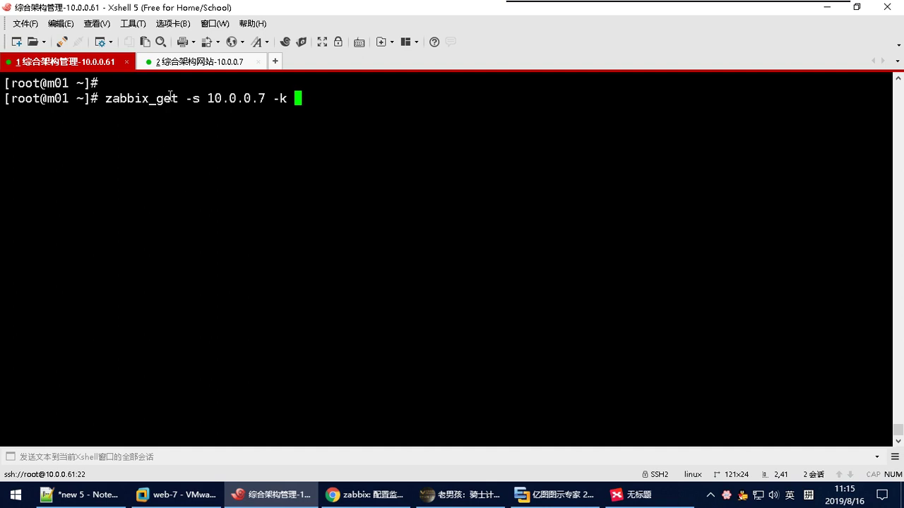
Return to the web01 session and print the contents of tcp_status.conf with cat.
{"action": "left_click", "coordinate": [184, 64]}
{"action": "key", "text": "Up"}
{"action": "key", "text": "Up"}
{"action": "key", "text": "ctrl+a"}
{"action": "key", "text": "Right"}
{"action": "key", "text": "Right"}
{"action": "key", "text": "Right"}
{"action": "key", "text": "BackSpace"}
{"action": "key", "text": "BackSpace"}
{"action": "key", "text": "BackSpace"}
{"action": "type", "text": "cat"}
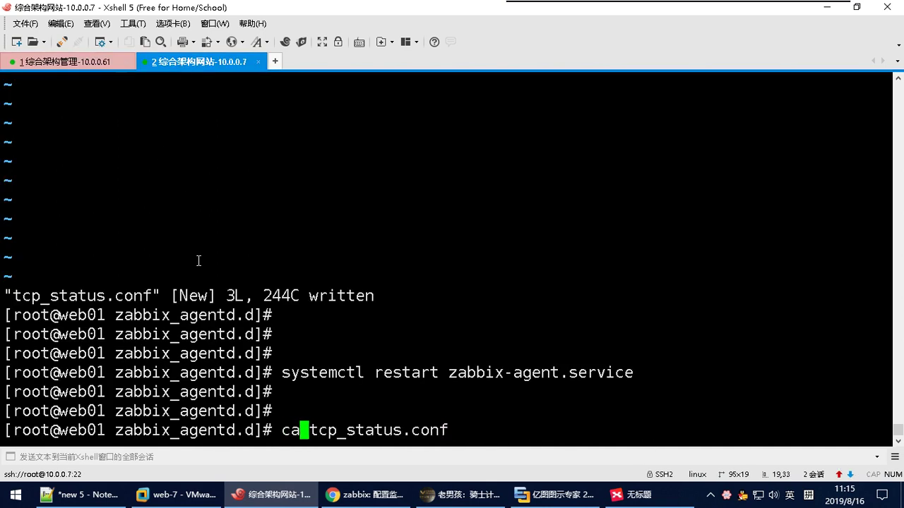
{"action": "key", "text": "Return"}
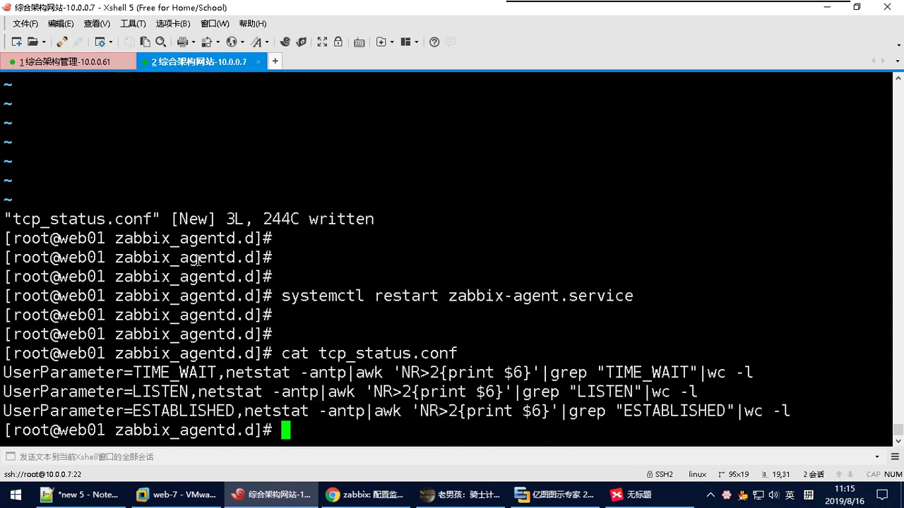
Copy the TIME_WAIT key name, run zabbix_get -s 10.0.0.7 -k TIME_WAIT on m01, and examine its output.
{"action": "double_click", "coordinate": [184, 379]}
{"action": "right_click", "coordinate": [178, 372]}
{"action": "left_click", "coordinate": [221, 65]}
{"action": "left_click", "coordinate": [64, 61]}
{"action": "right_click", "coordinate": [405, 109]}
{"action": "left_click", "coordinate": [446, 177]}
{"action": "key", "text": "Return"}
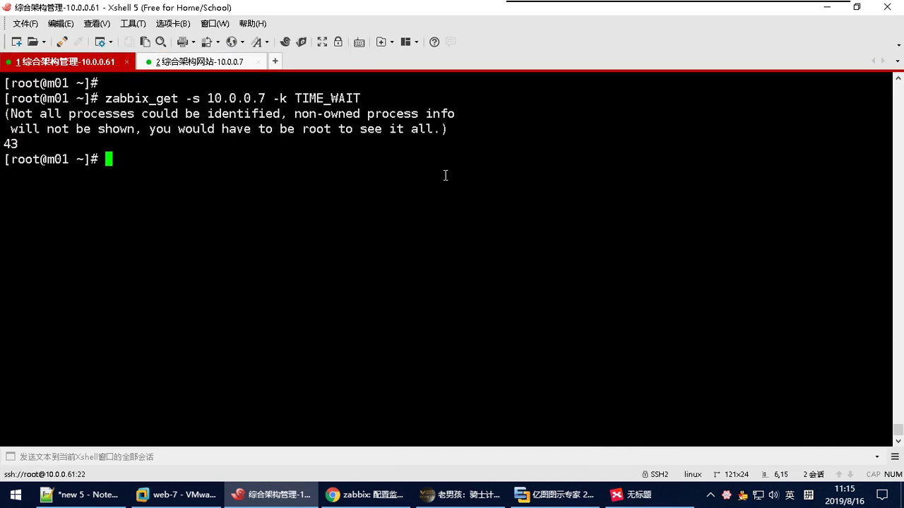
{"action": "double_click", "coordinate": [11, 144]}
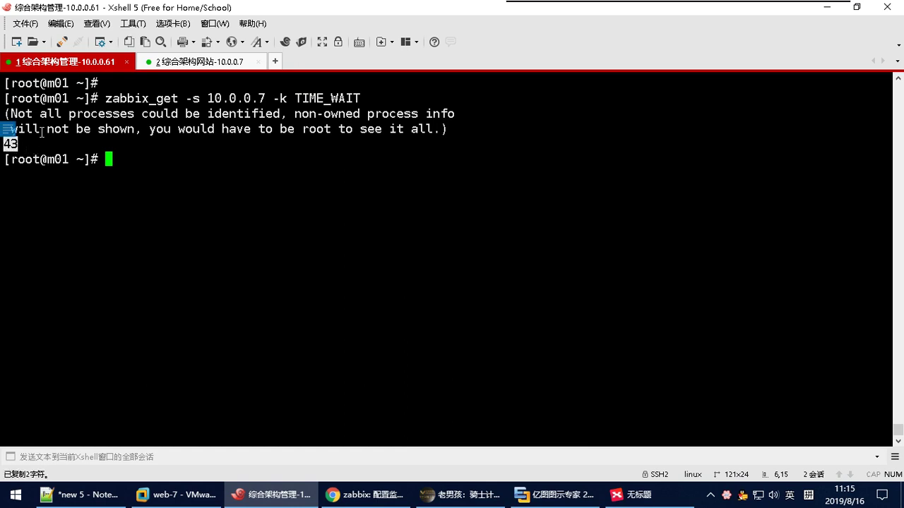
{"action": "left_click_drag", "start_coordinate": [4, 114], "coordinate": [443, 129]}
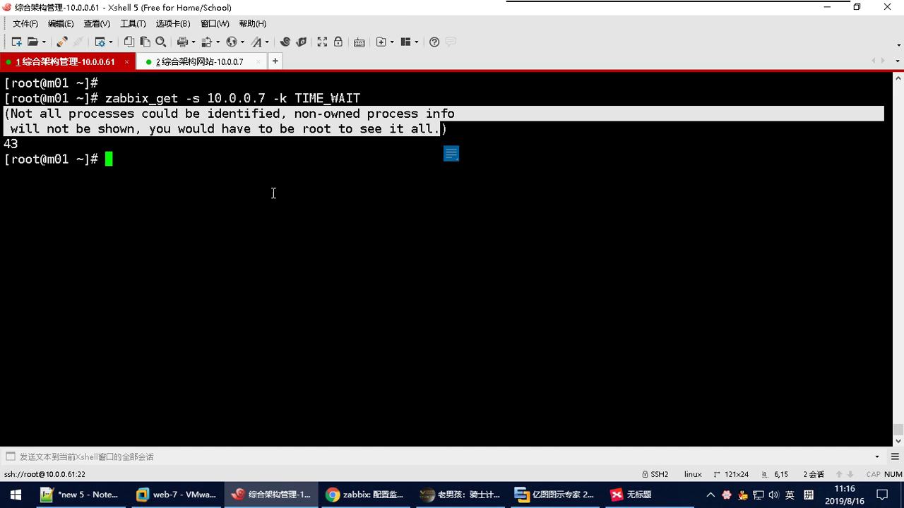
{"action": "left_click", "coordinate": [201, 210]}
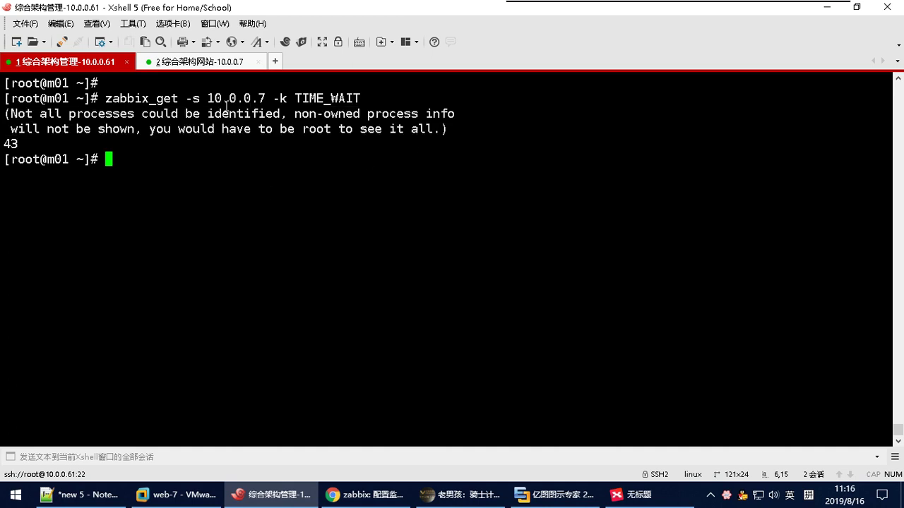
Run the netstat -antp part of the TIME_WAIT line as root on web01.
{"action": "left_click", "coordinate": [217, 65]}
{"action": "left_click", "coordinate": [350, 237]}
{"action": "left_click_drag", "start_coordinate": [345, 374], "coordinate": [227, 375]}
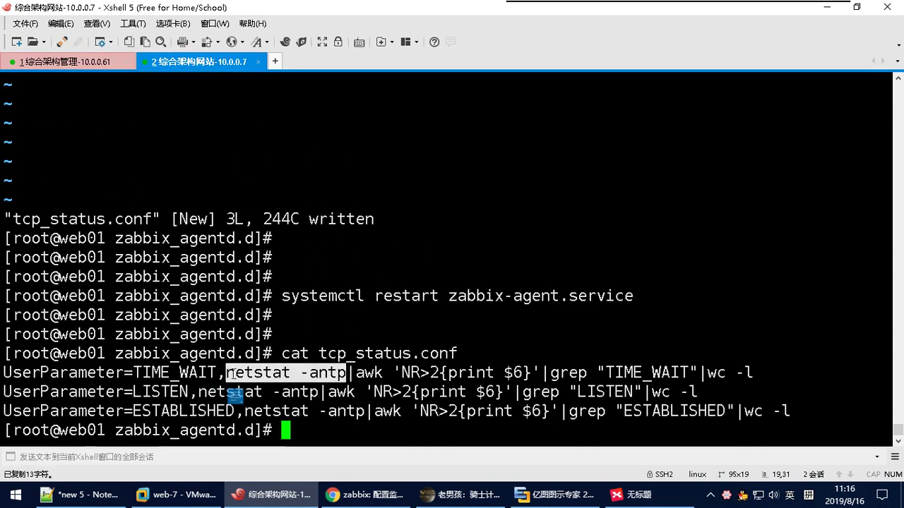
{"action": "right_click", "coordinate": [233, 375]}
{"action": "left_click", "coordinate": [289, 112]}
{"action": "key", "text": "Return"}
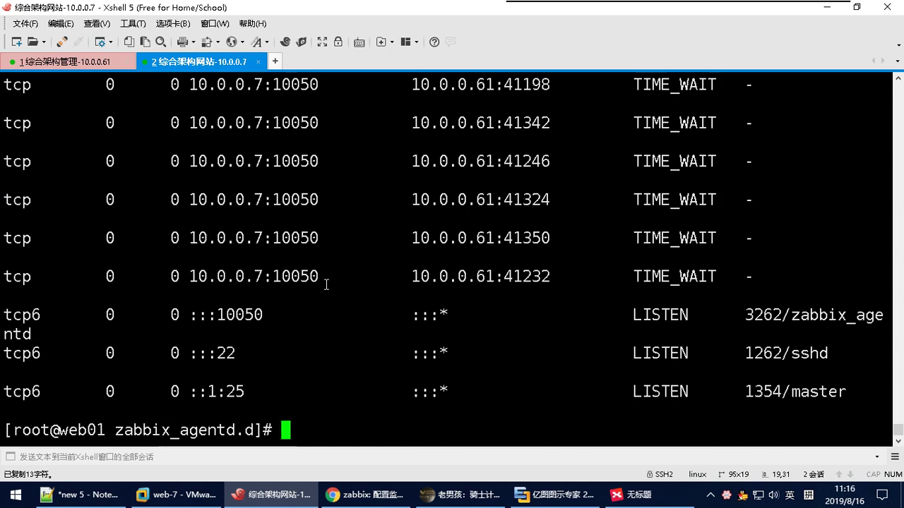
Switch to the oldboy user on web01 and run netstat -antp as that ordinary user.
{"action": "type", "text": "su - oldboy"}
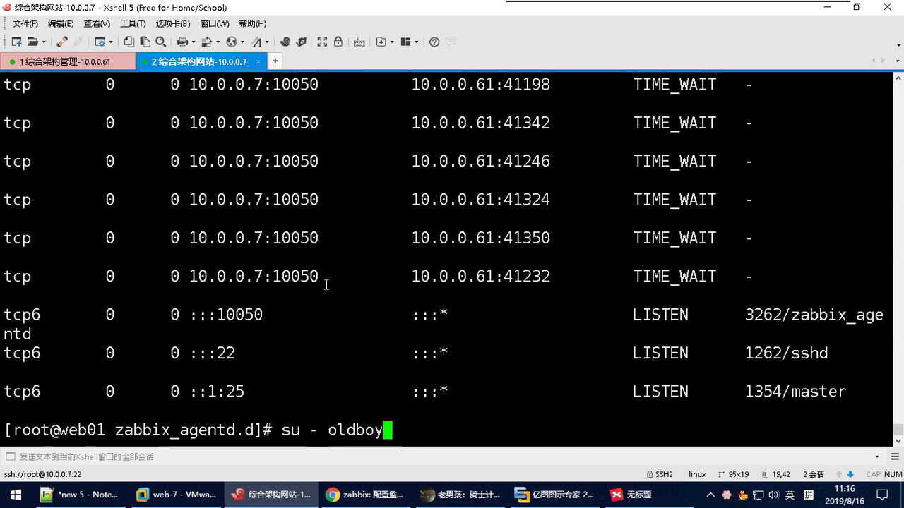
{"action": "key", "text": "Return"}
{"action": "key", "text": "Return"}
{"action": "key", "text": "Return"}
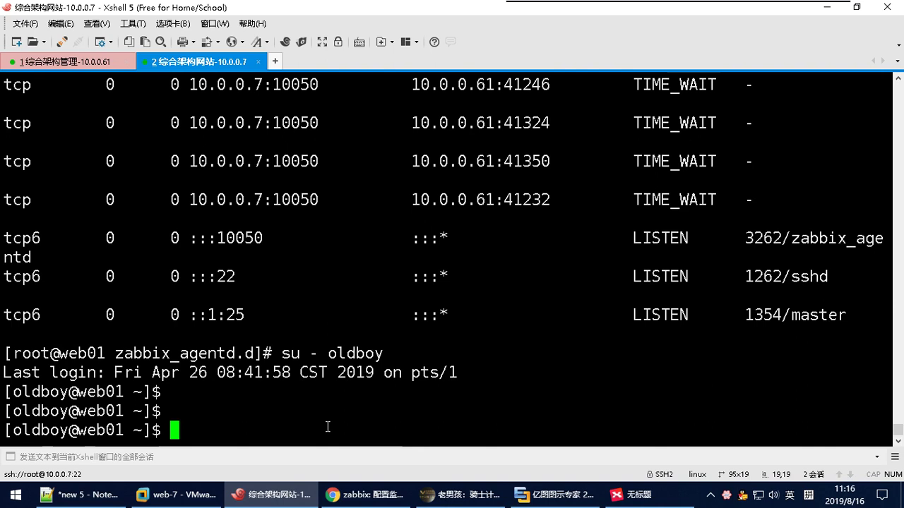
{"action": "right_click", "coordinate": [337, 353]}
{"action": "left_click", "coordinate": [356, 145]}
{"action": "key", "text": "Return"}
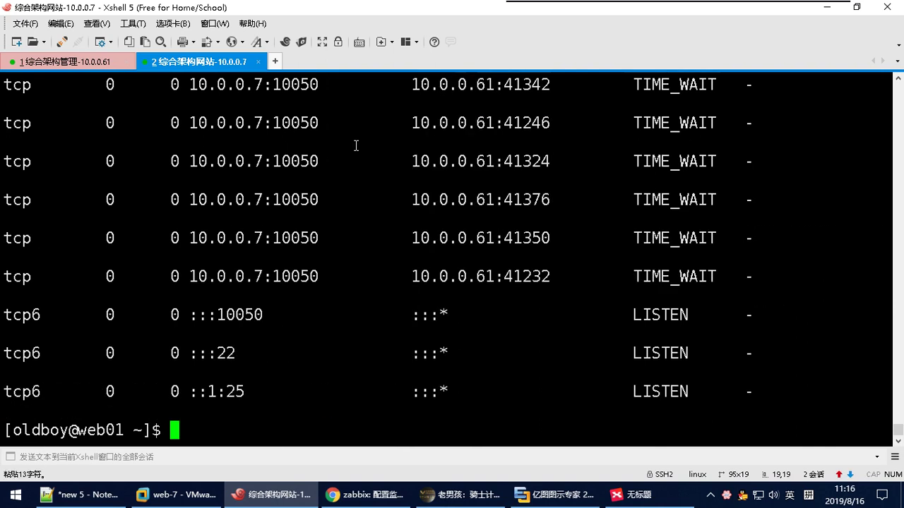
Compare the header lines and PID/Program name column of both netstat outputs with the zabbix_get message on m01.
{"action": "scroll", "coordinate": [363, 190], "scroll_direction": "up", "scroll_amount": 10}
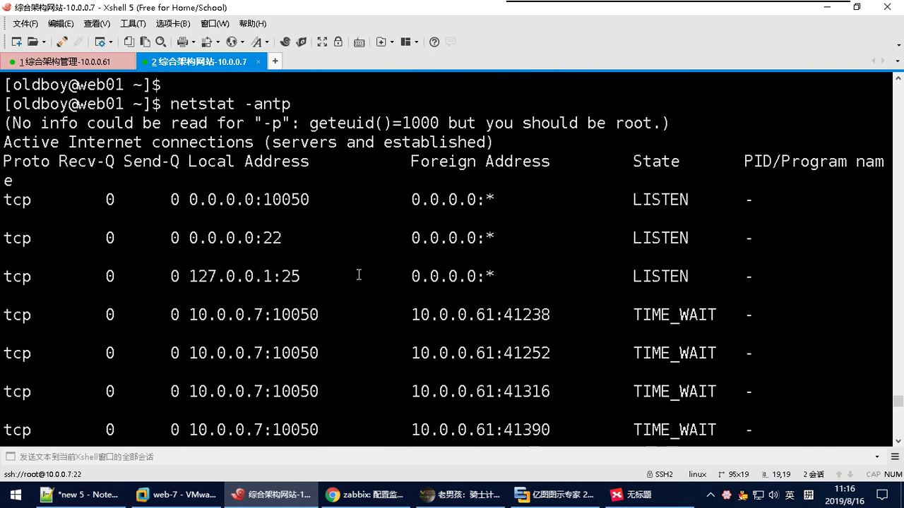
{"action": "scroll", "coordinate": [364, 268], "scroll_direction": "up", "scroll_amount": 3}
{"action": "left_click_drag", "start_coordinate": [10, 315], "coordinate": [520, 332]}
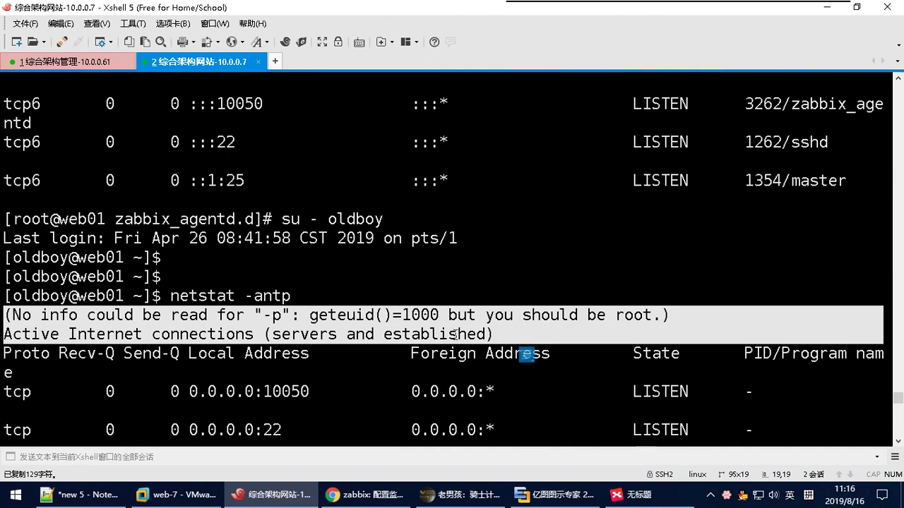
{"action": "scroll", "coordinate": [279, 283], "scroll_direction": "down", "scroll_amount": 6}
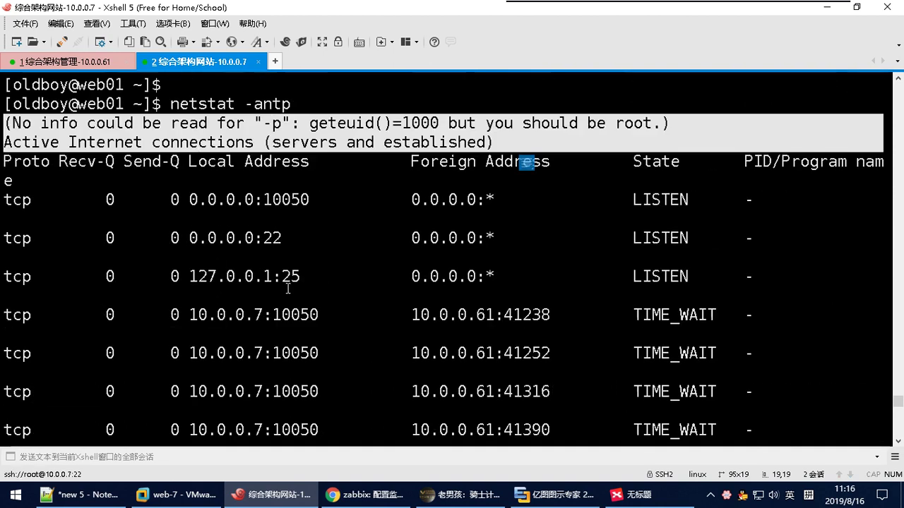
{"action": "scroll", "coordinate": [586, 256], "scroll_direction": "up", "scroll_amount": 3}
{"action": "scroll", "coordinate": [620, 263], "scroll_direction": "up", "scroll_amount": 5}
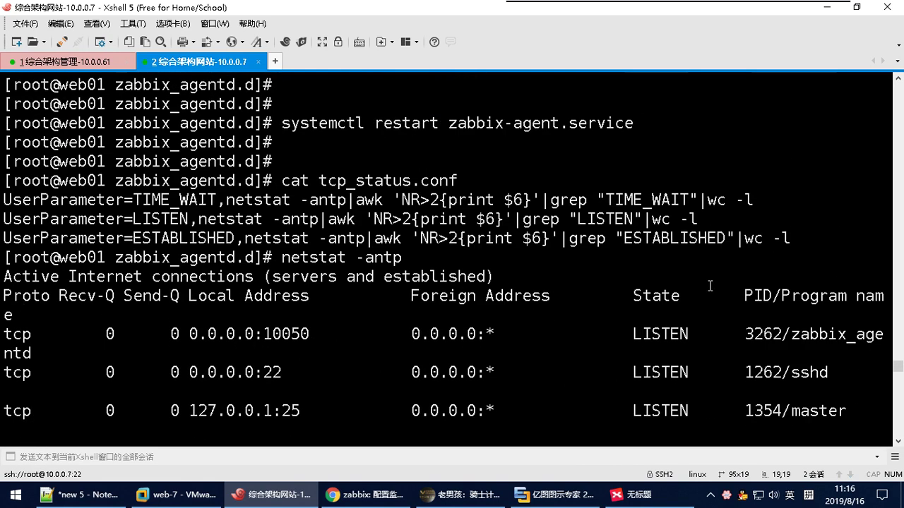
{"action": "scroll", "coordinate": [763, 295], "scroll_direction": "down", "scroll_amount": 2}
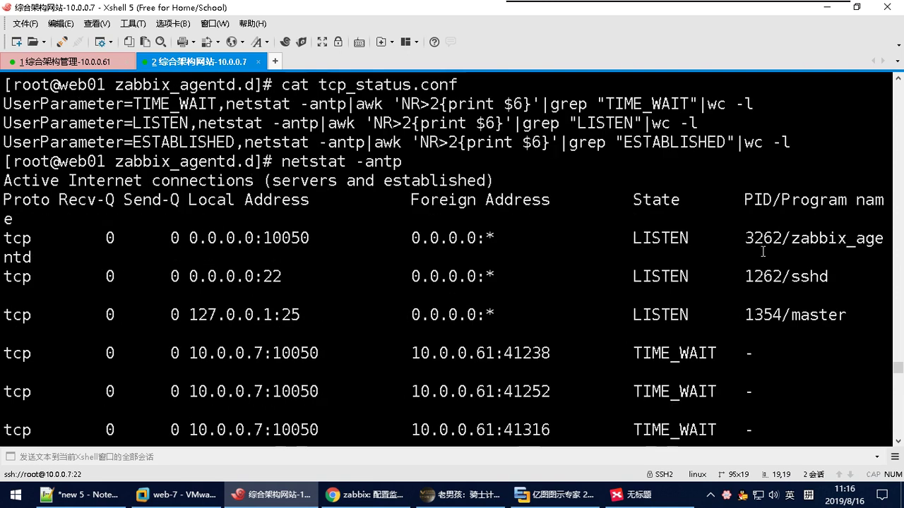
{"action": "left_click", "coordinate": [74, 65]}
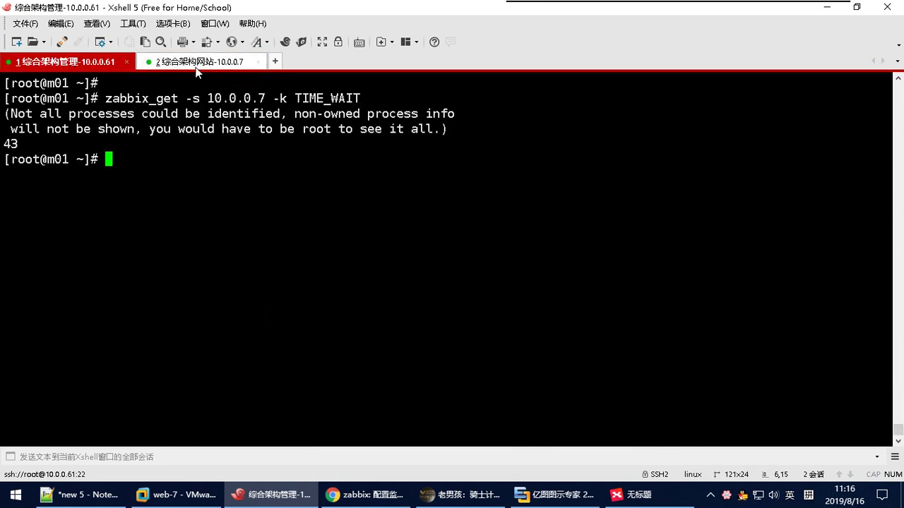
{"action": "left_click", "coordinate": [197, 63]}
Log out of the oldboy shell, run ps -ef|grep zabbix to check the agent's user, and review the oldboy netstat output.
{"action": "scroll", "coordinate": [410, 262], "scroll_direction": "down", "scroll_amount": 5}
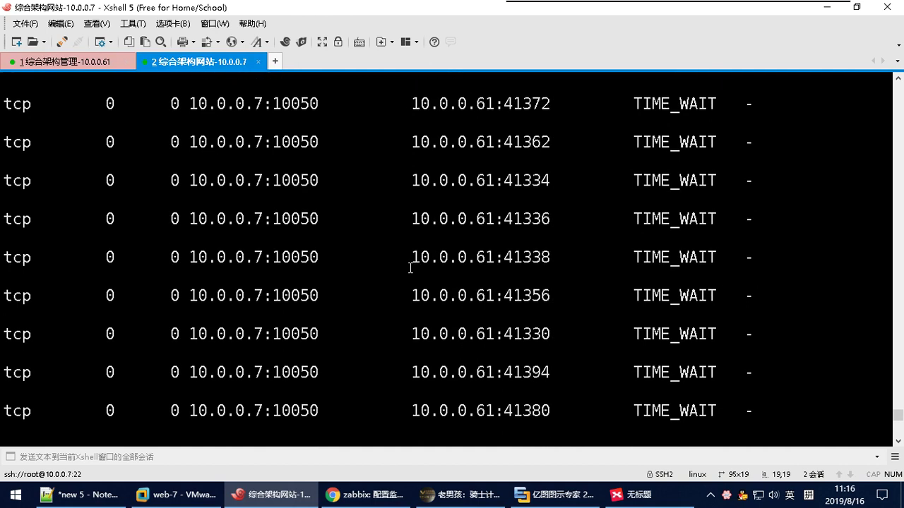
{"action": "scroll", "coordinate": [410, 268], "scroll_direction": "down", "scroll_amount": 3}
{"action": "type", "text": "ps -ef|r"}
{"action": "key", "text": "BackSpace"}
{"action": "type", "text": "gr"}
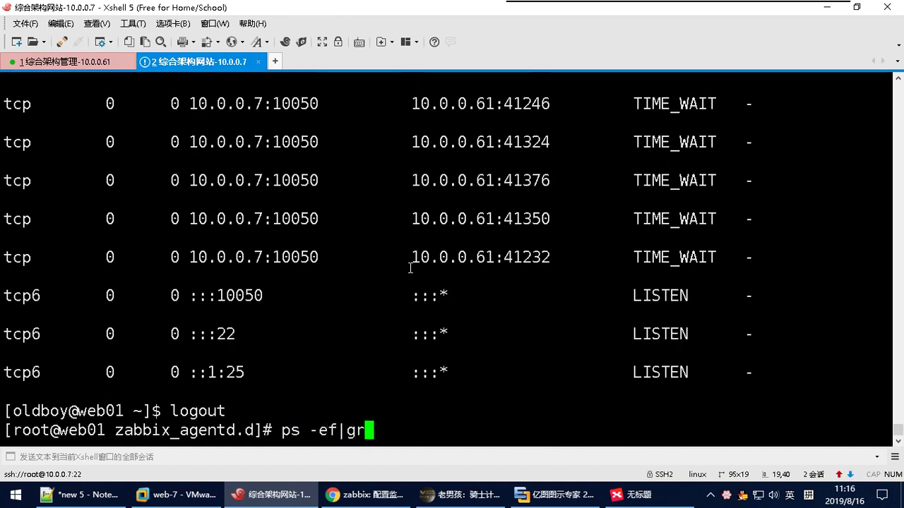
{"action": "type", "text": "ep zabbix"}
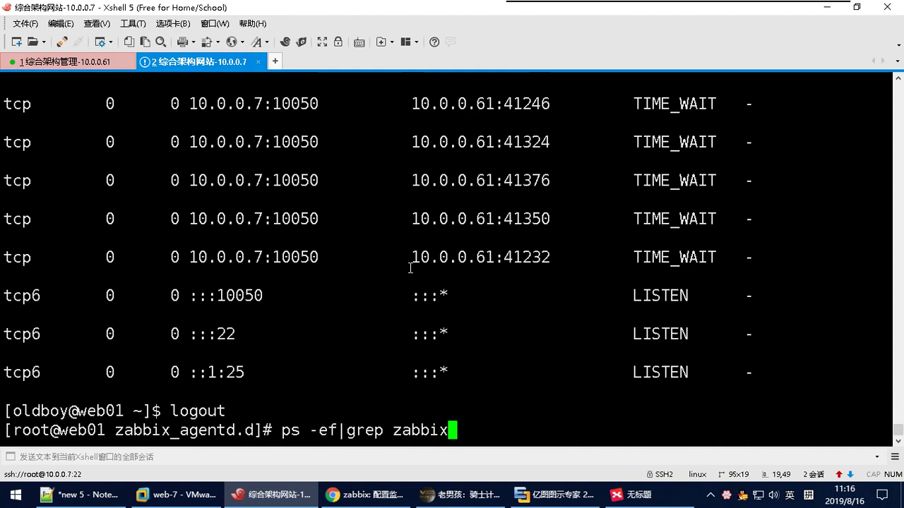
{"action": "key", "text": "Return"}
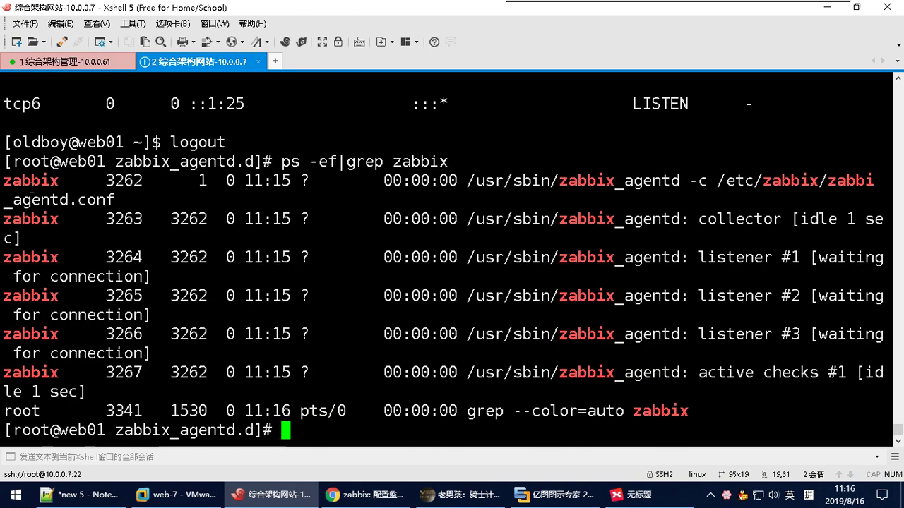
{"action": "double_click", "coordinate": [31, 187]}
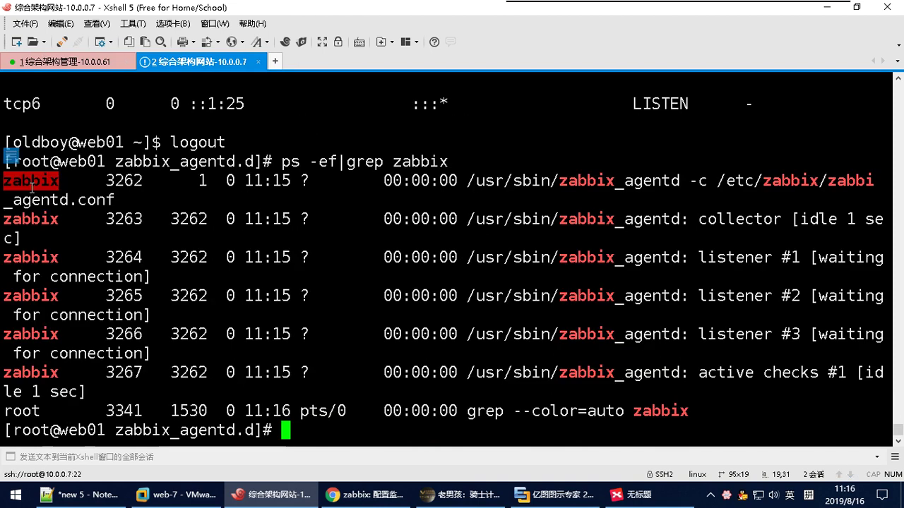
{"action": "scroll", "coordinate": [191, 207], "scroll_direction": "up", "scroll_amount": 15}
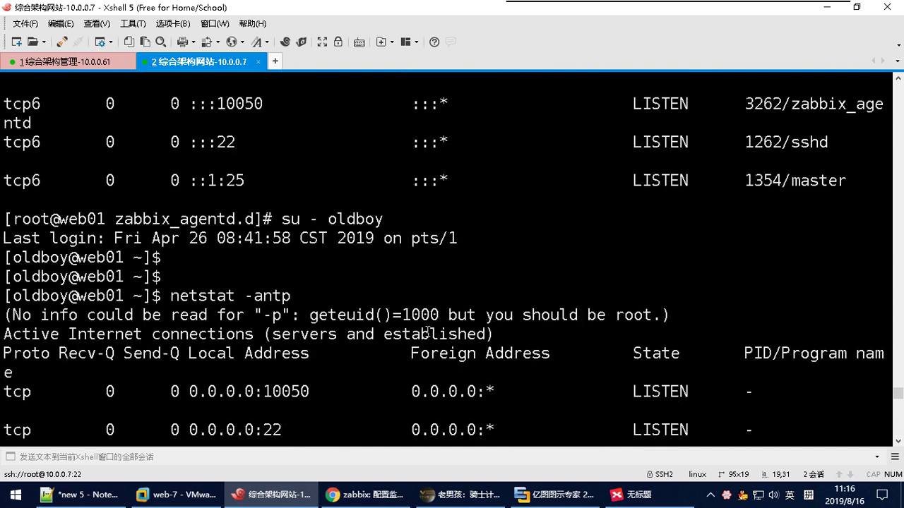
{"action": "scroll", "coordinate": [752, 330], "scroll_direction": "down", "scroll_amount": 2}
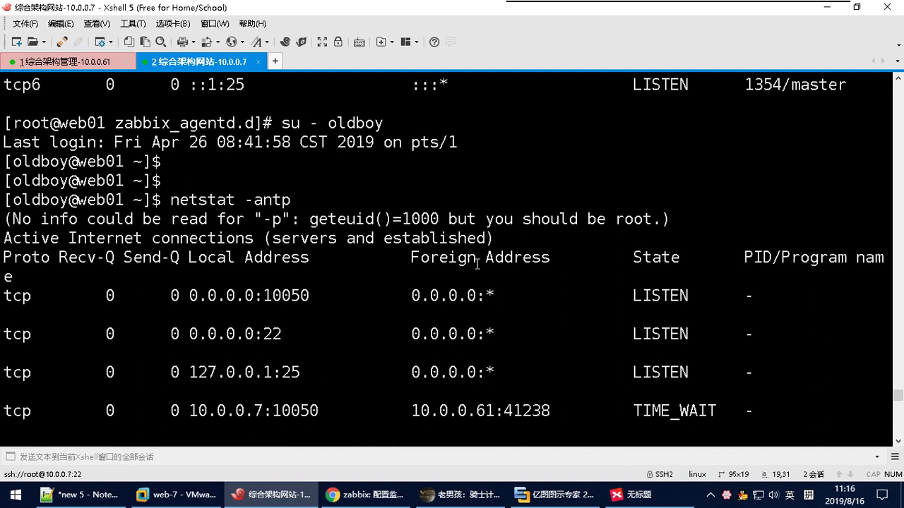
Switch to the oldboy user on web01 again, run netstat -ant without the p option, and review its header lines.
{"action": "scroll", "coordinate": [297, 245], "scroll_direction": "down", "scroll_amount": 15}
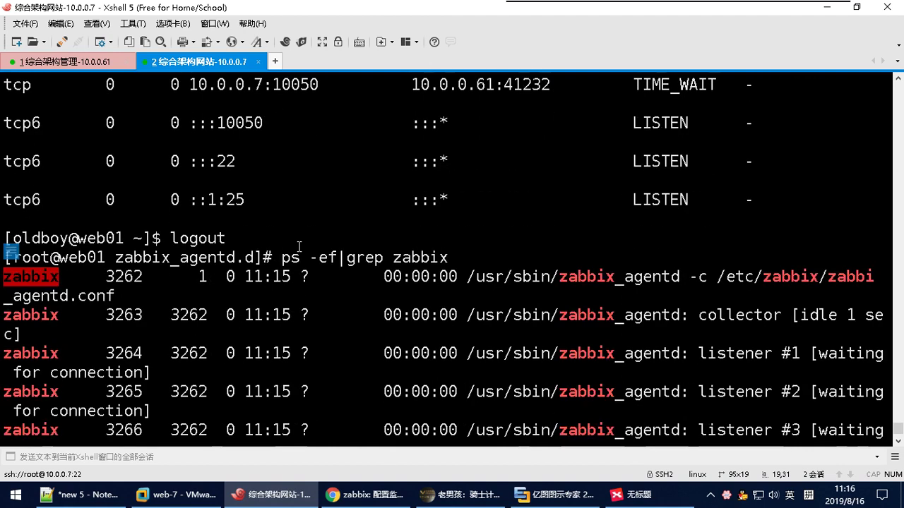
{"action": "key", "text": "Up"}
{"action": "key", "text": "Return"}
{"action": "key", "text": "Up"}
{"action": "key", "text": "Return"}
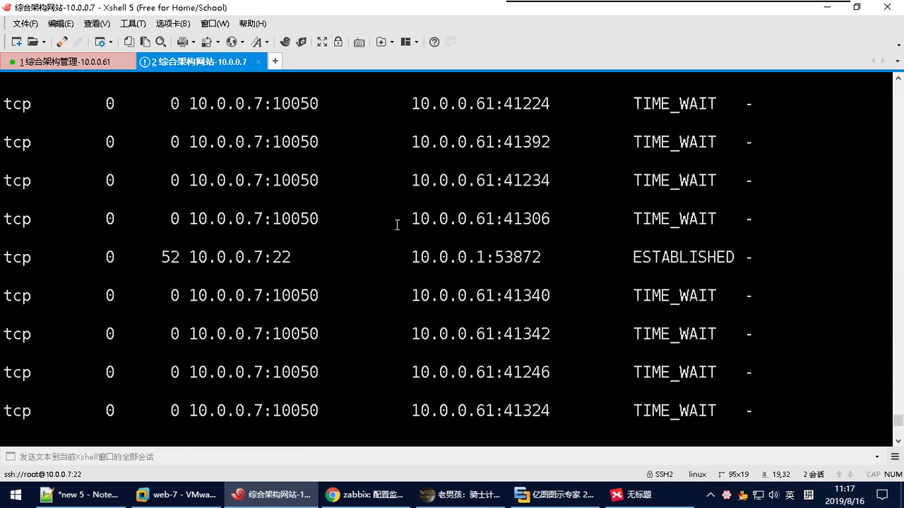
{"action": "scroll", "coordinate": [706, 207], "scroll_direction": "up", "scroll_amount": 5}
{"action": "scroll", "coordinate": [706, 207], "scroll_direction": "up", "scroll_amount": 5}
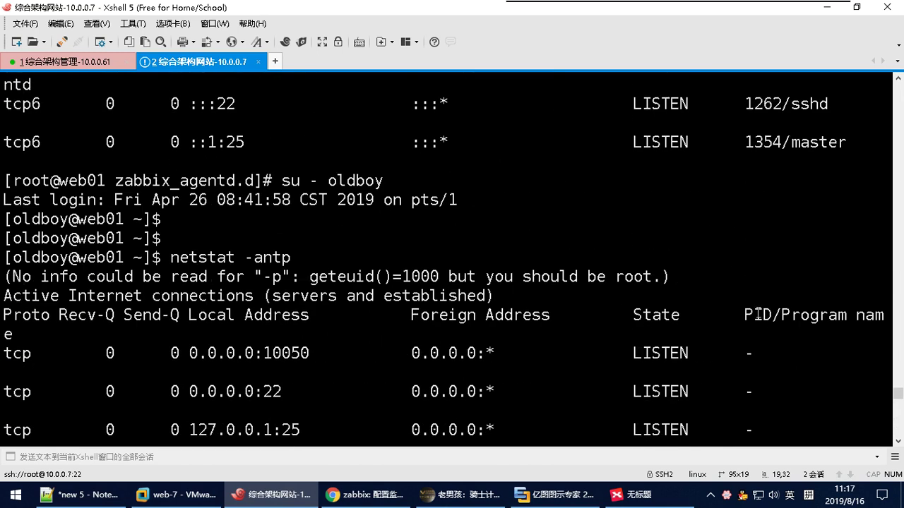
{"action": "scroll", "coordinate": [753, 314], "scroll_direction": "down", "scroll_amount": 8}
{"action": "scroll", "coordinate": [753, 313], "scroll_direction": "down", "scroll_amount": 3}
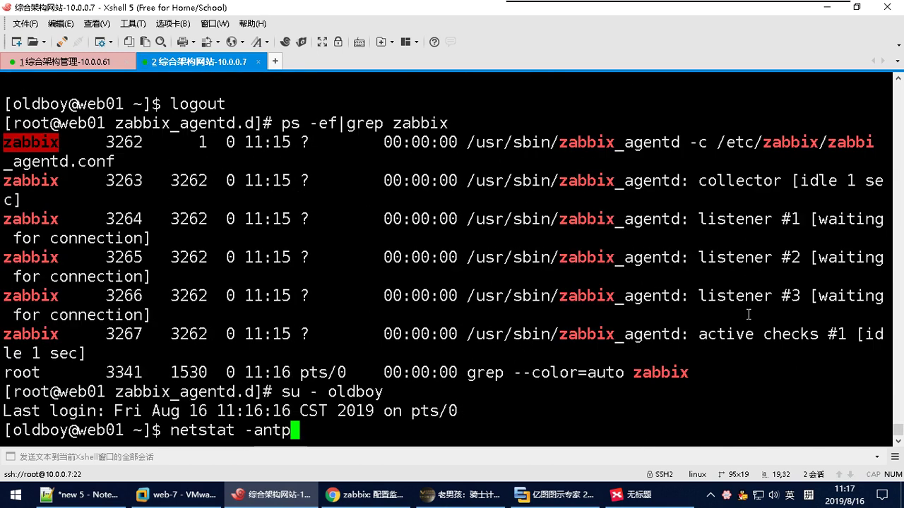
{"action": "key", "text": "BackSpace"}
{"action": "key", "text": "Return"}
{"action": "scroll", "coordinate": [739, 314], "scroll_direction": "up", "scroll_amount": 5}
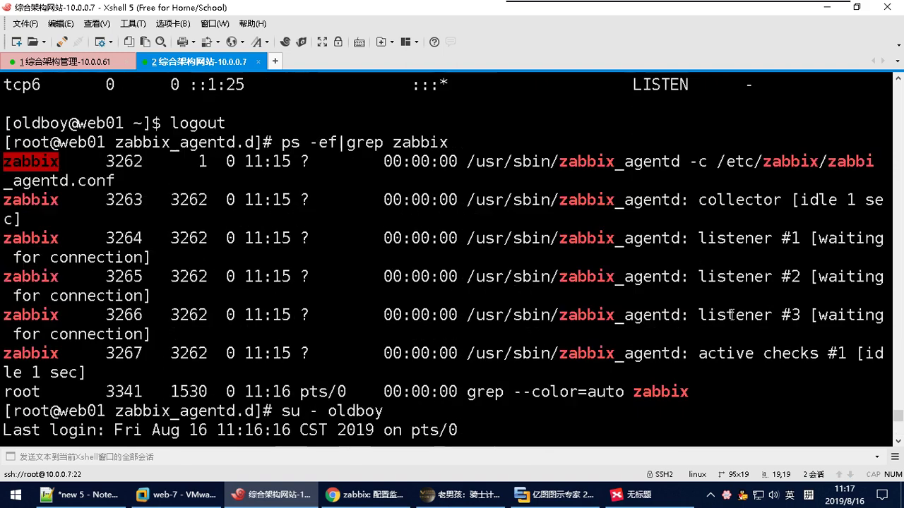
{"action": "scroll", "coordinate": [739, 314], "scroll_direction": "down", "scroll_amount": 2}
{"action": "scroll", "coordinate": [470, 271], "scroll_direction": "up", "scroll_amount": 3}
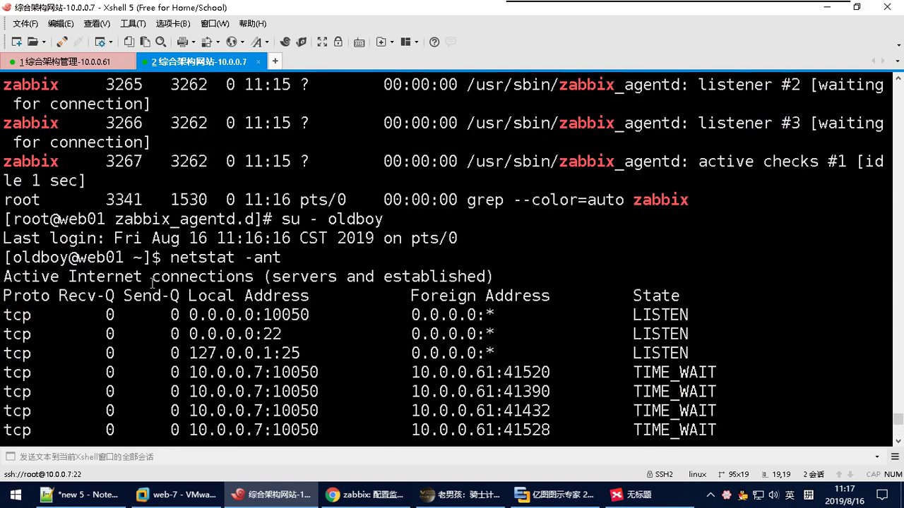
{"action": "scroll", "coordinate": [617, 308], "scroll_direction": "down", "scroll_amount": 5}
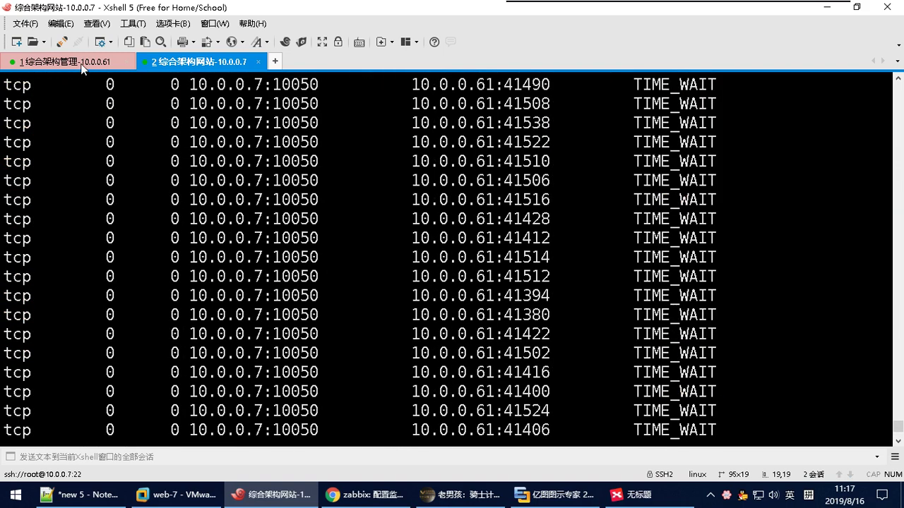
{"action": "scroll", "coordinate": [295, 220], "scroll_direction": "down", "scroll_amount": 3}
Log out of the oldboy shell and open tcp_status.conf in vim as root.
{"action": "key", "text": "ctrl+d"}
{"action": "key", "text": "Up"}
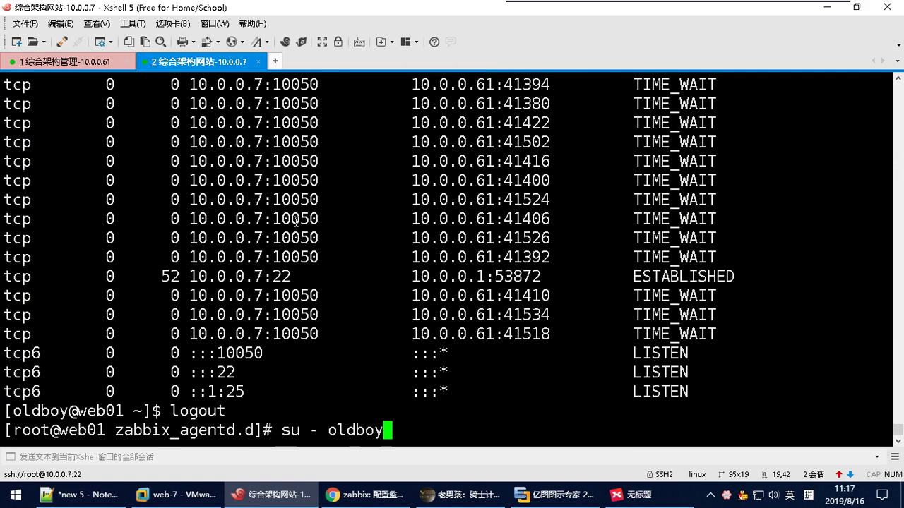
{"action": "key", "text": "Up"}
{"action": "key", "text": "Up"}
{"action": "key", "text": "Up"}
{"action": "key", "text": "Down"}
{"action": "key", "text": "ctrl+a"}
{"action": "key", "text": "Right"}
{"action": "key", "text": "Right"}
{"action": "key", "text": "Right"}
{"action": "key", "text": "BackSpace"}
{"action": "key", "text": "BackSpace"}
{"action": "key", "text": "BackSpace"}
{"action": "type", "text": "vim"}
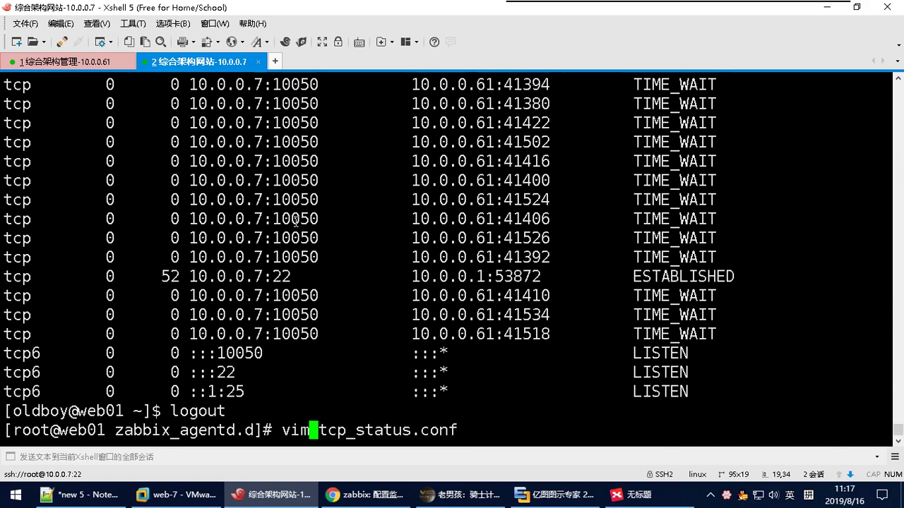
{"action": "key", "text": "Return"}
Change netstat -antp to netstat -ant in the TIME_WAIT, LISTEN and ESTABLISHED UserParameter lines.
{"action": "key", "text": "Up"}
{"action": "key", "text": "Up"}
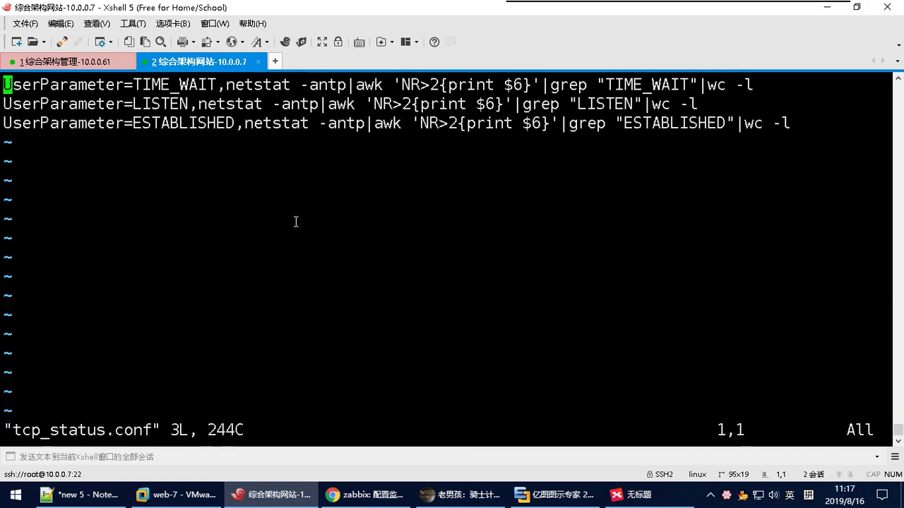
{"action": "key", "text": "ctrl+v"}
{"action": "key", "text": "w"}
{"action": "key", "text": "Escape"}
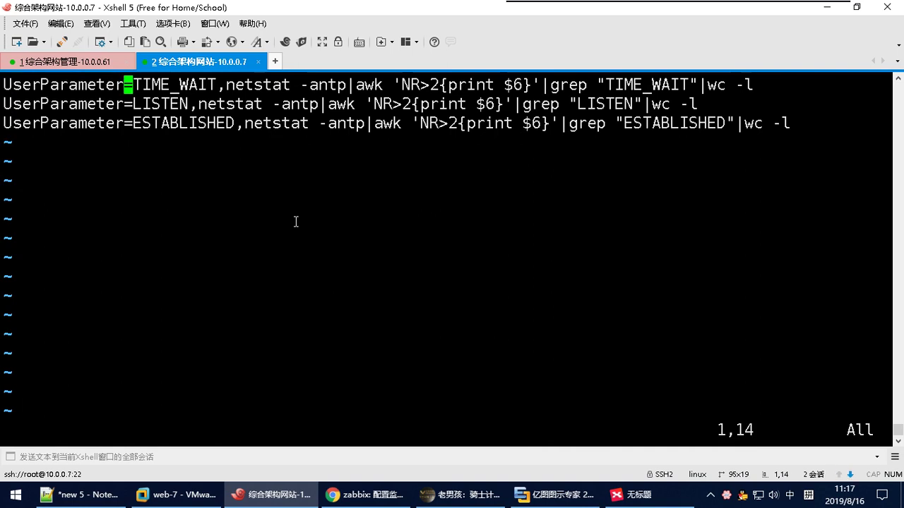
{"action": "key", "text": "Right"}
{"action": "key", "text": "Right"}
{"action": "key", "text": "Right"}
{"action": "key", "text": "Right"}
{"action": "key", "text": "Right"}
{"action": "key", "text": "Right"}
{"action": "key", "text": "Right"}
{"action": "key", "text": "Right"}
{"action": "key", "text": "Right"}
{"action": "key", "text": "Right"}
{"action": "key", "text": "Right"}
{"action": "key", "text": "Right"}
{"action": "key", "text": "Right"}
{"action": "key", "text": "Right"}
{"action": "key", "text": "Right"}
{"action": "key", "text": "Right"}
{"action": "key", "text": "Right"}
{"action": "key", "text": "Right"}
{"action": "key", "text": "Right"}
{"action": "key", "text": "Right"}
{"action": "key", "text": "Right"}
{"action": "key", "text": "Right"}
{"action": "key", "text": "Right"}
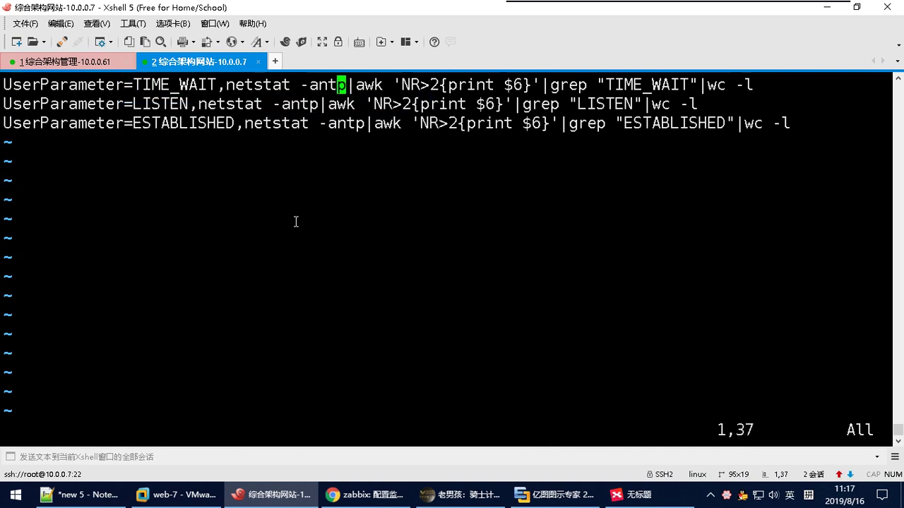
{"action": "key", "text": "x"}
{"action": "key", "text": "Left"}
{"action": "key", "text": "Left"}
{"action": "key", "text": "Left"}
{"action": "key", "text": "Down"}
{"action": "key", "text": "x"}
{"action": "key", "text": "Down"}
{"action": "key", "text": "Right"}
{"action": "key", "text": "Right"}
{"action": "key", "text": "Right"}
{"action": "key", "text": "Right"}
{"action": "key", "text": "Right"}
{"action": "key", "text": "x"}
{"action": "key", "text": "ctrl+c"}
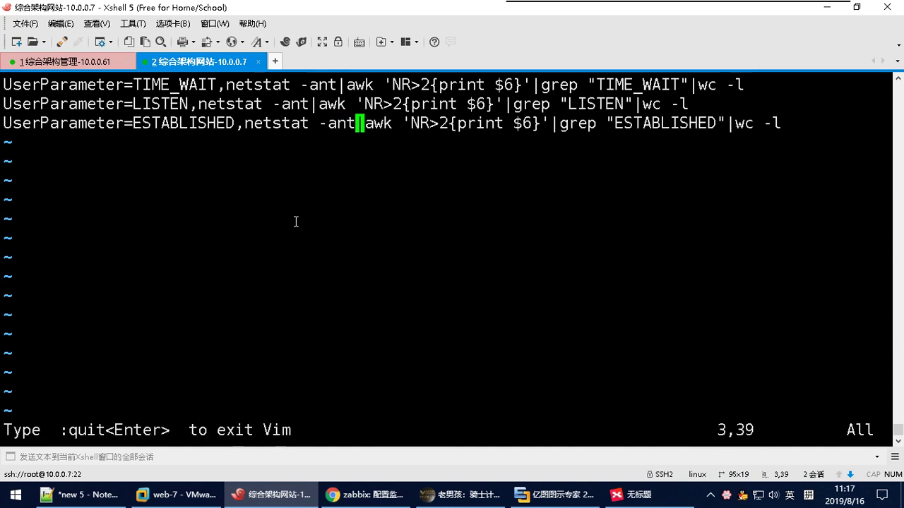
Save tcp_status.conf, quit vim, and restart zabbix-agent.service on web01.
{"action": "type", "text": ":wq"}
{"action": "key", "text": "Return"}
{"action": "key", "text": "Return"}
{"action": "key", "text": "Up"}
{"action": "key", "text": "Up"}
{"action": "key", "text": "Up"}
{"action": "key", "text": "Up"}
{"action": "key", "text": "Up"}
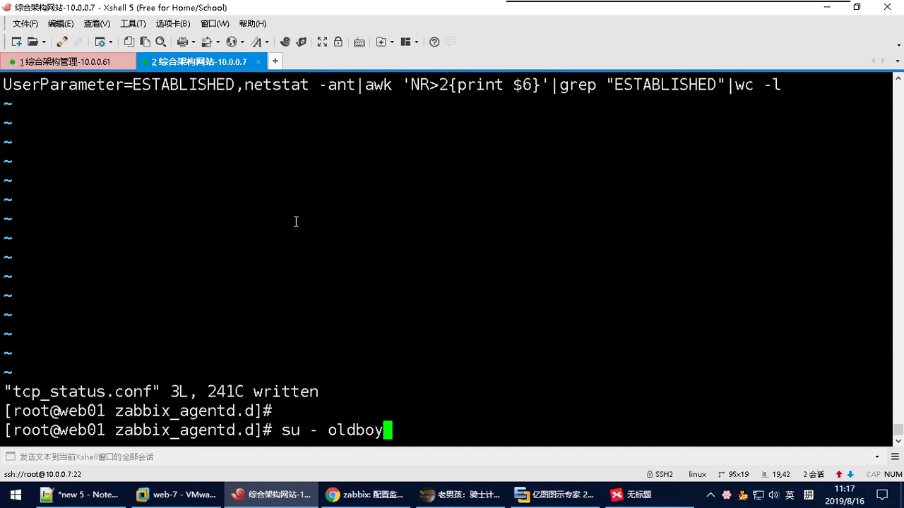
{"action": "key", "text": "Return"}
{"action": "key", "text": "Return"}
{"action": "key", "text": "Return"}
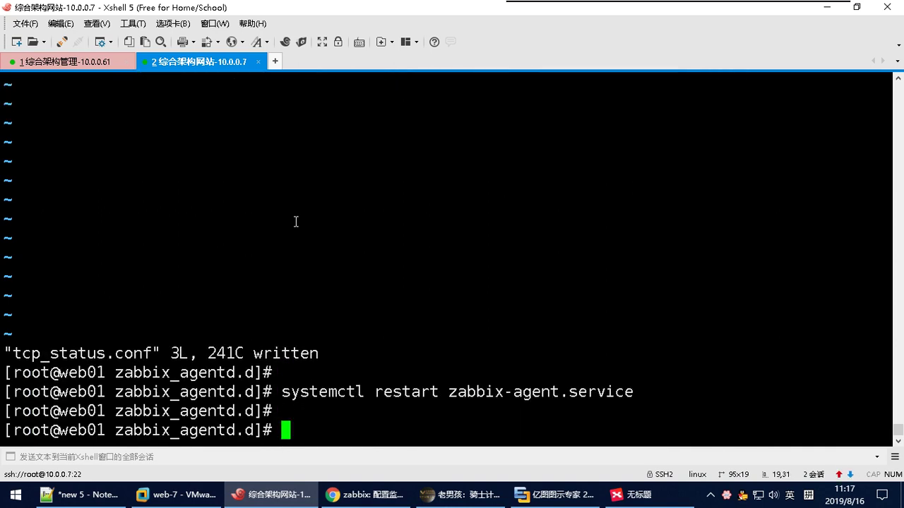
Rerun zabbix_get -s 10.0.0.7 -k TIME_WAIT on the m01 session.
{"action": "left_click", "coordinate": [57, 64]}
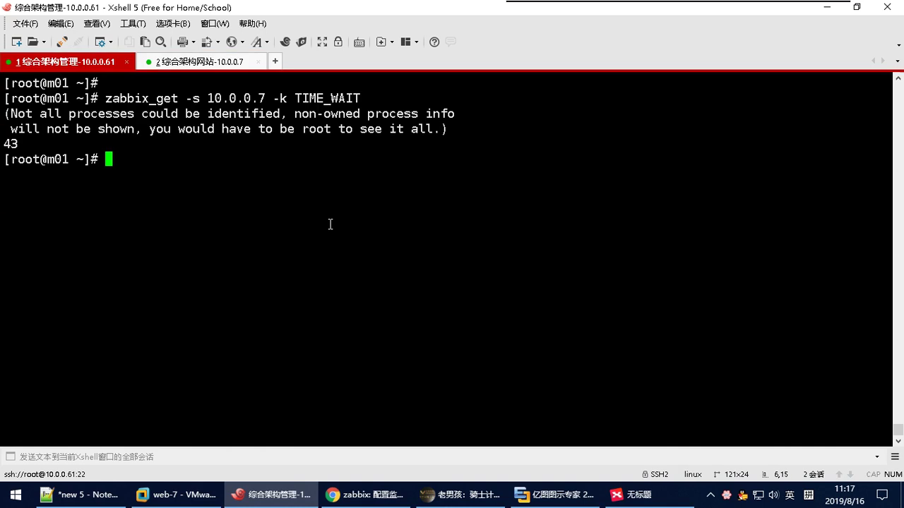
{"action": "key", "text": "Up"}
{"action": "key", "text": "Return"}
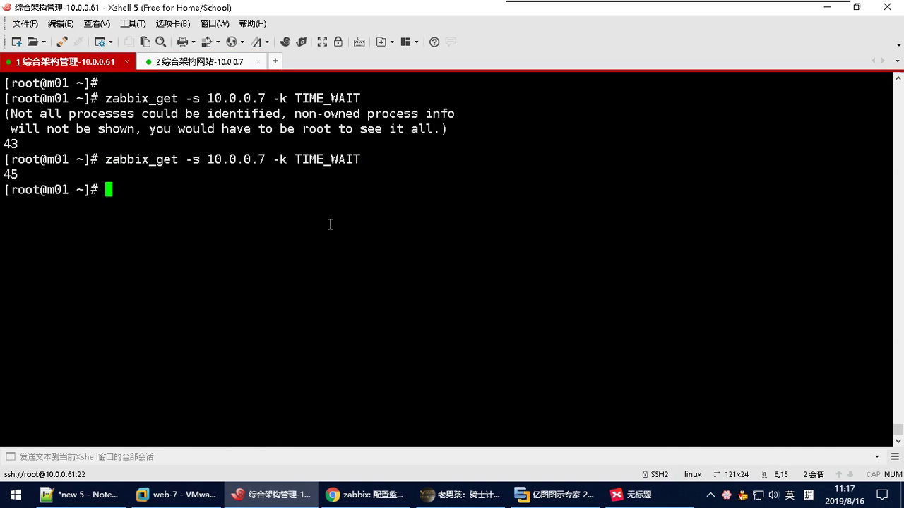
Run zabbix_get -s 10.0.0.7 -k LISTEN on m01, copying the key name from web01's netstat output.
{"action": "key", "text": "Up"}
{"action": "key", "text": "BackSpace"}
{"action": "key", "text": "BackSpace"}
{"action": "key", "text": "BackSpace"}
{"action": "key", "text": "BackSpace"}
{"action": "key", "text": "BackSpace"}
{"action": "key", "text": "BackSpace"}
{"action": "key", "text": "BackSpace"}
{"action": "key", "text": "BackSpace"}
{"action": "key", "text": "BackSpace"}
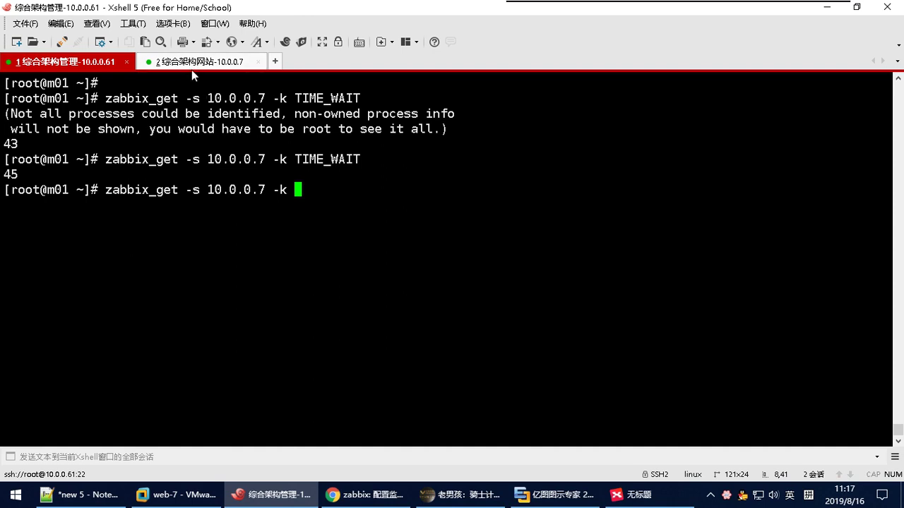
{"action": "key", "text": "ctrl+u"}
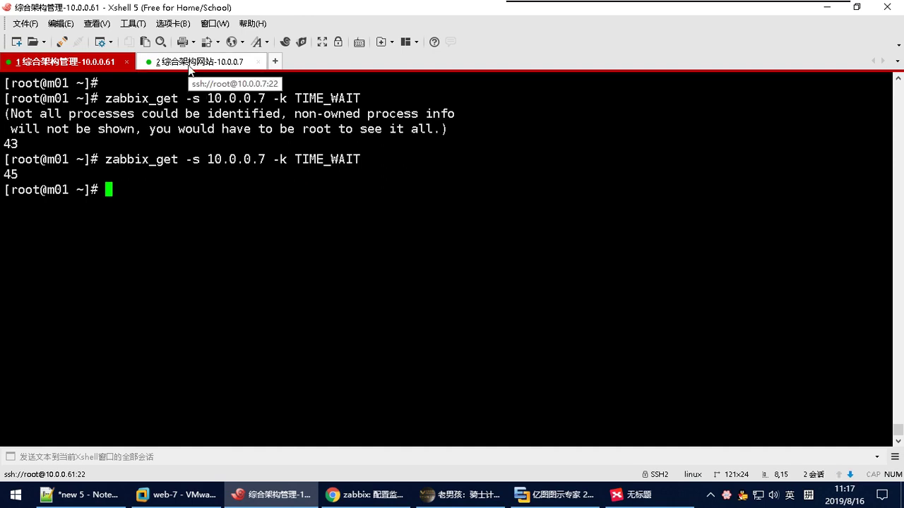
{"action": "key", "text": "Up"}
{"action": "key", "text": "Up"}
{"action": "key", "text": "Up"}
{"action": "key", "text": "Up"}
{"action": "key", "text": "ctrl+u"}
{"action": "type", "text": "c"}
{"action": "key", "text": "BackSpace"}
{"action": "key", "text": "ctrl+y"}
{"action": "left_click", "coordinate": [189, 63]}
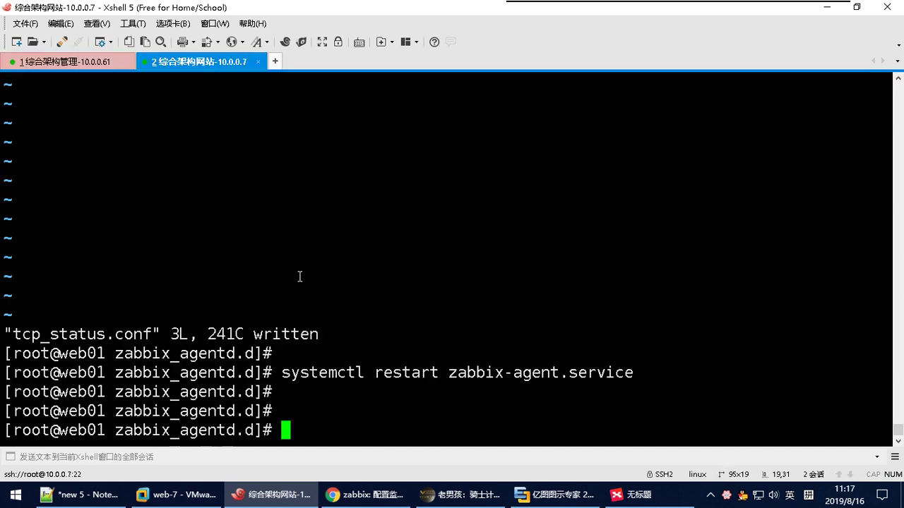
{"action": "type", "text": "netstat -ant"}
{"action": "key", "text": "Return"}
{"action": "scroll", "coordinate": [243, 298], "scroll_direction": "up", "scroll_amount": 5}
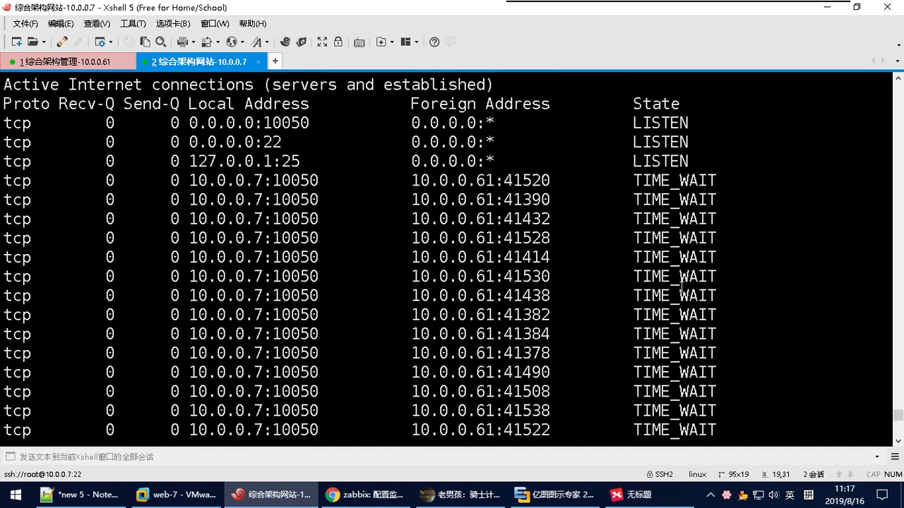
{"action": "double_click", "coordinate": [656, 161]}
{"action": "right_click", "coordinate": [654, 132]}
{"action": "left_click", "coordinate": [681, 173]}
{"action": "left_click", "coordinate": [71, 62]}
{"action": "right_click", "coordinate": [448, 134]}
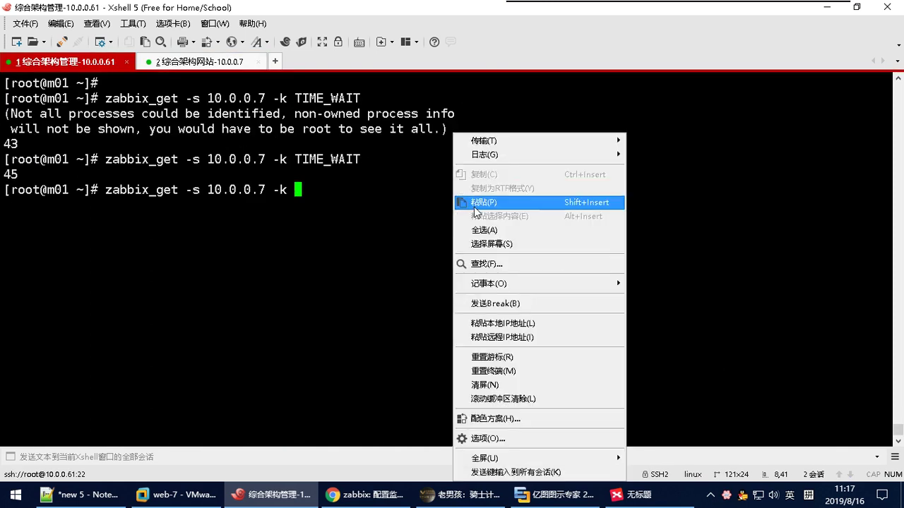
{"action": "left_click", "coordinate": [475, 200]}
{"action": "key", "text": "Return"}
Copy ESTABLISHED from web01's netstat output, run zabbix_get -s 10.0.0.7 -k ESTABLISHED on m01, and review the returned values.
{"action": "left_click", "coordinate": [200, 62]}
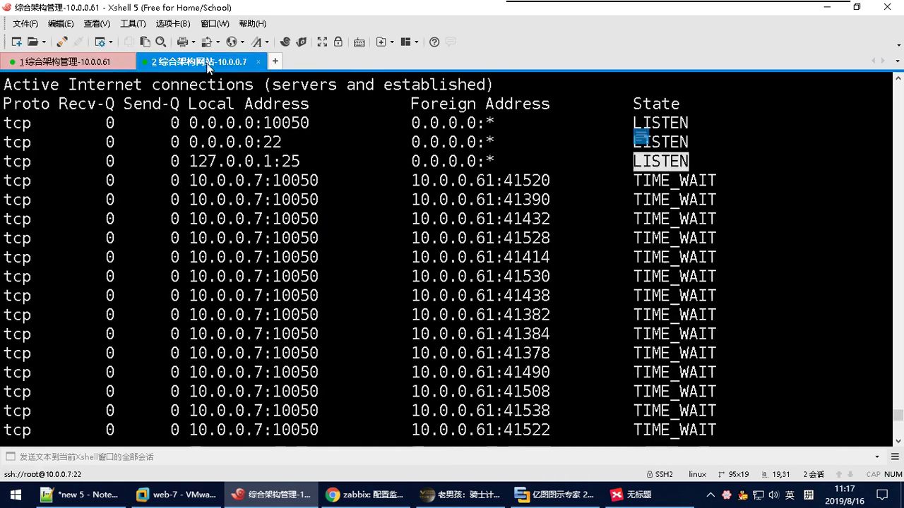
{"action": "scroll", "coordinate": [718, 234], "scroll_direction": "down", "scroll_amount": 10}
{"action": "double_click", "coordinate": [684, 198]}
{"action": "right_click", "coordinate": [678, 132]}
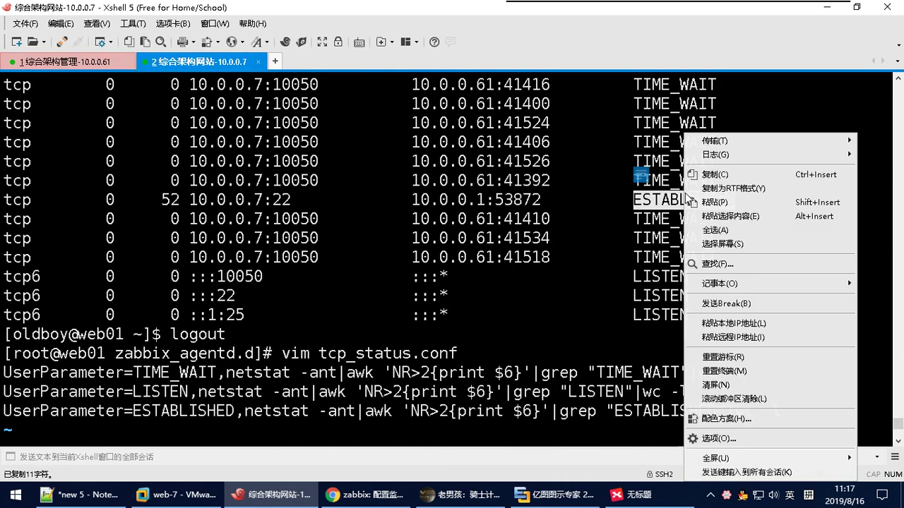
{"action": "left_click", "coordinate": [707, 175]}
{"action": "left_click", "coordinate": [70, 62]}
{"action": "right_click", "coordinate": [454, 143]}
{"action": "left_click", "coordinate": [383, 204]}
{"action": "key", "text": "Up"}
{"action": "key", "text": "BackSpace"}
{"action": "key", "text": "BackSpace"}
{"action": "key", "text": "BackSpace"}
{"action": "key", "text": "BackSpace"}
{"action": "key", "text": "BackSpace"}
{"action": "key", "text": "BackSpace"}
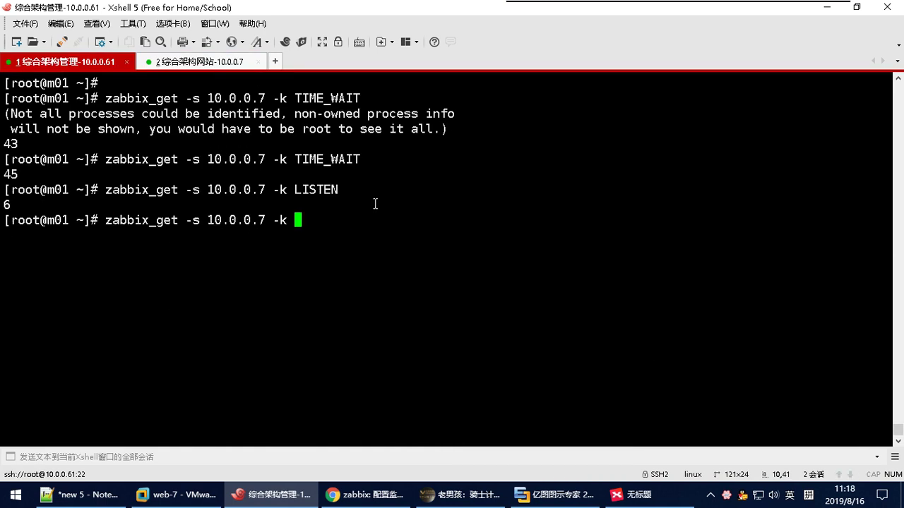
{"action": "right_click", "coordinate": [356, 251]}
{"action": "left_click", "coordinate": [375, 204]}
{"action": "key", "text": "Return"}
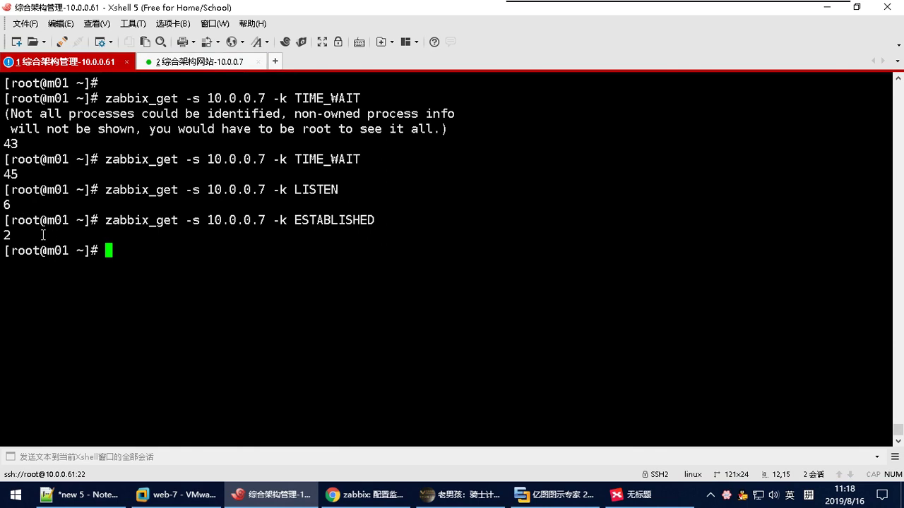
{"action": "left_click_drag", "start_coordinate": [32, 235], "coordinate": [2, 150]}
{"action": "left_click", "coordinate": [286, 297]}
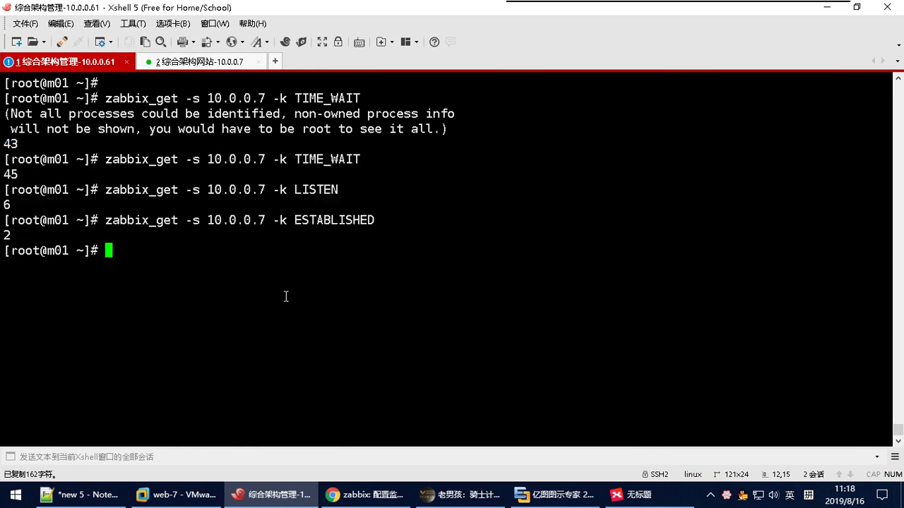
Query the misspelled key ESTABLISHEDD with zabbix_get on m01 and compare it with the key names in web01's UserParameter lines.
{"action": "key", "text": "Up"}
{"action": "type", "text": "D"}
{"action": "key", "text": "Return"}
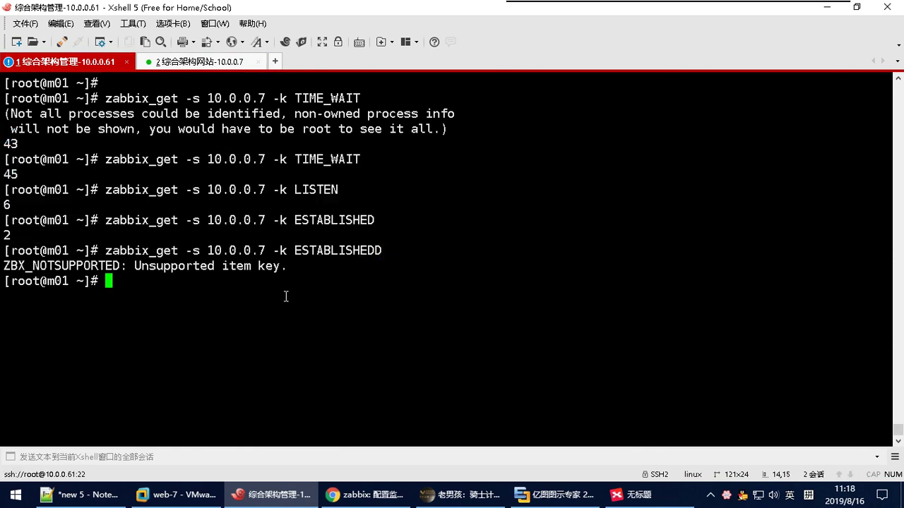
{"action": "key", "text": "Return"}
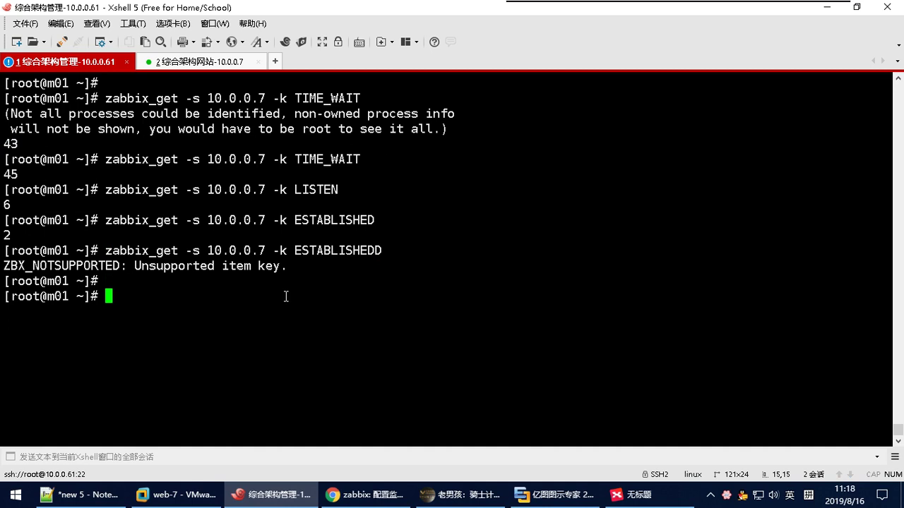
{"action": "double_click", "coordinate": [370, 249]}
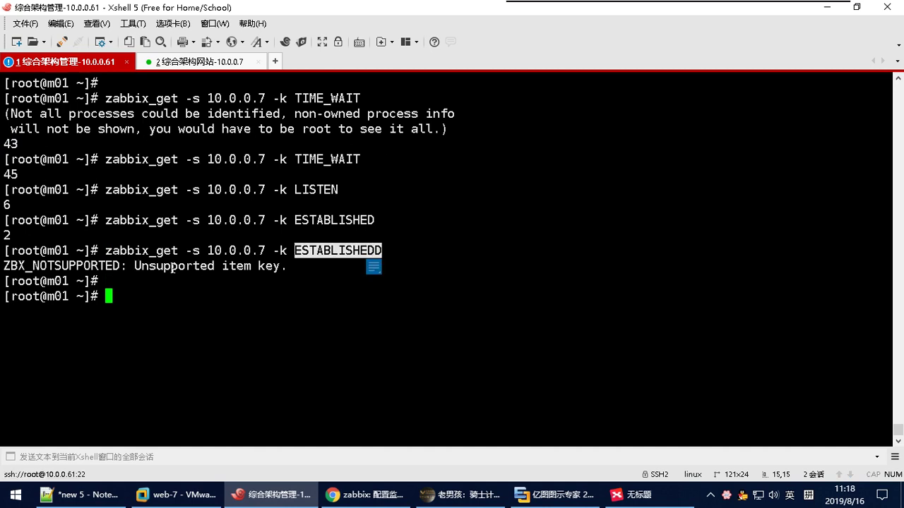
{"action": "left_click_drag", "start_coordinate": [321, 242], "coordinate": [8, 117]}
{"action": "left_click", "coordinate": [204, 62]}
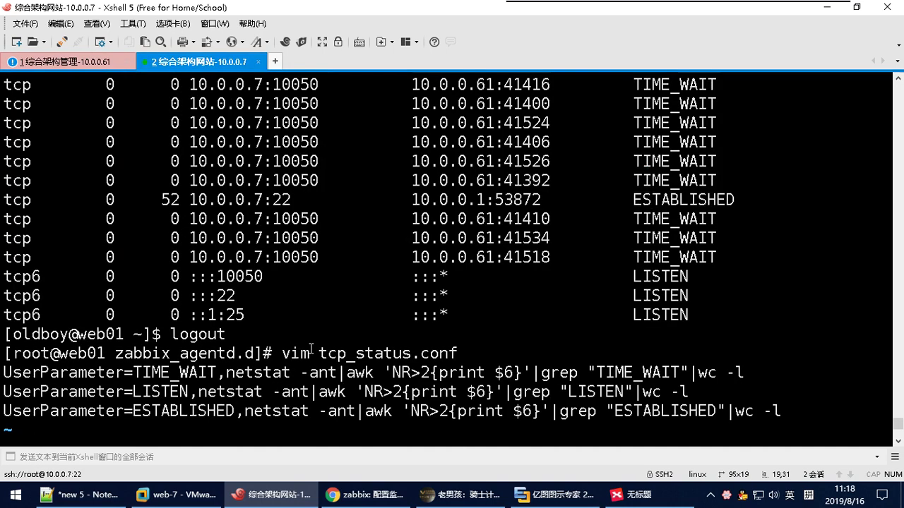
{"action": "scroll", "coordinate": [175, 339], "scroll_direction": "down", "scroll_amount": 2}
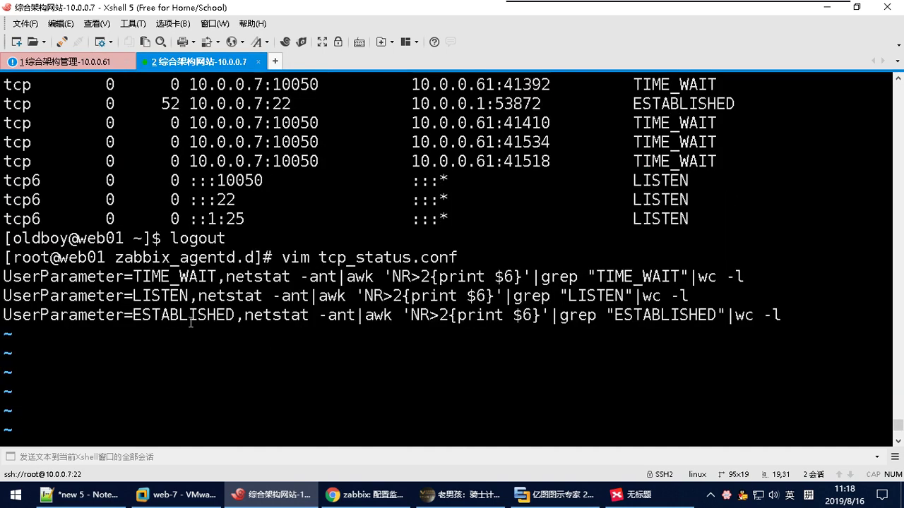
{"action": "left_click", "coordinate": [98, 68]}
{"action": "left_click", "coordinate": [333, 263]}
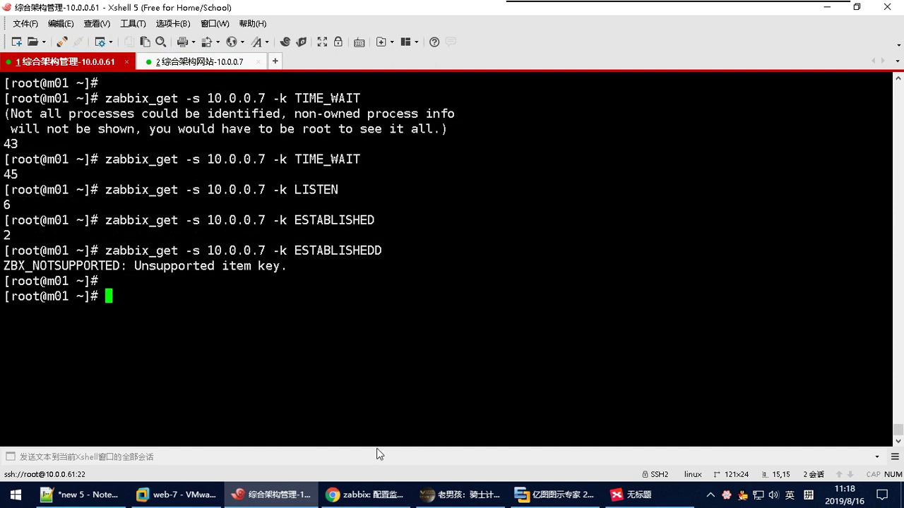
Check the UserParameter notes in Notepad++, then switch to the Zabbix item configuration page in Chrome.
{"action": "left_click", "coordinate": [79, 494]}
{"action": "left_click", "coordinate": [76, 271]}
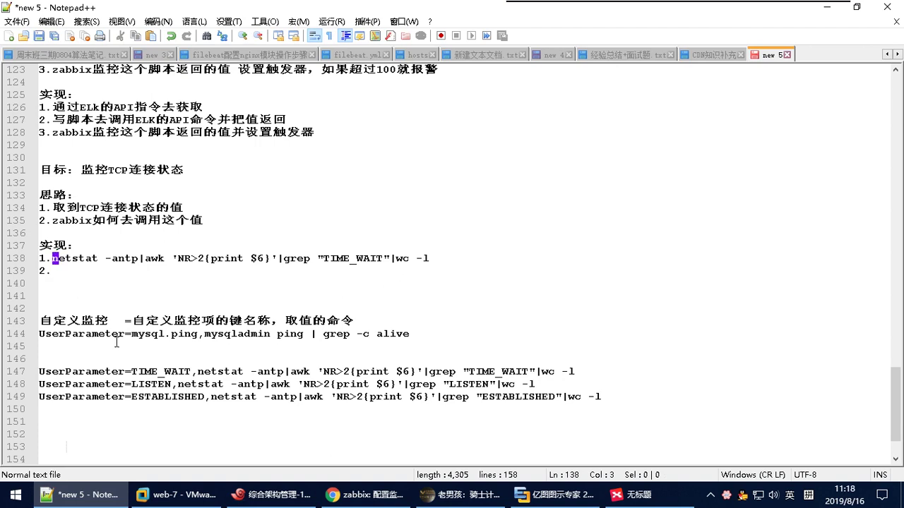
{"action": "left_click", "coordinate": [275, 494]}
{"action": "left_click", "coordinate": [366, 487]}
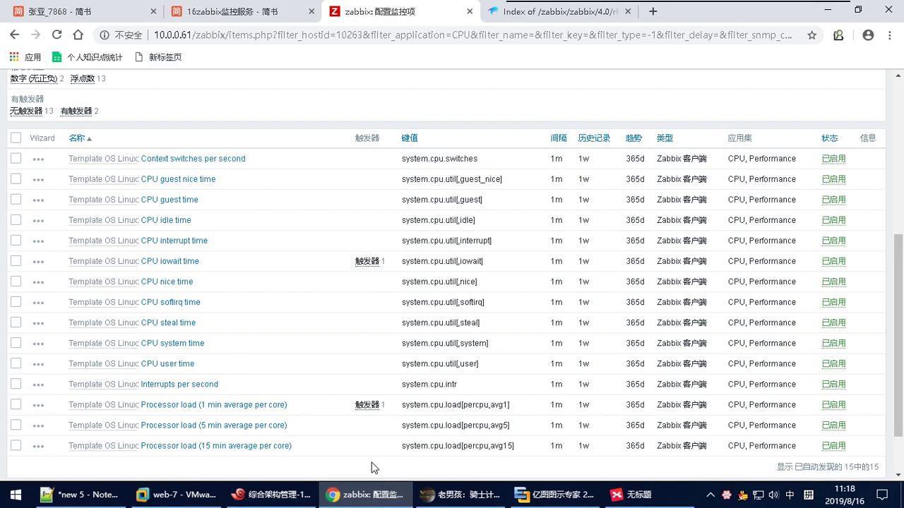
Return to the Zabbix dashboard and open the web01 host's configuration from the configured hosts list.
{"action": "scroll", "coordinate": [191, 252], "scroll_direction": "up", "scroll_amount": 5}
{"action": "left_click", "coordinate": [32, 92]}
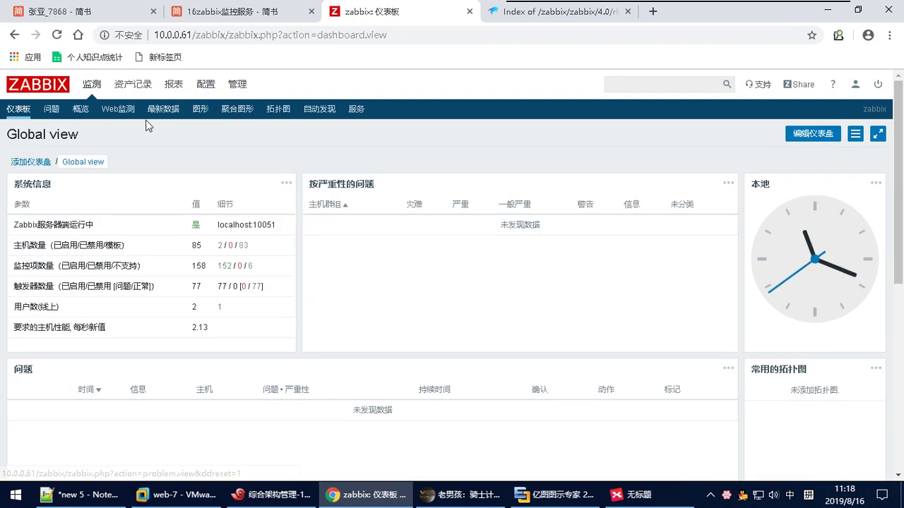
{"action": "mouse_move", "coordinate": [205, 84]}
{"action": "left_click", "coordinate": [88, 110]}
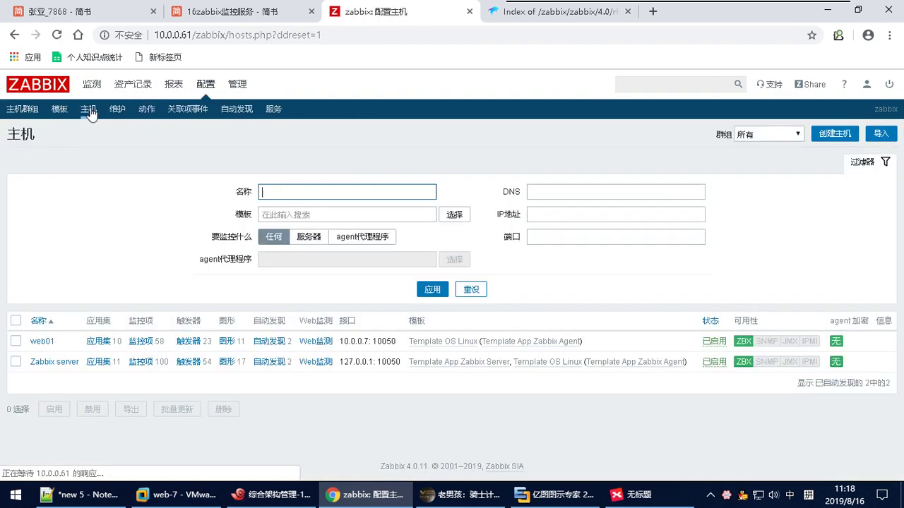
{"action": "left_click", "coordinate": [44, 343]}
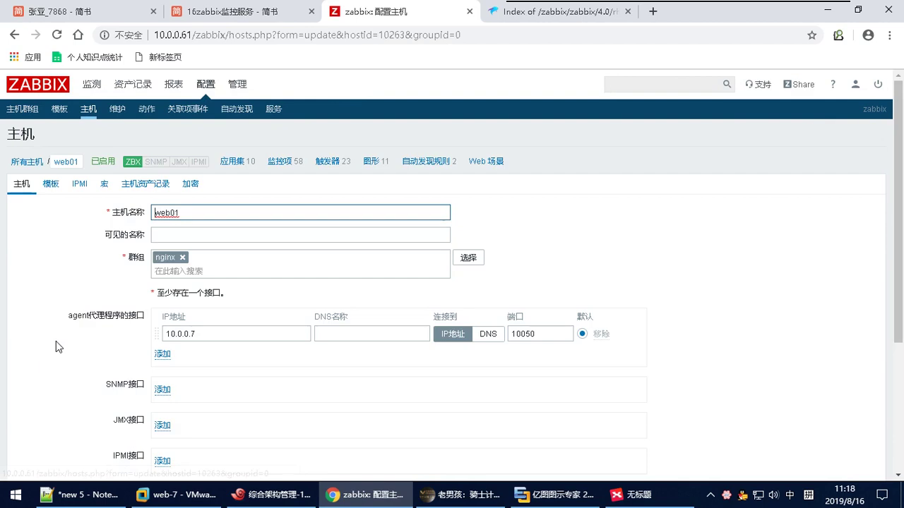
Open web01's items list (监控项) and look through its existing items.
{"action": "left_click", "coordinate": [281, 162]}
{"action": "scroll", "coordinate": [314, 301], "scroll_direction": "down", "scroll_amount": 10}
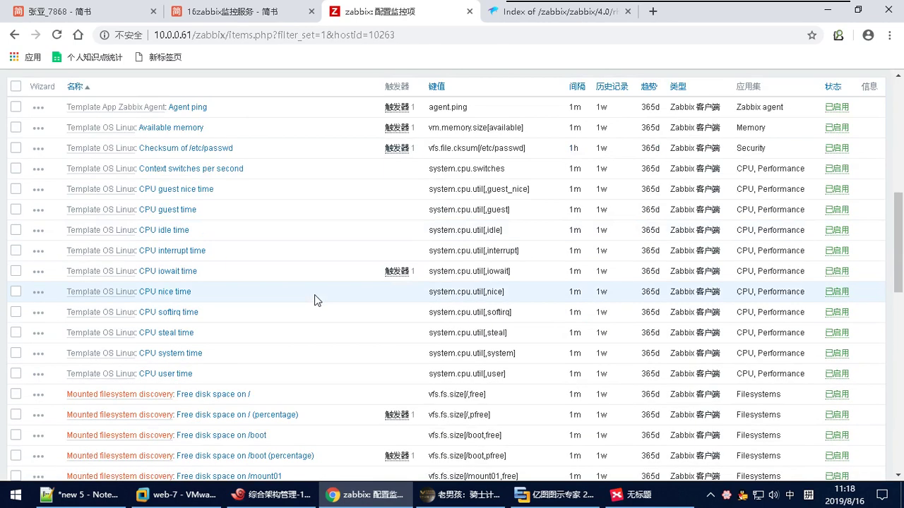
{"action": "scroll", "coordinate": [318, 299], "scroll_direction": "down", "scroll_amount": 5}
{"action": "scroll", "coordinate": [319, 299], "scroll_direction": "up", "scroll_amount": 15}
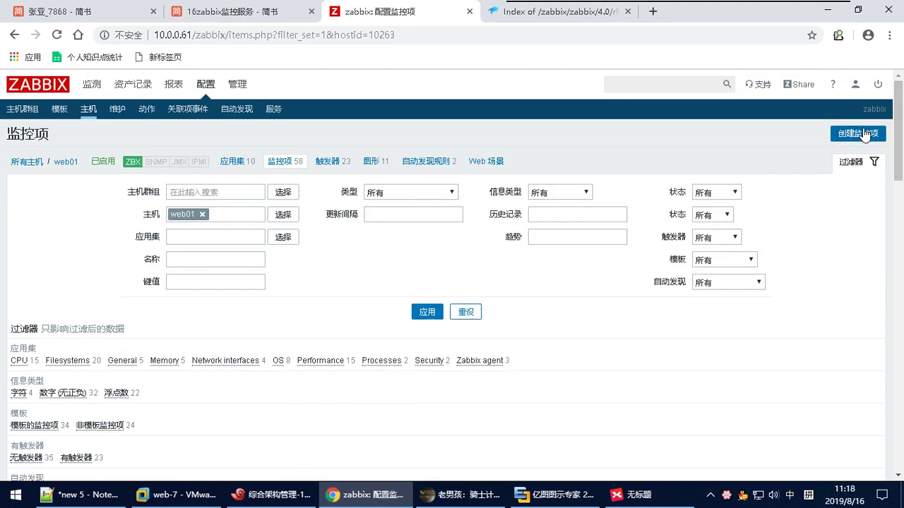
Show the configured hosts list in a smaller browser window and capture the Zabbix page area as a screenshot.
{"action": "double_click", "coordinate": [680, 16]}
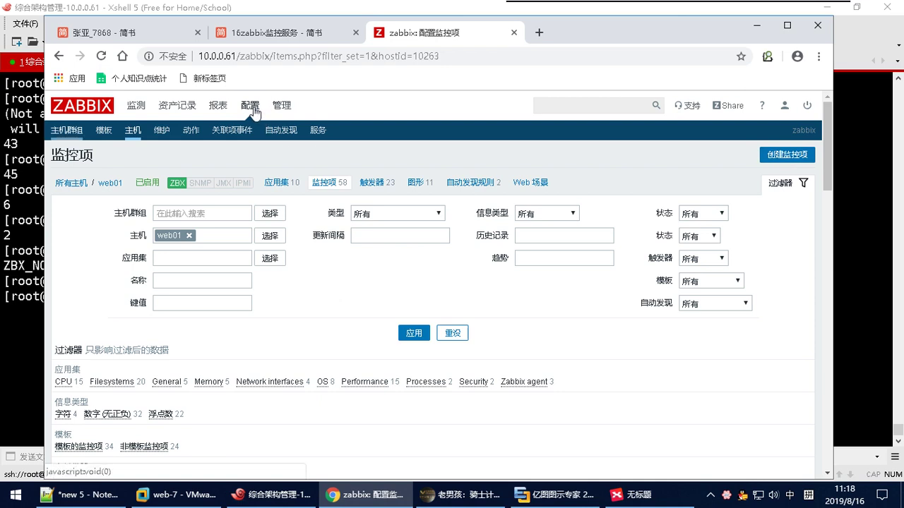
{"action": "left_click", "coordinate": [133, 133]}
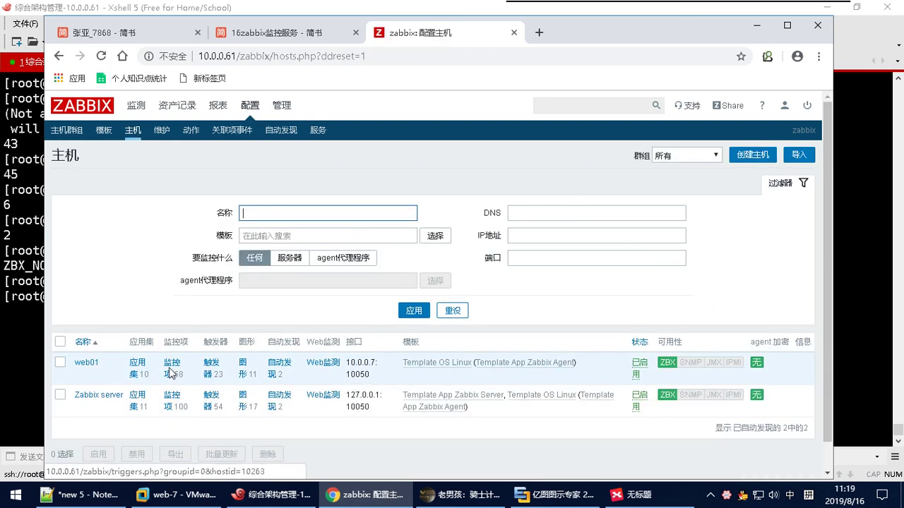
{"action": "key", "text": "ctrl+alt+a"}
{"action": "left_click_drag", "start_coordinate": [47, 90], "coordinate": [827, 462]}
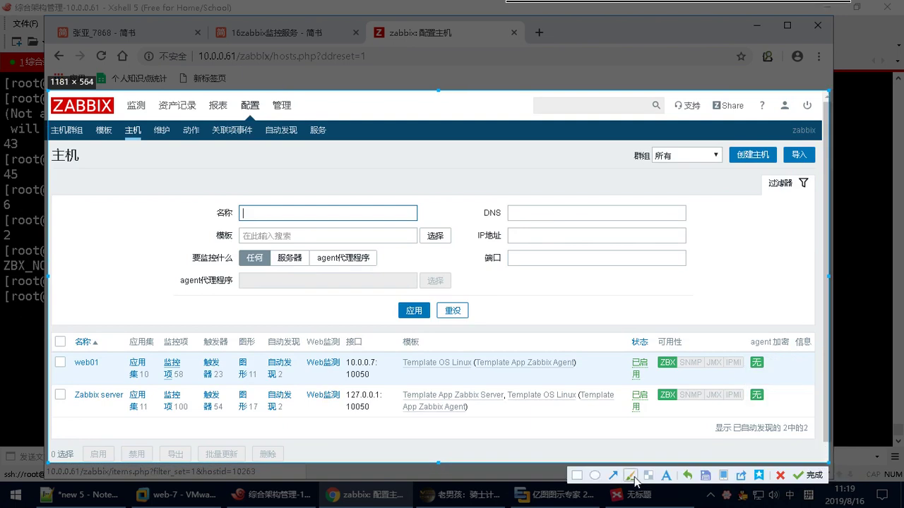
{"action": "left_click", "coordinate": [631, 477]}
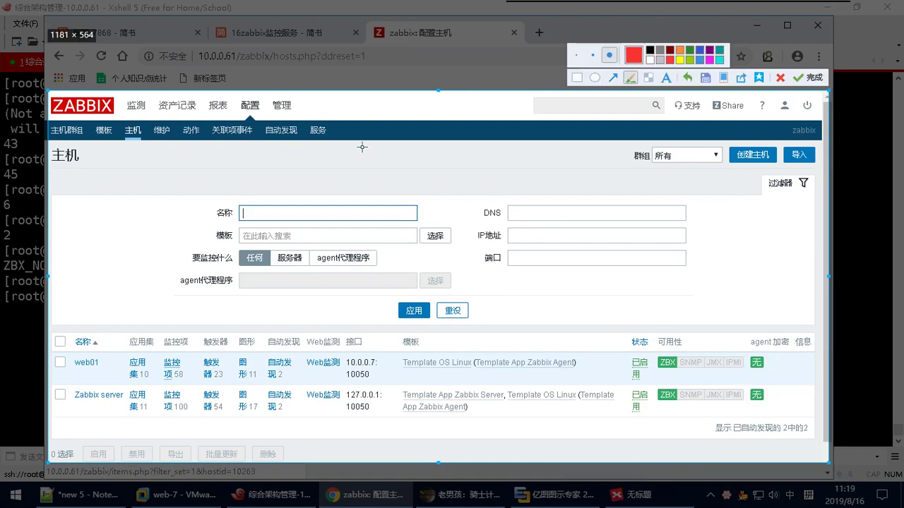
{"action": "left_click_drag", "start_coordinate": [249, 112], "coordinate": [148, 137]}
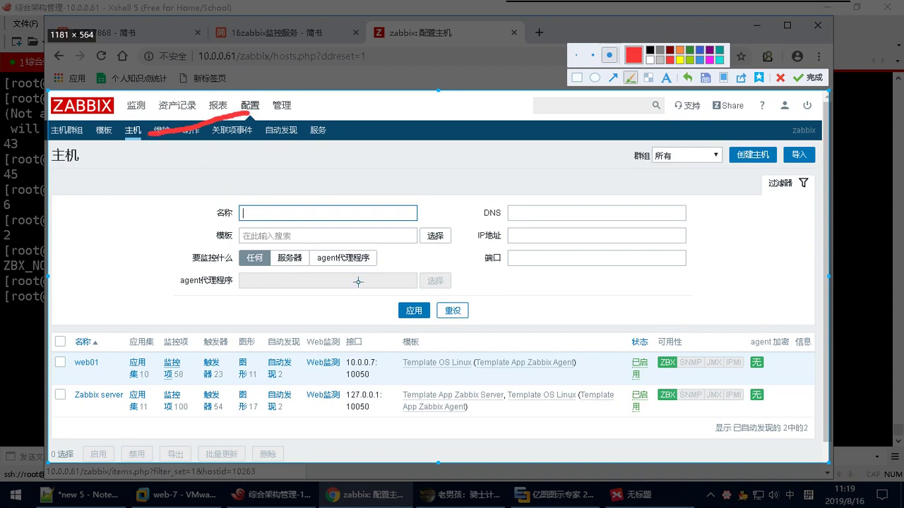
{"action": "key", "text": "ctrl+z"}
Draw red arrows from 配置 to 主机 and on to web01's 监控项, and send the annotated screenshot to the group chat.
{"action": "left_click", "coordinate": [613, 78]}
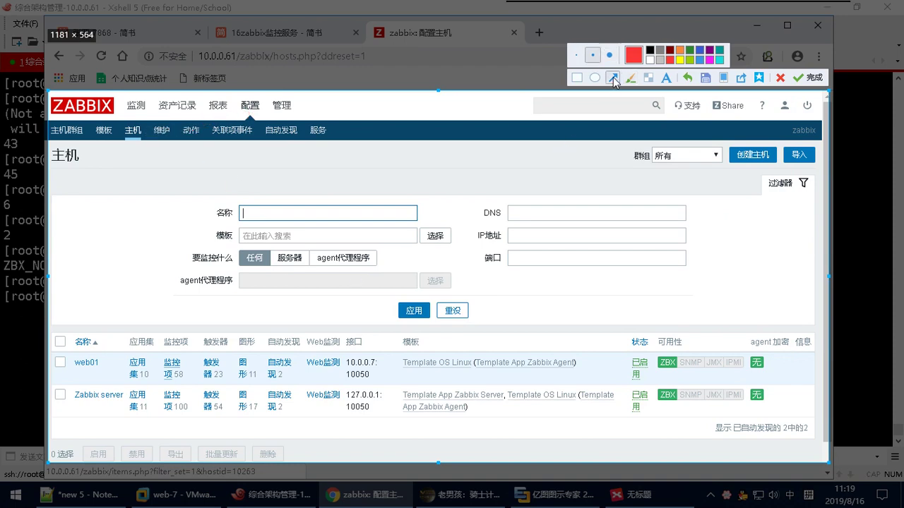
{"action": "mouse_move", "coordinate": [248, 111]}
{"action": "left_mouse_down"}
{"action": "mouse_move", "coordinate": [141, 129]}
{"action": "mouse_move", "coordinate": [173, 323]}
{"action": "mouse_move", "coordinate": [101, 358]}
{"action": "mouse_move", "coordinate": [175, 363]}
{"action": "left_mouse_up"}
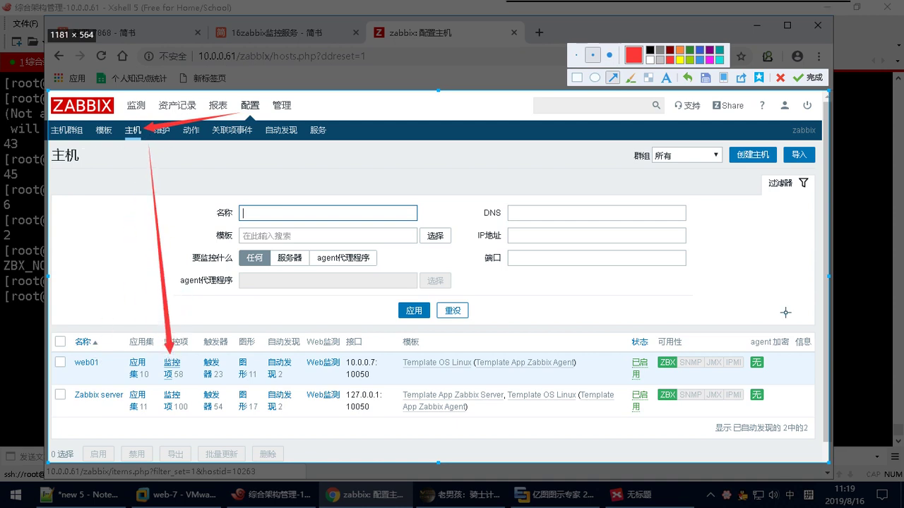
{"action": "left_click", "coordinate": [810, 77]}
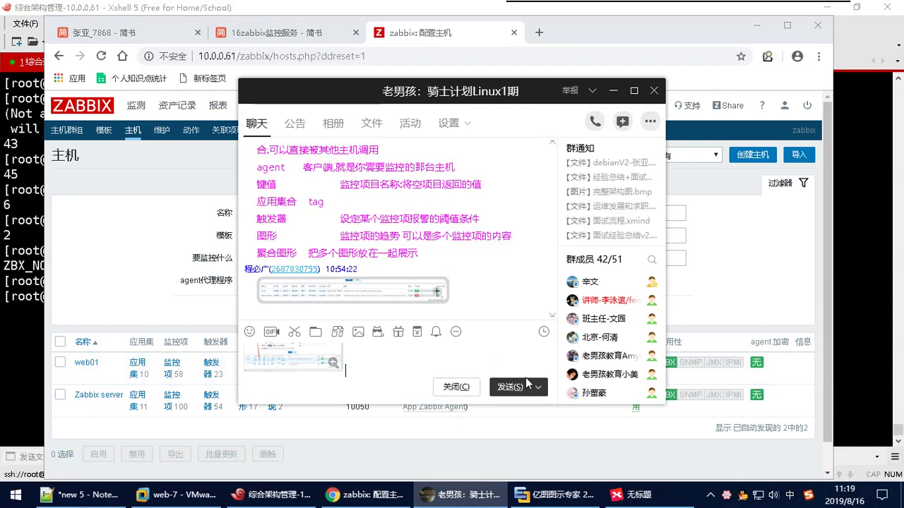
{"action": "left_click", "coordinate": [527, 381]}
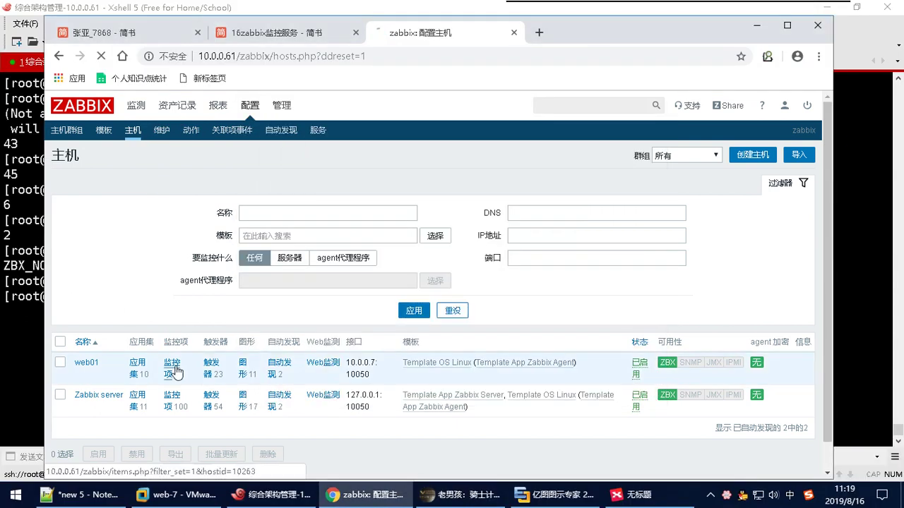
Open web01's items list and start creating a new item, with its name field (名称) ready for entry.
{"action": "left_click", "coordinate": [172, 373]}
{"action": "scroll", "coordinate": [272, 297], "scroll_direction": "down", "scroll_amount": 3}
{"action": "scroll", "coordinate": [322, 295], "scroll_direction": "up", "scroll_amount": 3}
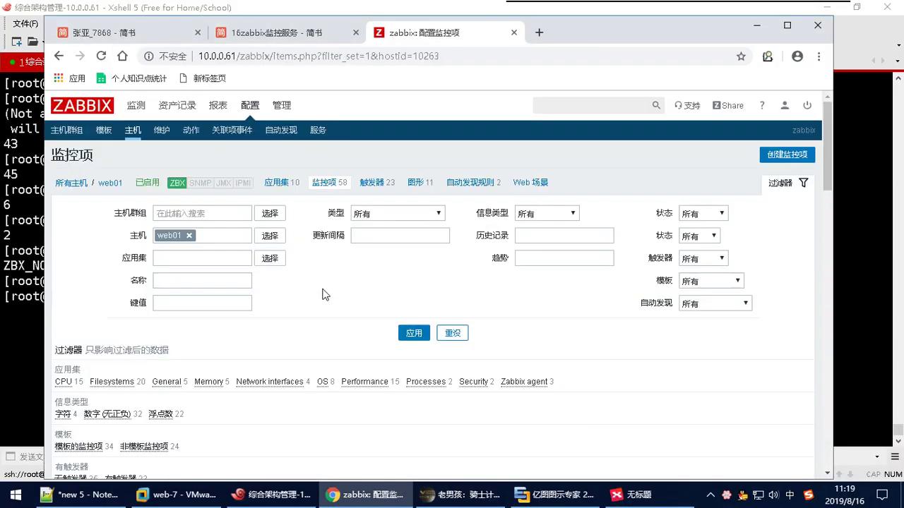
{"action": "left_click", "coordinate": [784, 157]}
{"action": "left_click", "coordinate": [280, 228]}
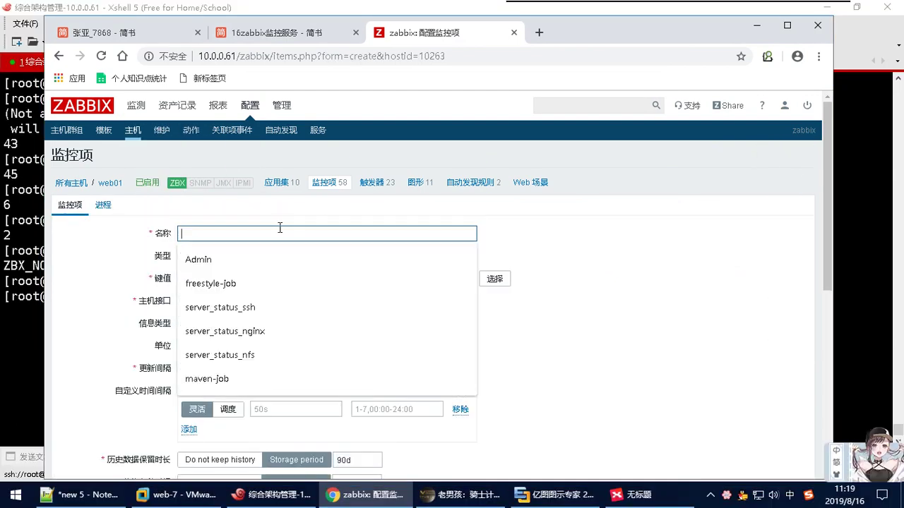
{"action": "left_click", "coordinate": [236, 214]}
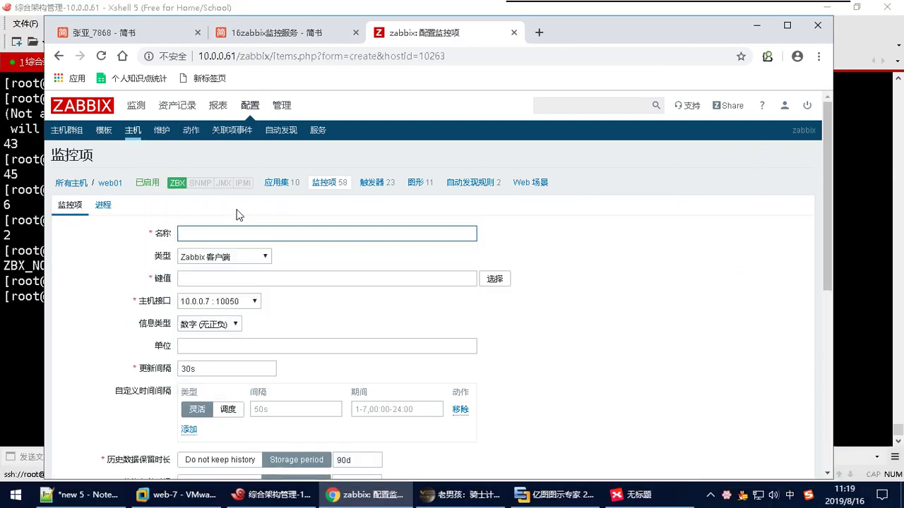
{"action": "left_click", "coordinate": [235, 233]}
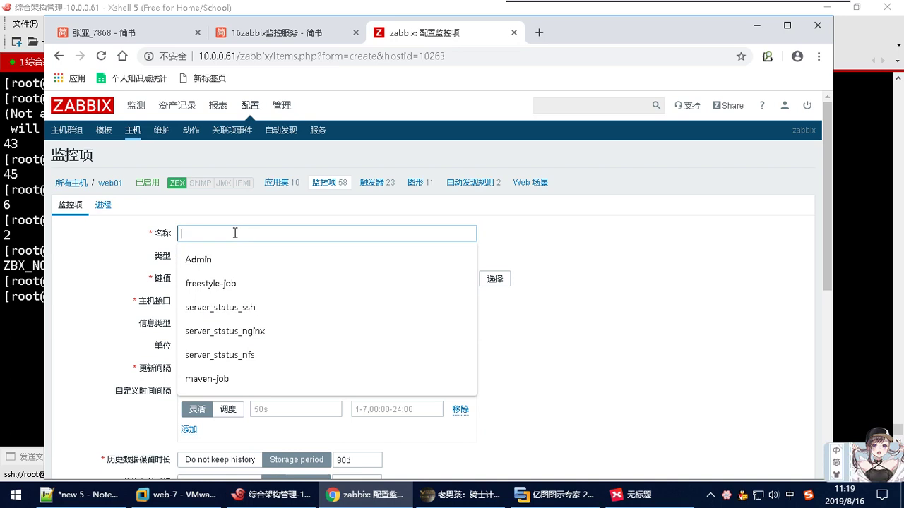
Name the new web01 monitoring item TIME_WAIT.
{"action": "type", "text": "TIME_WAIT"}
{"action": "key", "text": "Return"}
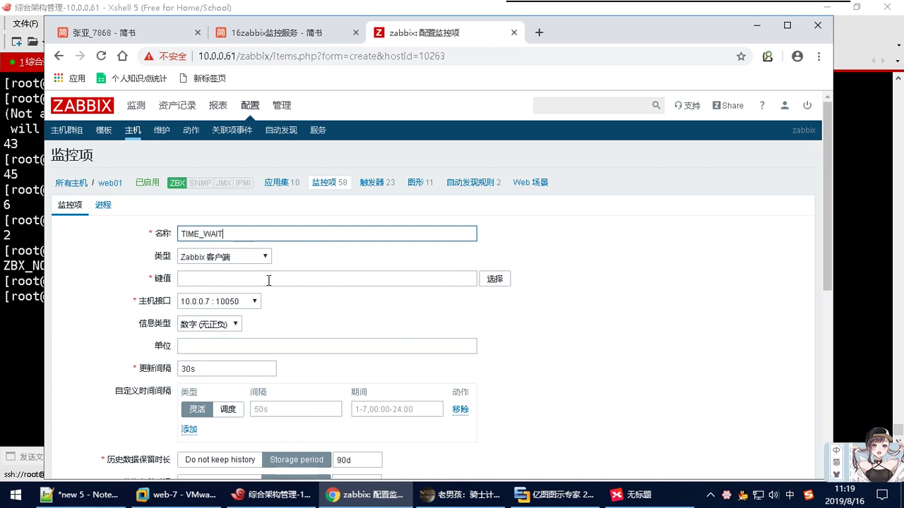
Browse the standard item keys for the Zabbix agent type, then close the list without choosing one.
{"action": "left_click", "coordinate": [495, 281]}
{"action": "left_click", "coordinate": [731, 151]}
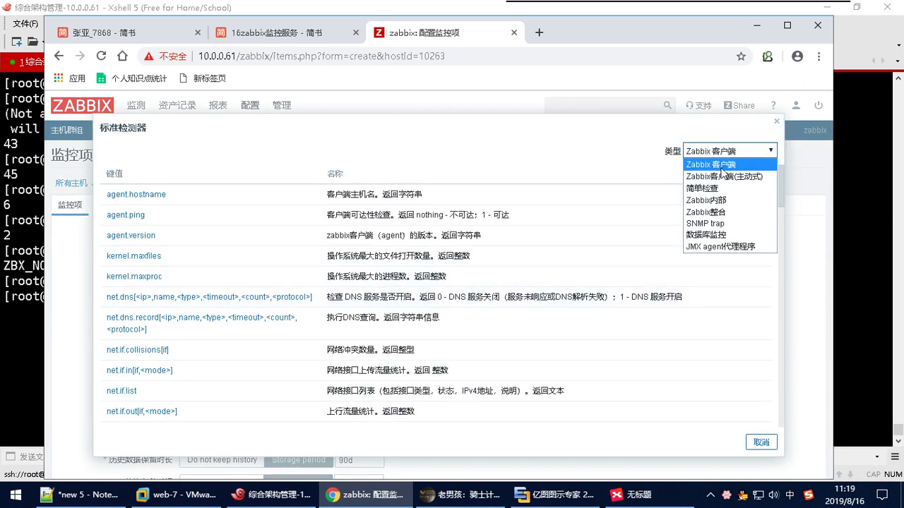
{"action": "left_click", "coordinate": [724, 162]}
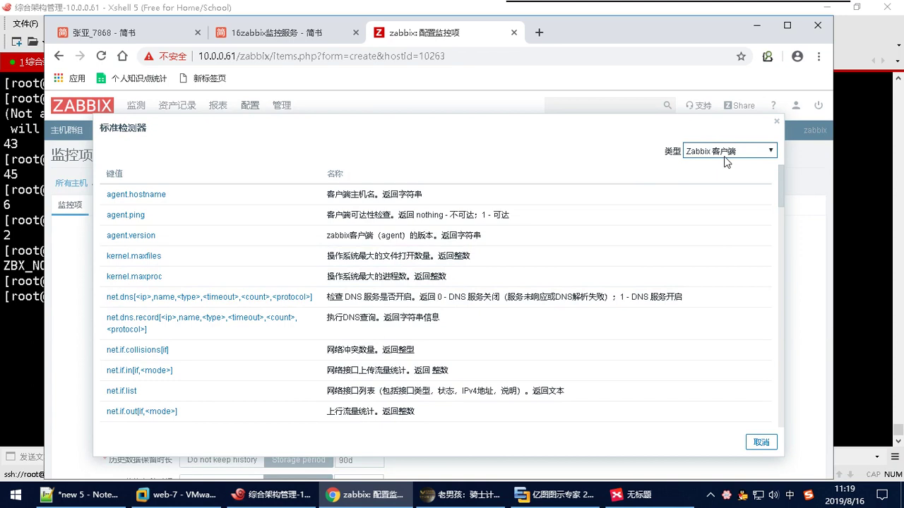
{"action": "scroll", "coordinate": [256, 250], "scroll_direction": "down", "scroll_amount": 8}
{"action": "scroll", "coordinate": [259, 281], "scroll_direction": "up", "scroll_amount": 4}
{"action": "scroll", "coordinate": [259, 281], "scroll_direction": "down", "scroll_amount": 1}
{"action": "scroll", "coordinate": [259, 281], "scroll_direction": "up", "scroll_amount": 5}
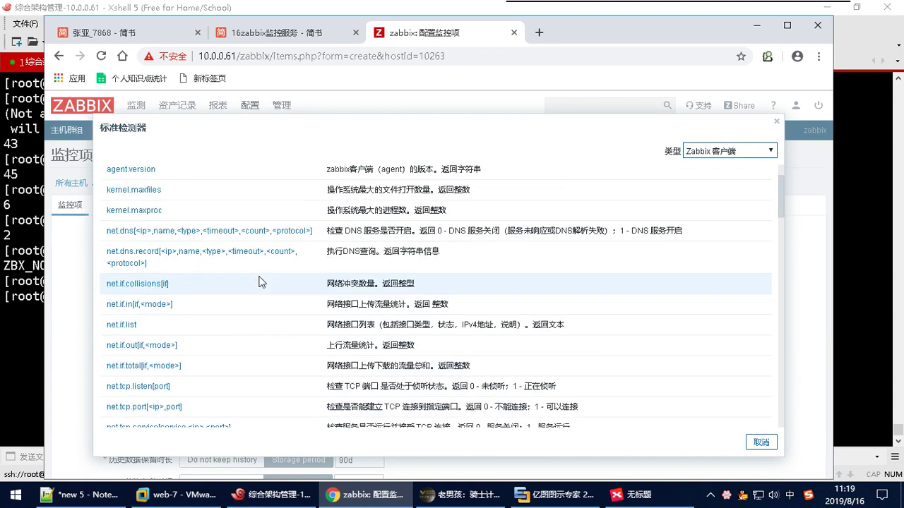
{"action": "scroll", "coordinate": [259, 281], "scroll_direction": "up", "scroll_amount": 2}
{"action": "scroll", "coordinate": [260, 281], "scroll_direction": "down", "scroll_amount": 15}
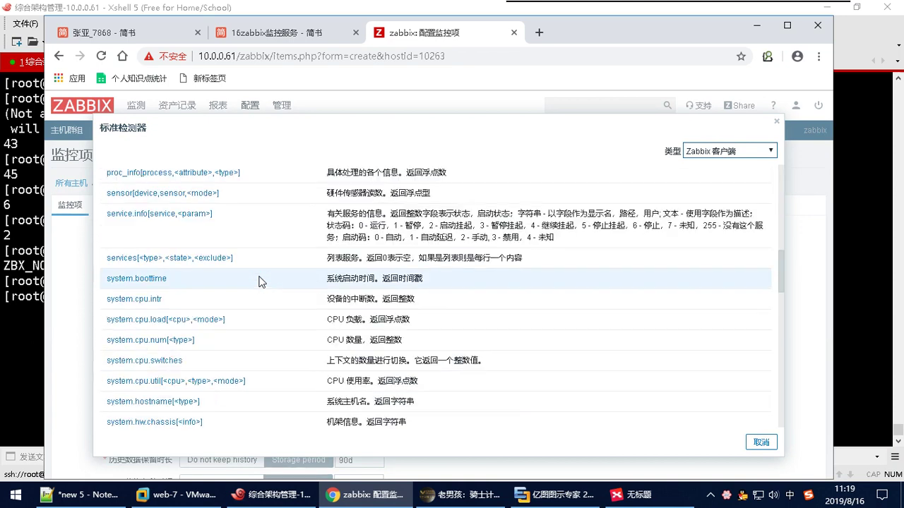
{"action": "left_click", "coordinate": [778, 126]}
Copy the TIME_WAIT key from tcp_status.conf in the 10.0.0.7 Xshell session and paste it as the item's key in Zabbix.
{"action": "left_click", "coordinate": [33, 295]}
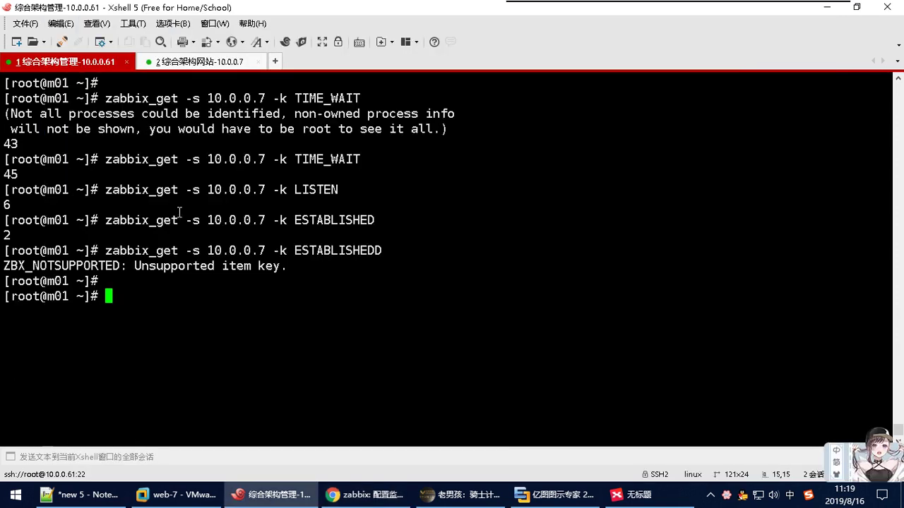
{"action": "left_click", "coordinate": [167, 63]}
{"action": "double_click", "coordinate": [173, 277]}
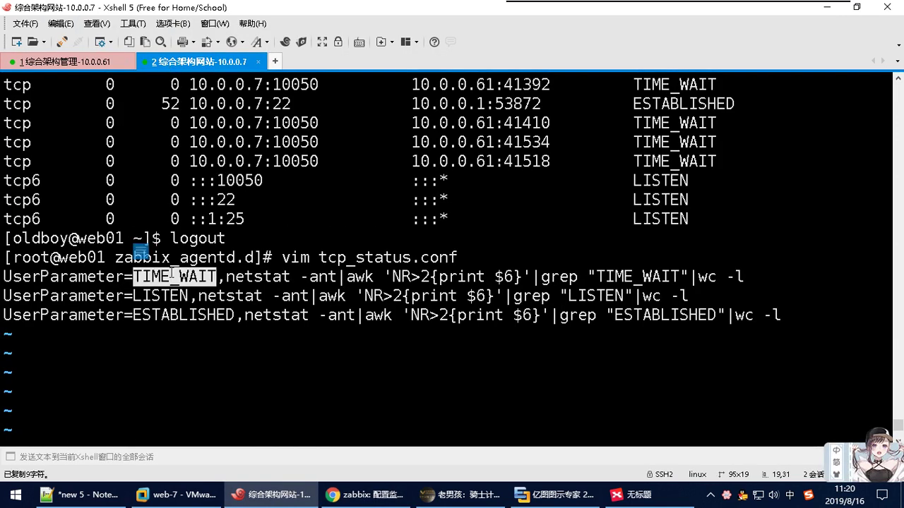
{"action": "right_click", "coordinate": [173, 277]}
{"action": "left_click", "coordinate": [201, 175]}
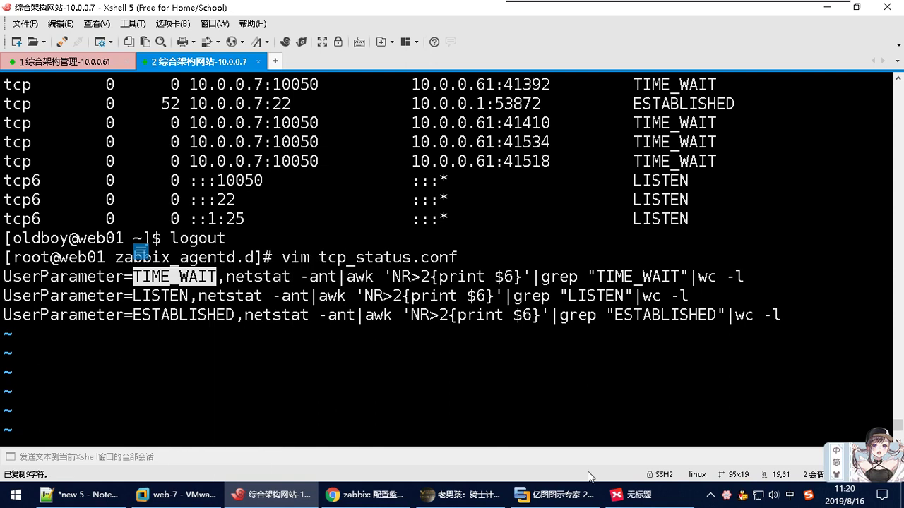
{"action": "left_click", "coordinate": [367, 495]}
{"action": "left_click", "coordinate": [235, 280]}
{"action": "key", "text": "ctrl+v"}
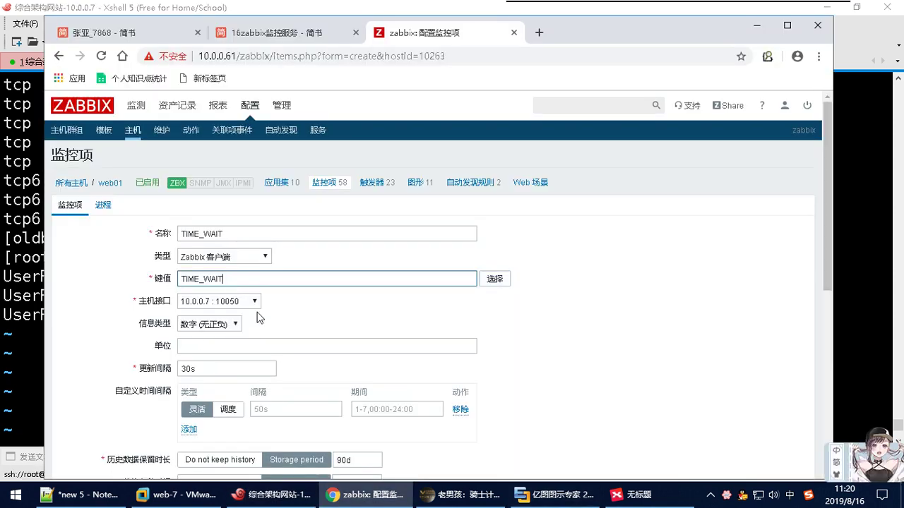
Enter TPC as the new application set for the TIME_WAIT item.
{"action": "scroll", "coordinate": [233, 311], "scroll_direction": "down", "scroll_amount": 4}
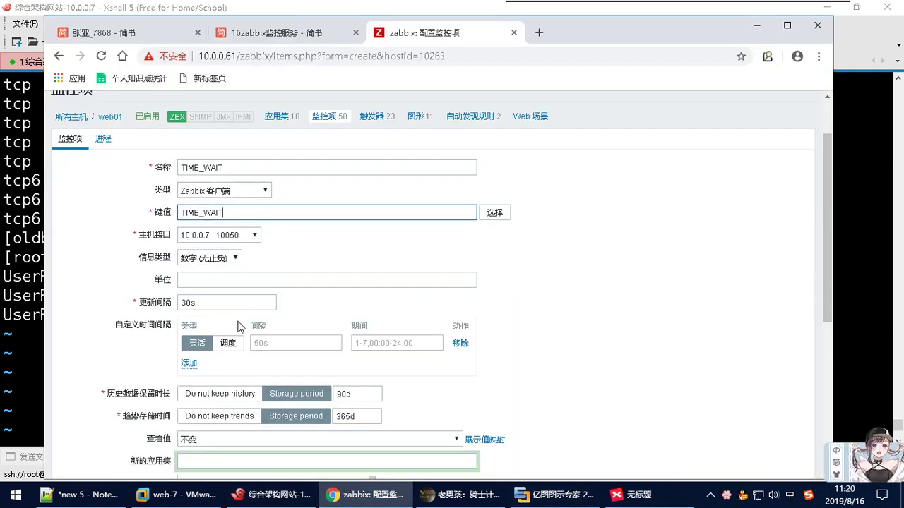
{"action": "scroll", "coordinate": [228, 259], "scroll_direction": "up", "scroll_amount": 4}
{"action": "scroll", "coordinate": [228, 268], "scroll_direction": "down", "scroll_amount": 3}
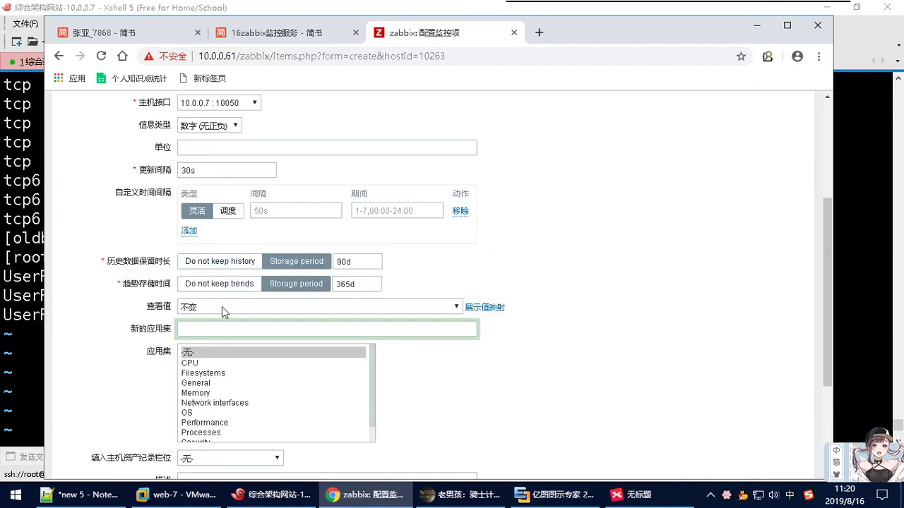
{"action": "left_click", "coordinate": [210, 331]}
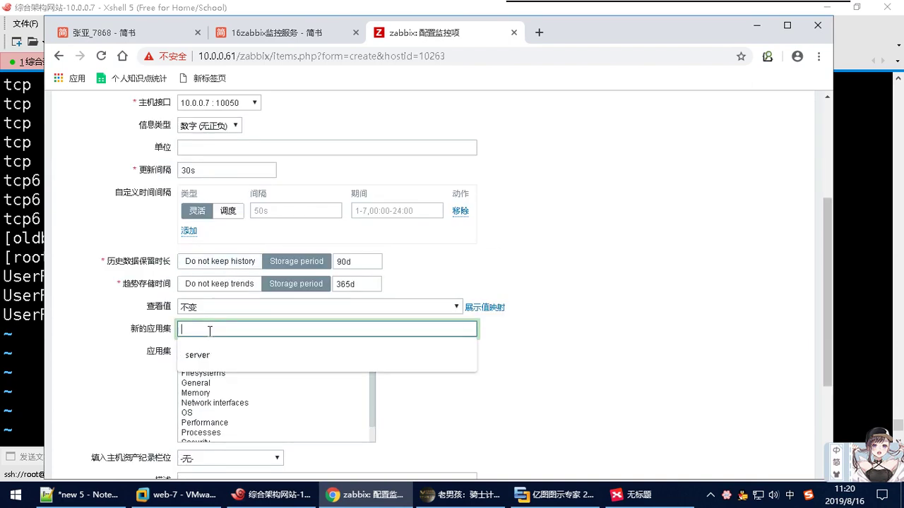
{"action": "type", "text": "TPC"}
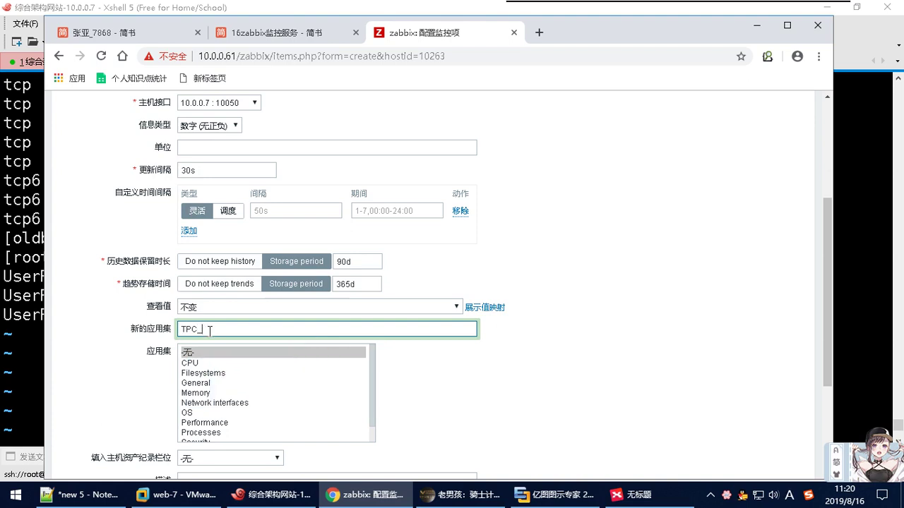
{"action": "type", "text": "_st"}
{"action": "key", "text": "shift"}
{"action": "left_click_drag", "start_coordinate": [199, 330], "coordinate": [230, 332]}
{"action": "key", "text": "BackSpace"}
{"action": "scroll", "coordinate": [345, 337], "scroll_direction": "down", "scroll_amount": 1}
{"action": "scroll", "coordinate": [298, 299], "scroll_direction": "down", "scroll_amount": 1}
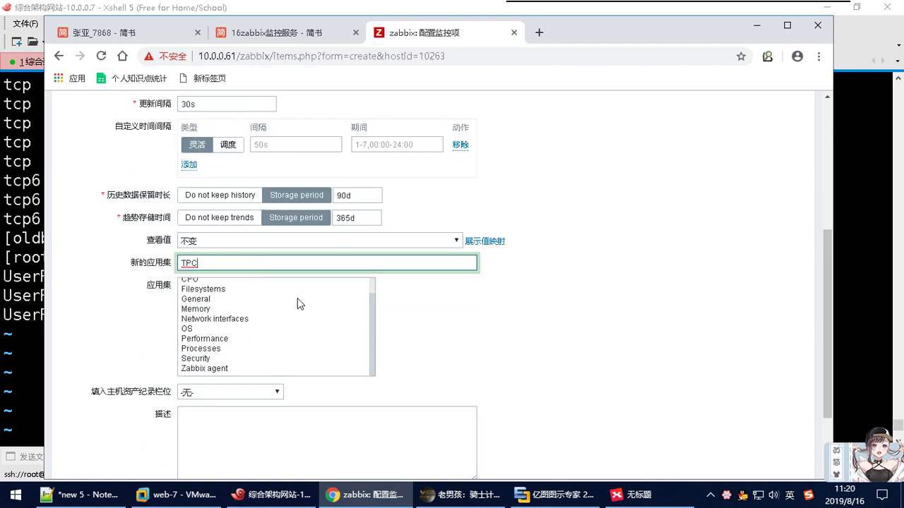
{"action": "scroll", "coordinate": [318, 341], "scroll_direction": "up", "scroll_amount": 1}
{"action": "scroll", "coordinate": [534, 336], "scroll_direction": "up", "scroll_amount": 4}
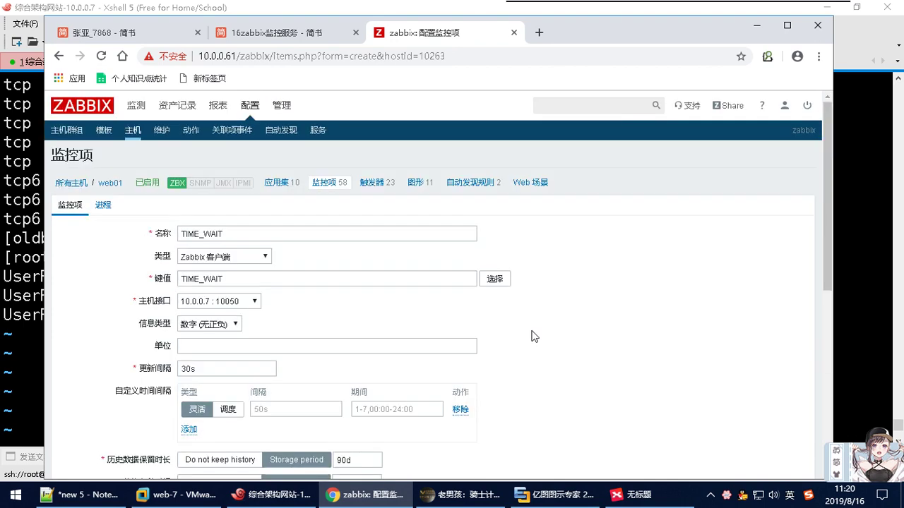
{"action": "type", "text": "TPC"}
Capture a screenshot of the item form with red boxes around the name, key and new application set values.
{"action": "left_click_drag", "start_coordinate": [602, 27], "coordinate": [598, 12]}
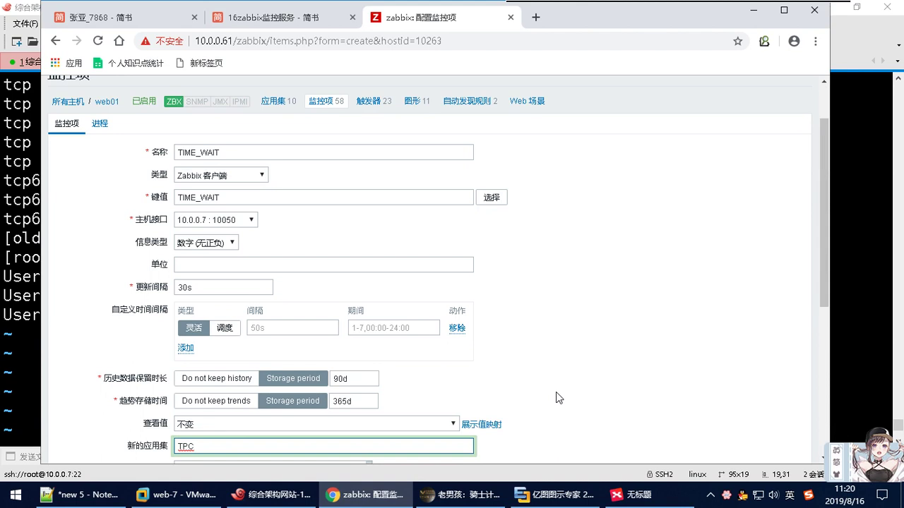
{"action": "key", "text": "ctrl+alt+a"}
{"action": "left_click_drag", "start_coordinate": [47, 80], "coordinate": [664, 462]}
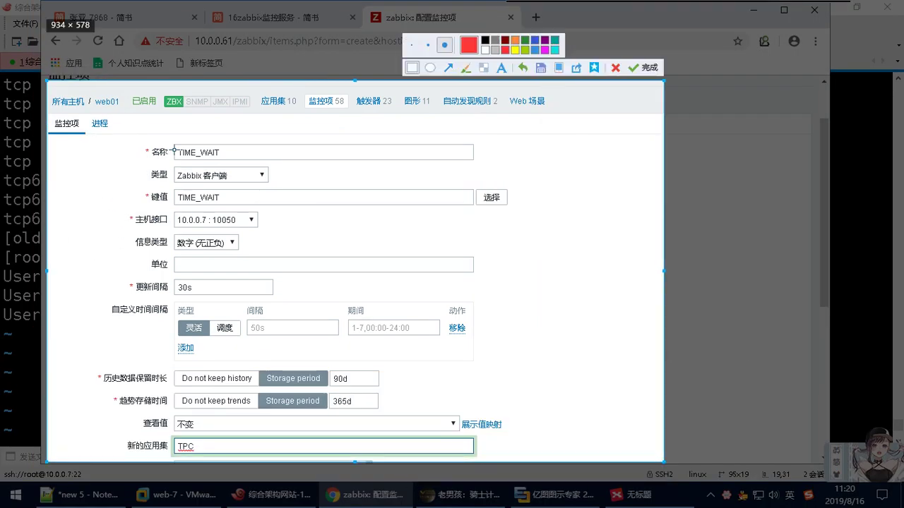
{"action": "left_click_drag", "start_coordinate": [169, 141], "coordinate": [230, 161]}
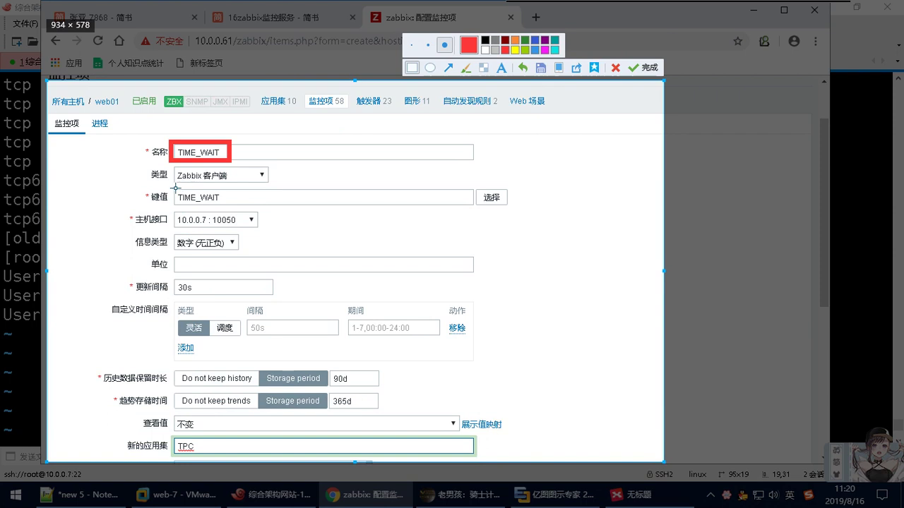
{"action": "left_click_drag", "start_coordinate": [169, 185], "coordinate": [230, 203]}
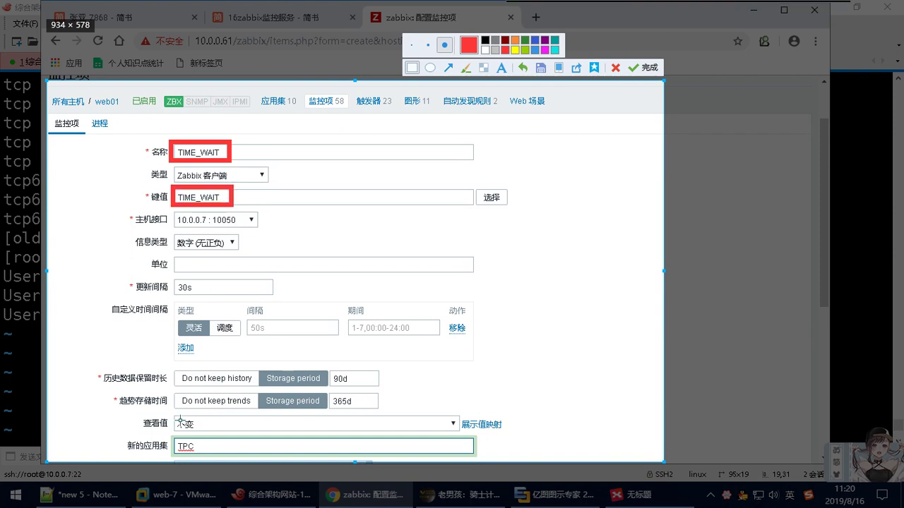
{"action": "left_click_drag", "start_coordinate": [168, 434], "coordinate": [204, 459]}
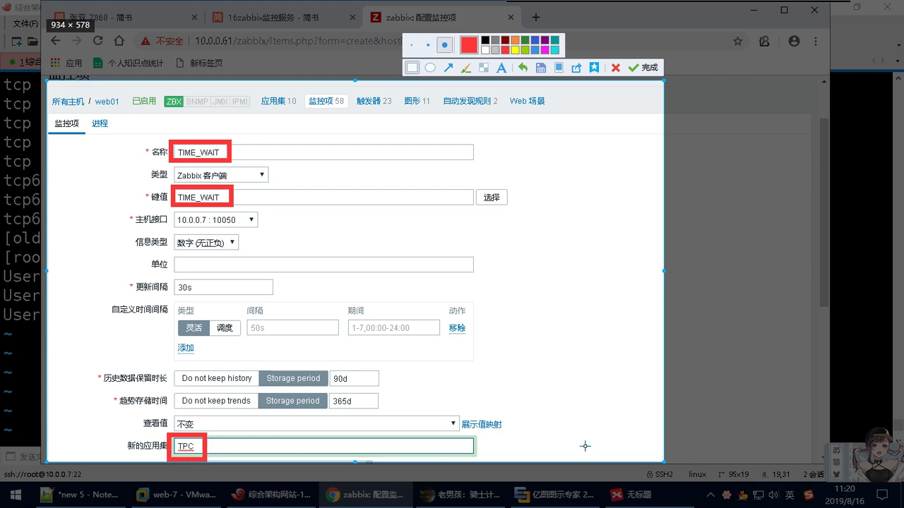
{"action": "left_click", "coordinate": [639, 67]}
Send the annotated screenshot to the Linux class group chat and return to the Zabbix item form.
{"action": "left_click", "coordinate": [459, 494]}
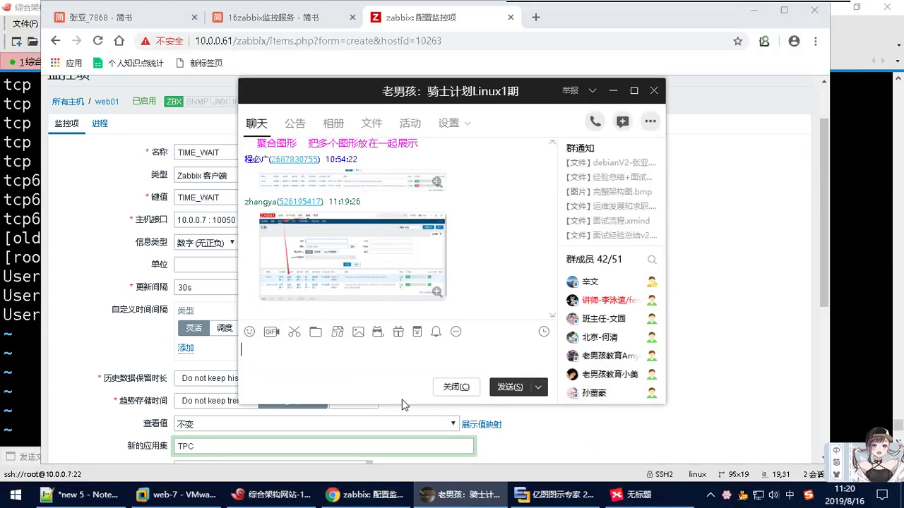
{"action": "key", "text": "ctrl+v"}
{"action": "key", "text": "Return"}
{"action": "left_click", "coordinate": [536, 307]}
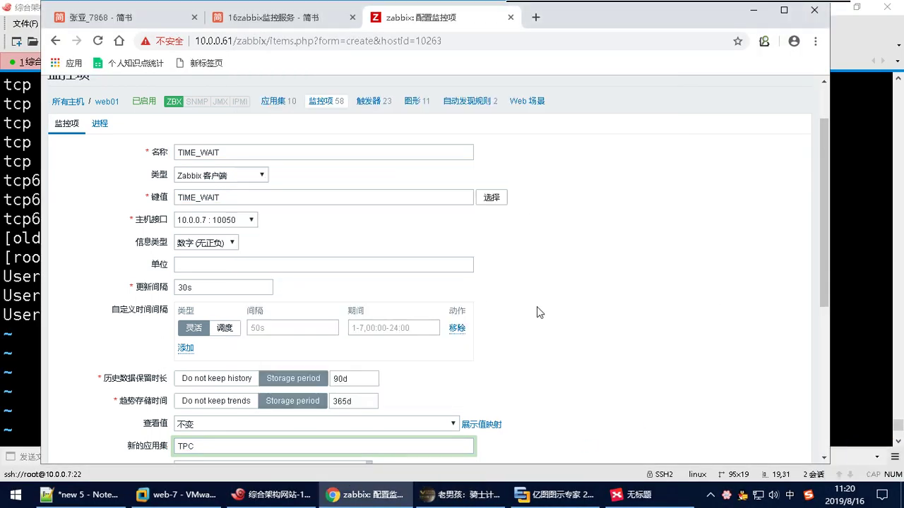
Add the completed TIME_WAIT item to host web01.
{"action": "scroll", "coordinate": [536, 307], "scroll_direction": "down", "scroll_amount": 4}
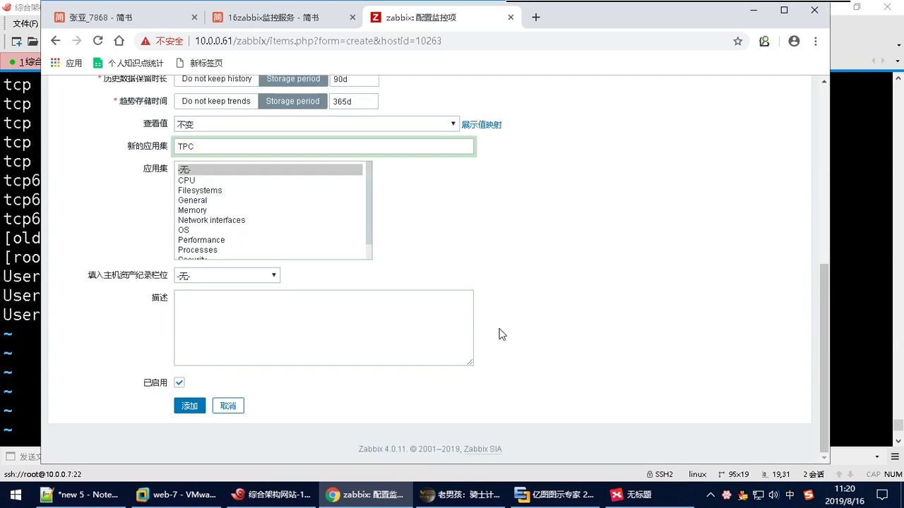
{"action": "left_click", "coordinate": [190, 406]}
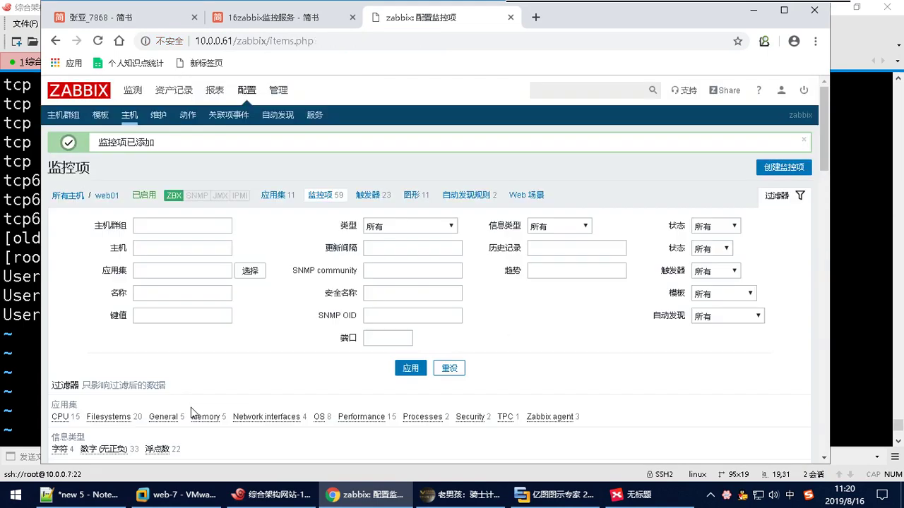
{"action": "scroll", "coordinate": [307, 351], "scroll_direction": "down", "scroll_amount": 2}
{"action": "scroll", "coordinate": [308, 350], "scroll_direction": "up", "scroll_amount": 2}
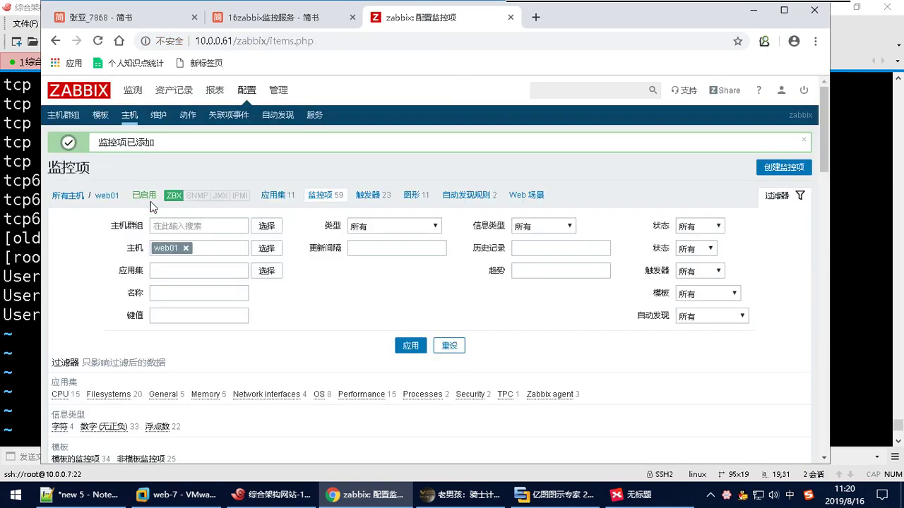
{"action": "left_click", "coordinate": [779, 170]}
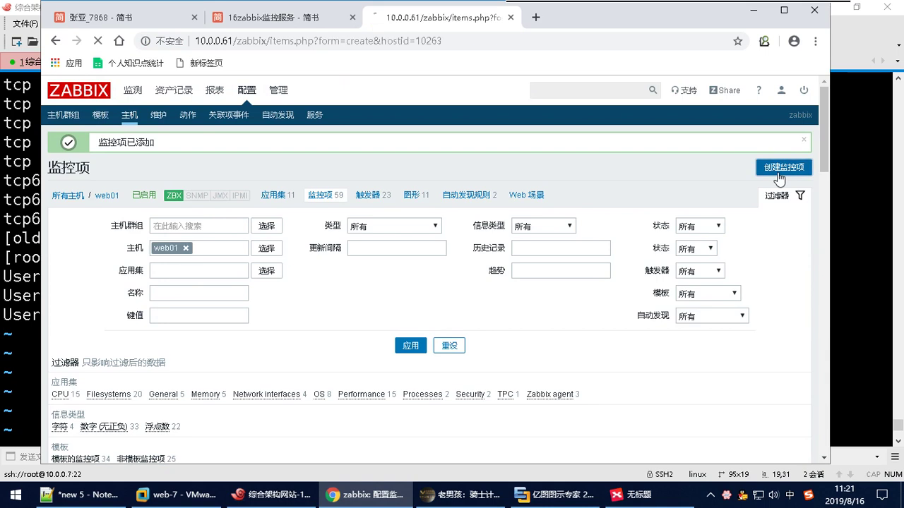
{"action": "left_click", "coordinate": [323, 220]}
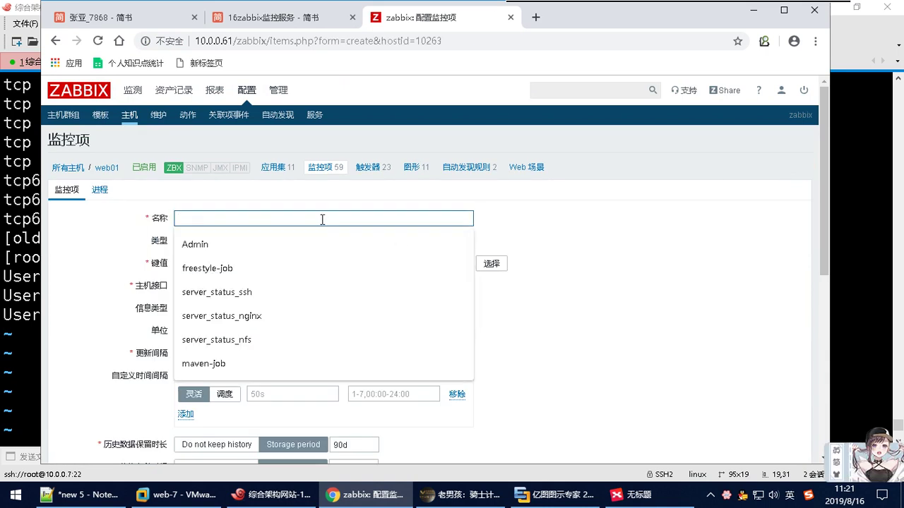
{"action": "left_click", "coordinate": [522, 204]}
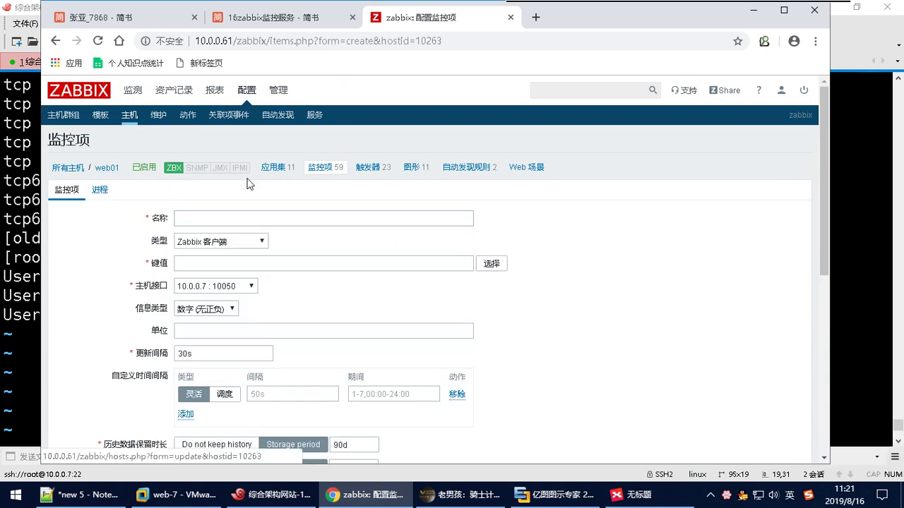
{"action": "scroll", "coordinate": [297, 413], "scroll_direction": "down", "scroll_amount": 5}
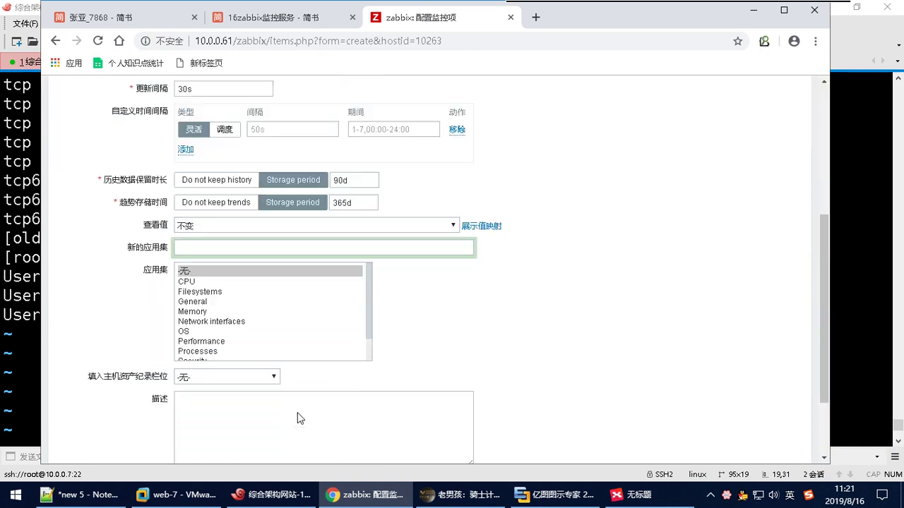
{"action": "scroll", "coordinate": [297, 419], "scroll_direction": "up", "scroll_amount": 5}
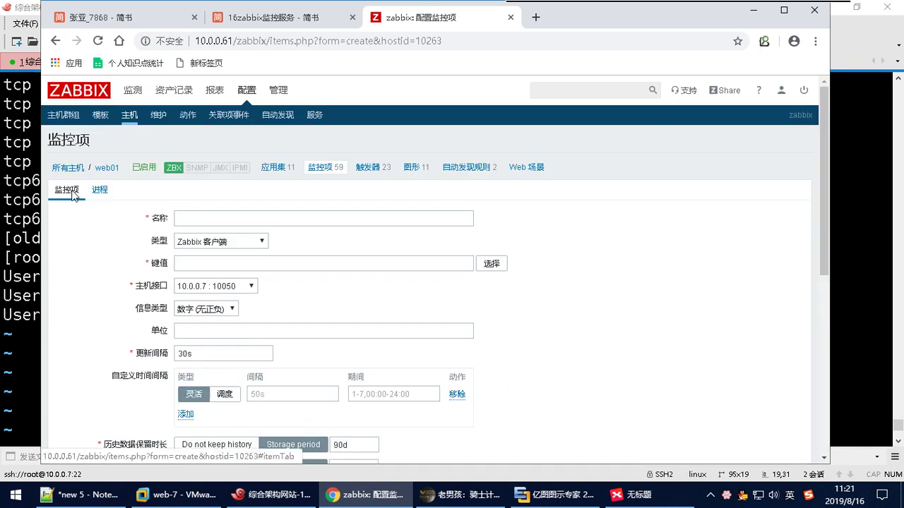
{"action": "left_click", "coordinate": [318, 171]}
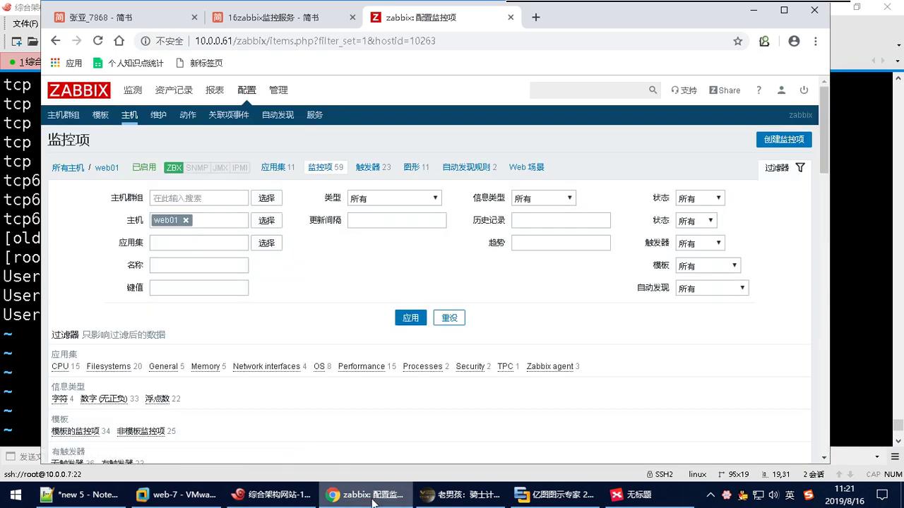
{"action": "left_click", "coordinate": [272, 494]}
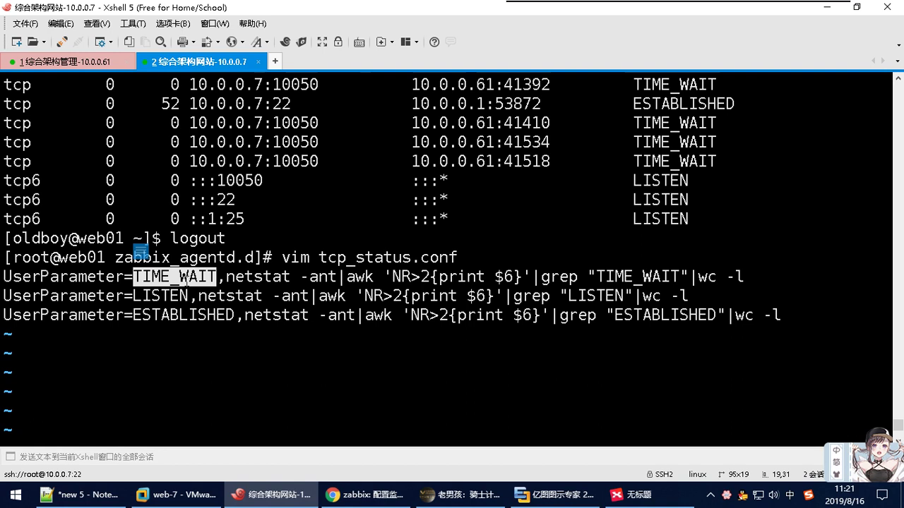
{"action": "left_click", "coordinate": [363, 494]}
{"action": "scroll", "coordinate": [286, 343], "scroll_direction": "down", "scroll_amount": 4}
{"action": "scroll", "coordinate": [275, 344], "scroll_direction": "up", "scroll_amount": 4}
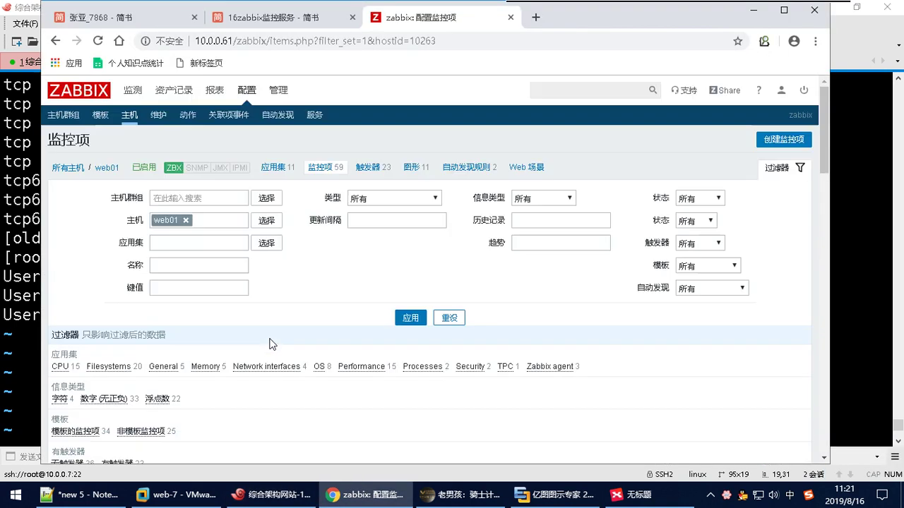
Filter the web01 monitoring items by the TPC application set.
{"action": "left_click", "coordinate": [197, 245]}
{"action": "left_click", "coordinate": [268, 246]}
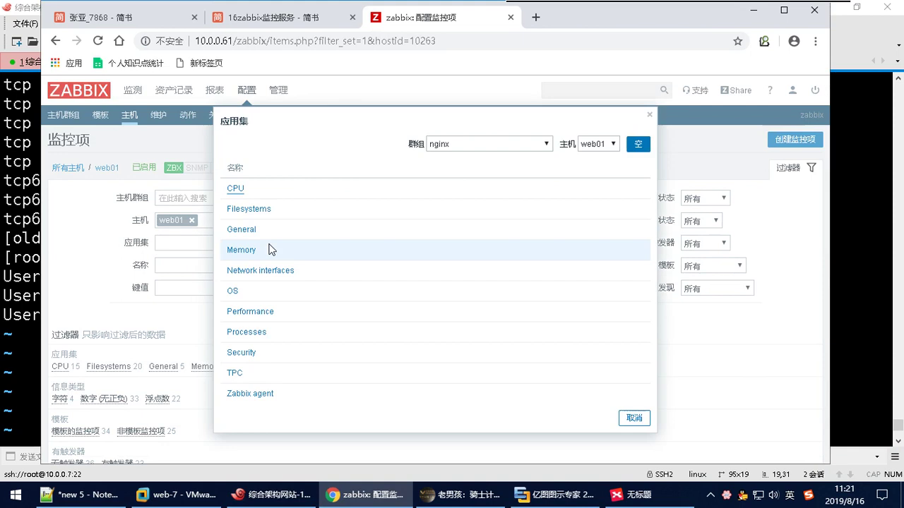
{"action": "left_click", "coordinate": [236, 381]}
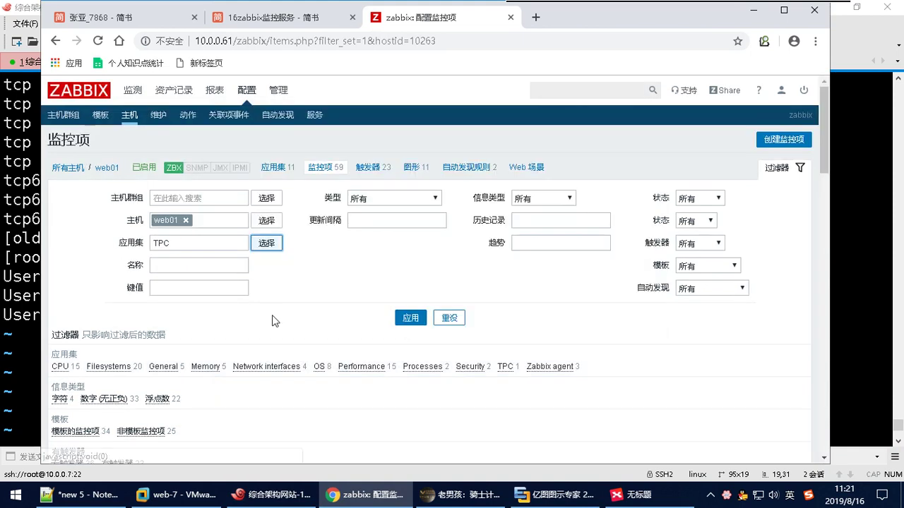
{"action": "left_click", "coordinate": [408, 318]}
{"action": "scroll", "coordinate": [276, 340], "scroll_direction": "down", "scroll_amount": 1}
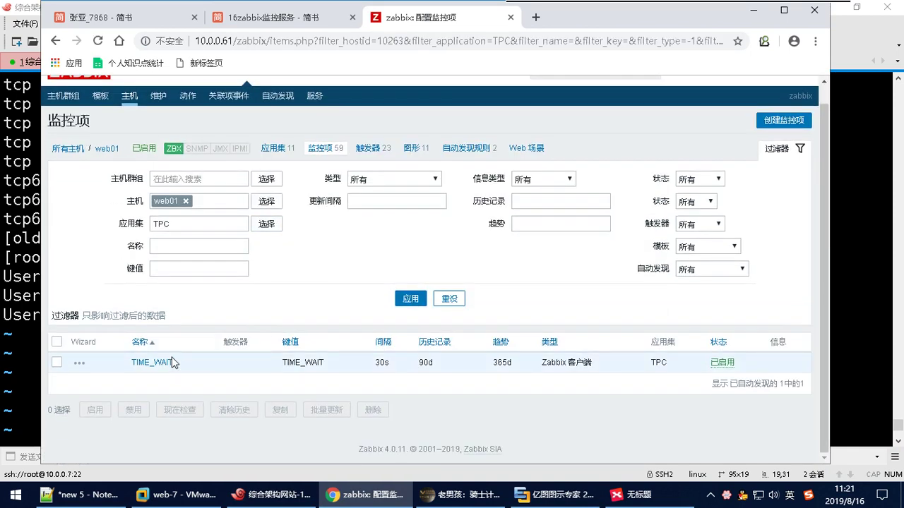
Add TCP as a new application set on the TIME_WAIT item and save the update.
{"action": "left_click", "coordinate": [150, 364]}
{"action": "scroll", "coordinate": [231, 338], "scroll_direction": "down", "scroll_amount": 4}
{"action": "scroll", "coordinate": [231, 338], "scroll_direction": "up", "scroll_amount": 1}
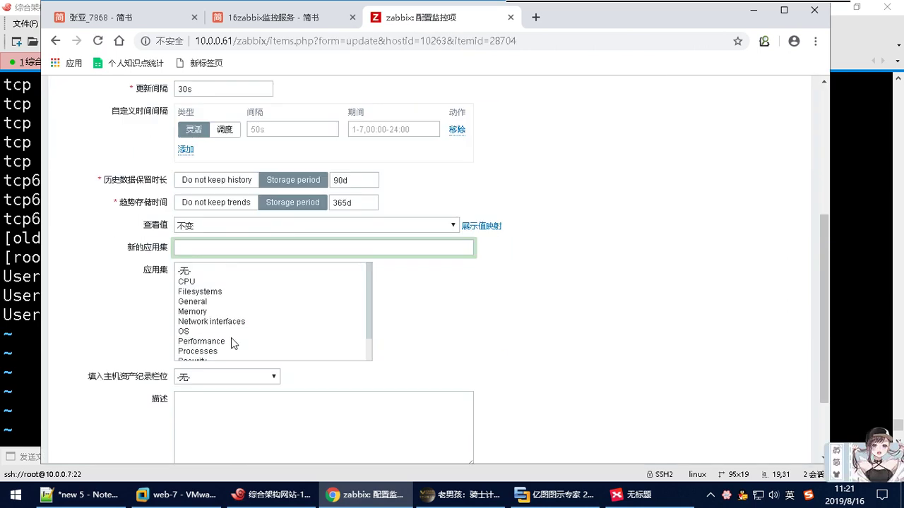
{"action": "scroll", "coordinate": [231, 338], "scroll_direction": "down", "scroll_amount": 3}
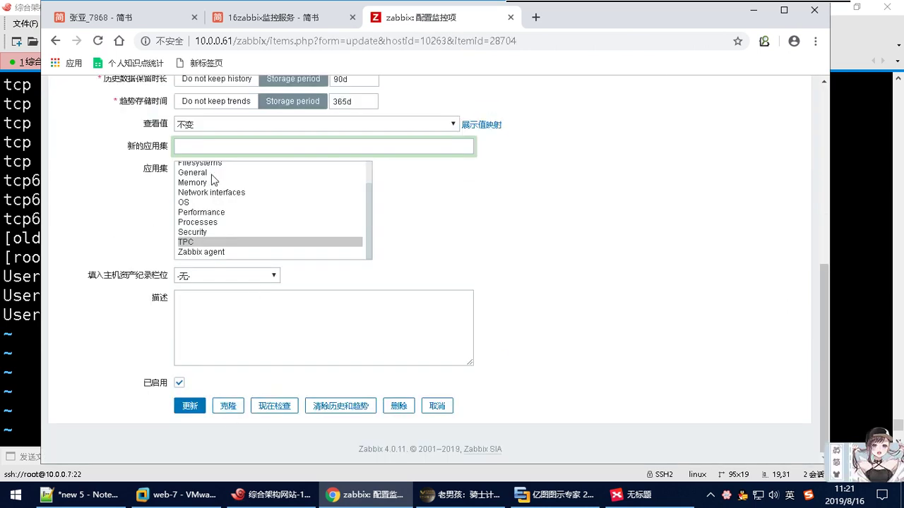
{"action": "left_click", "coordinate": [204, 146]}
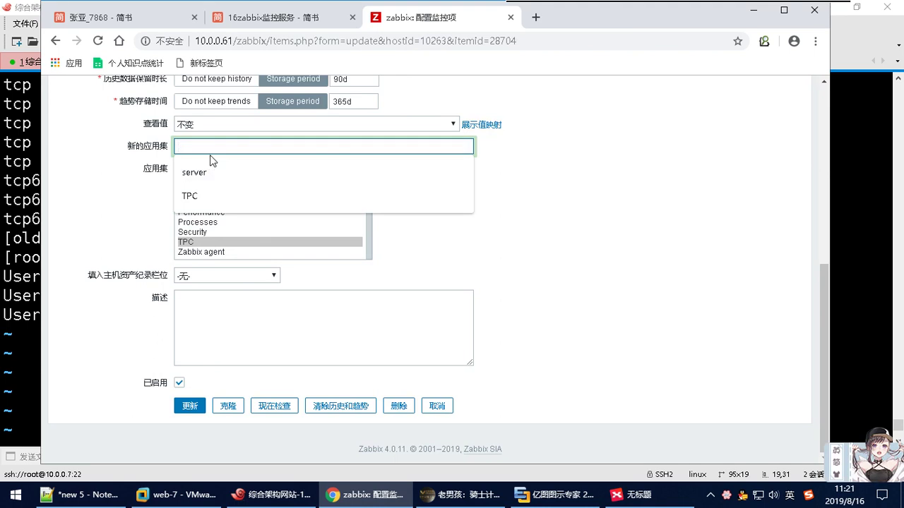
{"action": "type", "text": "TCp"}
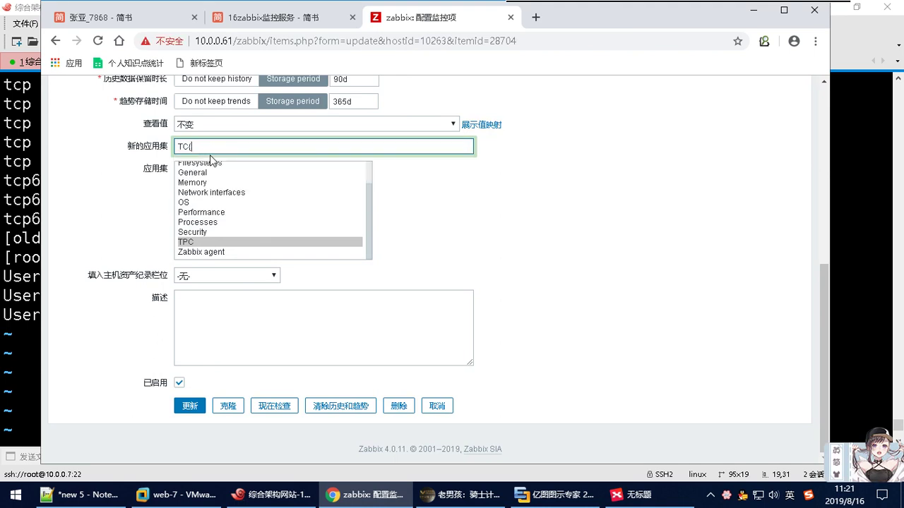
{"action": "left_click", "coordinate": [189, 405]}
{"action": "scroll", "coordinate": [221, 349], "scroll_direction": "down", "scroll_amount": 3}
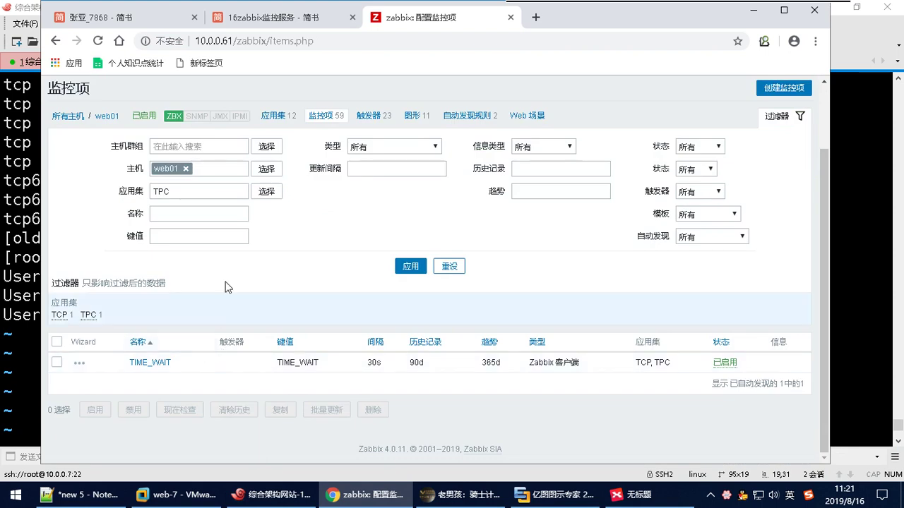
{"action": "left_click", "coordinate": [193, 191]}
{"action": "key", "text": "ctrl+a"}
{"action": "key", "text": "BackSpace"}
{"action": "left_click", "coordinate": [267, 191]}
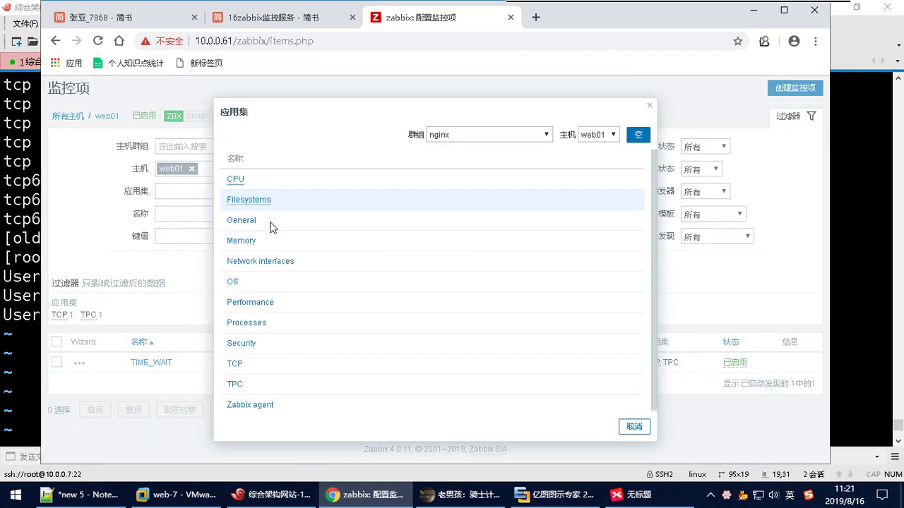
{"action": "left_click", "coordinate": [236, 364]}
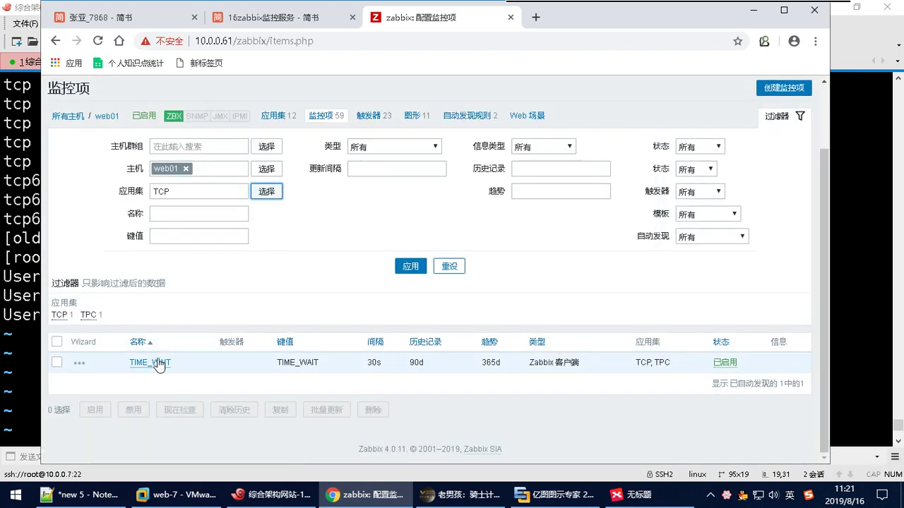
{"action": "left_click", "coordinate": [159, 364]}
{"action": "left_click", "coordinate": [55, 40]}
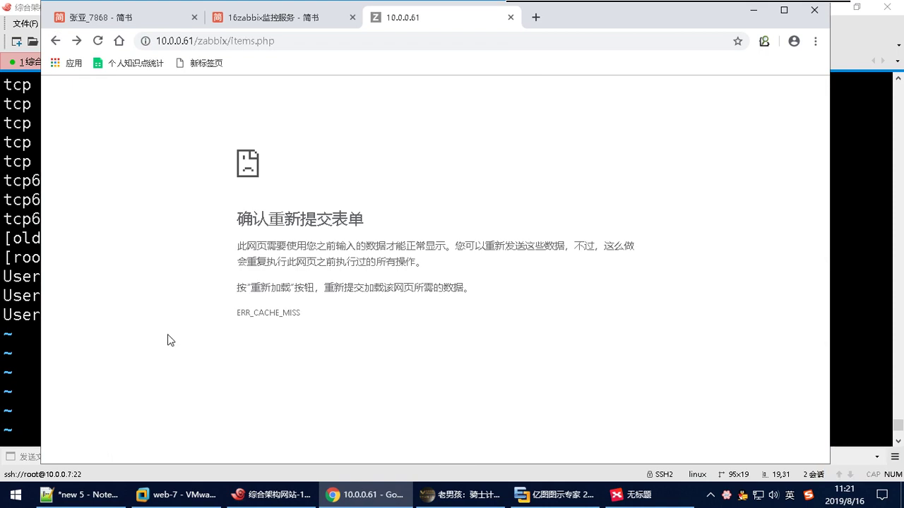
{"action": "left_click", "coordinate": [77, 40]}
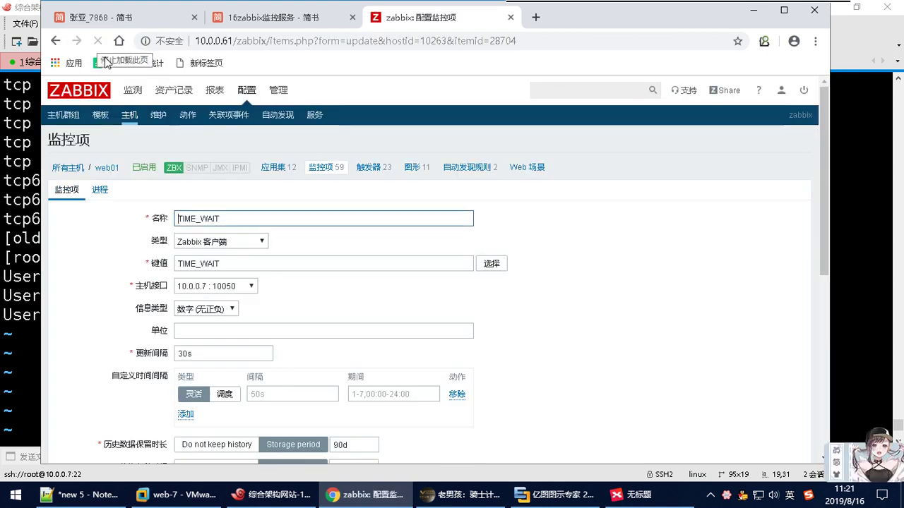
Reopen web01's item list from the hosts overview and filter it by the TCP application set.
{"action": "left_click", "coordinate": [271, 173]}
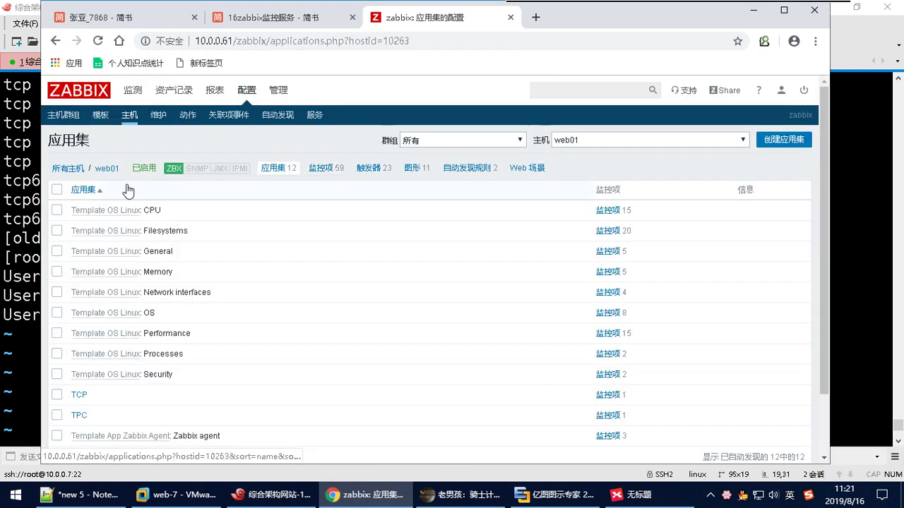
{"action": "left_click", "coordinate": [104, 170]}
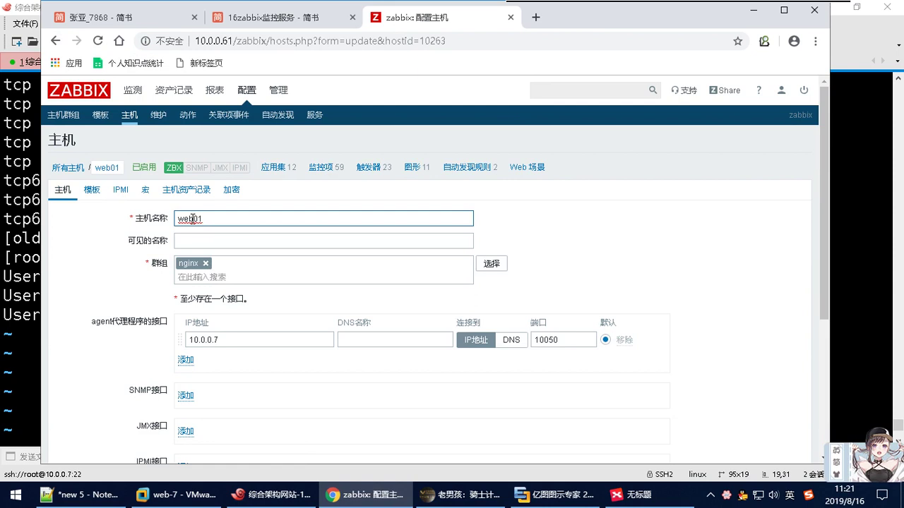
{"action": "left_click", "coordinate": [67, 175]}
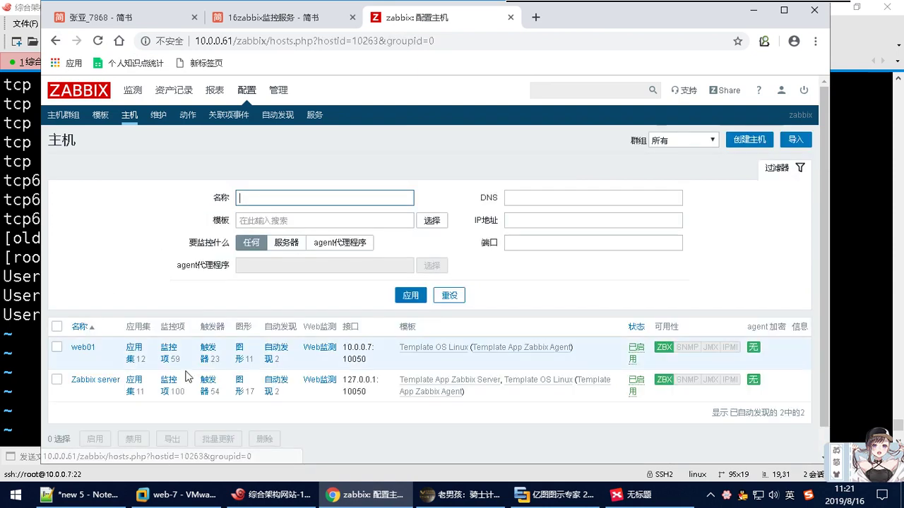
{"action": "left_click", "coordinate": [168, 348]}
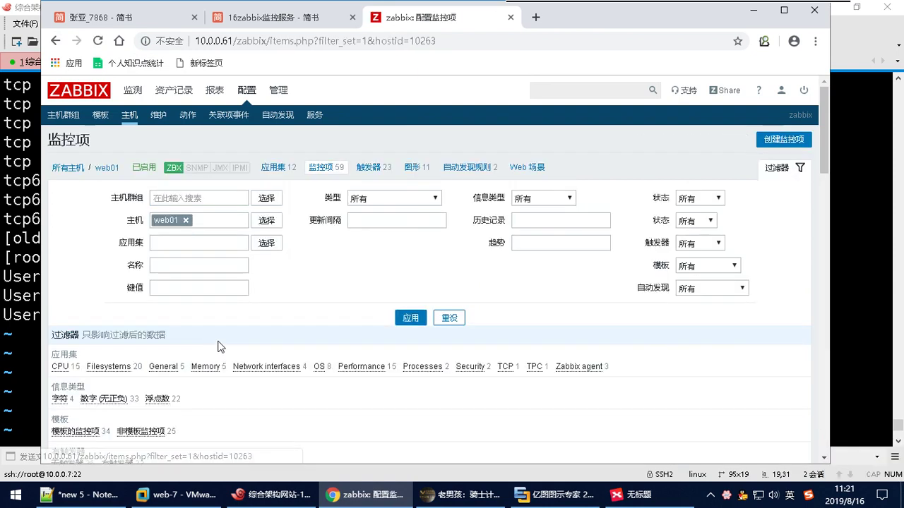
{"action": "left_click", "coordinate": [264, 244]}
{"action": "left_click", "coordinate": [243, 383]}
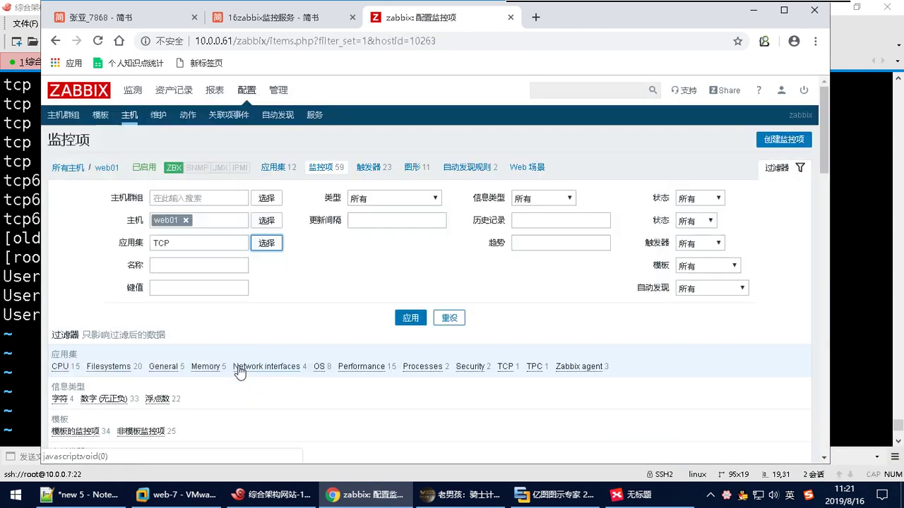
{"action": "left_click", "coordinate": [411, 318]}
{"action": "scroll", "coordinate": [176, 353], "scroll_direction": "down", "scroll_amount": 1}
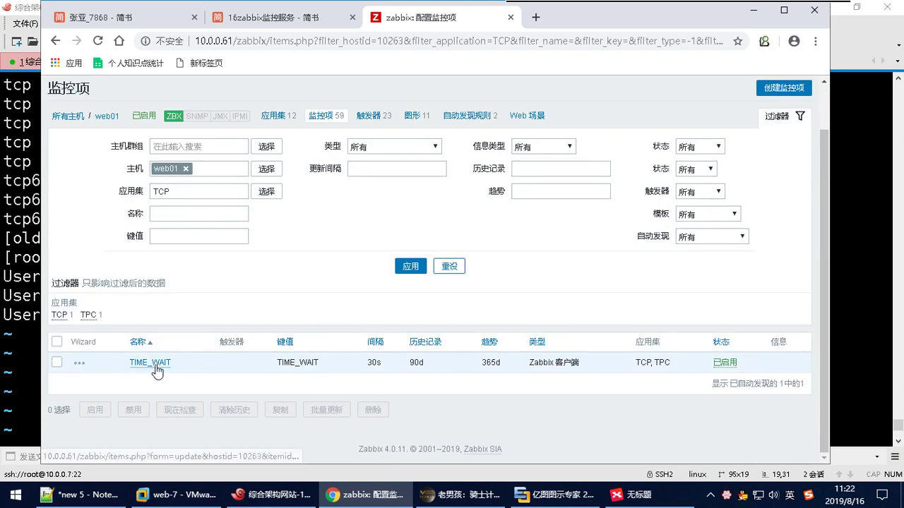
Clone the TIME_WAIT item into a new item form.
{"action": "left_click", "coordinate": [155, 364]}
{"action": "scroll", "coordinate": [235, 410], "scroll_direction": "down", "scroll_amount": 5}
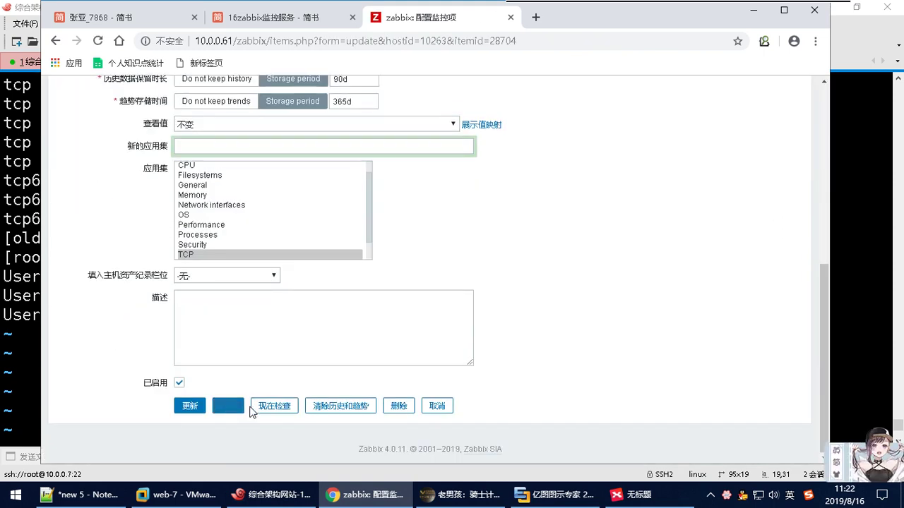
{"action": "left_click", "coordinate": [234, 410]}
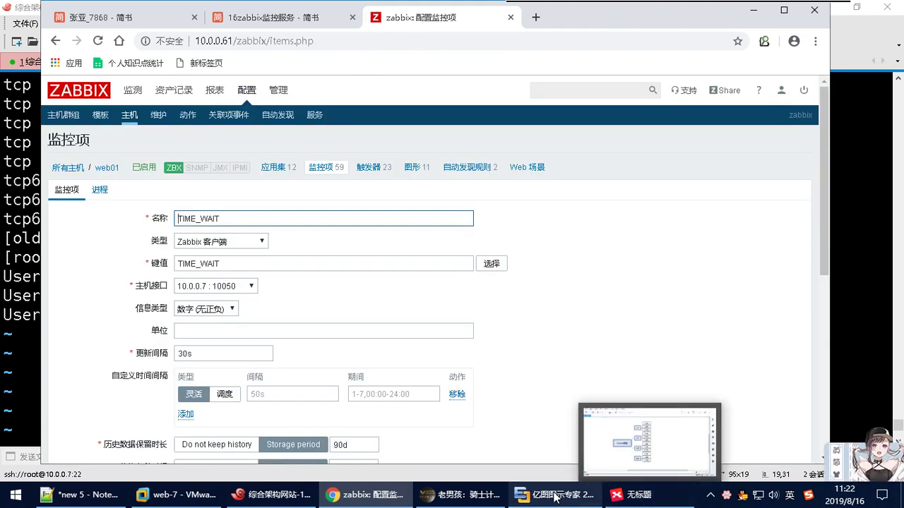
Copy LISTEN from tcp_status.conf in the Xshell session and use it as the cloned item's name and key.
{"action": "left_click", "coordinate": [275, 495]}
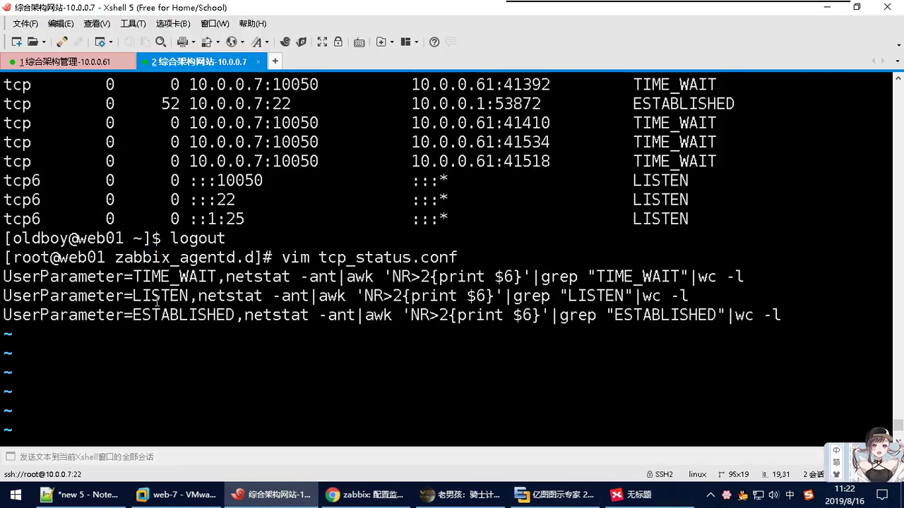
{"action": "double_click", "coordinate": [157, 296]}
{"action": "right_click", "coordinate": [156, 296]}
{"action": "left_click", "coordinate": [208, 180]}
{"action": "key", "text": "alt+Tab"}
{"action": "left_click_drag", "start_coordinate": [256, 220], "coordinate": [96, 226]}
{"action": "key", "text": "ctrl+v"}
{"action": "left_click_drag", "start_coordinate": [244, 265], "coordinate": [149, 278]}
{"action": "key", "text": "ctrl+v"}
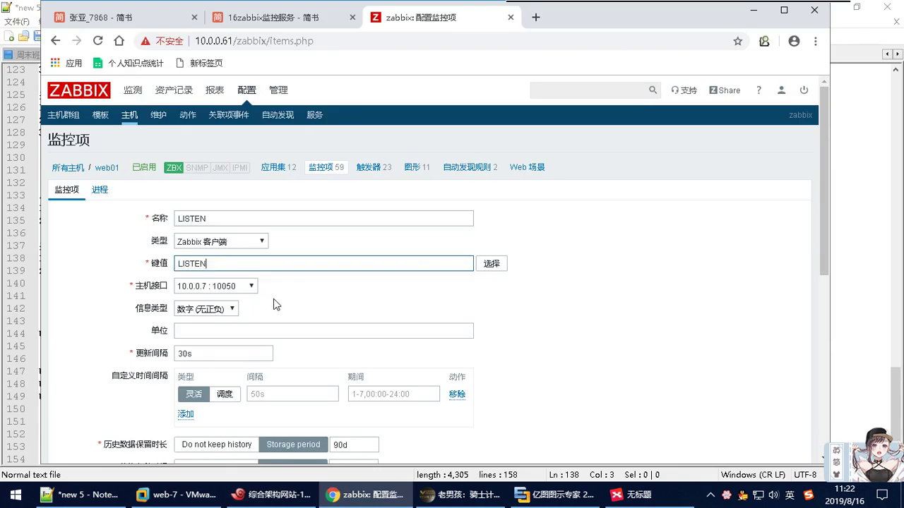
Assign only the TCP application set to the LISTEN item and add it to web01.
{"action": "scroll", "coordinate": [273, 302], "scroll_direction": "down", "scroll_amount": 4}
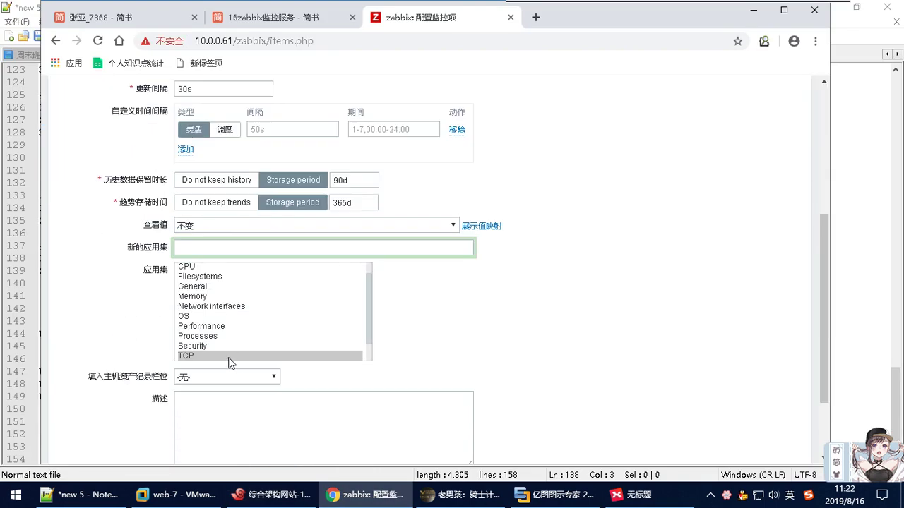
{"action": "left_click", "coordinate": [205, 355]}
{"action": "scroll", "coordinate": [216, 360], "scroll_direction": "down", "scroll_amount": 1}
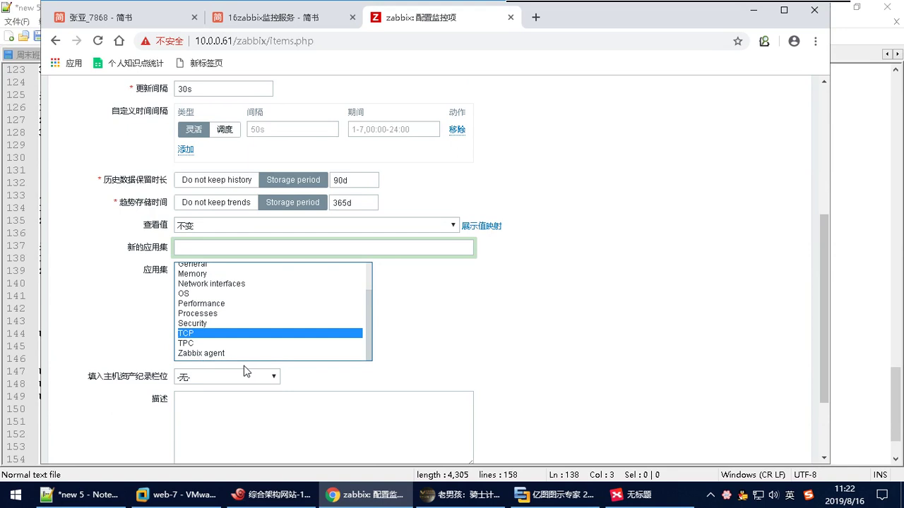
{"action": "scroll", "coordinate": [421, 358], "scroll_direction": "down", "scroll_amount": 3}
{"action": "left_click", "coordinate": [178, 411]}
{"action": "scroll", "coordinate": [222, 351], "scroll_direction": "down", "scroll_amount": 3}
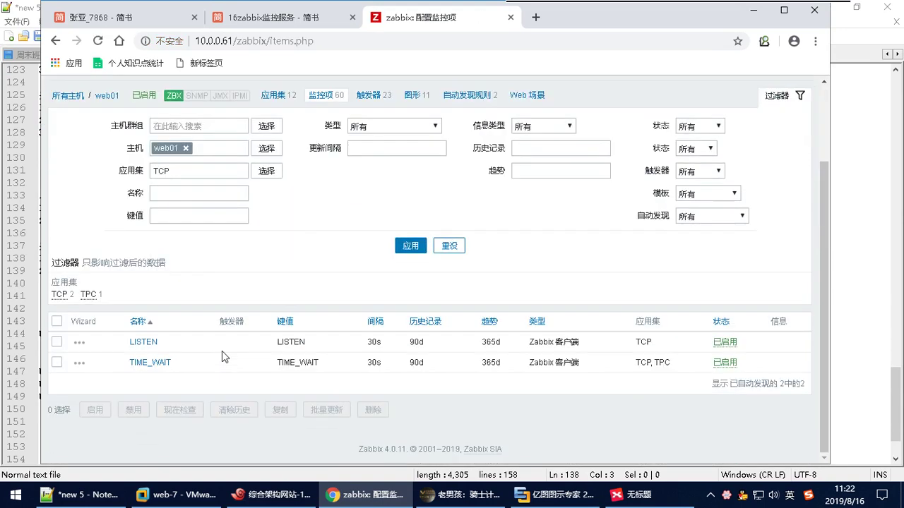
Clone the LISTEN item into a new item form.
{"action": "left_click", "coordinate": [145, 343]}
{"action": "scroll", "coordinate": [225, 395], "scroll_direction": "down", "scroll_amount": 5}
{"action": "left_click", "coordinate": [225, 404]}
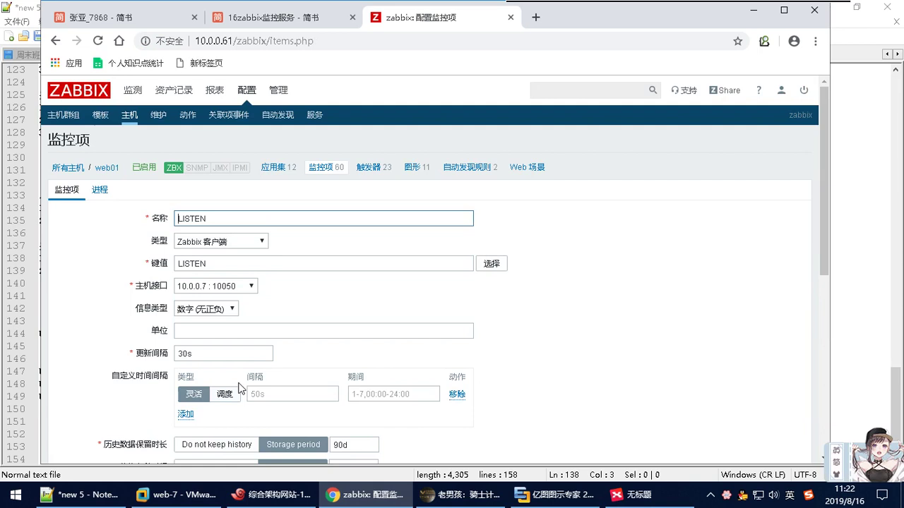
Copy ESTABLISHED from tcp_status.conf in the Xshell session and use it as the cloned item's name and key.
{"action": "double_click", "coordinate": [201, 219]}
{"action": "left_click", "coordinate": [280, 495]}
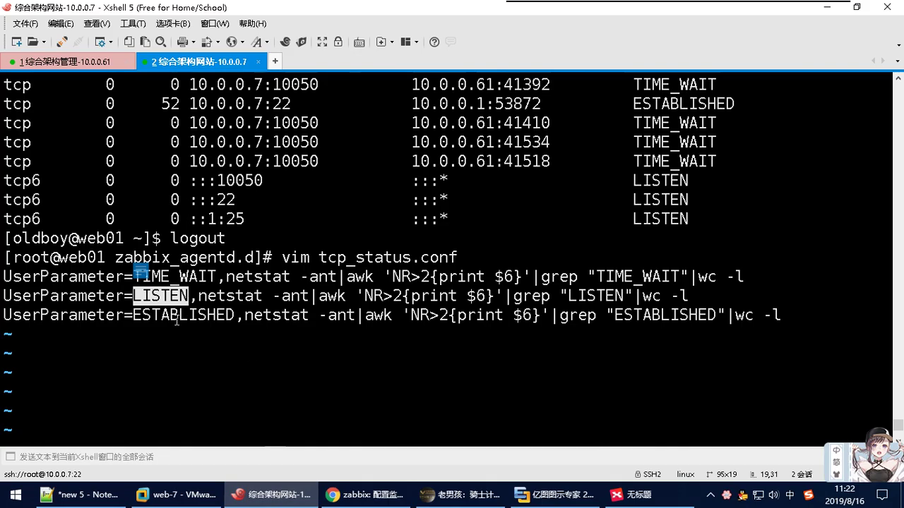
{"action": "double_click", "coordinate": [171, 315]}
{"action": "right_click", "coordinate": [171, 315]}
{"action": "left_click", "coordinate": [217, 178]}
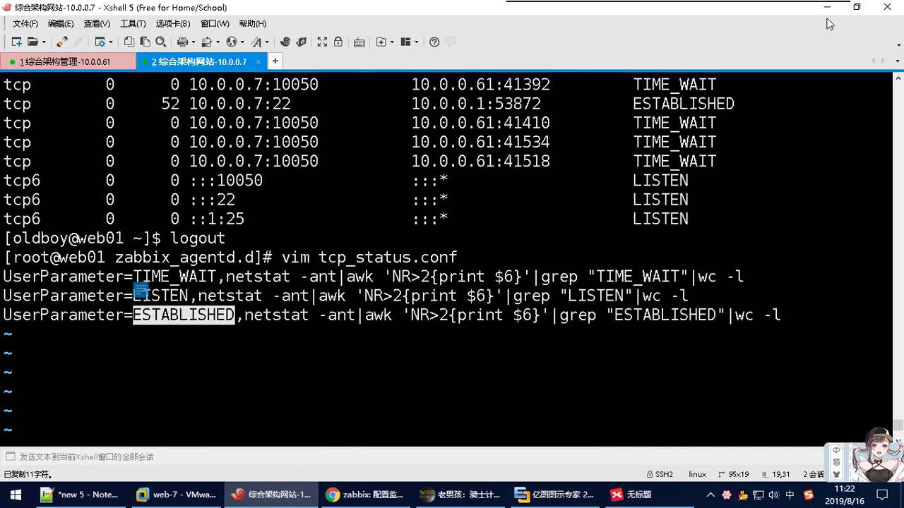
{"action": "left_click", "coordinate": [360, 494]}
{"action": "key", "text": "ctrl+v"}
{"action": "left_click", "coordinate": [226, 264]}
{"action": "double_click", "coordinate": [226, 266]}
{"action": "key", "text": "ctrl+v"}
Select the TCP application set for the ESTABLISHED item and add it to web01.
{"action": "scroll", "coordinate": [308, 299], "scroll_direction": "down", "scroll_amount": 3}
{"action": "scroll", "coordinate": [276, 384], "scroll_direction": "down", "scroll_amount": 1}
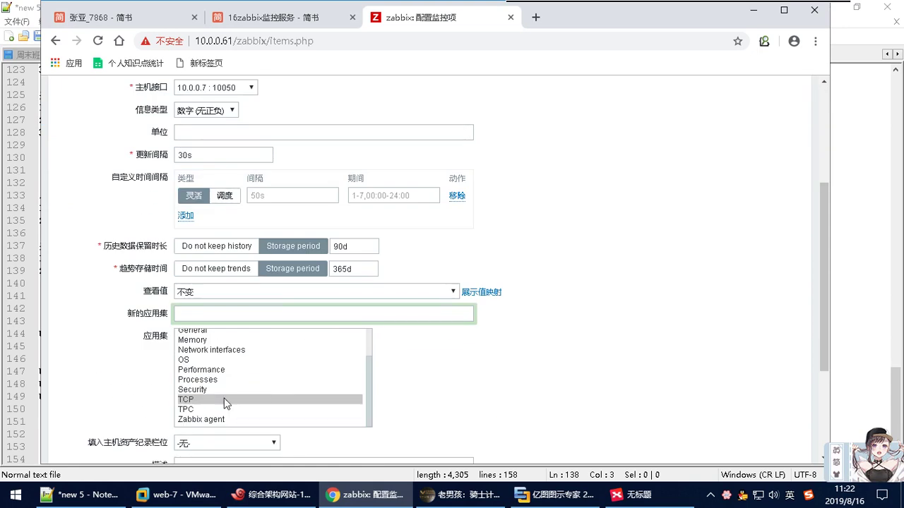
{"action": "left_click", "coordinate": [274, 400]}
{"action": "scroll", "coordinate": [274, 403], "scroll_direction": "down", "scroll_amount": 3}
{"action": "left_click", "coordinate": [188, 346]}
{"action": "scroll", "coordinate": [287, 389], "scroll_direction": "down", "scroll_amount": 2}
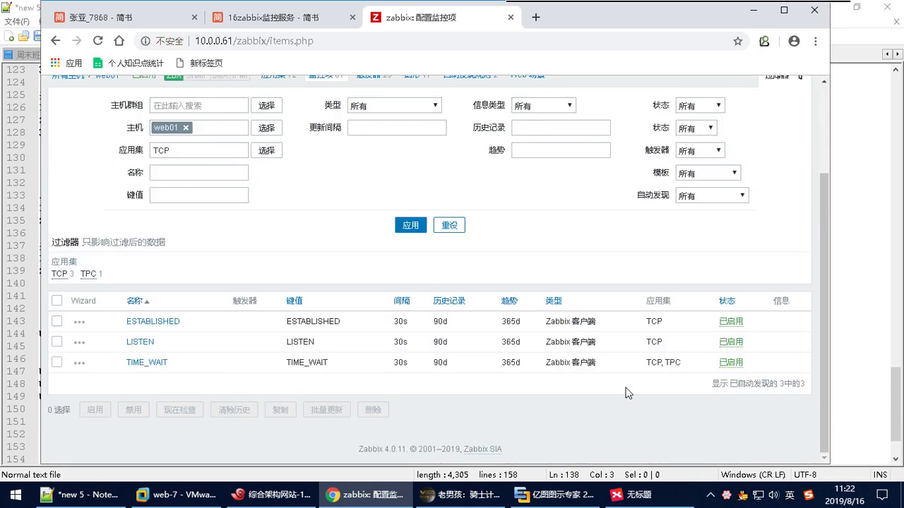
Restrict the TIME_WAIT item's application sets to TCP only and save the update.
{"action": "left_click", "coordinate": [151, 364]}
{"action": "scroll", "coordinate": [228, 367], "scroll_direction": "down", "scroll_amount": 5}
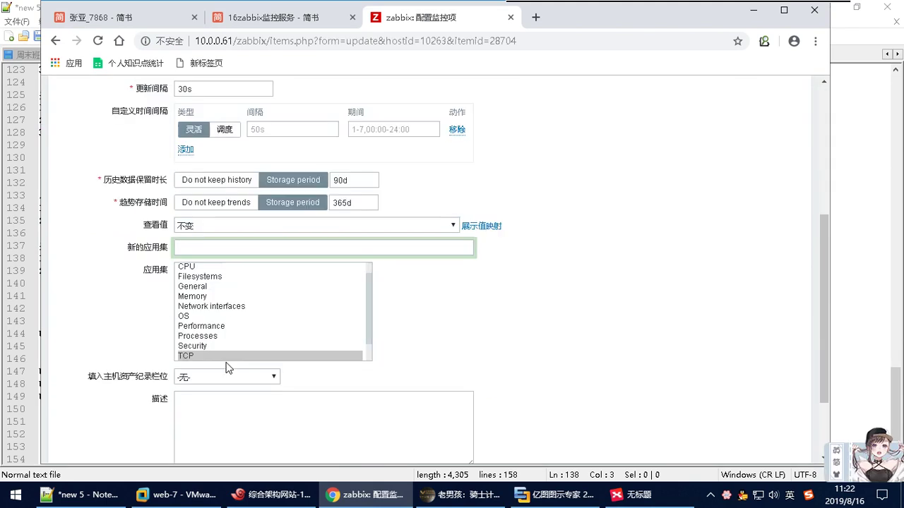
{"action": "scroll", "coordinate": [219, 355], "scroll_direction": "down", "scroll_amount": 1}
{"action": "left_click", "coordinate": [211, 344]}
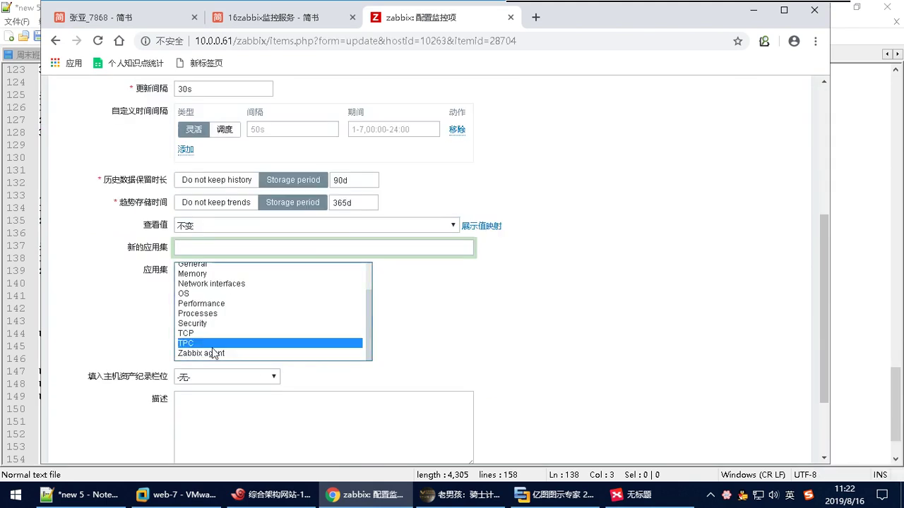
{"action": "left_click", "coordinate": [198, 333]}
{"action": "scroll", "coordinate": [199, 333], "scroll_direction": "down", "scroll_amount": 2}
{"action": "left_click", "coordinate": [188, 405]}
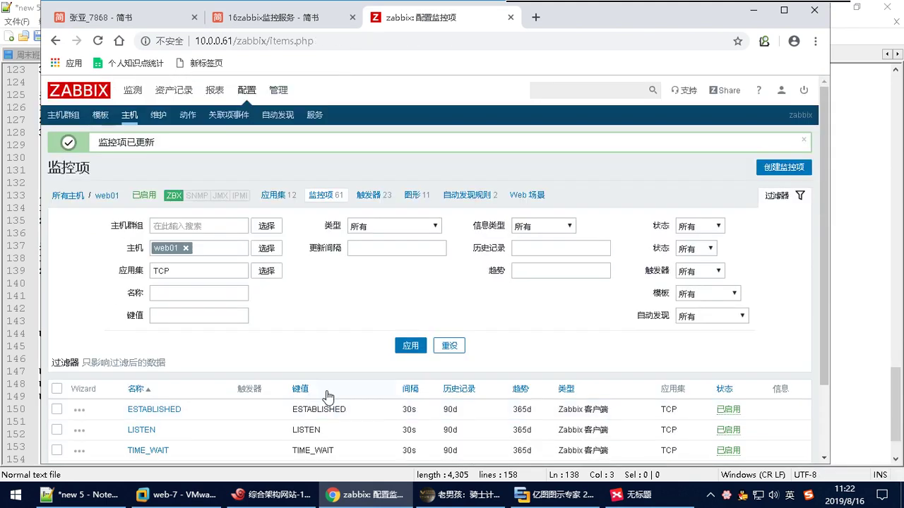
Start a screen capture covering web01's item list together with the filter area above it.
{"action": "scroll", "coordinate": [482, 369], "scroll_direction": "down", "scroll_amount": 1}
{"action": "key", "text": "ctrl+alt+a"}
{"action": "mouse_move", "coordinate": [45, 258]}
{"action": "left_mouse_down"}
{"action": "mouse_move", "coordinate": [500, 375]}
{"action": "mouse_move", "coordinate": [770, 420]}
{"action": "mouse_move", "coordinate": [812, 410]}
{"action": "left_mouse_up"}
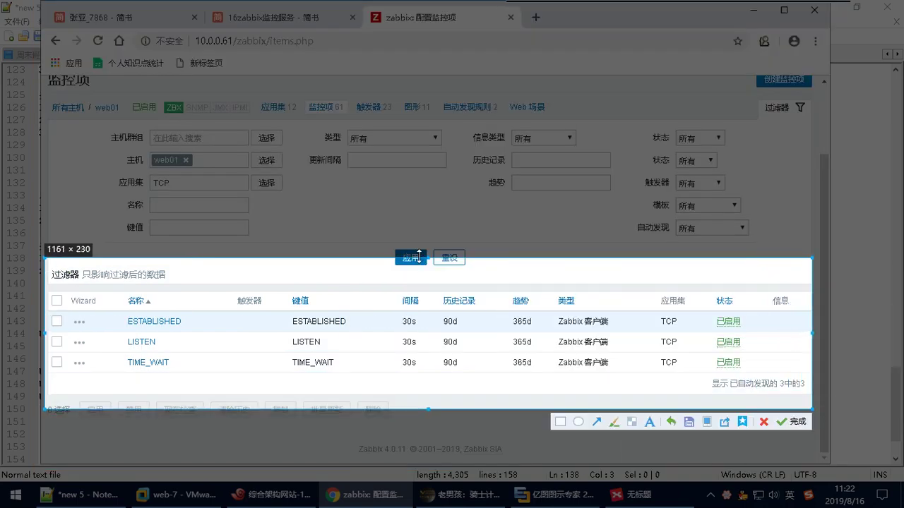
{"action": "left_click_drag", "start_coordinate": [428, 258], "coordinate": [420, 136]}
{"action": "left_click_drag", "start_coordinate": [414, 86], "coordinate": [414, 72]}
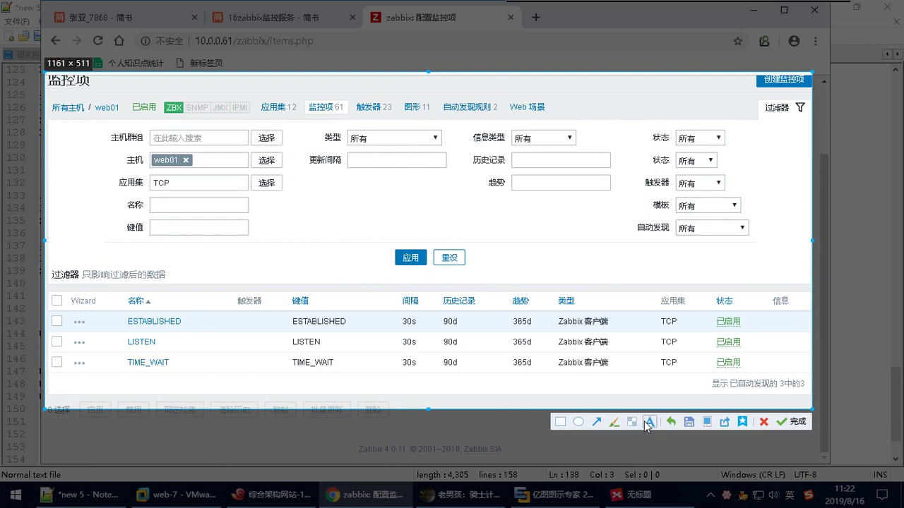
Mark the TCP application set filter and the three item names with thick red rectangles, and finish the capture.
{"action": "left_click", "coordinate": [560, 422]}
{"action": "left_click_drag", "start_coordinate": [151, 171], "coordinate": [185, 194]}
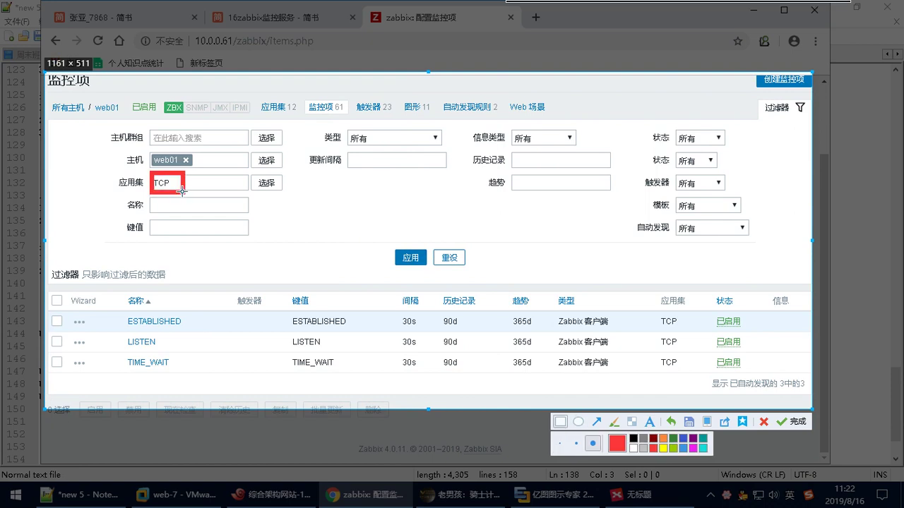
{"action": "left_click_drag", "start_coordinate": [112, 308], "coordinate": [228, 383]}
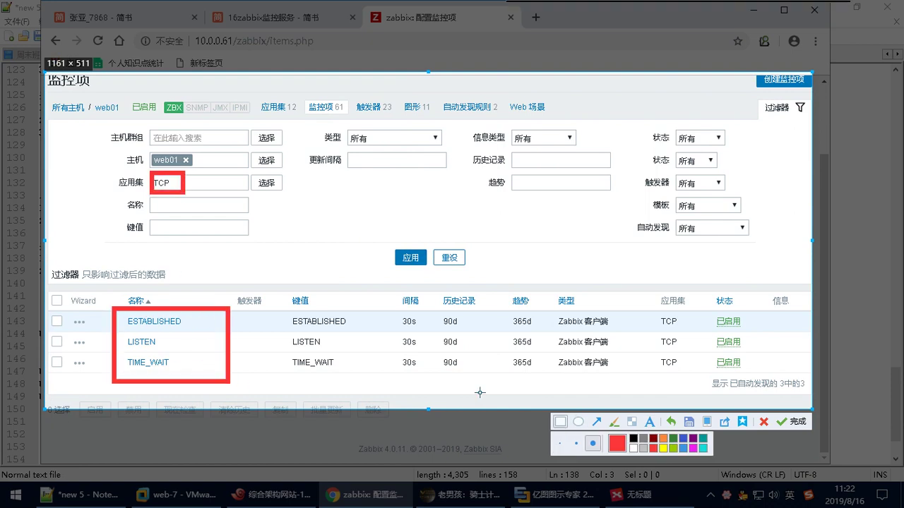
{"action": "left_click", "coordinate": [791, 421]}
Send the annotated item list screenshot to the 老男孩:骑士计划Linux1期 group chat and dismiss the news pop-up.
{"action": "left_click", "coordinate": [494, 495]}
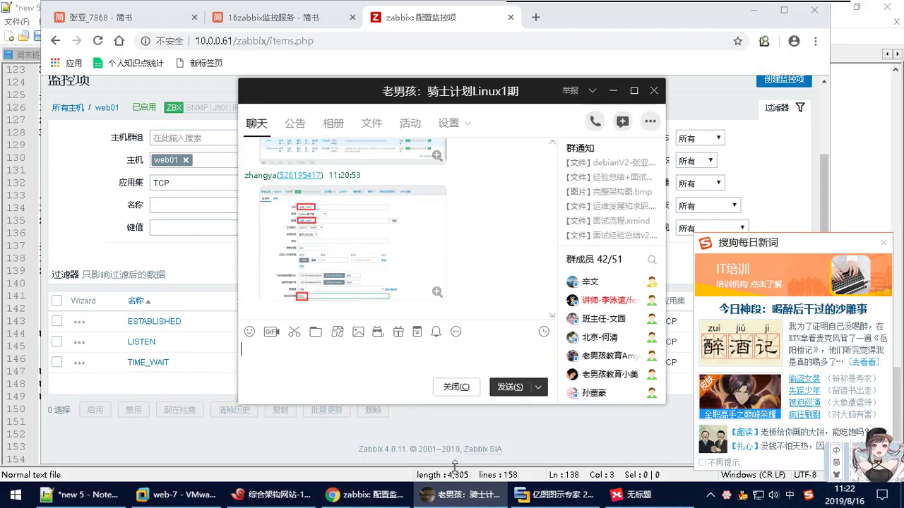
{"action": "left_click", "coordinate": [507, 387]}
{"action": "left_click", "coordinate": [882, 243]}
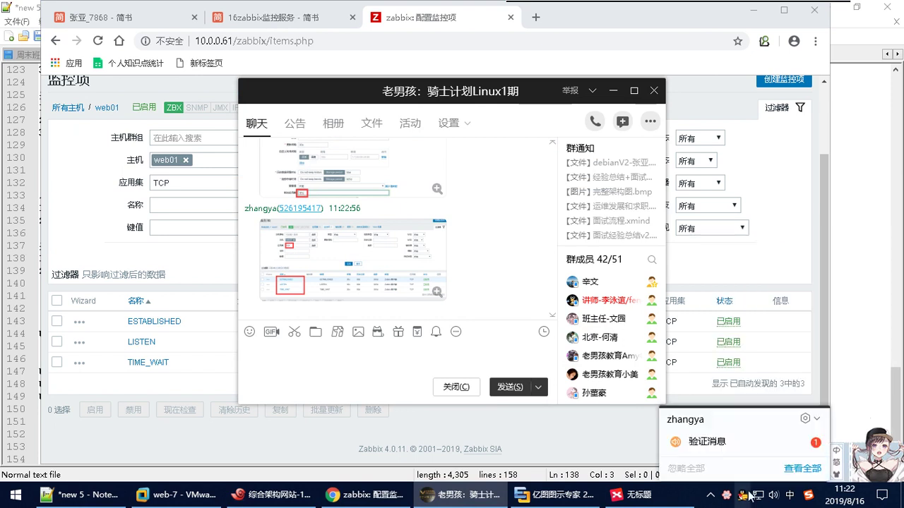
{"action": "left_click", "coordinate": [726, 496]}
{"action": "left_click", "coordinate": [192, 385]}
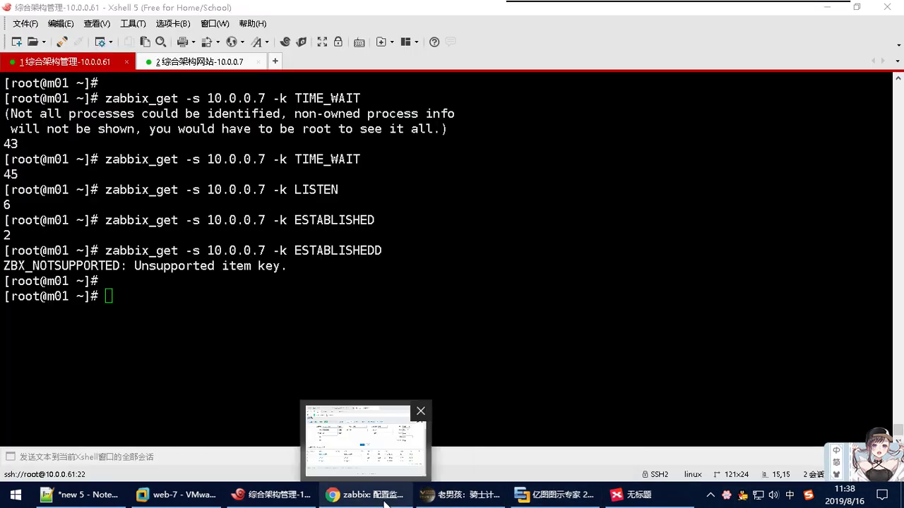
Return to Zabbix in a maximized browser window, open the latest data page (最新数据) and filter it by the TCP application set.
{"action": "left_click", "coordinate": [384, 503]}
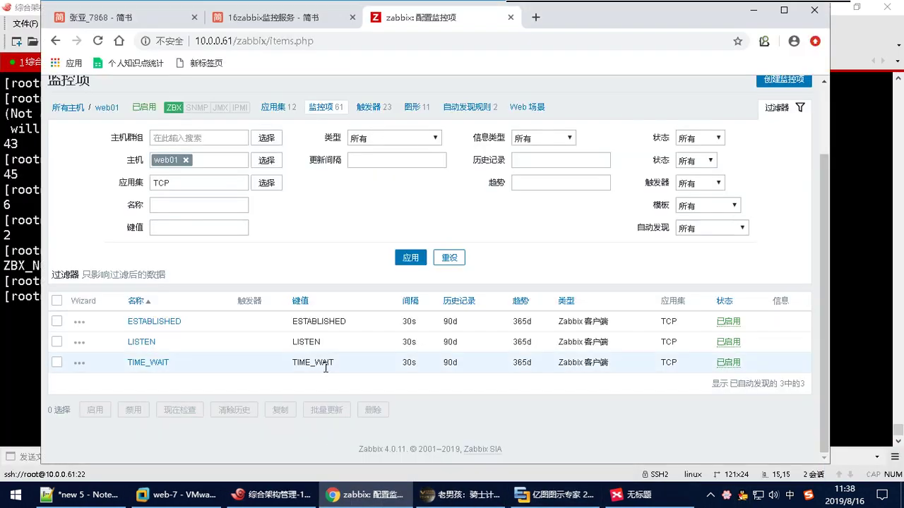
{"action": "double_click", "coordinate": [592, 16]}
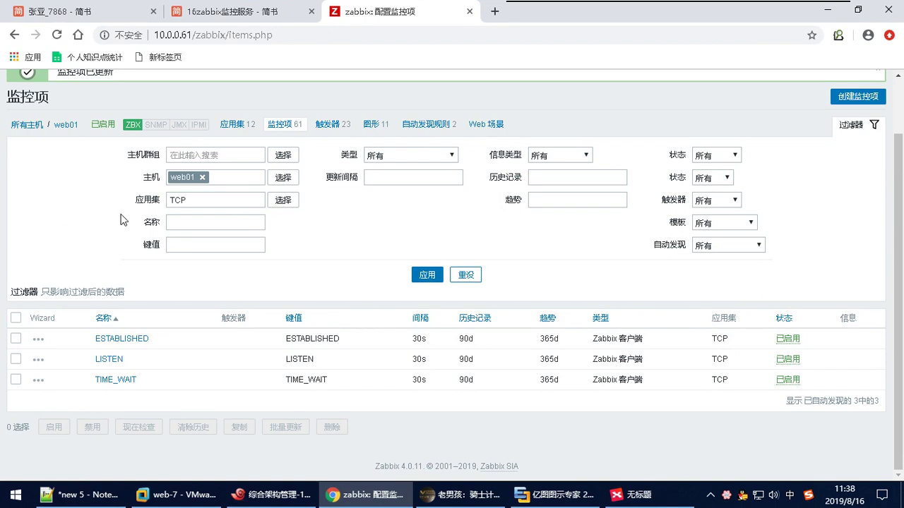
{"action": "scroll", "coordinate": [84, 226], "scroll_direction": "up", "scroll_amount": 1}
{"action": "mouse_move", "coordinate": [97, 91]}
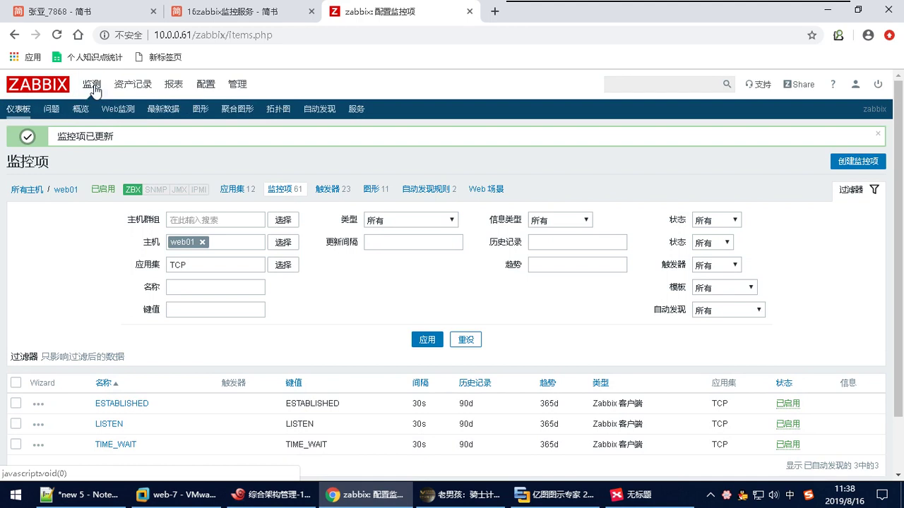
{"action": "left_click", "coordinate": [173, 112]}
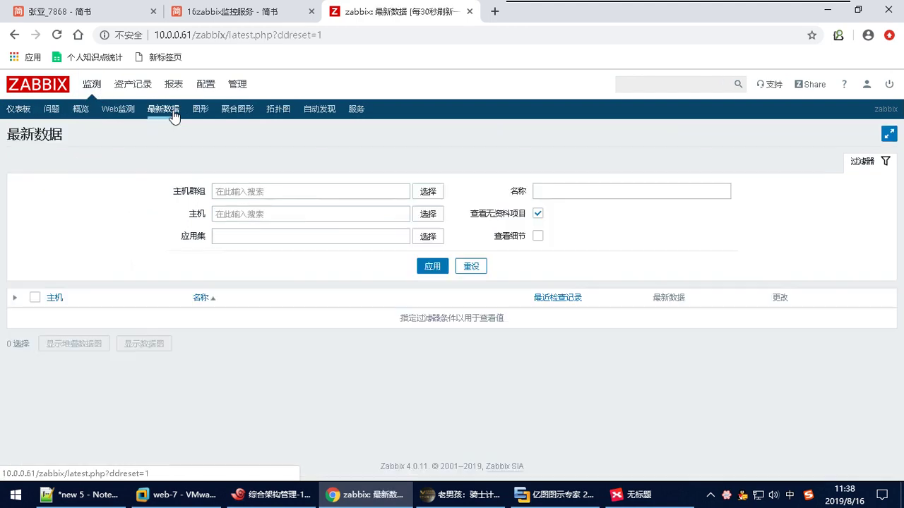
{"action": "left_click", "coordinate": [438, 240]}
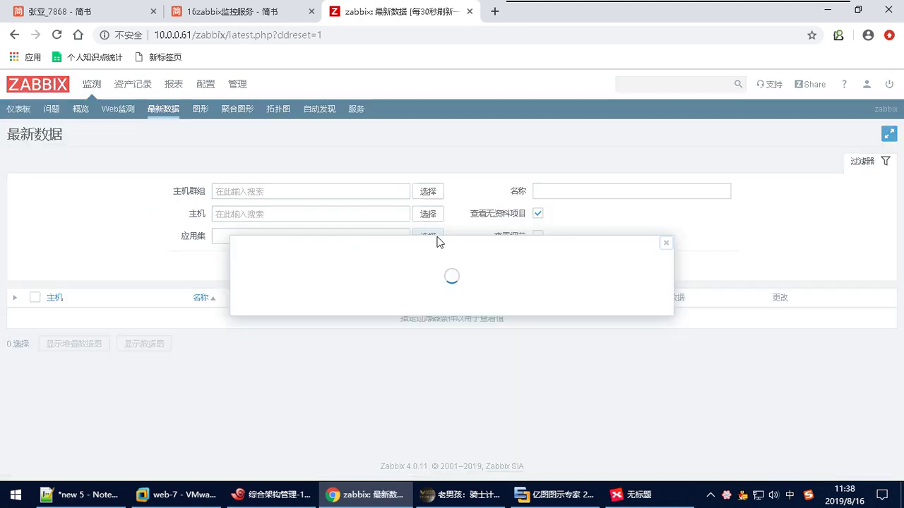
{"action": "left_click", "coordinate": [248, 370]}
{"action": "left_click", "coordinate": [428, 264]}
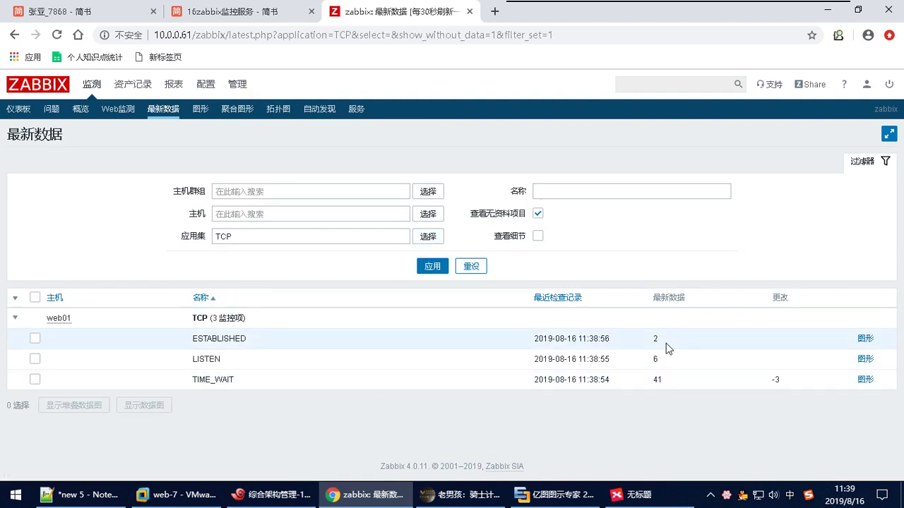
Capture the latest data page with red rectangles around 监测, 最新数据, the TCP filter and the 最新数据 and 更改 columns.
{"action": "key", "text": "ctrl+alt+a"}
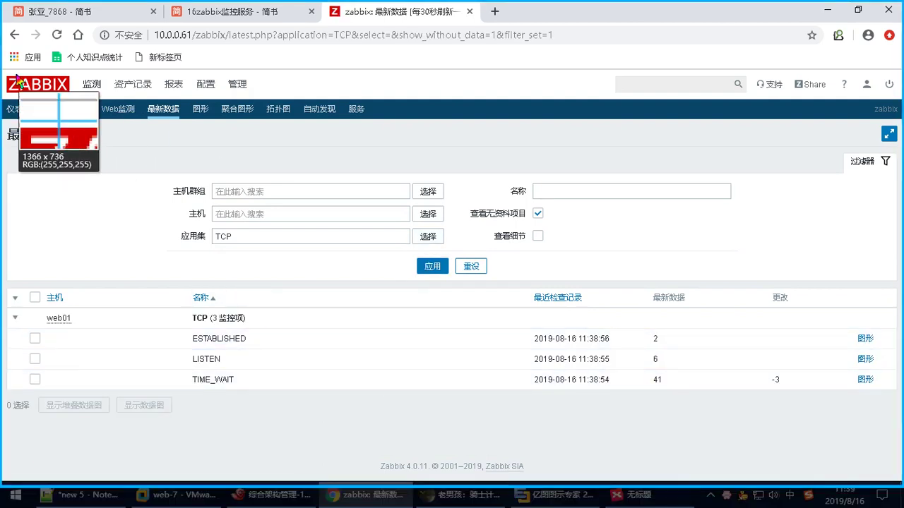
{"action": "mouse_move", "coordinate": [3, 71]}
{"action": "left_mouse_down"}
{"action": "mouse_move", "coordinate": [155, 166]}
{"action": "mouse_move", "coordinate": [898, 441]}
{"action": "mouse_move", "coordinate": [901, 423]}
{"action": "left_mouse_up"}
{"action": "left_click", "coordinate": [648, 437]}
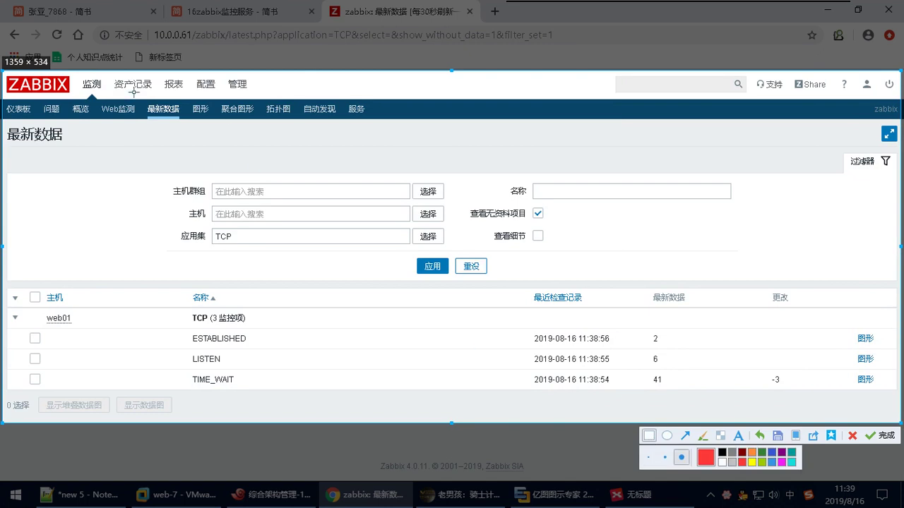
{"action": "mouse_move", "coordinate": [76, 72]}
{"action": "left_mouse_down"}
{"action": "mouse_move", "coordinate": [106, 99]}
{"action": "mouse_move", "coordinate": [184, 123]}
{"action": "left_mouse_up"}
{"action": "left_click_drag", "start_coordinate": [210, 226], "coordinate": [241, 245]}
{"action": "left_click_drag", "start_coordinate": [638, 282], "coordinate": [817, 405]}
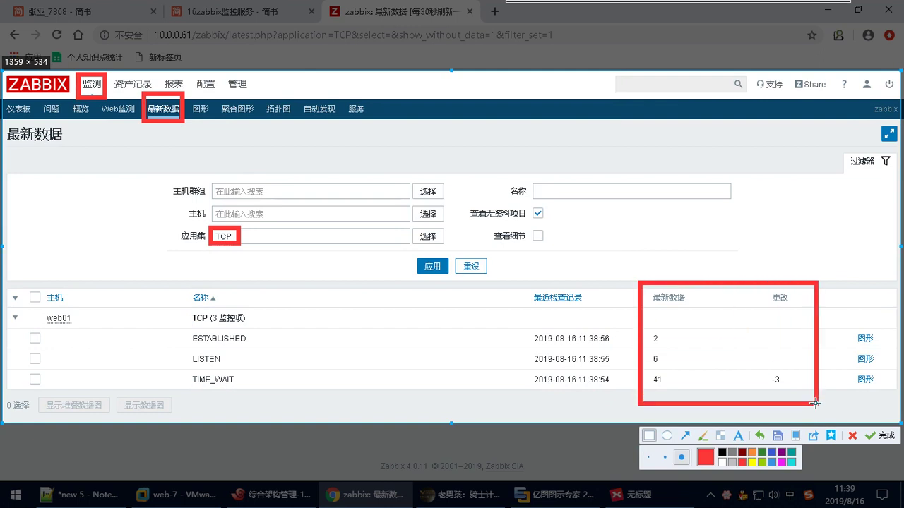
{"action": "left_click", "coordinate": [881, 435]}
Paste the latest data screenshot into the group chat, send it, and return to the Zabbix page.
{"action": "left_click", "coordinate": [480, 496]}
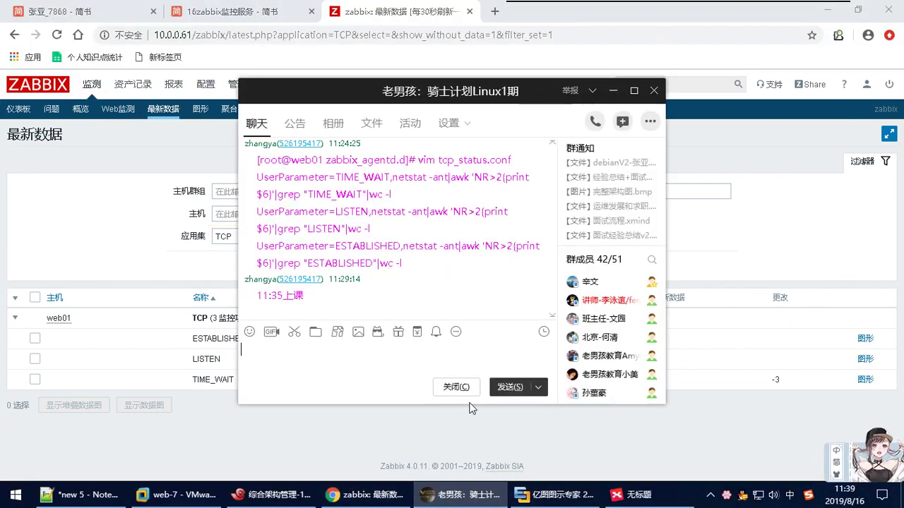
{"action": "key", "text": "ctrl+v"}
{"action": "left_click", "coordinate": [498, 384]}
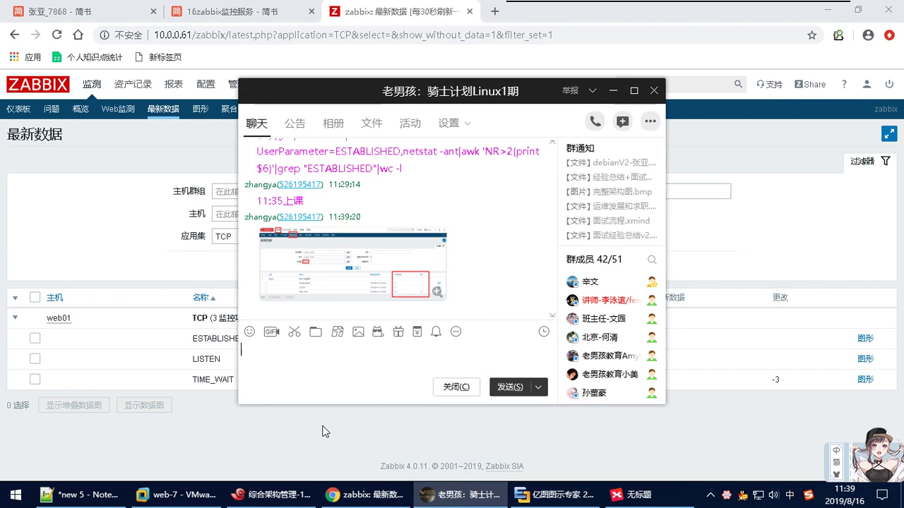
{"action": "left_click", "coordinate": [585, 20]}
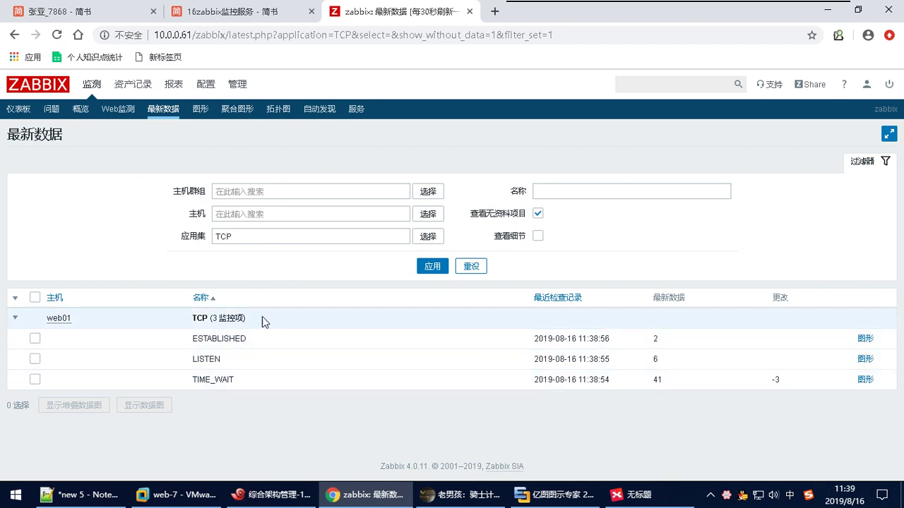
Reapply the TCP filter several times and examine how the TIME_WAIT item's latest value changes.
{"action": "left_click", "coordinate": [430, 266]}
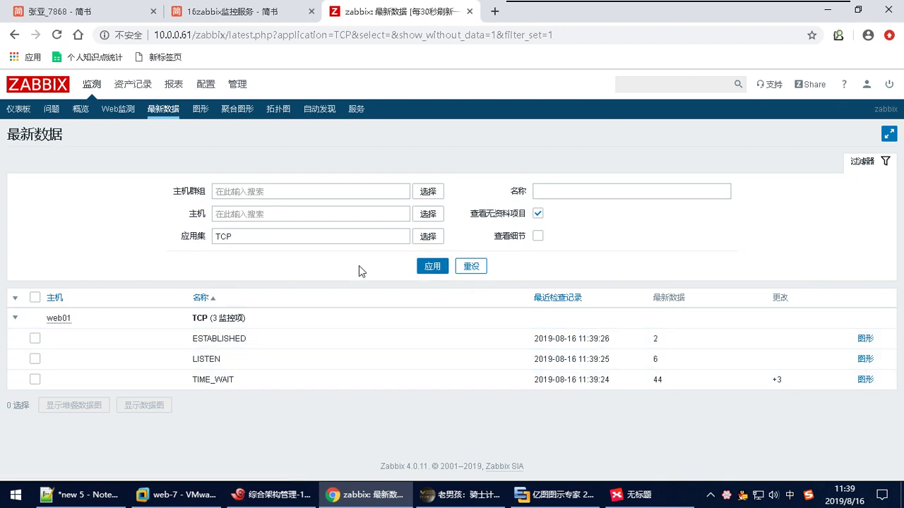
{"action": "double_click", "coordinate": [223, 381]}
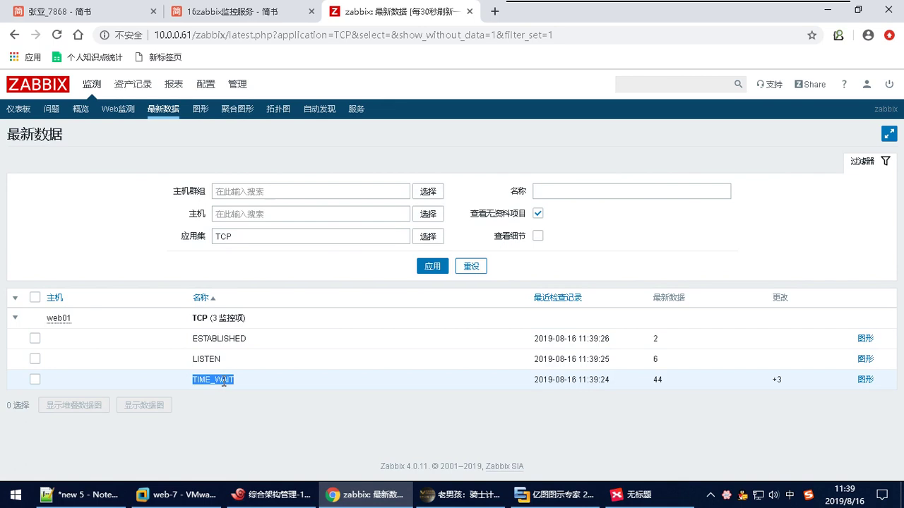
{"action": "left_click_drag", "start_coordinate": [664, 379], "coordinate": [654, 382]}
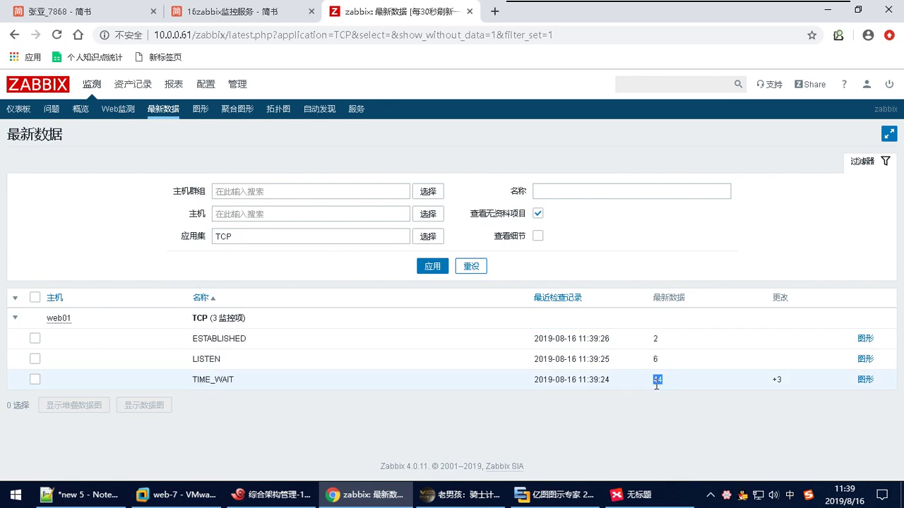
{"action": "left_click", "coordinate": [537, 397]}
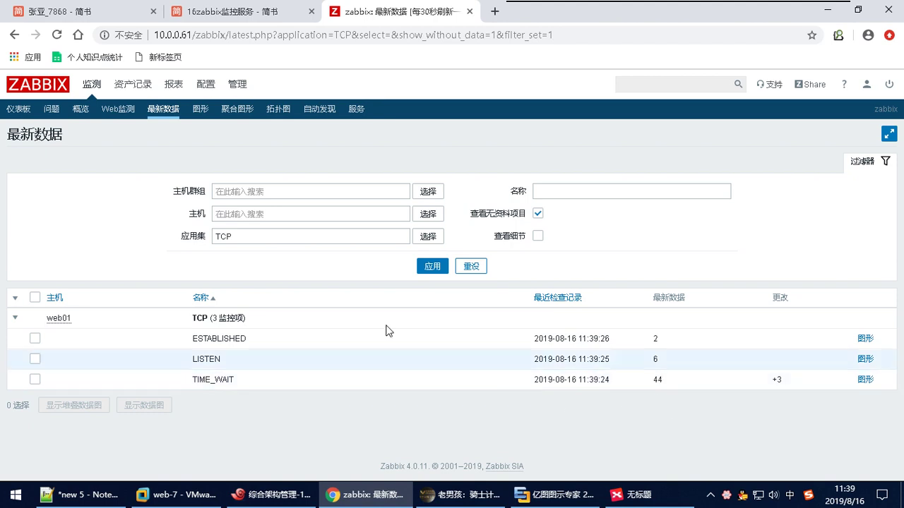
{"action": "left_click", "coordinate": [429, 270]}
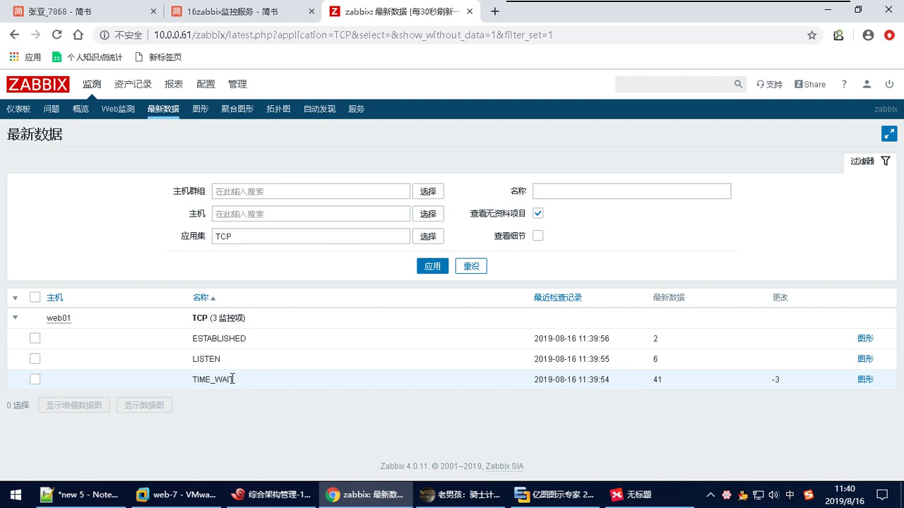
{"action": "left_click", "coordinate": [431, 266]}
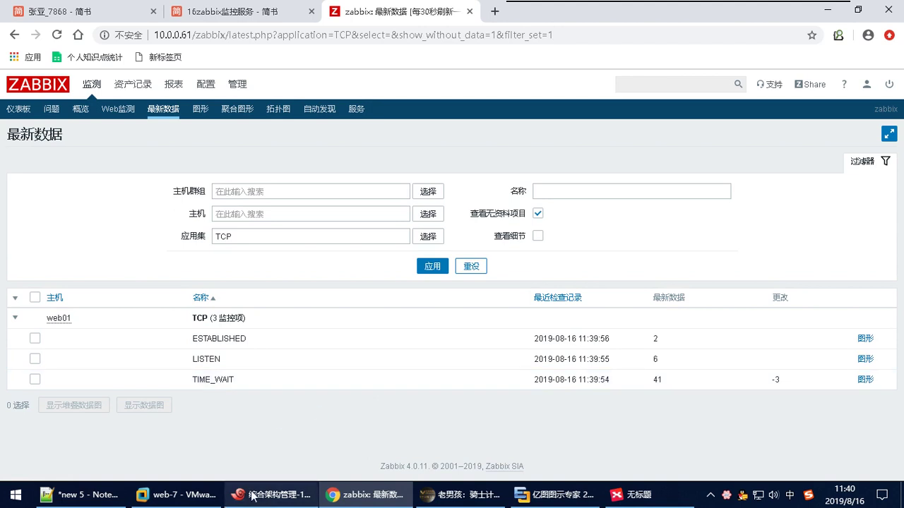
Switch to the 10.0.0.7 session in Xshell and rerun the earlier command that lists web01's TCP connections.
{"action": "mouse_move", "coordinate": [261, 496]}
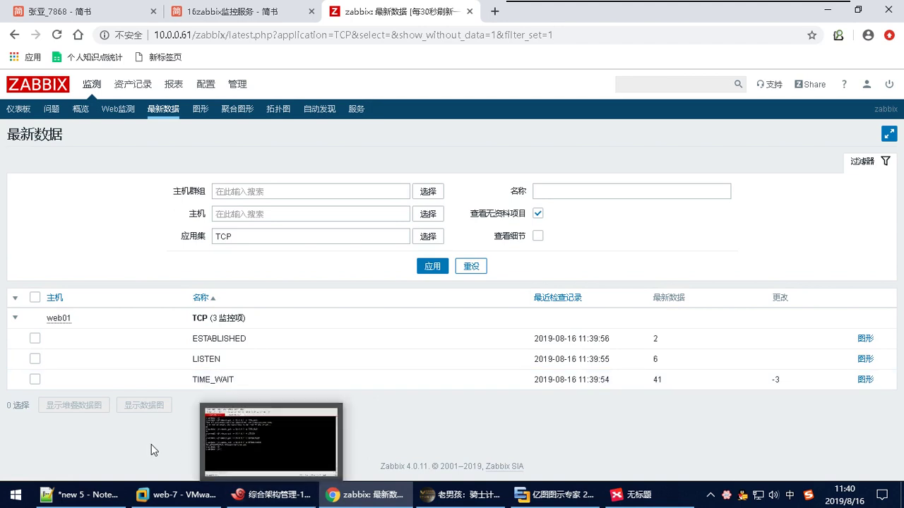
{"action": "left_click", "coordinate": [263, 496]}
{"action": "scroll", "coordinate": [326, 287], "scroll_direction": "up", "scroll_amount": 3}
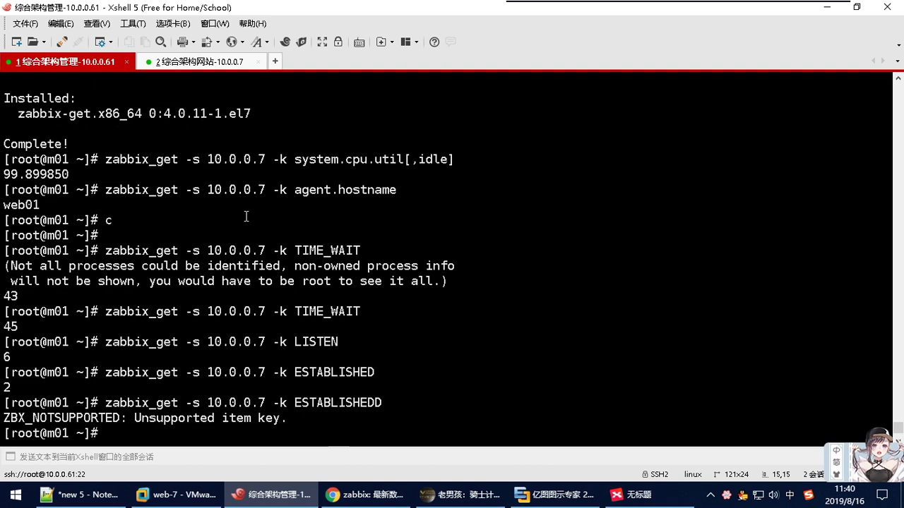
{"action": "left_click", "coordinate": [178, 64]}
{"action": "scroll", "coordinate": [304, 178], "scroll_direction": "up", "scroll_amount": 5}
{"action": "scroll", "coordinate": [304, 178], "scroll_direction": "up", "scroll_amount": 2}
{"action": "scroll", "coordinate": [637, 238], "scroll_direction": "up", "scroll_amount": 5}
{"action": "key", "text": "Up"}
{"action": "key", "text": "Up"}
{"action": "key", "text": "Up"}
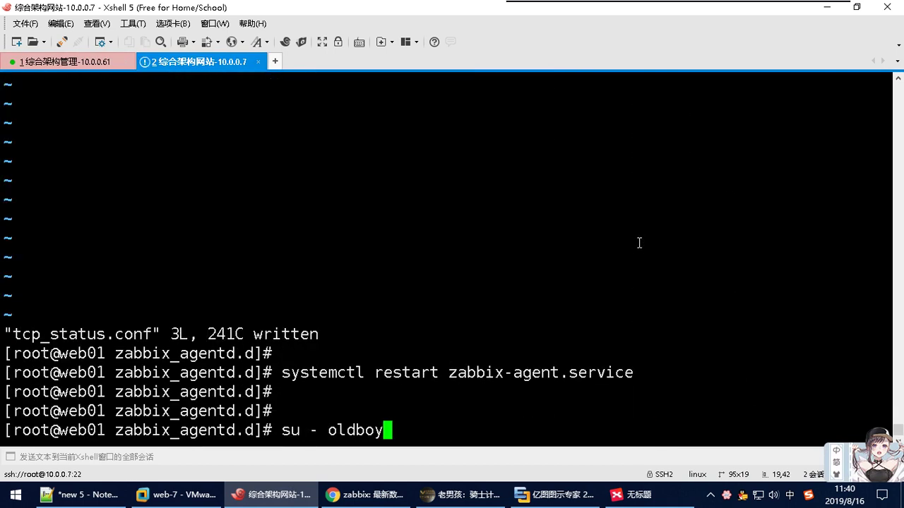
{"action": "key", "text": "Down"}
{"action": "key", "text": "Down"}
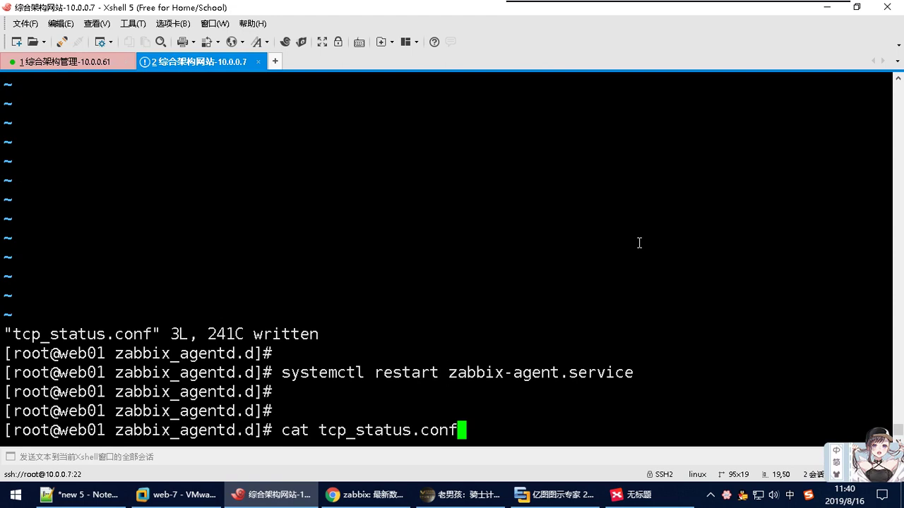
{"action": "key", "text": "Down"}
{"action": "key", "text": "Return"}
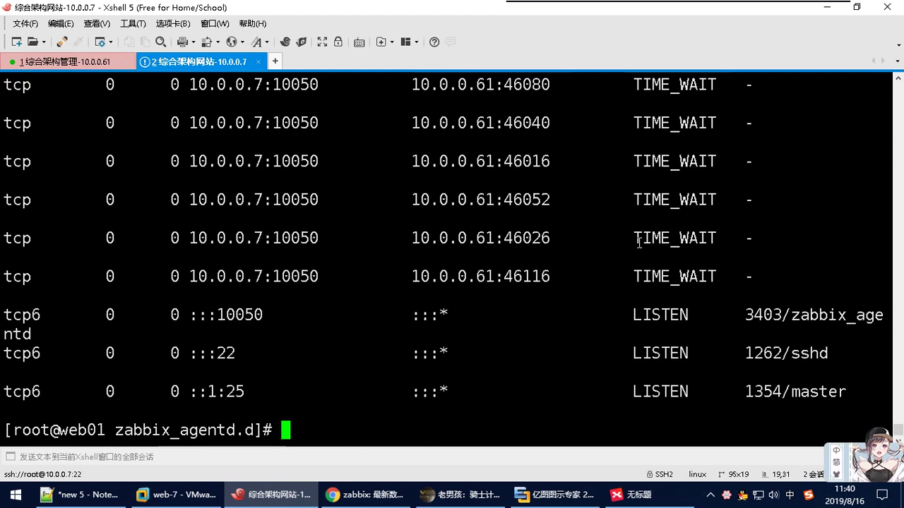
Examine the TIME_WAIT connections in the output, highlighting local port 10050 to identify which service they belong to.
{"action": "scroll", "coordinate": [727, 238], "scroll_direction": "up", "scroll_amount": 3}
{"action": "scroll", "coordinate": [769, 256], "scroll_direction": "up", "scroll_amount": 3}
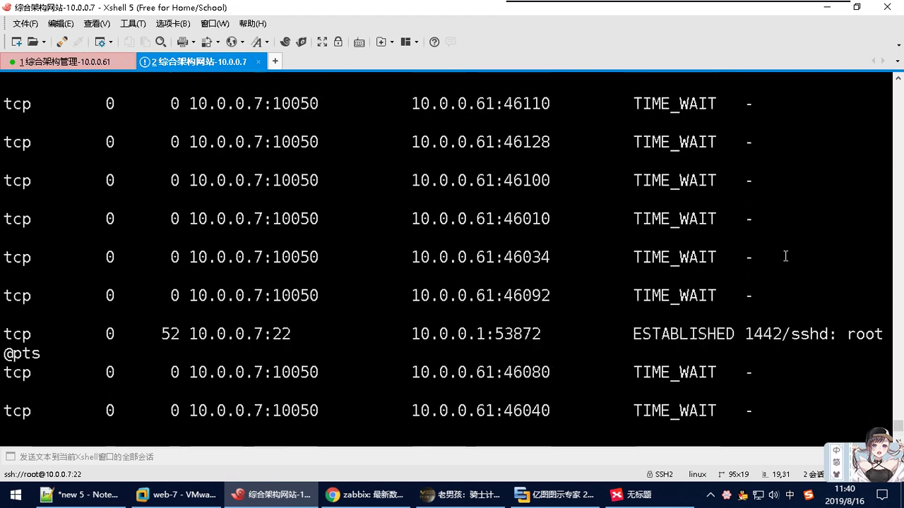
{"action": "scroll", "coordinate": [758, 262], "scroll_direction": "up", "scroll_amount": 2}
{"action": "left_click_drag", "start_coordinate": [254, 238], "coordinate": [262, 238]}
{"action": "double_click", "coordinate": [302, 238]}
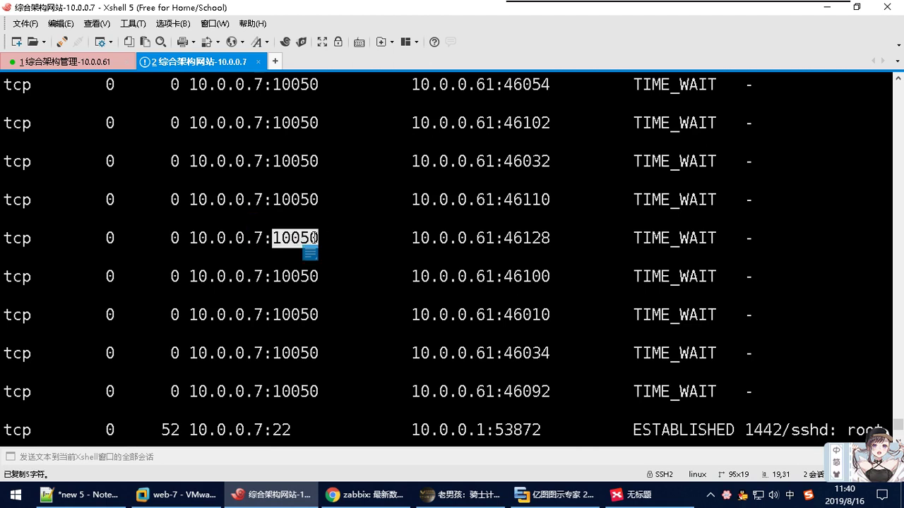
{"action": "scroll", "coordinate": [337, 245], "scroll_direction": "up", "scroll_amount": 3}
{"action": "scroll", "coordinate": [337, 245], "scroll_direction": "up", "scroll_amount": 10}
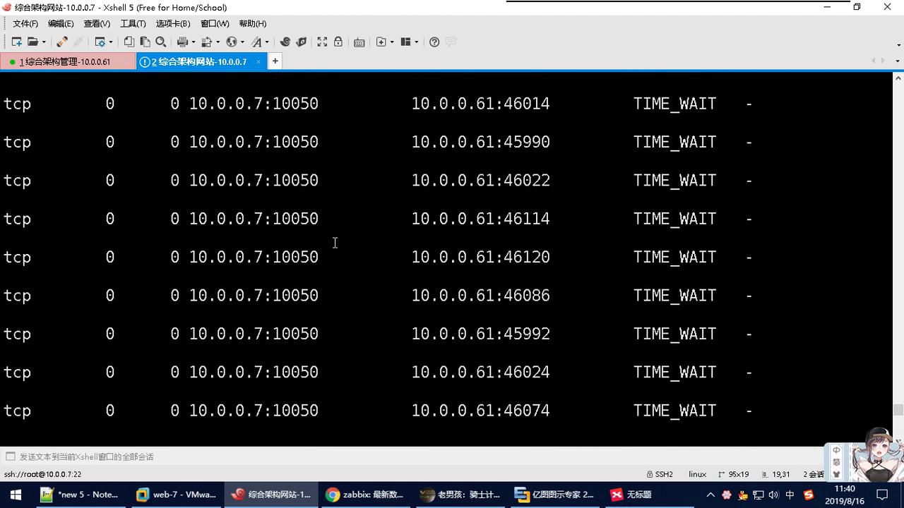
{"action": "scroll", "coordinate": [342, 246], "scroll_direction": "down", "scroll_amount": 15}
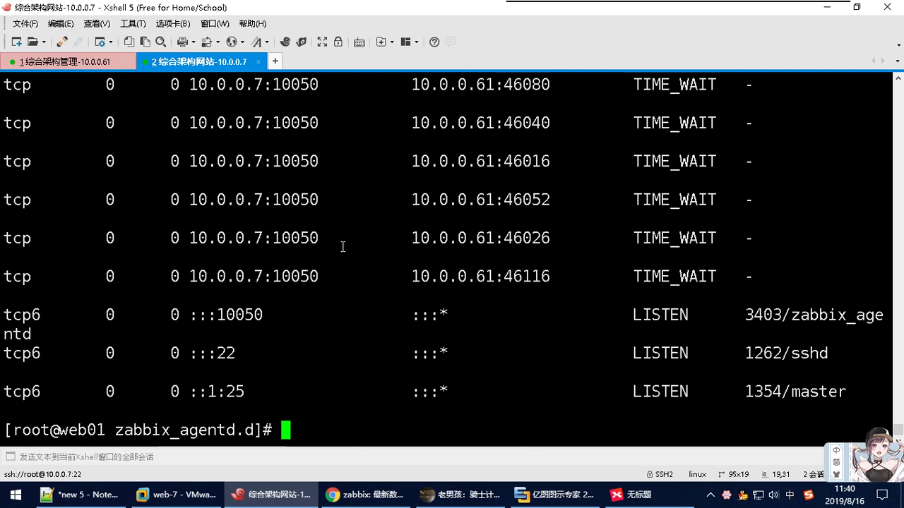
{"action": "scroll", "coordinate": [343, 246], "scroll_direction": "up", "scroll_amount": 5}
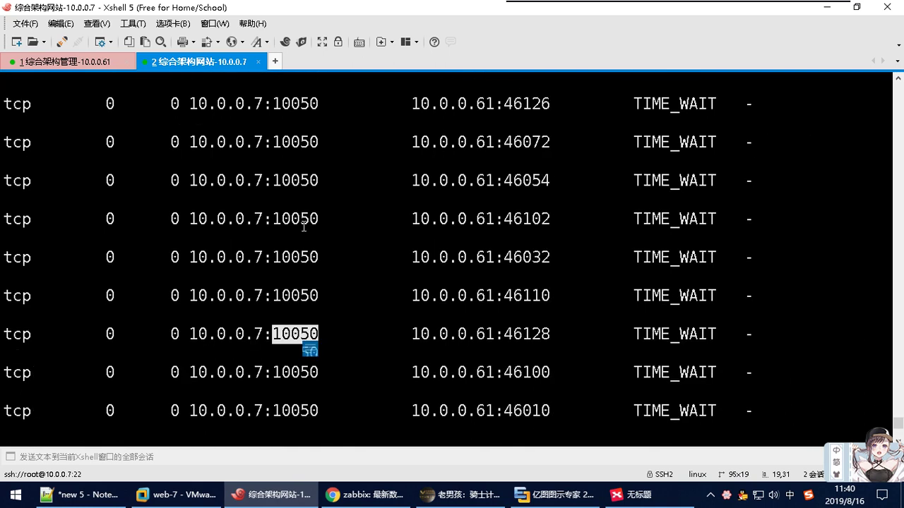
Switch to the 10.0.0.61 session in Xshell, return to the Zabbix latest data page, and examine the TIME_WAIT item's latest value.
{"action": "left_click", "coordinate": [73, 61]}
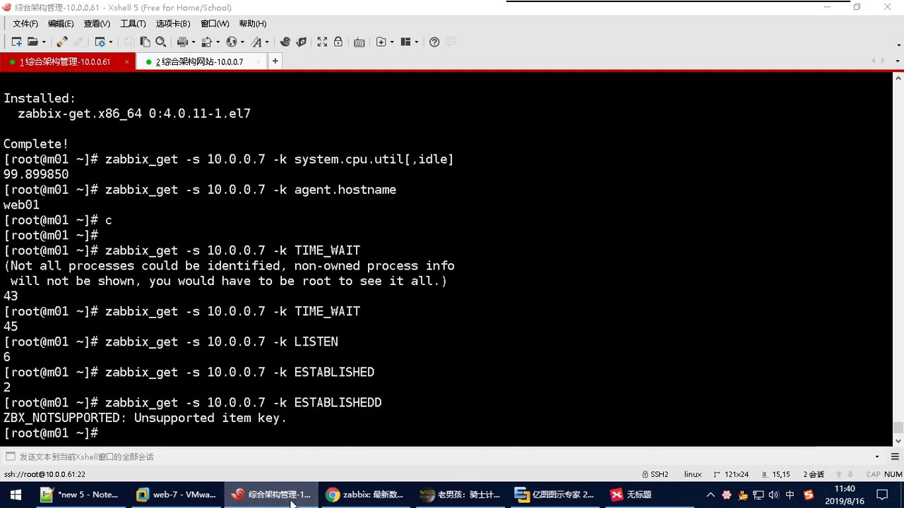
{"action": "left_click", "coordinate": [333, 497]}
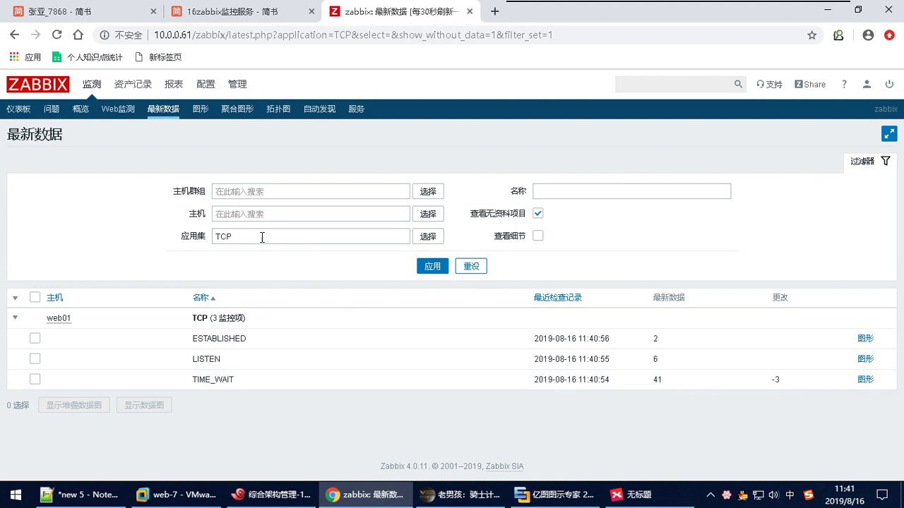
{"action": "double_click", "coordinate": [658, 379]}
{"action": "left_click", "coordinate": [658, 403]}
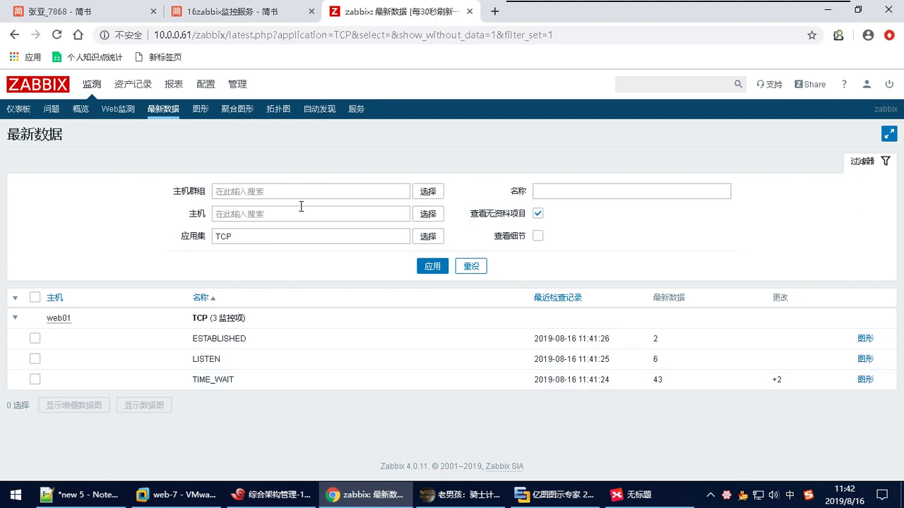
Open the Zabbix dashboard and examine its system information and problem widgets for alerts.
{"action": "left_click", "coordinate": [22, 94]}
{"action": "scroll", "coordinate": [211, 339], "scroll_direction": "down", "scroll_amount": 2}
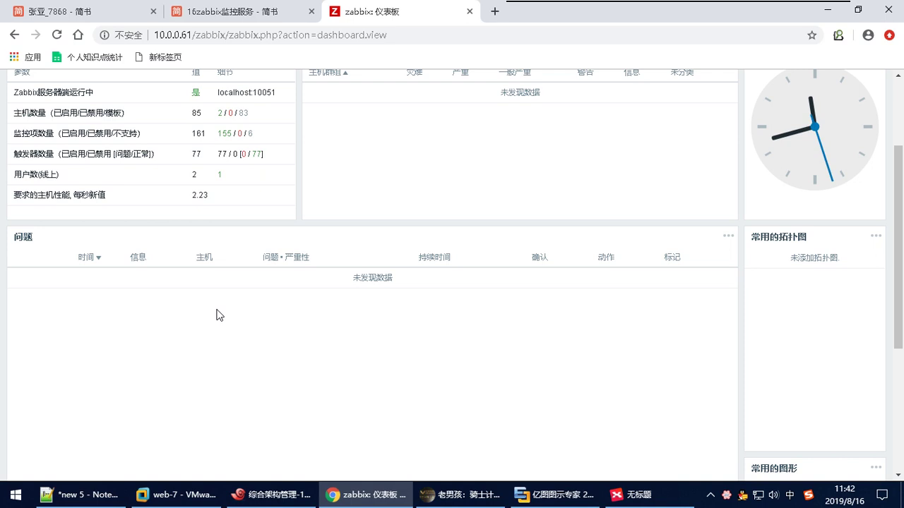
{"action": "scroll", "coordinate": [215, 310], "scroll_direction": "up", "scroll_amount": 2}
{"action": "scroll", "coordinate": [322, 197], "scroll_direction": "down", "scroll_amount": 1}
{"action": "scroll", "coordinate": [322, 197], "scroll_direction": "down", "scroll_amount": 1}
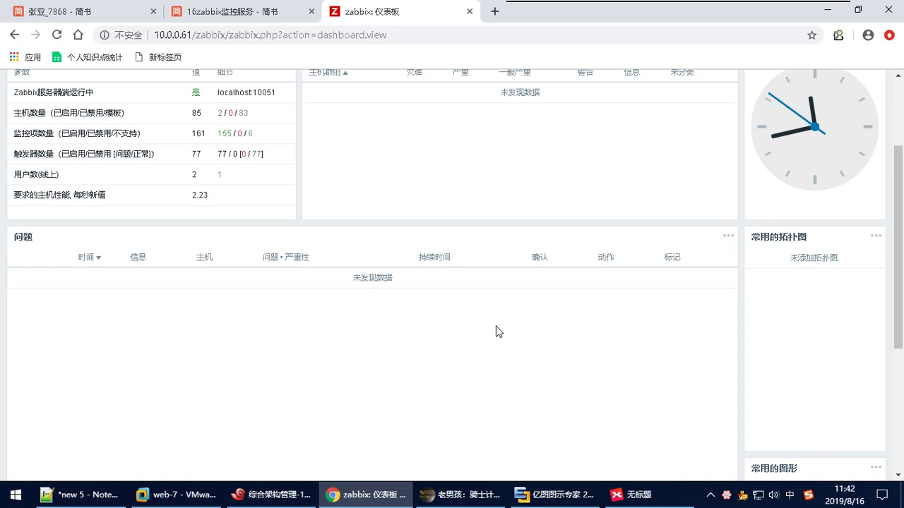
{"action": "scroll", "coordinate": [496, 332], "scroll_direction": "up", "scroll_amount": 2}
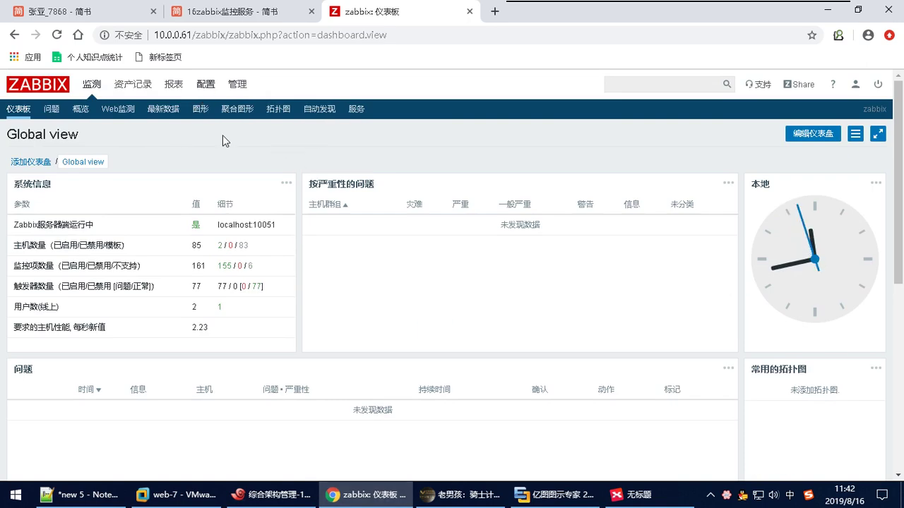
Switch to Notepad++, review the notes defining monitoring terms such as 触发器, and return to the Zabbix dashboard.
{"action": "left_click", "coordinate": [71, 498]}
{"action": "scroll", "coordinate": [451, 268], "scroll_direction": "up", "scroll_amount": 8}
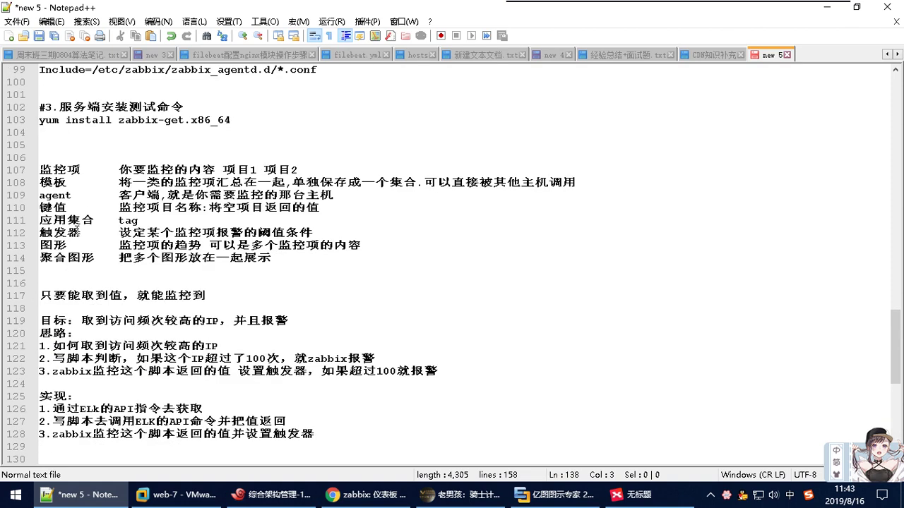
{"action": "left_click", "coordinate": [827, 8]}
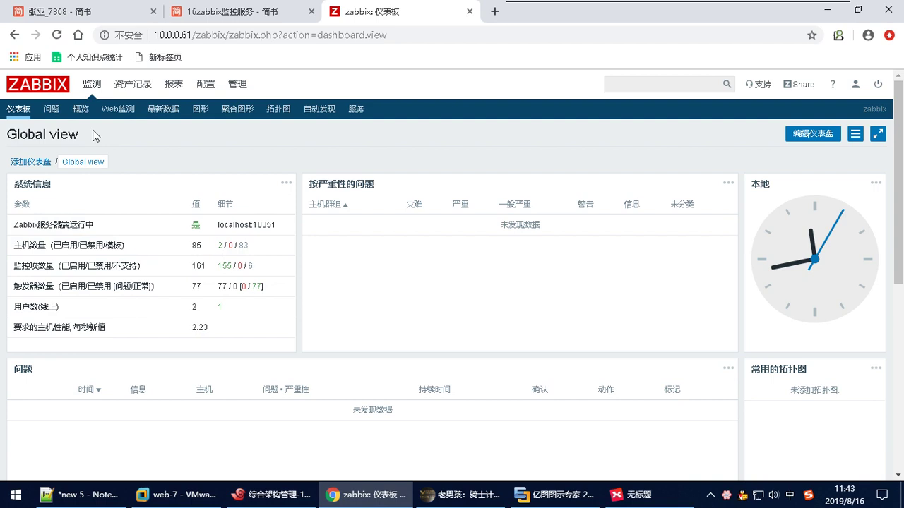
Open host web01's trigger configuration, look through its existing triggers, and start creating a new trigger.
{"action": "mouse_move", "coordinate": [205, 92]}
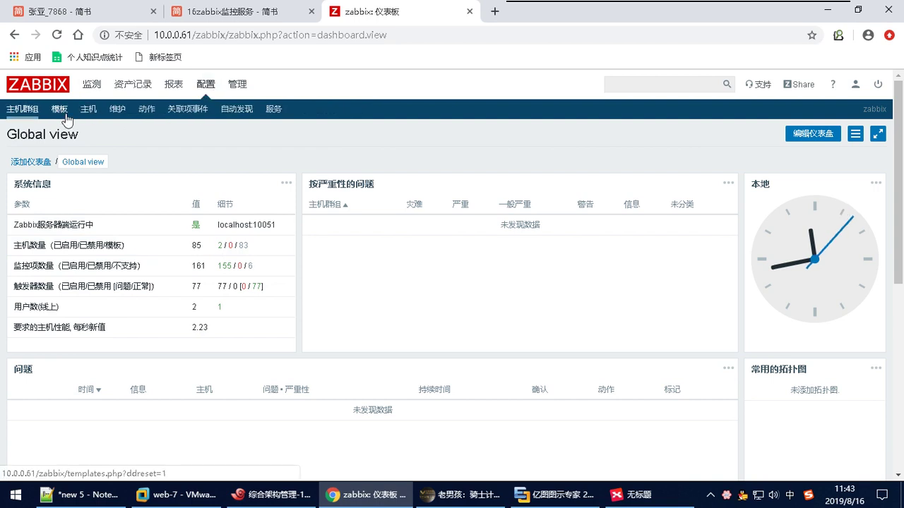
{"action": "left_click", "coordinate": [88, 109]}
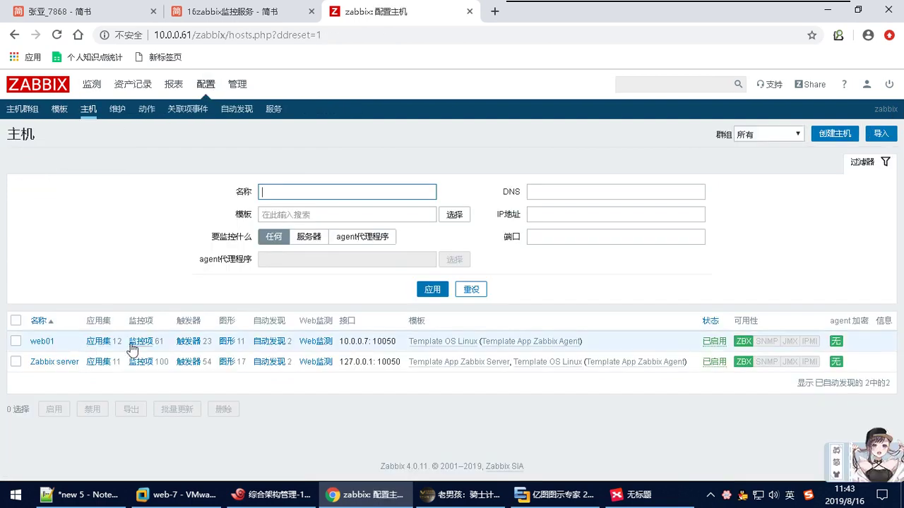
{"action": "left_click", "coordinate": [188, 342]}
{"action": "scroll", "coordinate": [308, 306], "scroll_direction": "down", "scroll_amount": 5}
{"action": "scroll", "coordinate": [308, 306], "scroll_direction": "up", "scroll_amount": 5}
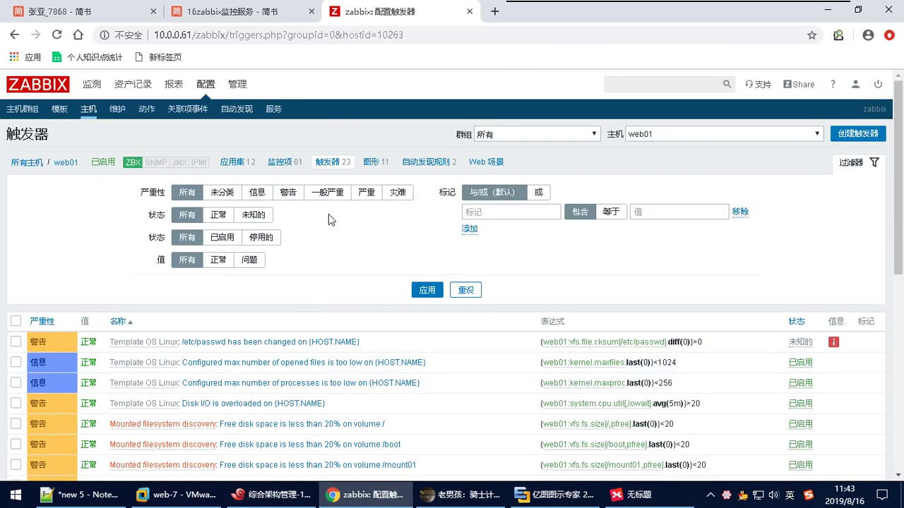
{"action": "scroll", "coordinate": [318, 233], "scroll_direction": "down", "scroll_amount": 10}
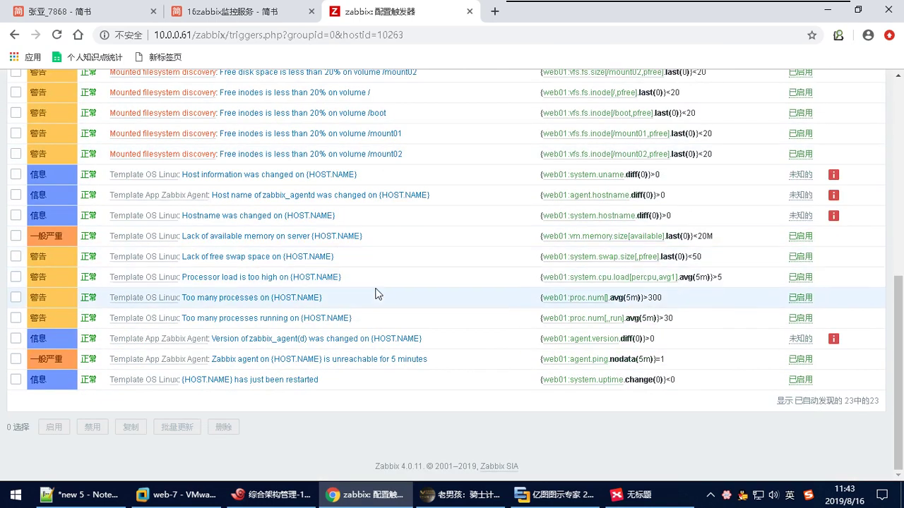
{"action": "scroll", "coordinate": [375, 293], "scroll_direction": "up", "scroll_amount": 9}
{"action": "scroll", "coordinate": [375, 296], "scroll_direction": "up", "scroll_amount": 1}
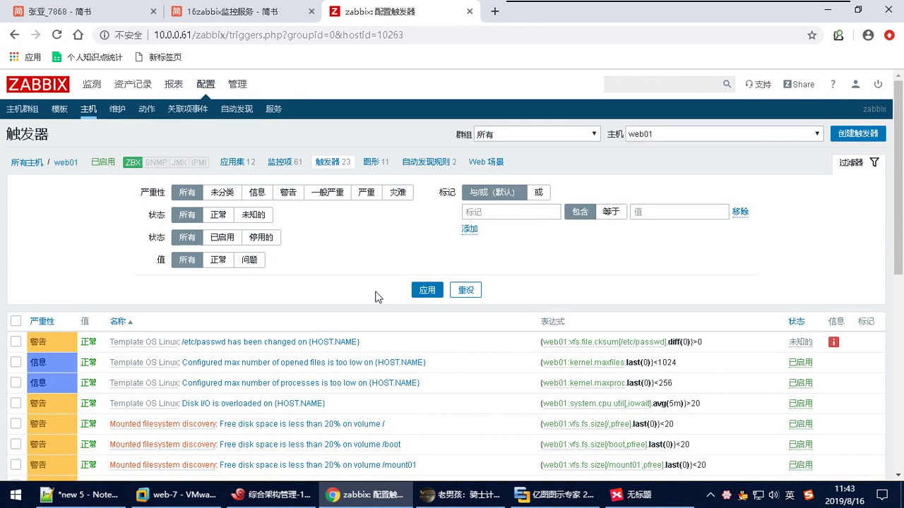
{"action": "left_click", "coordinate": [856, 141]}
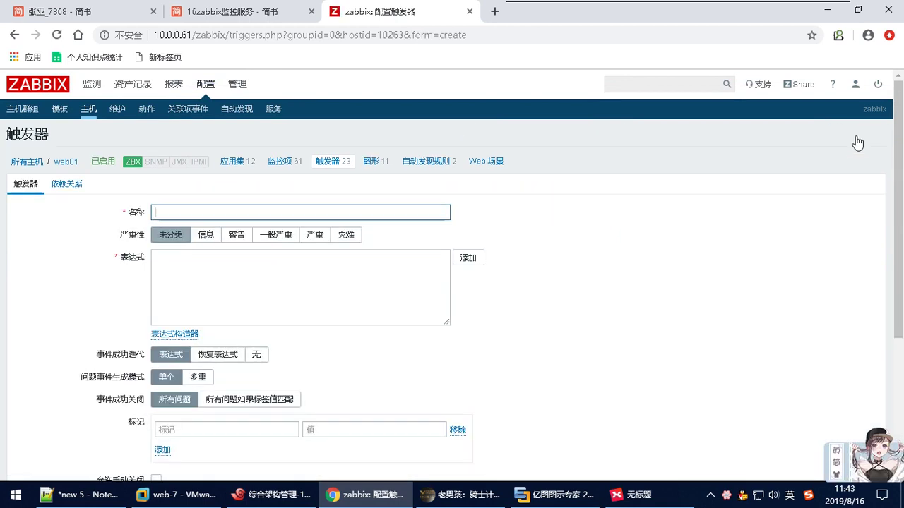
{"action": "type", "text": "TIME_WATI"}
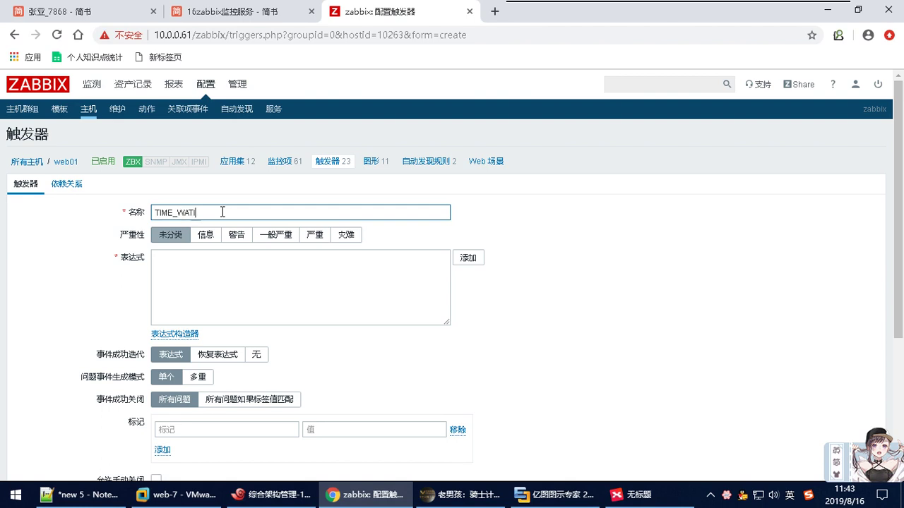
{"action": "type", "text": "W"}
{"action": "key", "text": "BackSpace"}
{"action": "key", "text": "BackSpace"}
{"action": "key", "text": "BackSpace"}
{"action": "key", "text": "BackSpace"}
{"action": "key", "text": "BackSpace"}
{"action": "key", "text": "BackSpace"}
Copy TIME_WAIT from a zabbix_get command in the Xshell 10.0.0.61 session and paste it into the new trigger's name in Zabbix.
{"action": "left_click", "coordinate": [270, 497]}
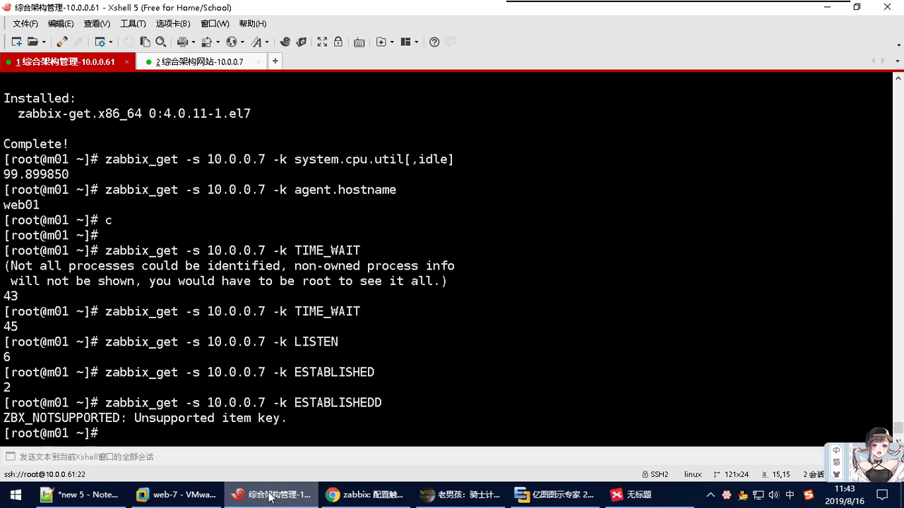
{"action": "double_click", "coordinate": [317, 311]}
{"action": "right_click", "coordinate": [317, 310]}
{"action": "left_click", "coordinate": [382, 178]}
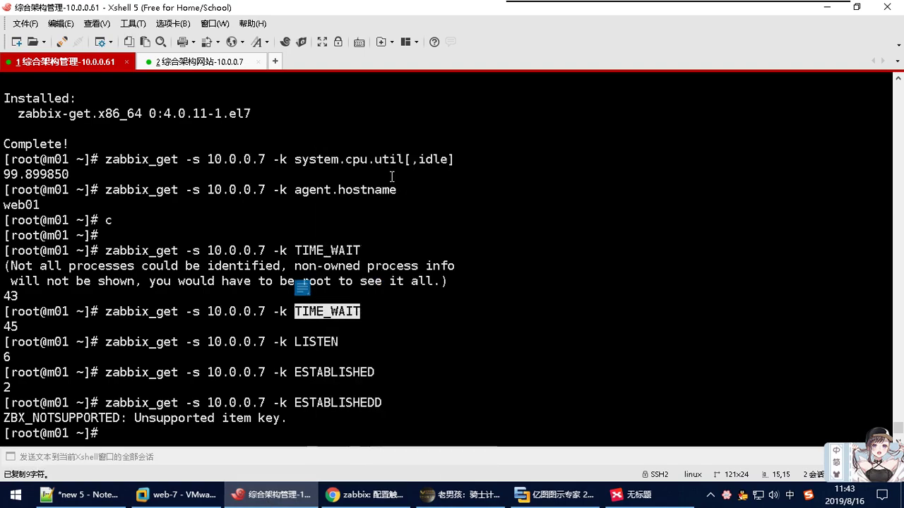
{"action": "left_click", "coordinate": [826, 7]}
{"action": "key", "text": "ctrl+v"}
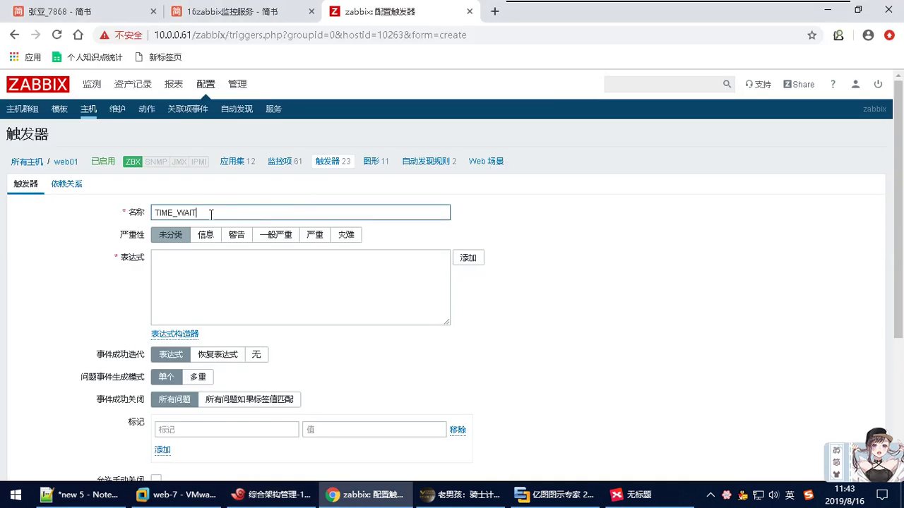
Complete the trigger's name as TIME_WAIT连接数过多 and set its severity to 警告.
{"action": "key", "text": "shift"}
{"action": "type", "text": "guoduo"}
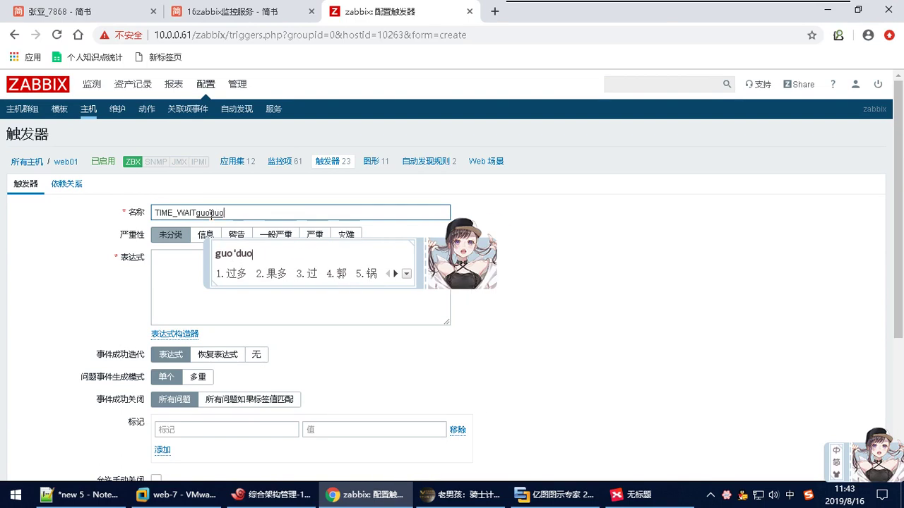
{"action": "key", "text": "Escape"}
{"action": "type", "text": "l"}
{"action": "key", "text": "BackSpace"}
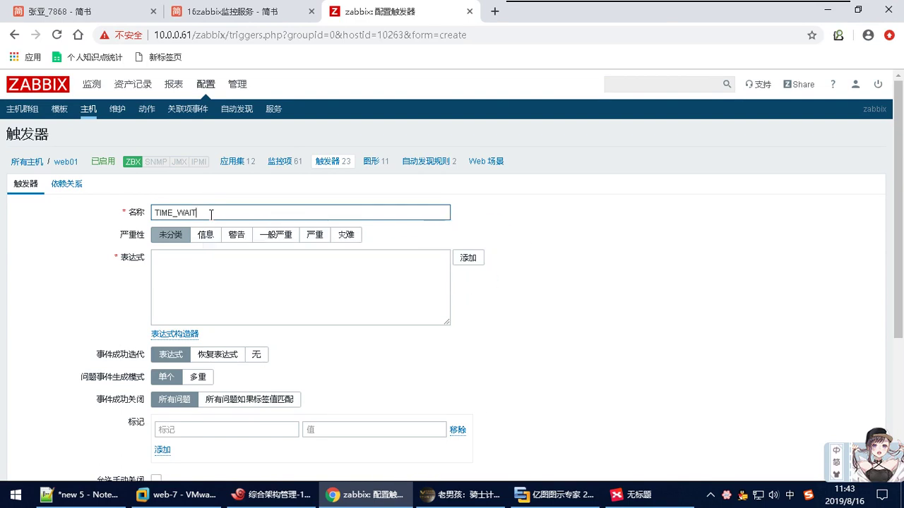
{"action": "type", "text": "lianjieshu"}
{"action": "key", "text": "space"}
{"action": "type", "text": "guoduo"}
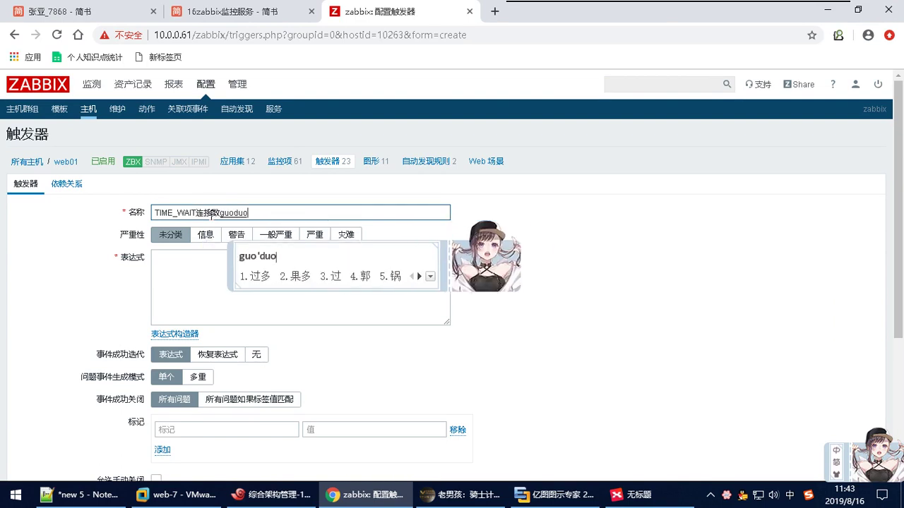
{"action": "key", "text": "space"}
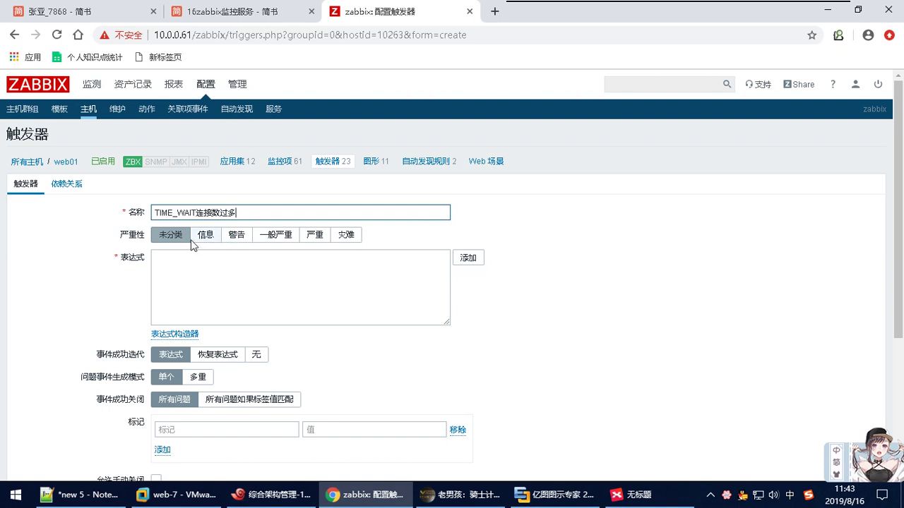
{"action": "left_click", "coordinate": [235, 235]}
{"action": "left_click", "coordinate": [253, 274]}
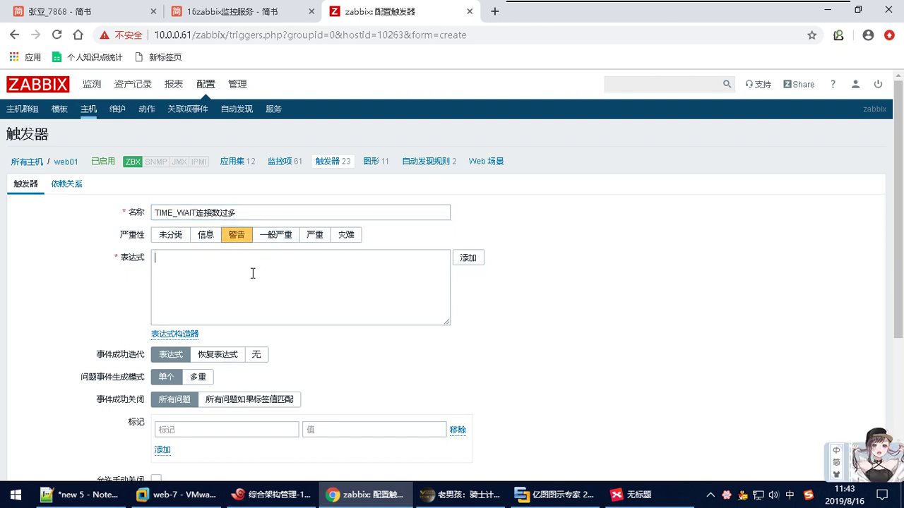
{"action": "scroll", "coordinate": [252, 272], "scroll_direction": "down", "scroll_amount": 1}
{"action": "scroll", "coordinate": [252, 273], "scroll_direction": "up", "scroll_amount": 1}
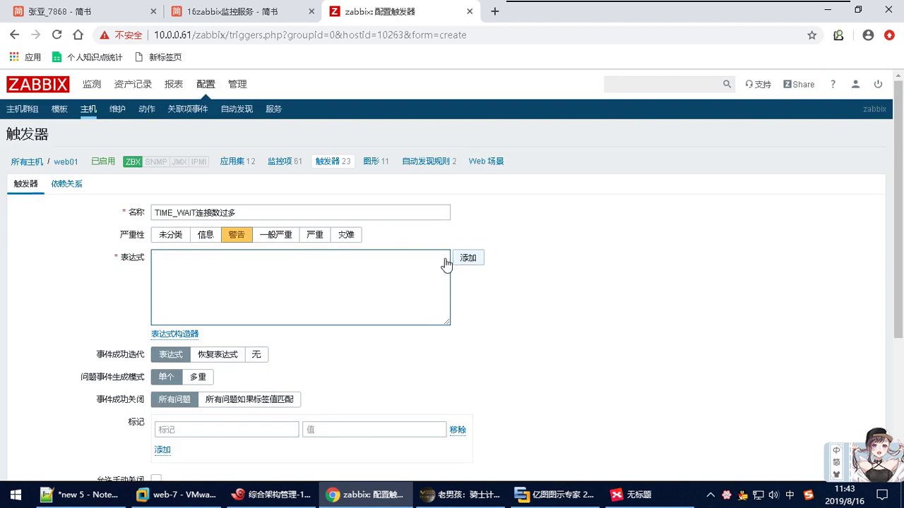
Capture the trigger form and frame 配置, 主机, web01, 触发器, the name, the 警告 severity and the expression's 添加 option in red.
{"action": "key", "text": "ctrl+alt+a"}
{"action": "mouse_move", "coordinate": [3, 70]}
{"action": "left_mouse_down"}
{"action": "mouse_move", "coordinate": [765, 365]}
{"action": "mouse_move", "coordinate": [805, 480]}
{"action": "mouse_move", "coordinate": [797, 474]}
{"action": "left_mouse_up"}
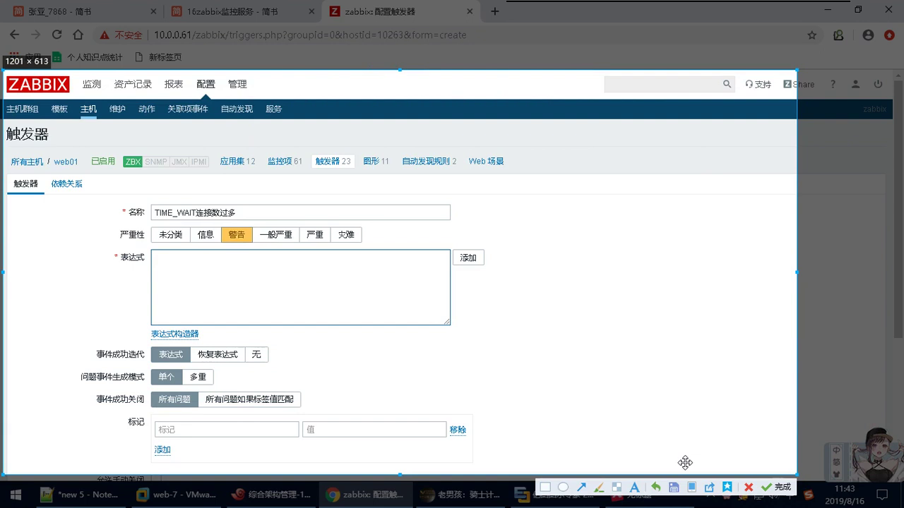
{"action": "left_click", "coordinate": [545, 487]}
{"action": "left_click_drag", "start_coordinate": [188, 72], "coordinate": [221, 96]}
{"action": "left_click_drag", "start_coordinate": [76, 100], "coordinate": [102, 122]}
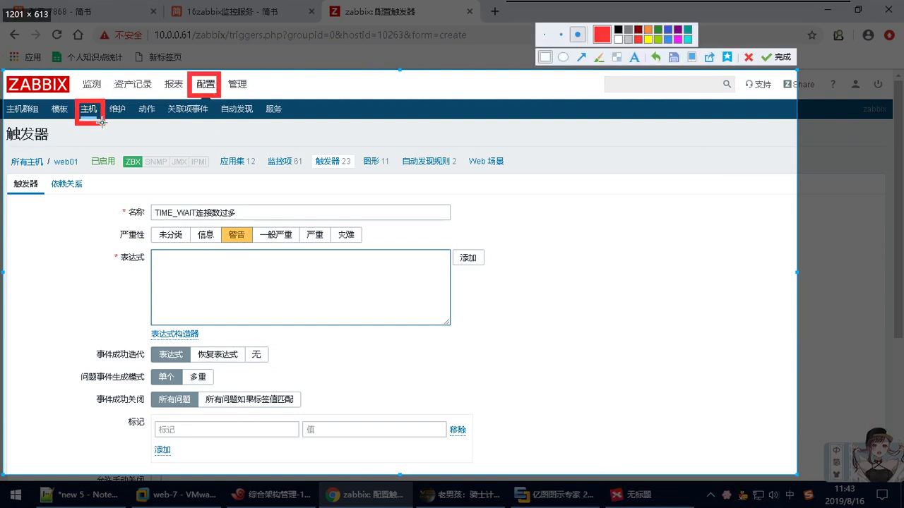
{"action": "left_click_drag", "start_coordinate": [46, 148], "coordinate": [84, 171]}
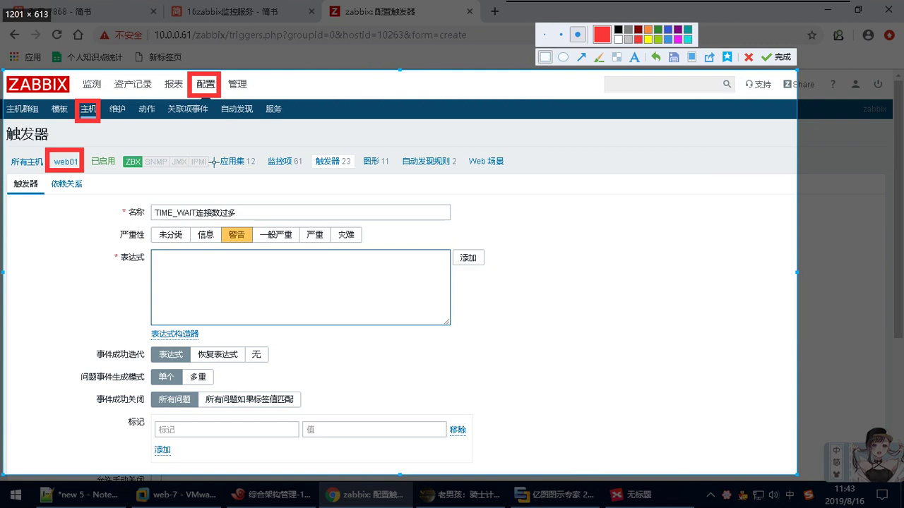
{"action": "left_click_drag", "start_coordinate": [307, 147], "coordinate": [353, 175]}
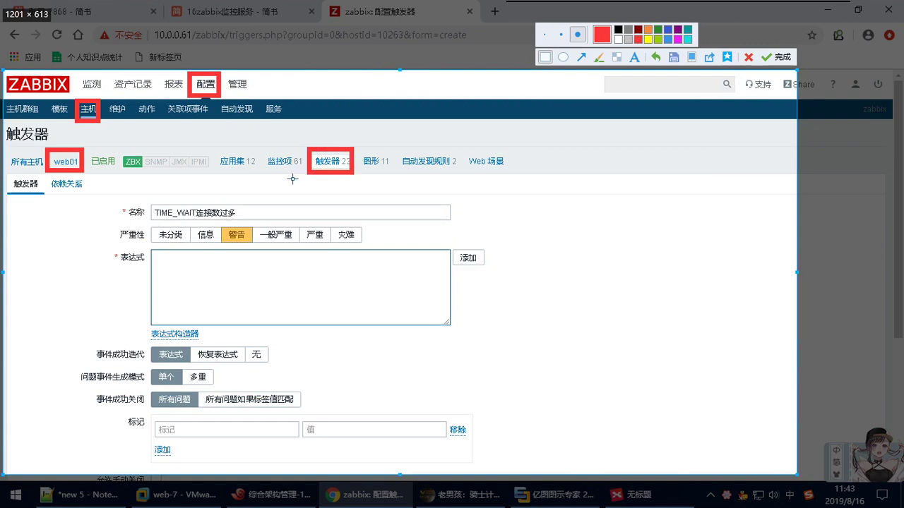
{"action": "left_click_drag", "start_coordinate": [4, 168], "coordinate": [40, 200]}
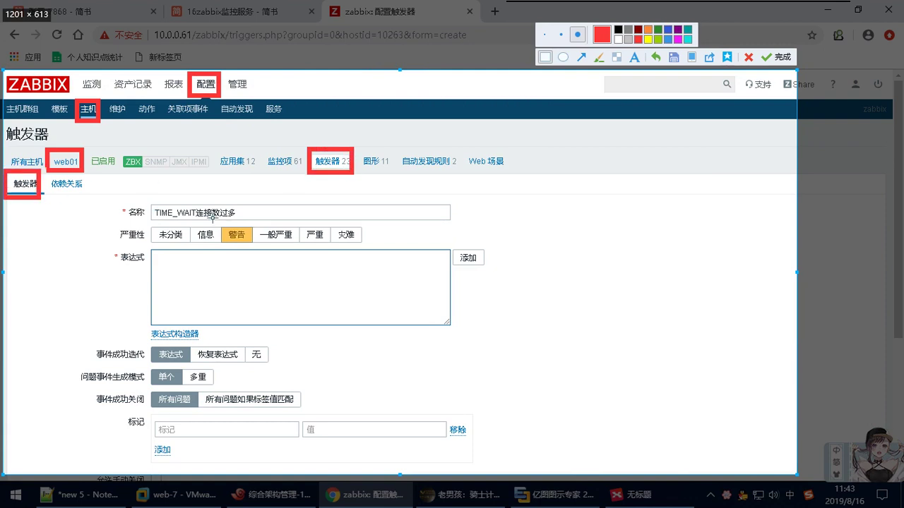
{"action": "mouse_move", "coordinate": [145, 199]}
{"action": "left_mouse_down"}
{"action": "mouse_move", "coordinate": [242, 217]}
{"action": "mouse_move", "coordinate": [254, 247]}
{"action": "left_mouse_up"}
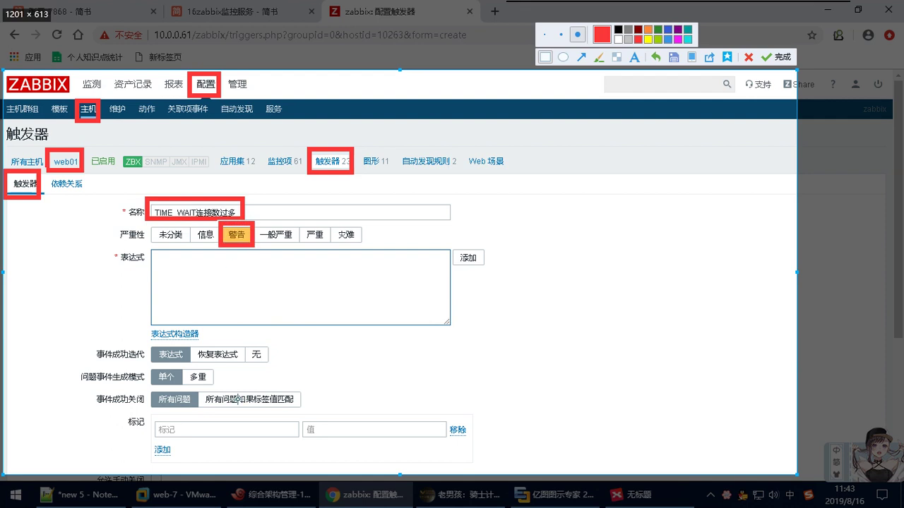
{"action": "left_click_drag", "start_coordinate": [452, 240], "coordinate": [491, 275]}
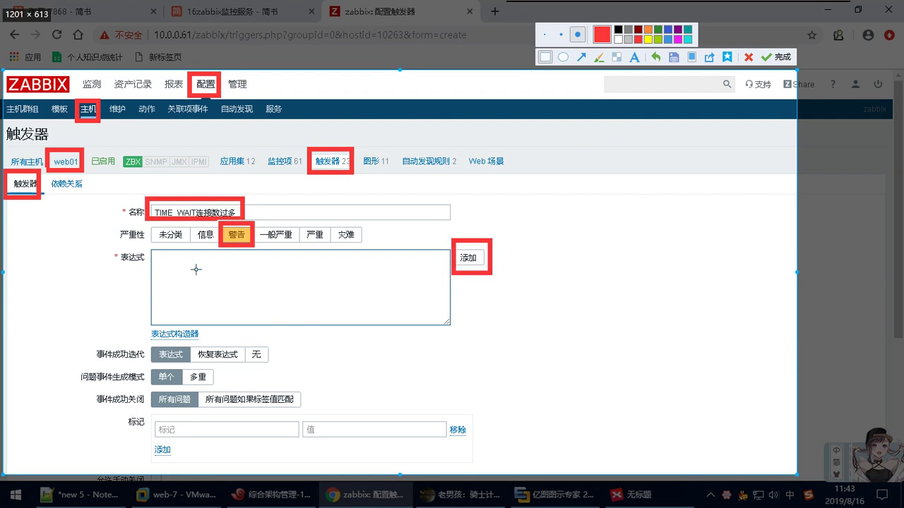
Finish the annotated screenshot, send it to the group chat, and return to the trigger form.
{"action": "left_click", "coordinate": [776, 56]}
{"action": "left_click", "coordinate": [508, 387]}
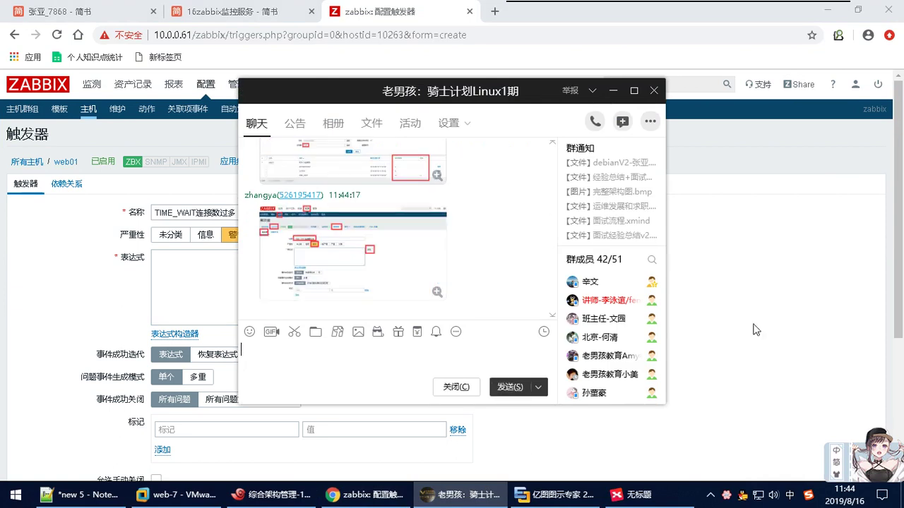
{"action": "left_click", "coordinate": [755, 330]}
Start adding a condition to the trigger's expression and select web01's TIME_WAIT as its monitored item.
{"action": "left_click", "coordinate": [473, 265]}
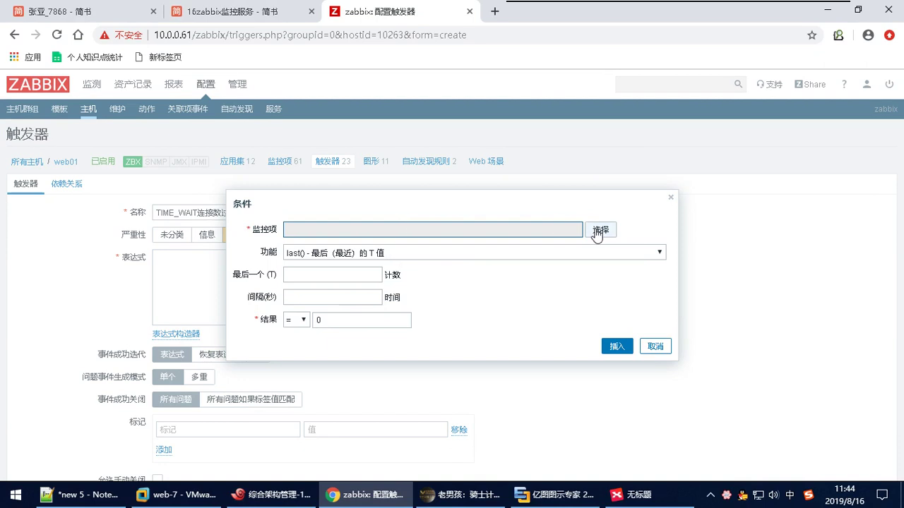
{"action": "left_click", "coordinate": [529, 205]}
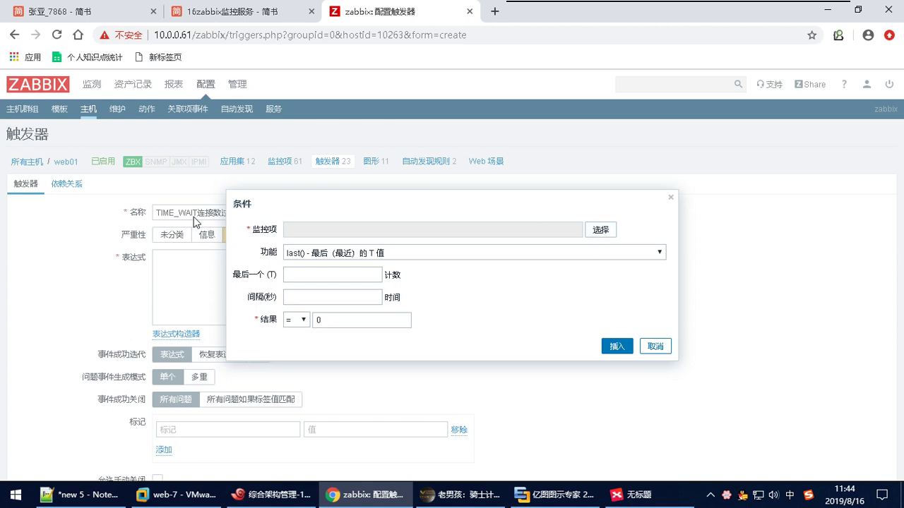
{"action": "left_click", "coordinate": [602, 231]}
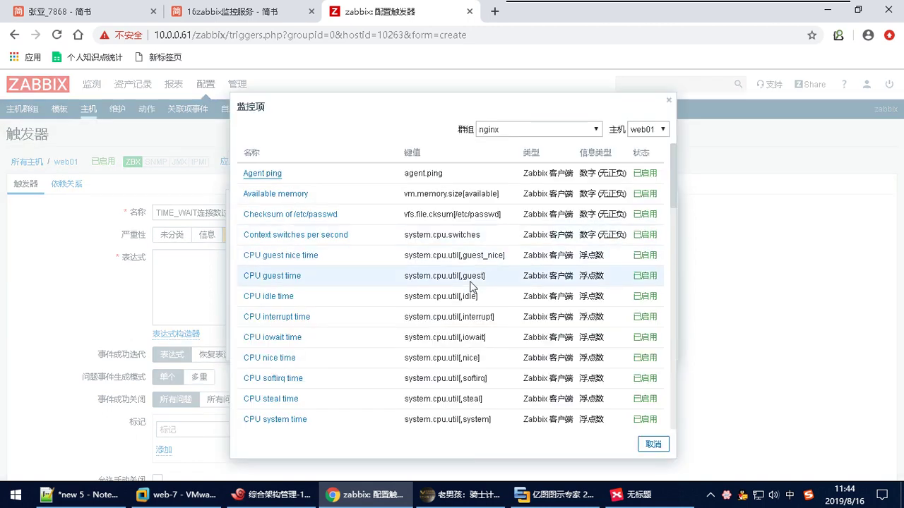
{"action": "left_click", "coordinate": [519, 131]}
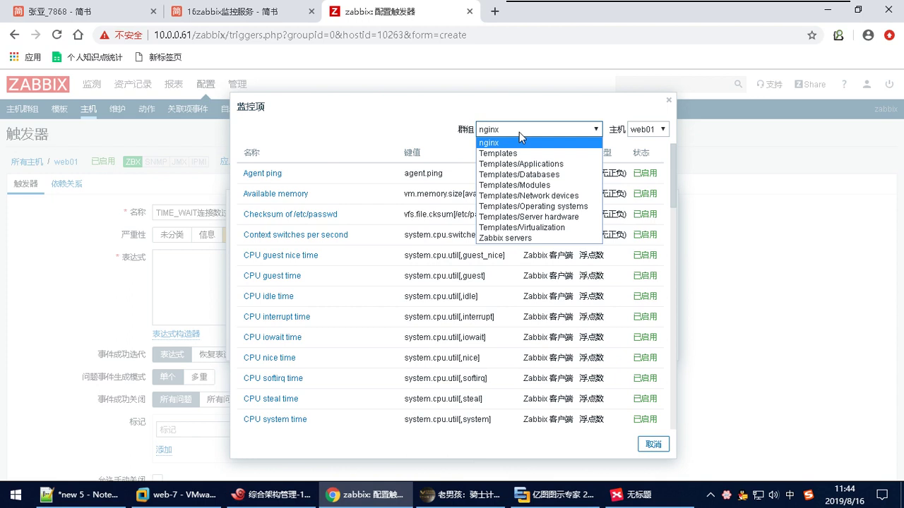
{"action": "scroll", "coordinate": [409, 236], "scroll_direction": "down", "scroll_amount": 10}
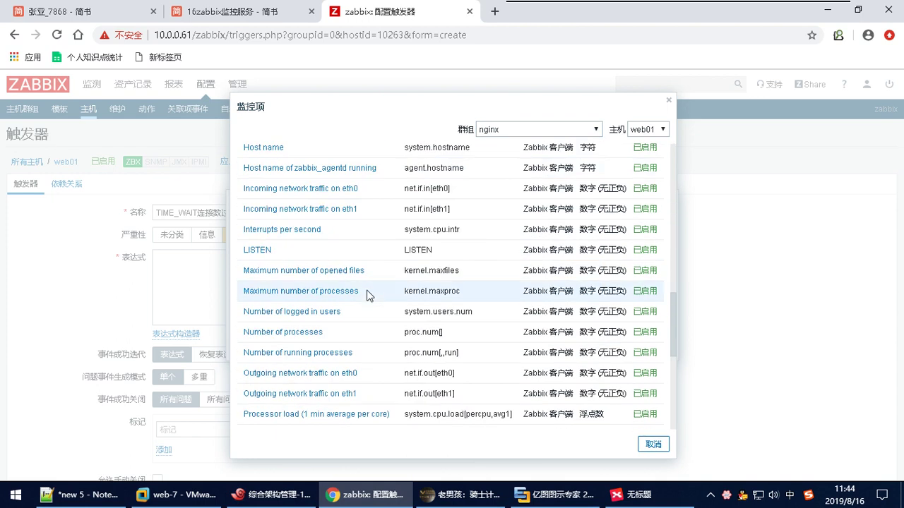
{"action": "scroll", "coordinate": [367, 295], "scroll_direction": "down", "scroll_amount": 5}
{"action": "scroll", "coordinate": [367, 296], "scroll_direction": "up", "scroll_amount": 2}
{"action": "scroll", "coordinate": [332, 275], "scroll_direction": "down", "scroll_amount": 1}
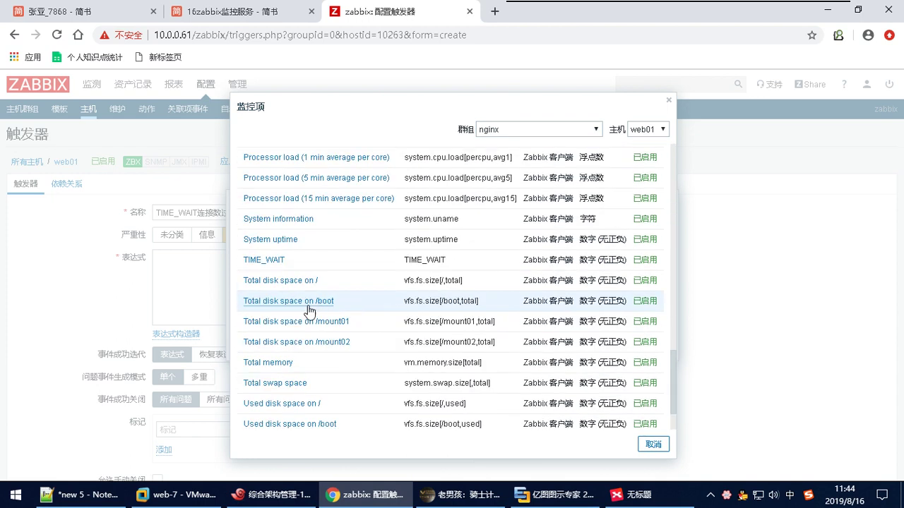
{"action": "left_click", "coordinate": [264, 260]}
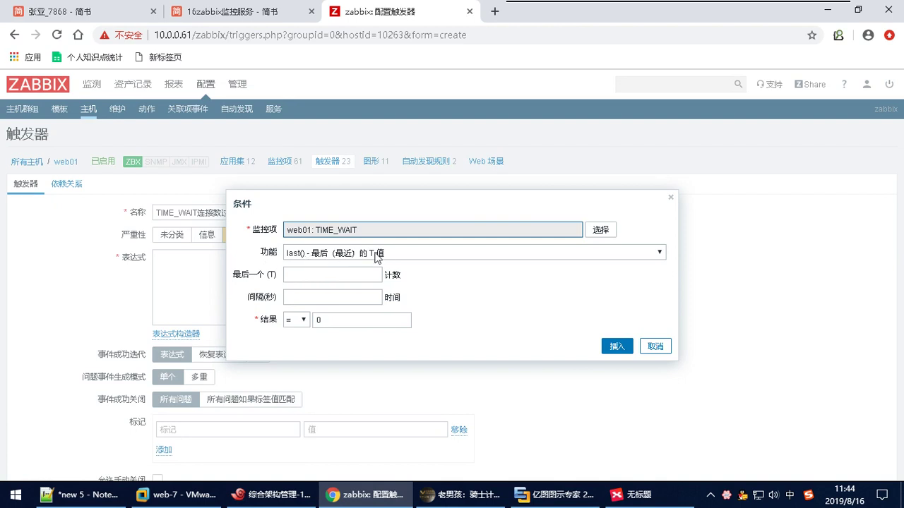
Switch to the Xshell 10.0.0.61 session, query TIME_WAIT on 10.0.0.7 three times with zabbix_get, and return to the Zabbix condition dialog.
{"action": "left_click", "coordinate": [274, 494]}
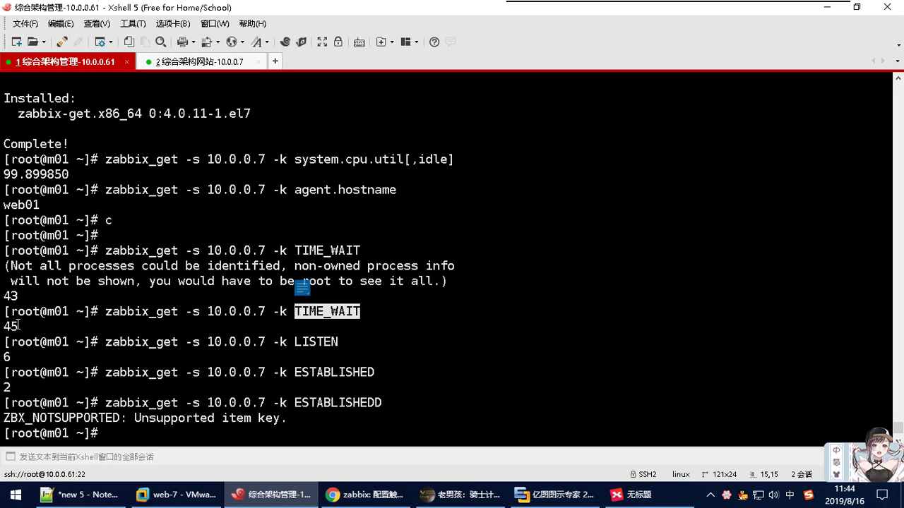
{"action": "key", "text": "Return"}
{"action": "key", "text": "Up"}
{"action": "key", "text": "Up"}
{"action": "key", "text": "Up"}
{"action": "key", "text": "Up"}
{"action": "key", "text": "Return"}
{"action": "key", "text": "Up"}
{"action": "key", "text": "Return"}
{"action": "key", "text": "Up"}
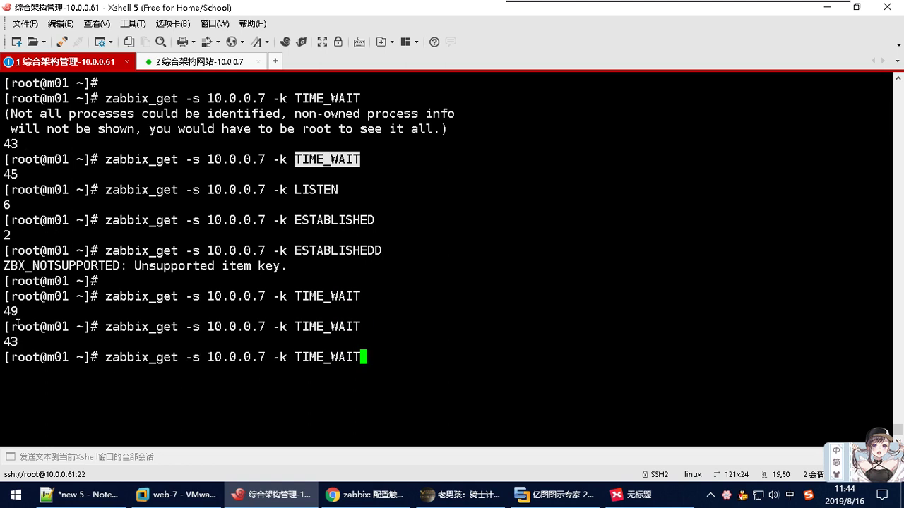
{"action": "key", "text": "Return"}
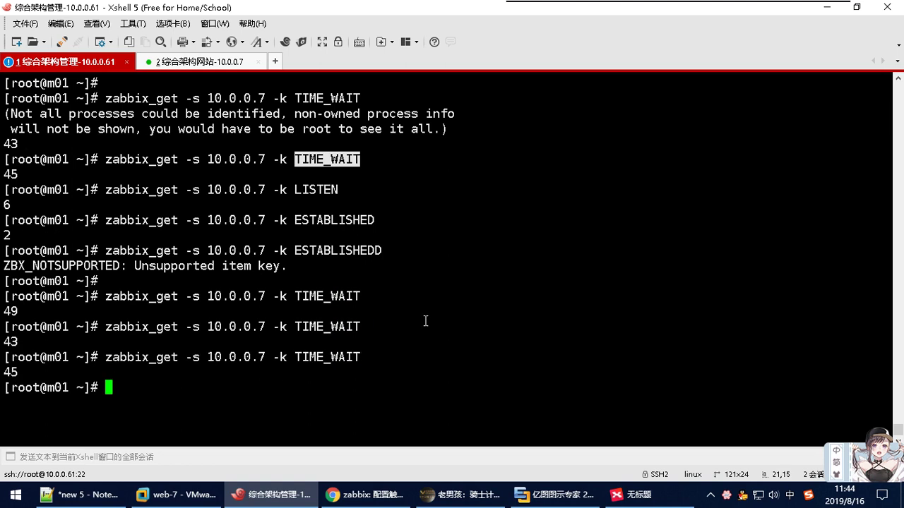
{"action": "left_click", "coordinate": [832, 9]}
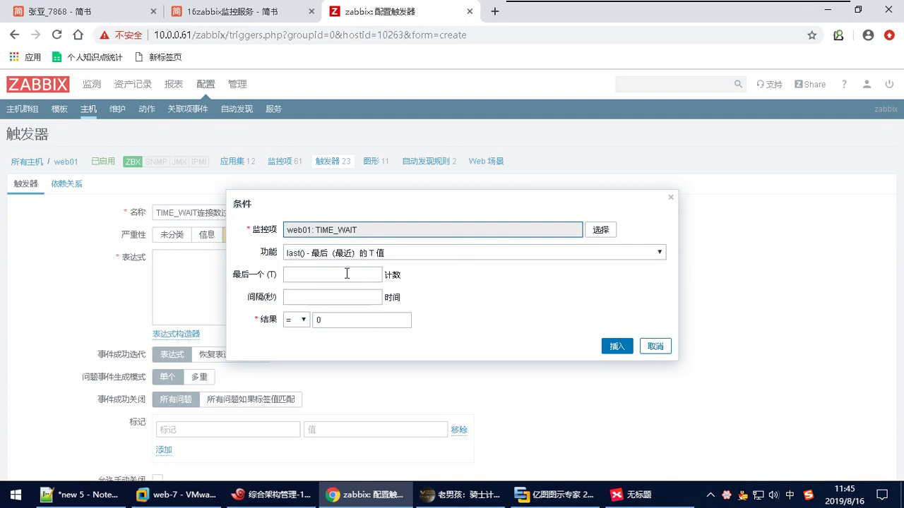
Set the condition's result to greater than 40.
{"action": "left_click", "coordinate": [297, 325]}
{"action": "left_click", "coordinate": [302, 357]}
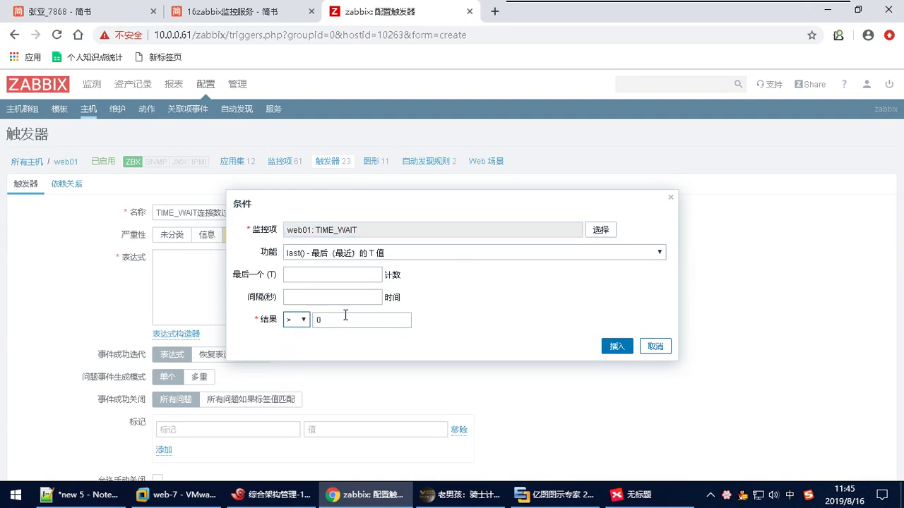
{"action": "left_click_drag", "start_coordinate": [347, 320], "coordinate": [306, 318]}
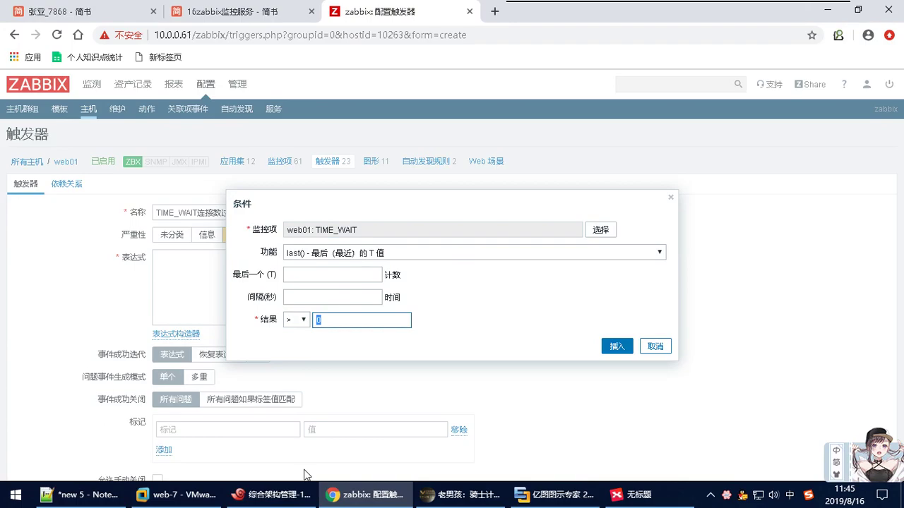
{"action": "left_click", "coordinate": [279, 500]}
{"action": "key", "text": "alt+Tab"}
Capture the 条件 dialog, send the screenshot to the group chat, and return to Zabbix.
{"action": "key", "text": "ctrl+alt+a"}
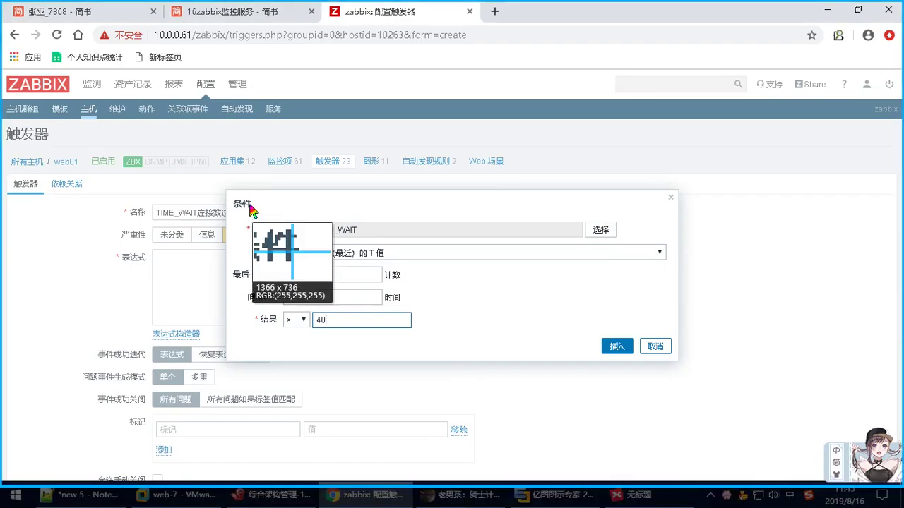
{"action": "left_click_drag", "start_coordinate": [229, 191], "coordinate": [690, 375]}
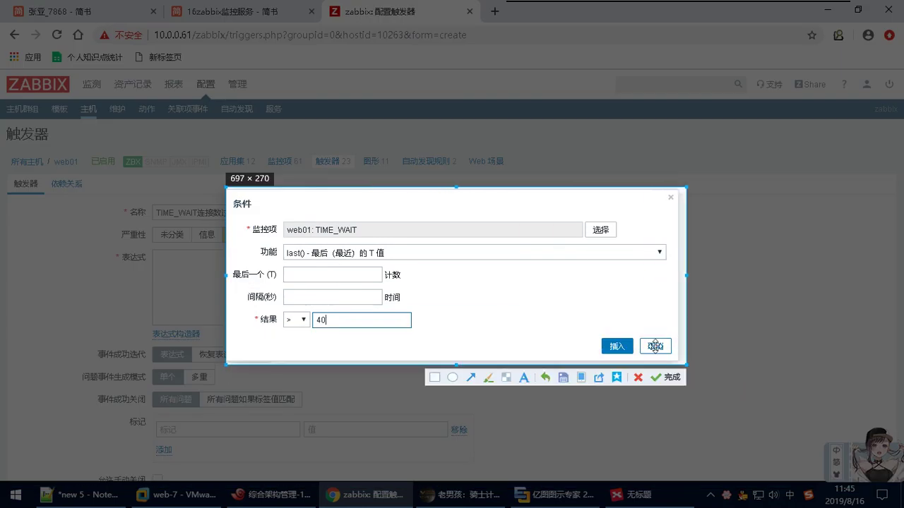
{"action": "double_click", "coordinate": [558, 355]}
{"action": "left_click", "coordinate": [459, 494]}
{"action": "key", "text": "ctrl+v"}
{"action": "key", "text": "Return"}
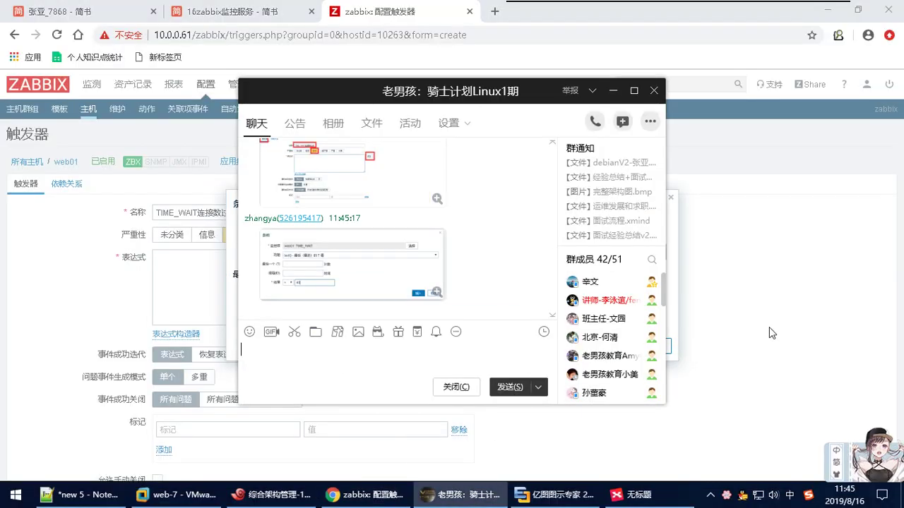
{"action": "left_click", "coordinate": [612, 91]}
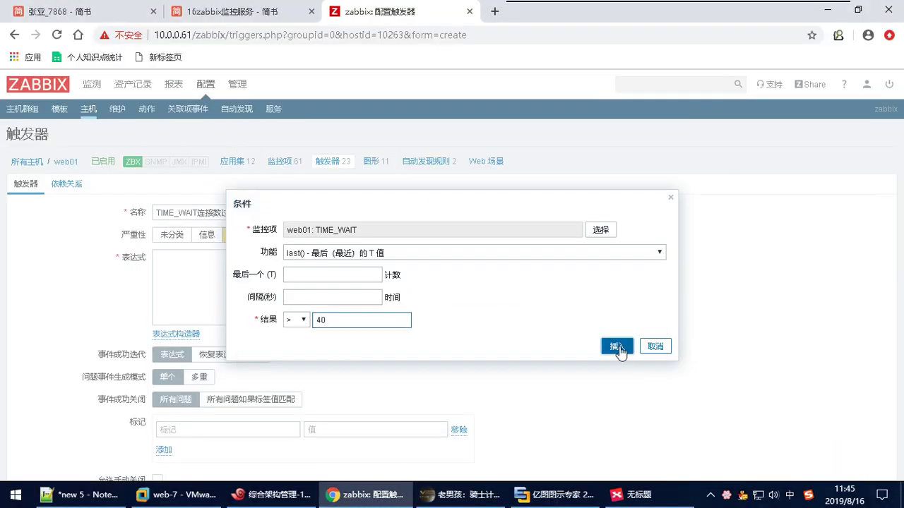
Insert the condition into the trigger's expression and send a screenshot of the trigger form to the group chat.
{"action": "left_click", "coordinate": [616, 346]}
{"action": "left_click", "coordinate": [300, 265]}
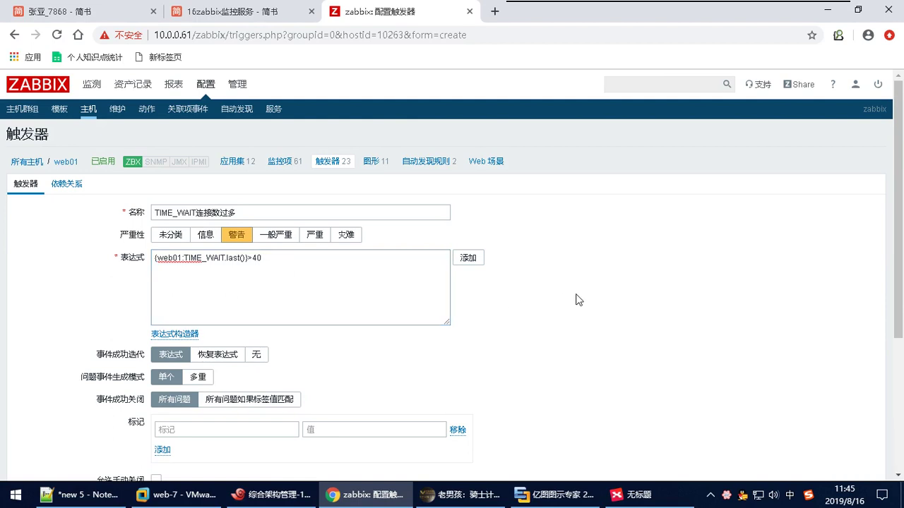
{"action": "key", "text": "ctrl+alt+a"}
{"action": "left_click_drag", "start_coordinate": [5, 149], "coordinate": [602, 445]}
{"action": "double_click", "coordinate": [493, 393]}
{"action": "left_click", "coordinate": [519, 387]}
{"action": "left_click", "coordinate": [789, 361]}
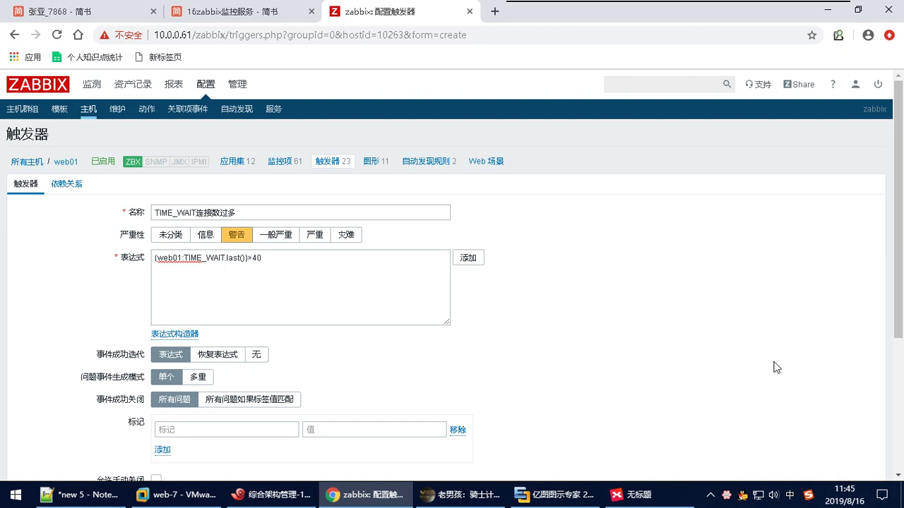
Examine the host, item key, function and threshold parts of the trigger's expression.
{"action": "double_click", "coordinate": [168, 264]}
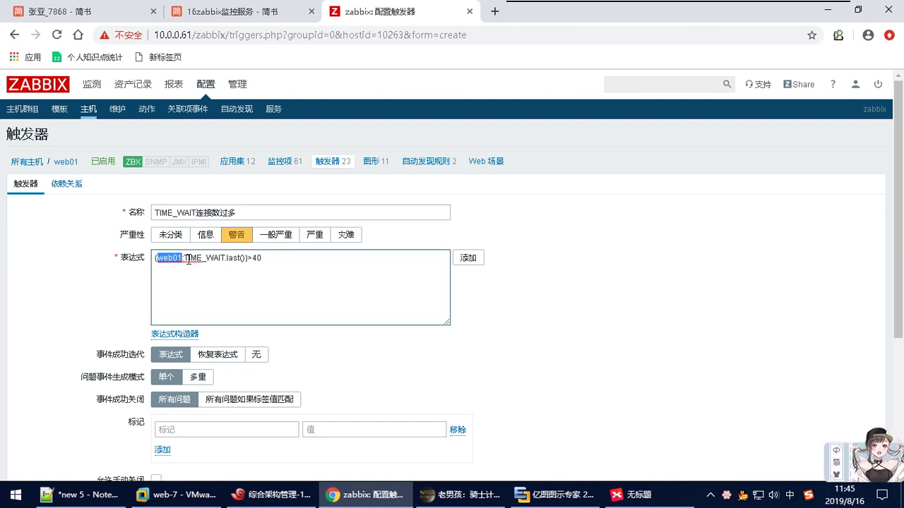
{"action": "double_click", "coordinate": [212, 259]}
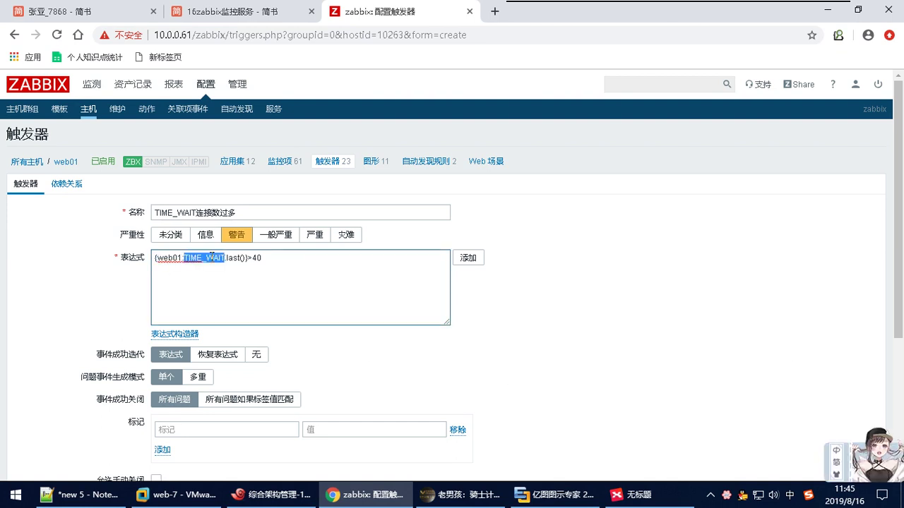
{"action": "double_click", "coordinate": [234, 259]}
{"action": "double_click", "coordinate": [256, 259]}
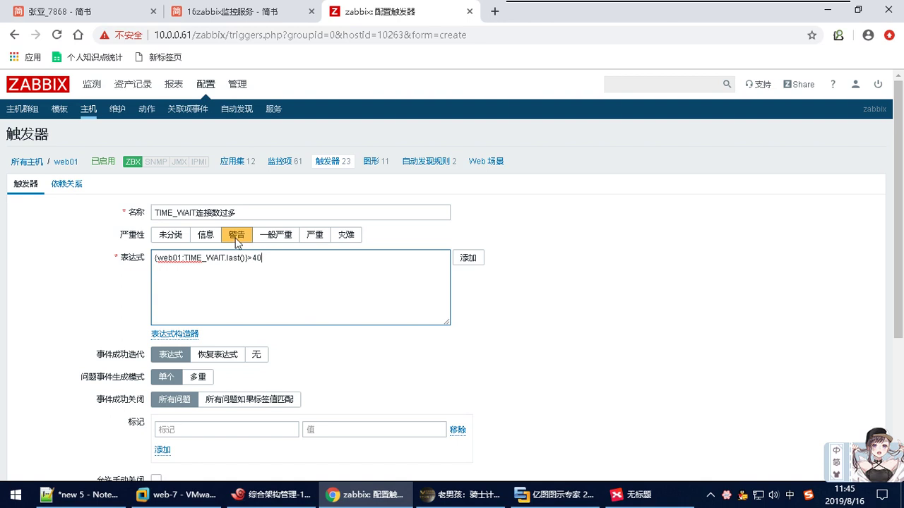
{"action": "left_click_drag", "start_coordinate": [294, 260], "coordinate": [153, 265]}
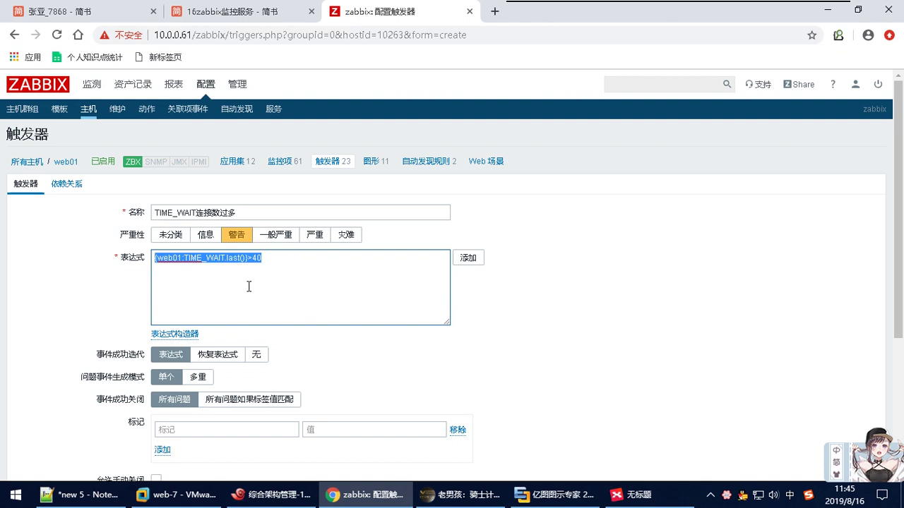
{"action": "left_click", "coordinate": [246, 257]}
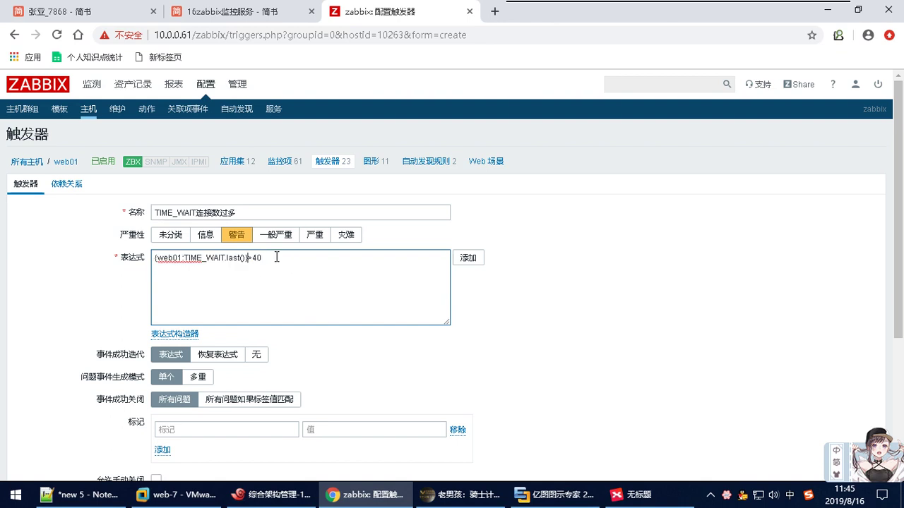
Open the expression constructor and test the TIME_WAIT expression with the value 50.
{"action": "left_click", "coordinate": [187, 337]}
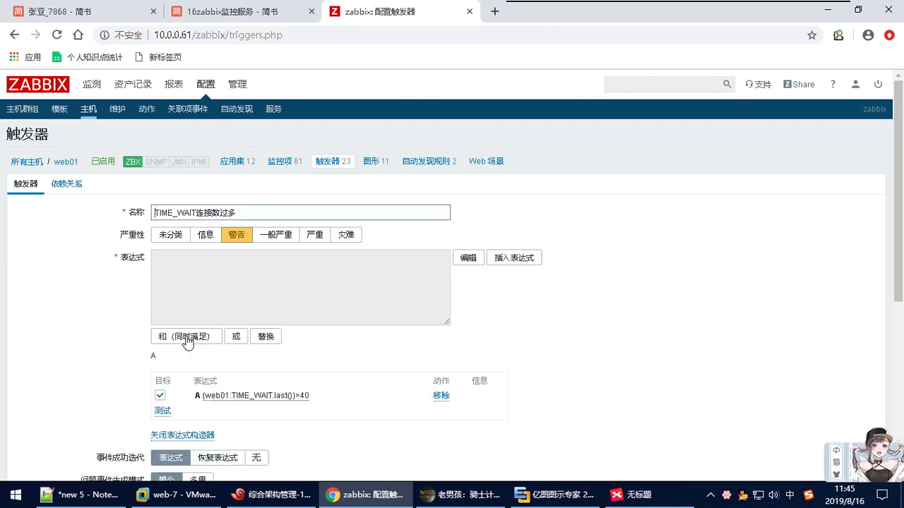
{"action": "scroll", "coordinate": [198, 353], "scroll_direction": "down", "scroll_amount": 1}
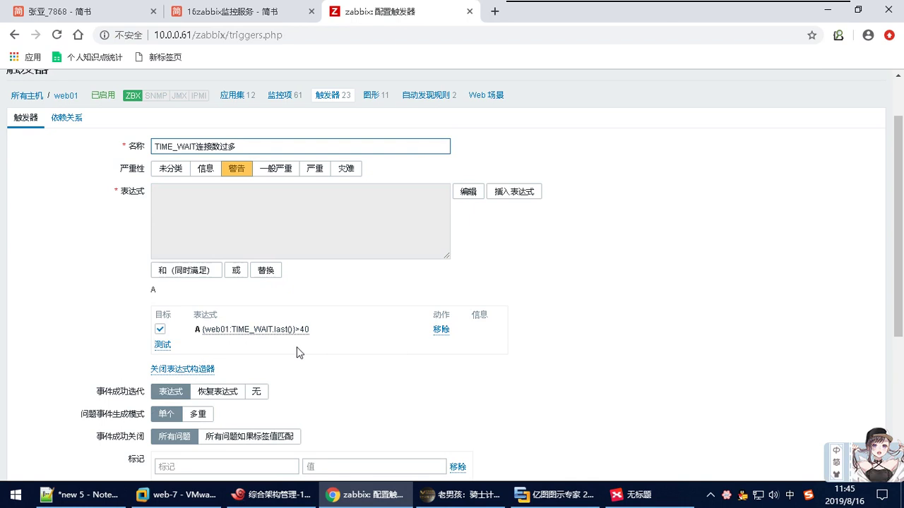
{"action": "left_click", "coordinate": [164, 346]}
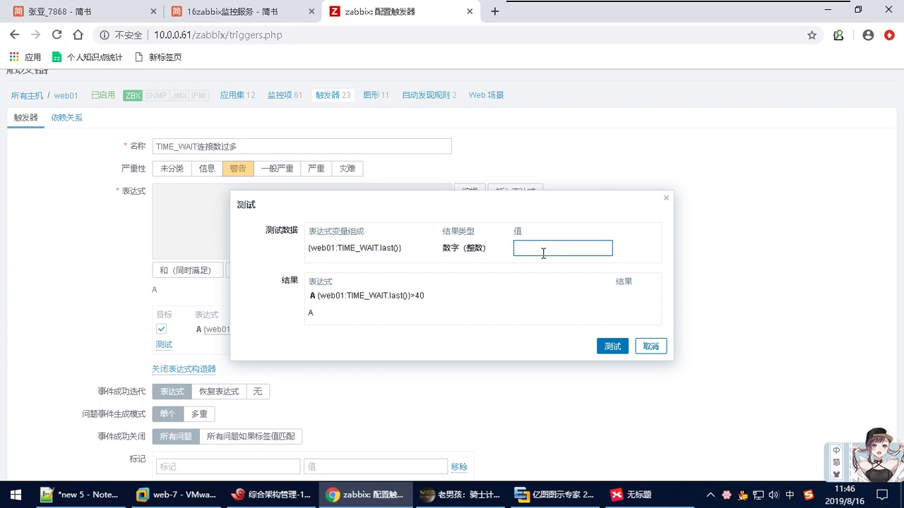
{"action": "type", "text": "50"}
{"action": "left_click", "coordinate": [620, 346]}
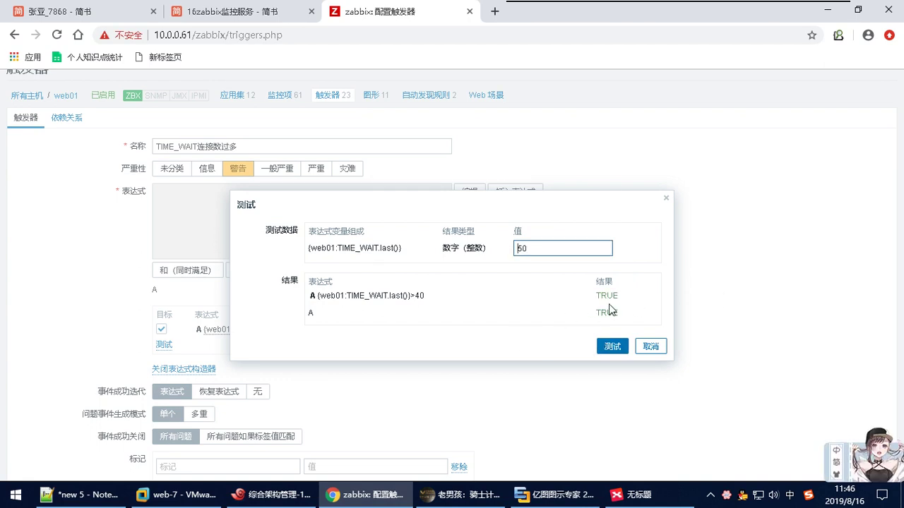
Capture the 测试 dialog, send the screenshot to the group chat, and return to Zabbix.
{"action": "key", "text": "ctrl+alt+a"}
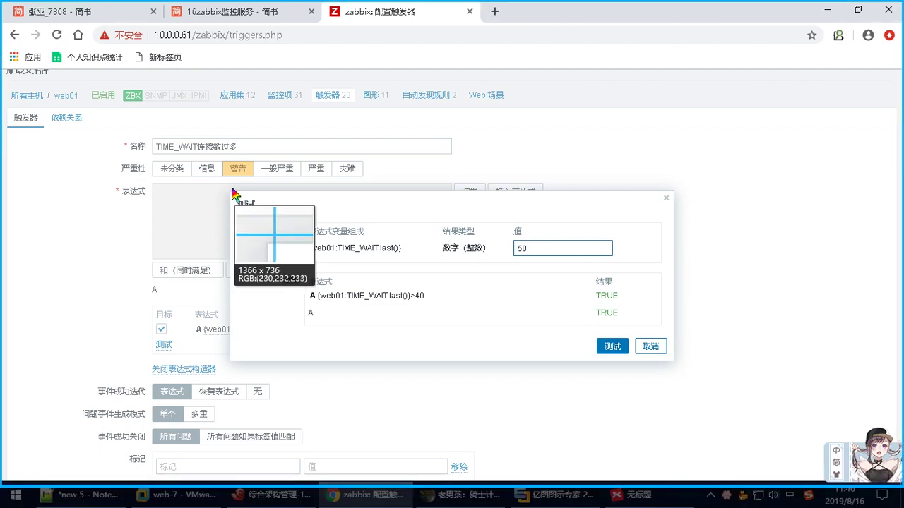
{"action": "left_click_drag", "start_coordinate": [230, 190], "coordinate": [676, 363]}
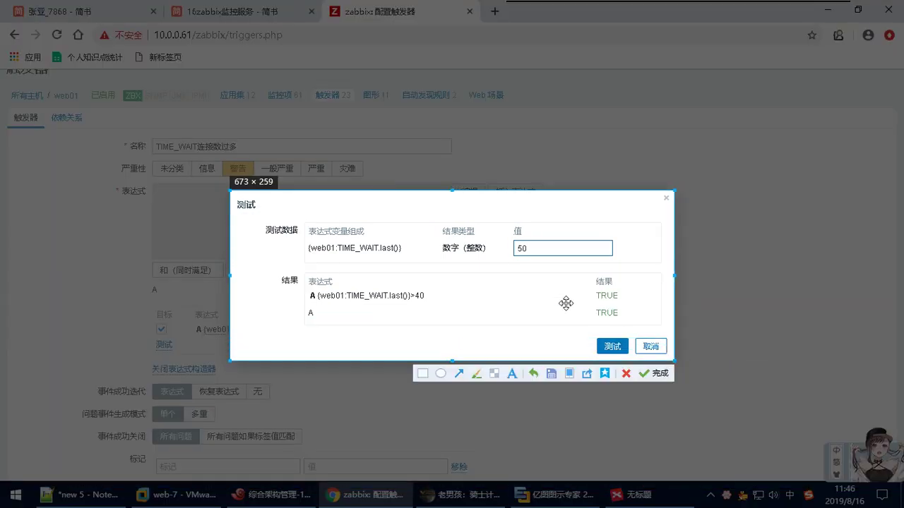
{"action": "double_click", "coordinate": [566, 304]}
{"action": "left_click", "coordinate": [473, 415]}
{"action": "left_click", "coordinate": [510, 387]}
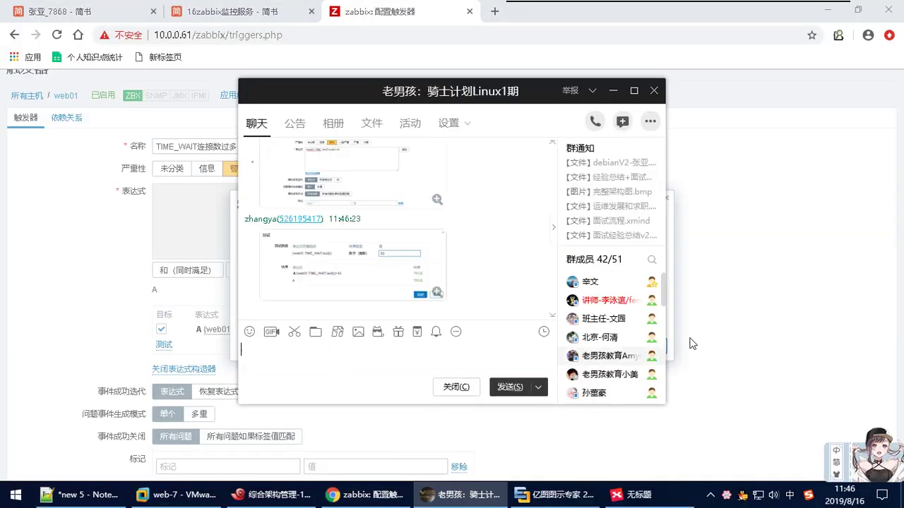
{"action": "left_click", "coordinate": [613, 90]}
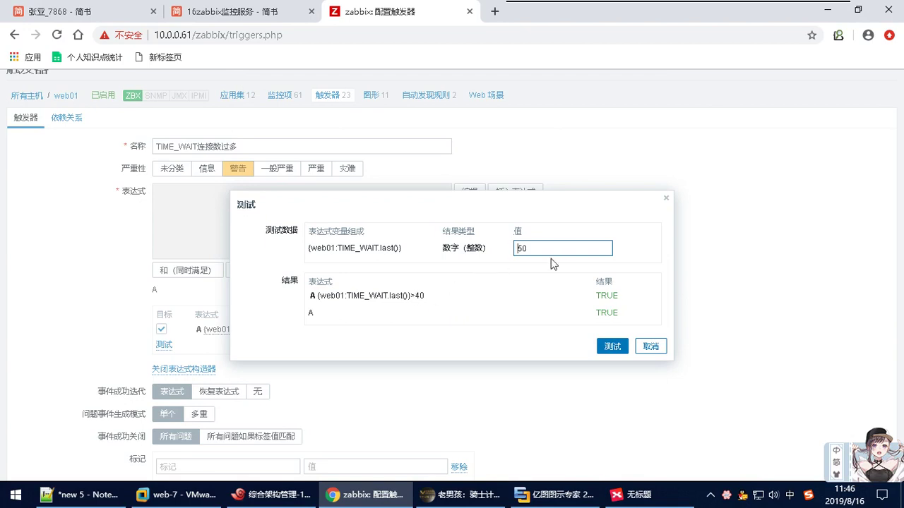
Test the expression with the value 40 and again with 50, and close the test dialog.
{"action": "left_click_drag", "start_coordinate": [535, 251], "coordinate": [493, 258]}
{"action": "type", "text": "40"}
{"action": "left_click", "coordinate": [612, 346]}
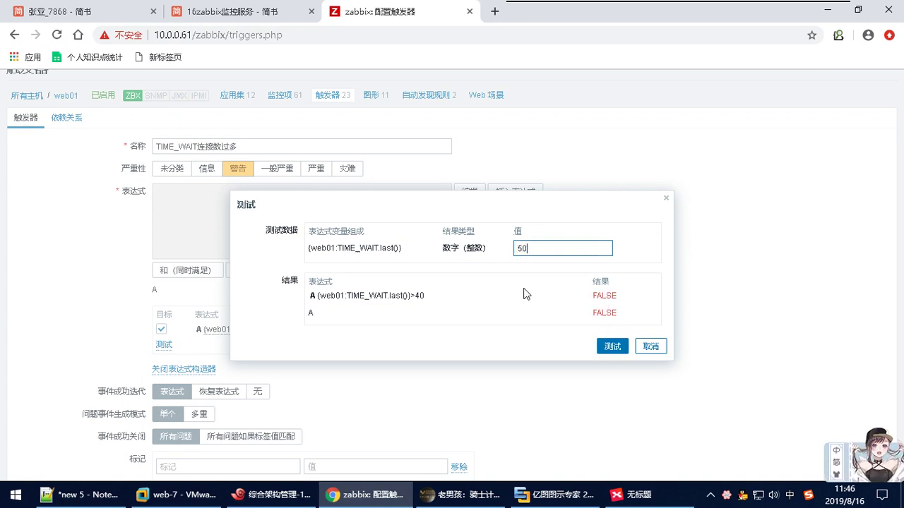
{"action": "left_click", "coordinate": [612, 346]}
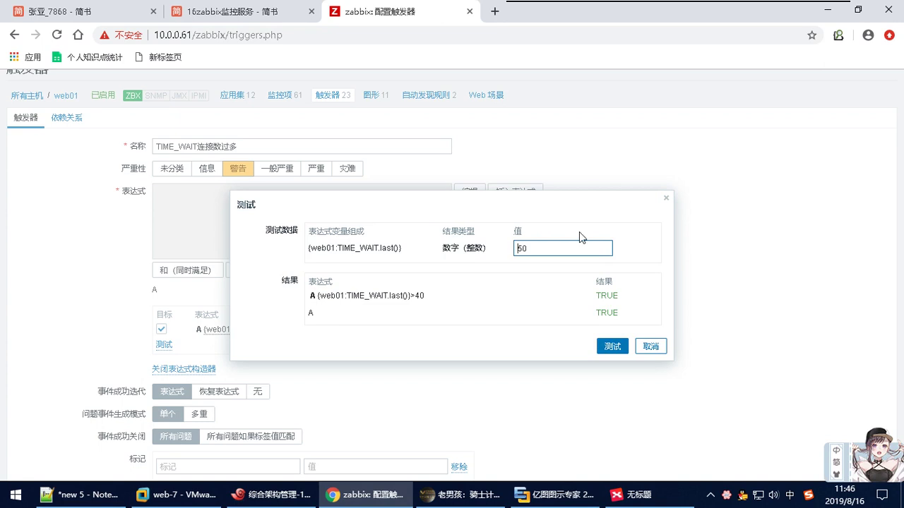
{"action": "left_click", "coordinate": [666, 199]}
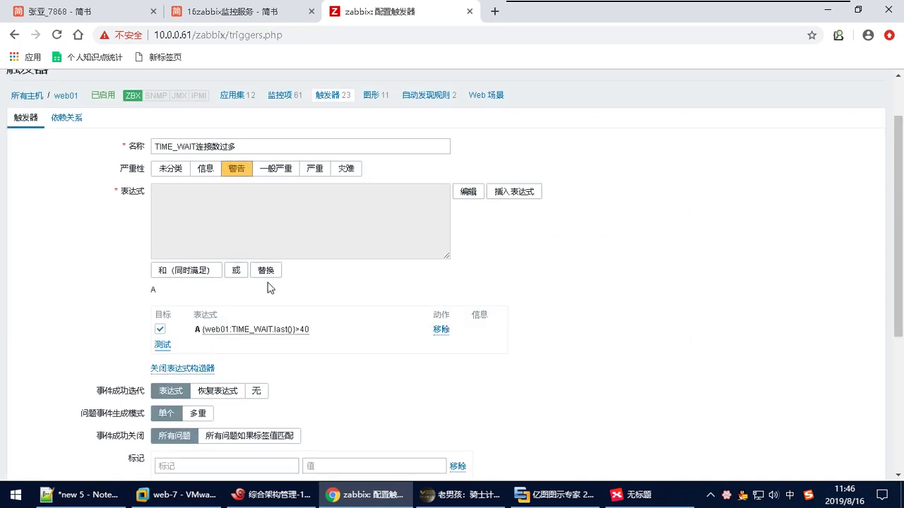
Close the expression constructor in the TIME_WAIT trigger form.
{"action": "left_click", "coordinate": [175, 367]}
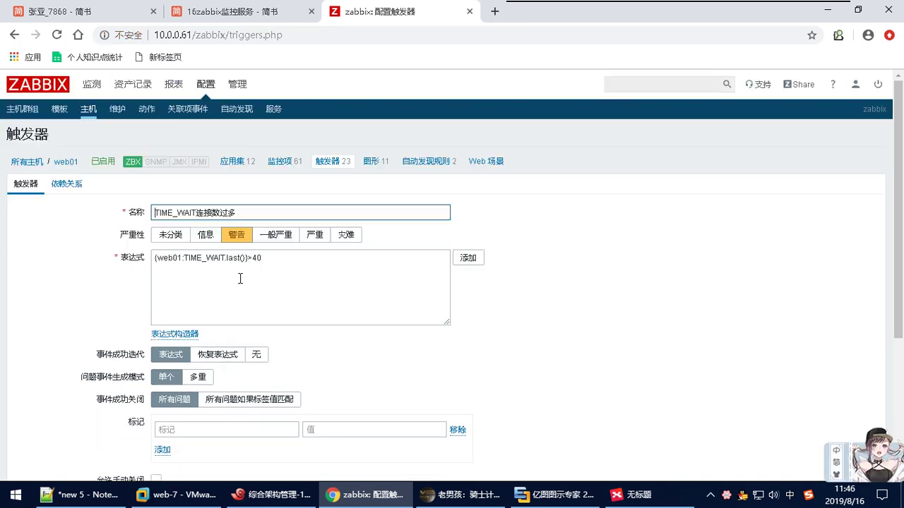
{"action": "scroll", "coordinate": [272, 283], "scroll_direction": "down", "scroll_amount": 3}
{"action": "scroll", "coordinate": [276, 286], "scroll_direction": "up", "scroll_amount": 3}
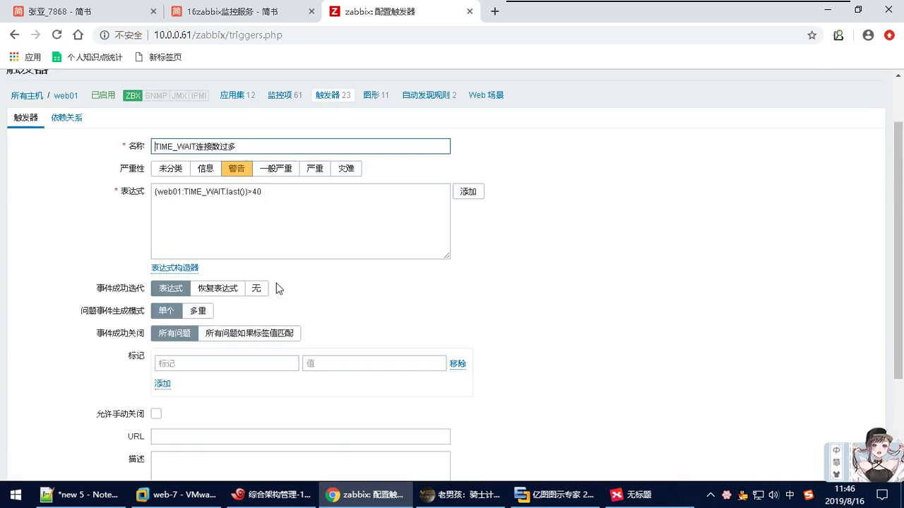
Capture the TIME_WAIT trigger form and send the screenshot to the group chat.
{"action": "key", "text": "ctrl+alt+a"}
{"action": "left_click_drag", "start_coordinate": [5, 145], "coordinate": [645, 401]}
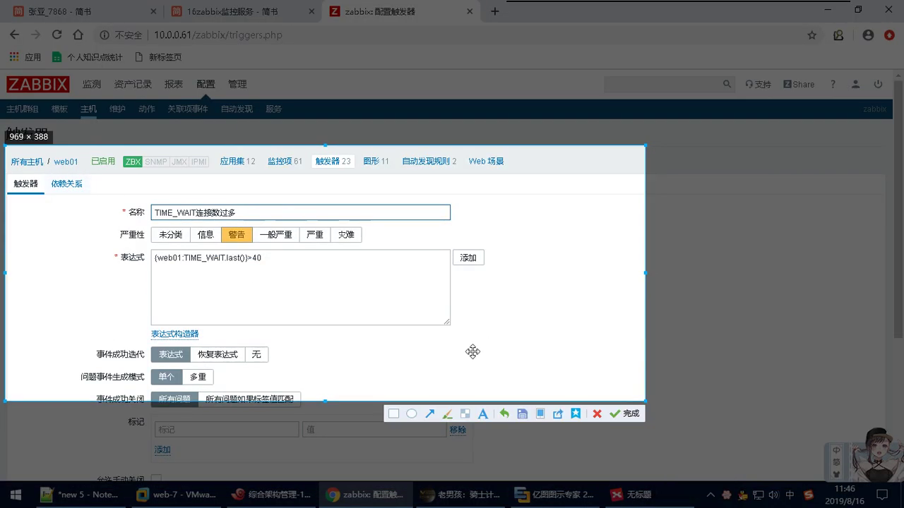
{"action": "double_click", "coordinate": [396, 323]}
{"action": "left_click", "coordinate": [452, 494]}
{"action": "key", "text": "ctrl+v"}
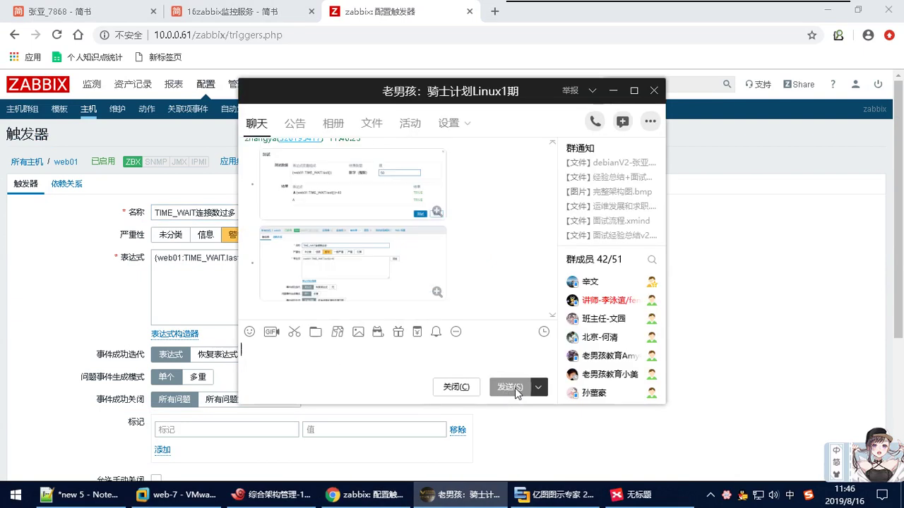
{"action": "left_click", "coordinate": [505, 390]}
Add the TIME_WAIT连接数过多 trigger in Zabbix and check its entry in web01's trigger list.
{"action": "scroll", "coordinate": [432, 304], "scroll_direction": "down", "scroll_amount": 3}
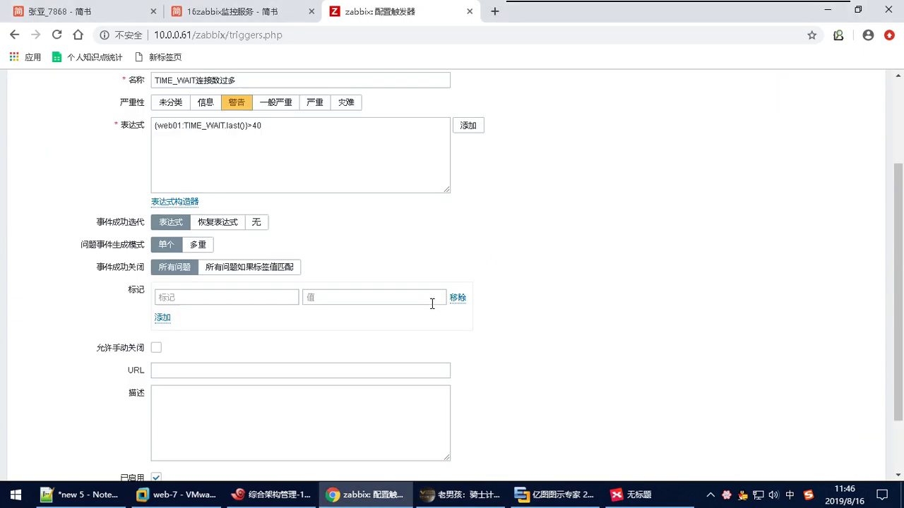
{"action": "scroll", "coordinate": [432, 304], "scroll_direction": "down", "scroll_amount": 1}
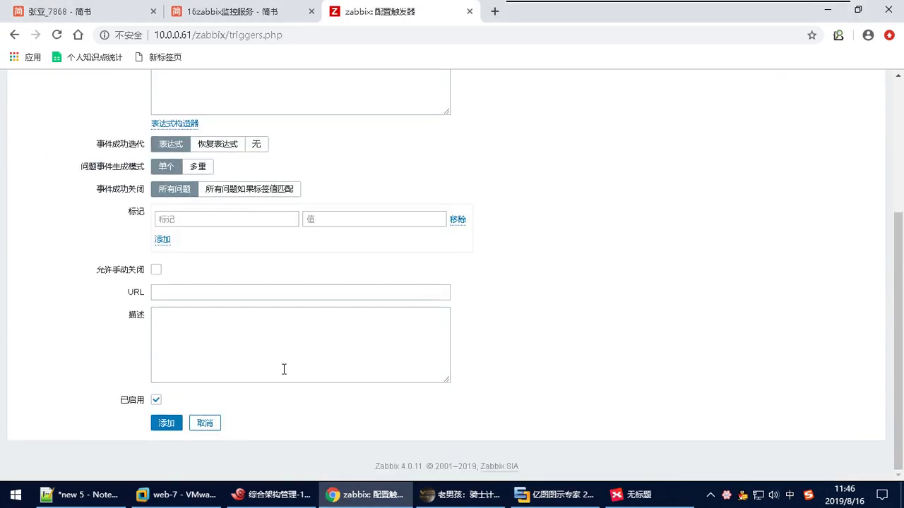
{"action": "left_click", "coordinate": [167, 423]}
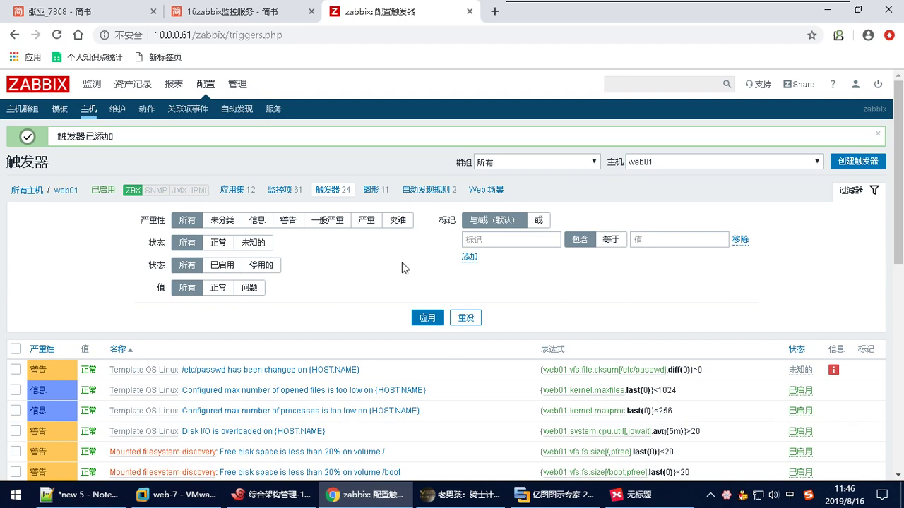
{"action": "scroll", "coordinate": [402, 265], "scroll_direction": "down", "scroll_amount": 7}
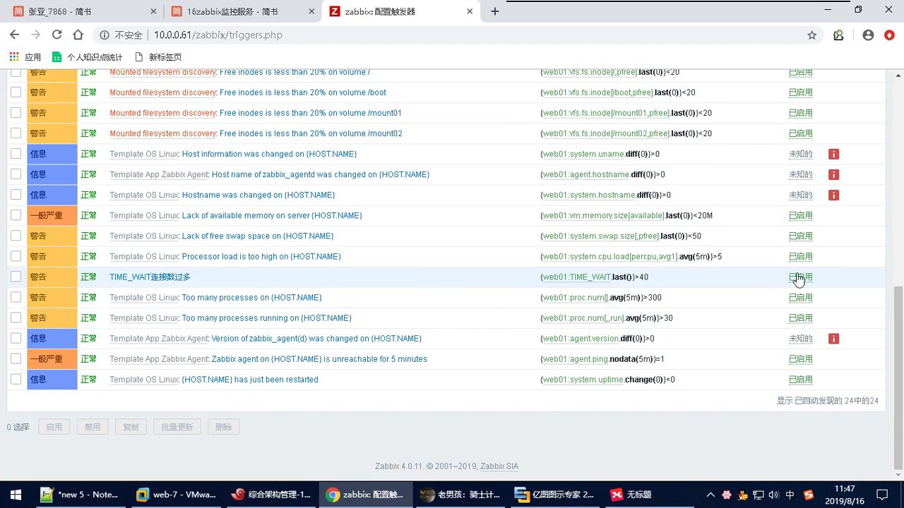
{"action": "scroll", "coordinate": [261, 262], "scroll_direction": "up", "scroll_amount": 10}
{"action": "scroll", "coordinate": [32, 104], "scroll_direction": "up", "scroll_amount": 1}
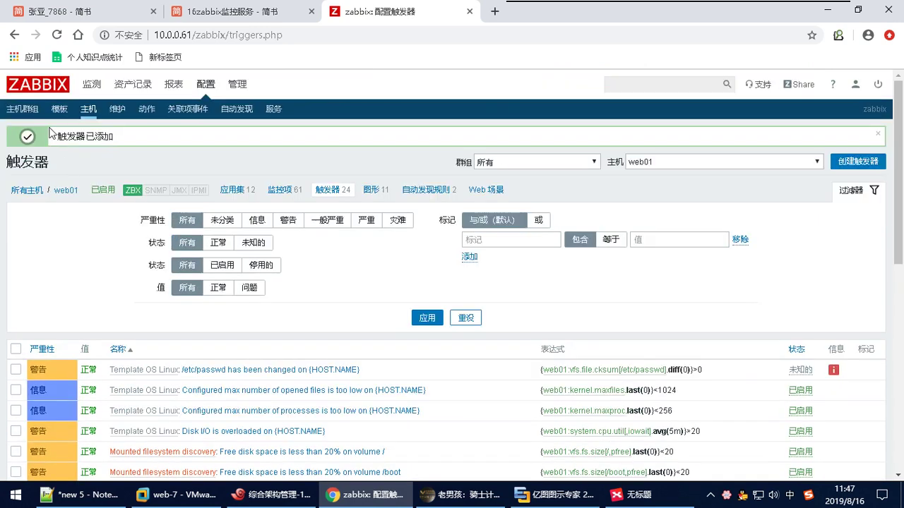
Check the dashboard for problems and view the latest data of the TCP application set, returning to the dashboard.
{"action": "left_click", "coordinate": [37, 84]}
{"action": "scroll", "coordinate": [249, 190], "scroll_direction": "down", "scroll_amount": 4}
{"action": "scroll", "coordinate": [269, 212], "scroll_direction": "up", "scroll_amount": 4}
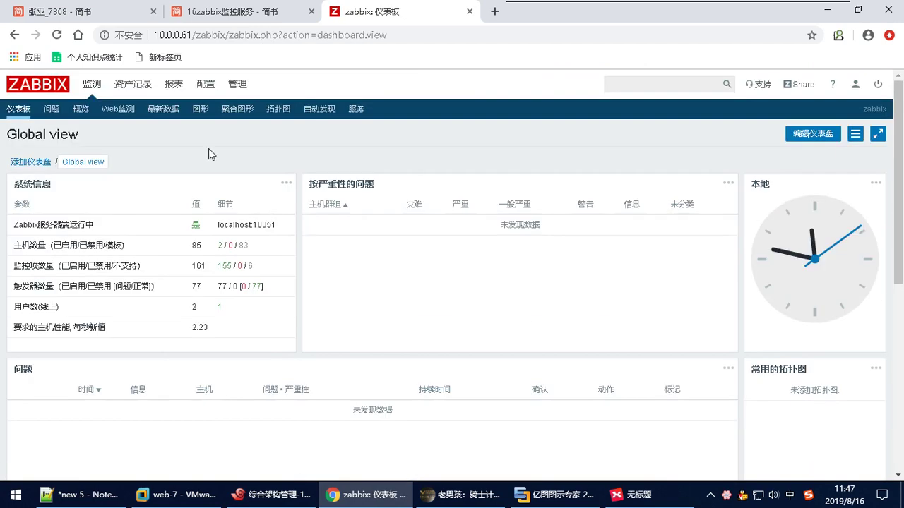
{"action": "mouse_move", "coordinate": [141, 88]}
{"action": "mouse_move", "coordinate": [91, 85]}
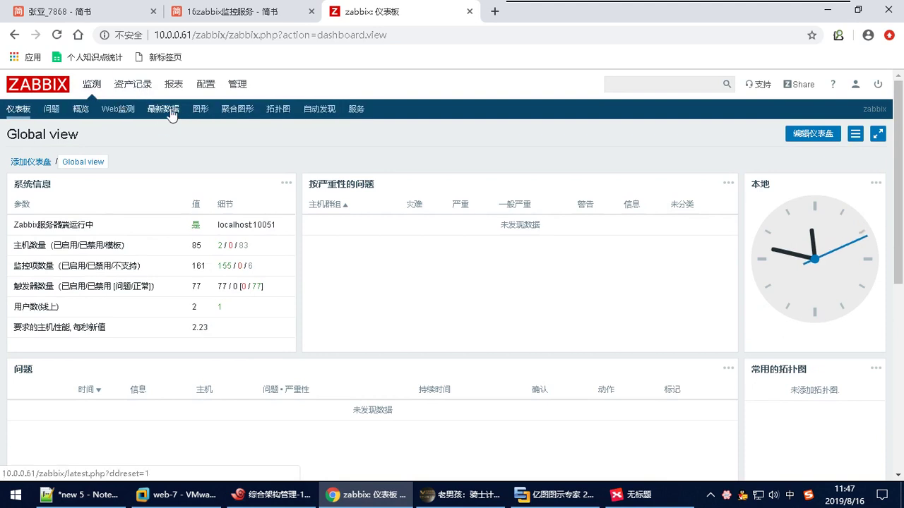
{"action": "left_click", "coordinate": [163, 108]}
{"action": "left_click", "coordinate": [435, 272]}
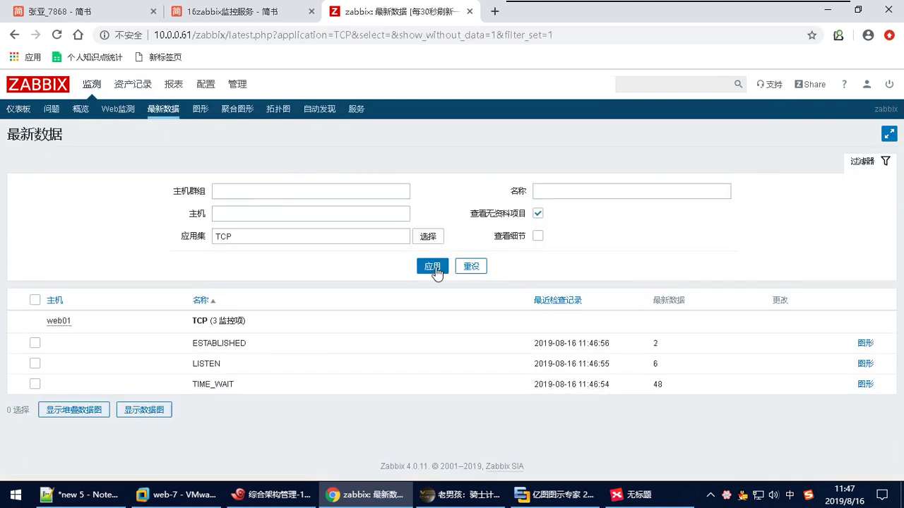
{"action": "left_click", "coordinate": [42, 84]}
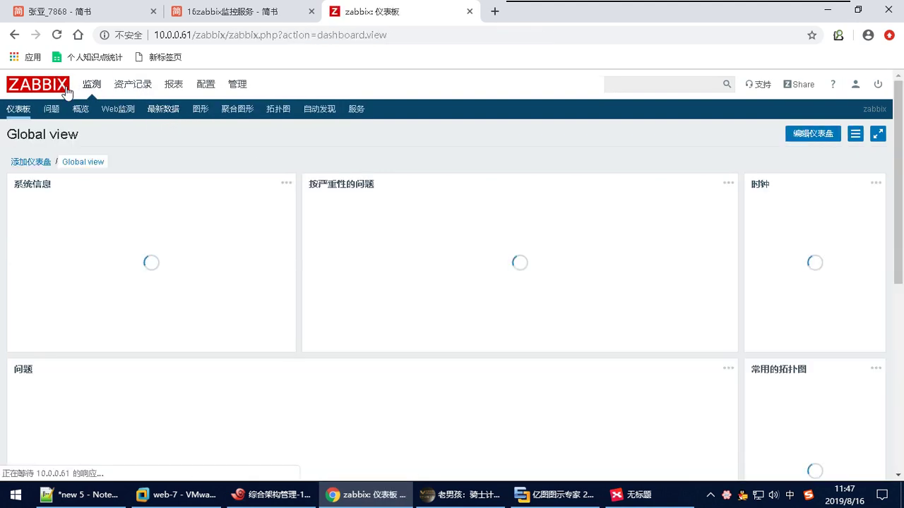
Open web01's trigger list from the host configuration and check the status of the TIME_WAIT trigger.
{"action": "mouse_move", "coordinate": [206, 86]}
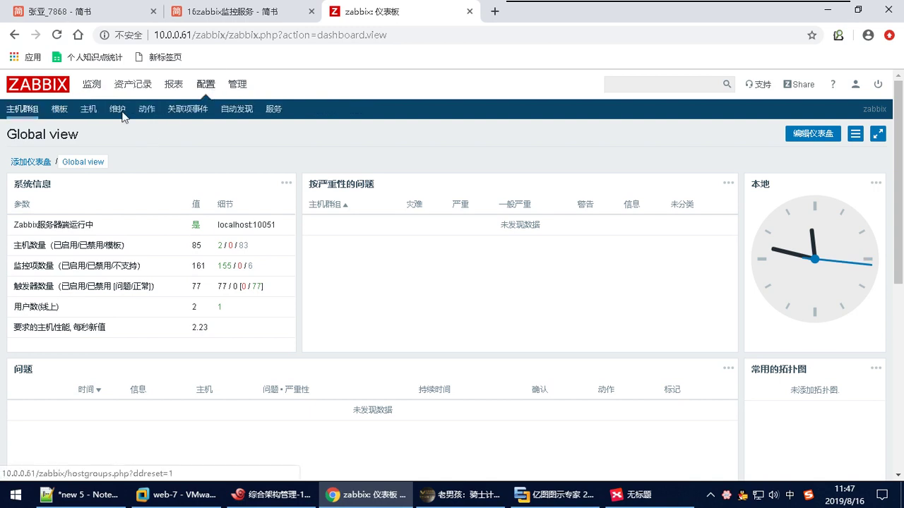
{"action": "left_click", "coordinate": [64, 111]}
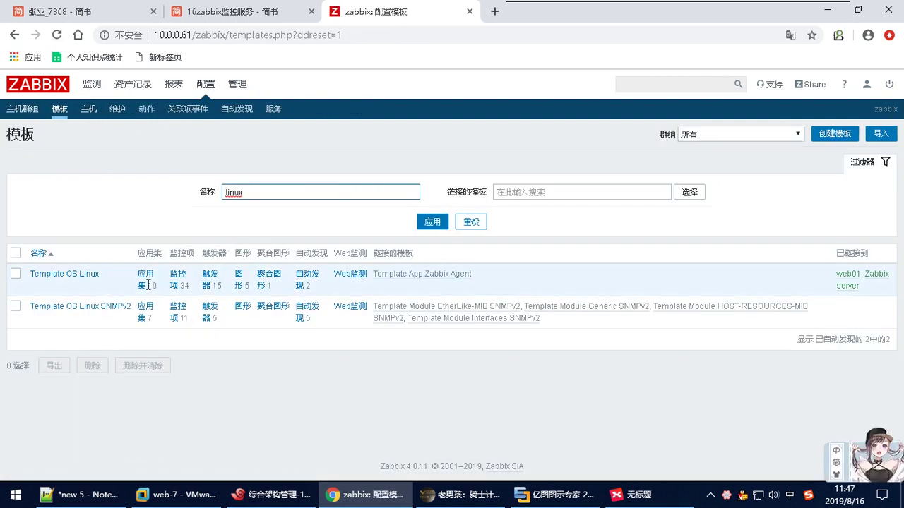
{"action": "left_click", "coordinate": [83, 116]}
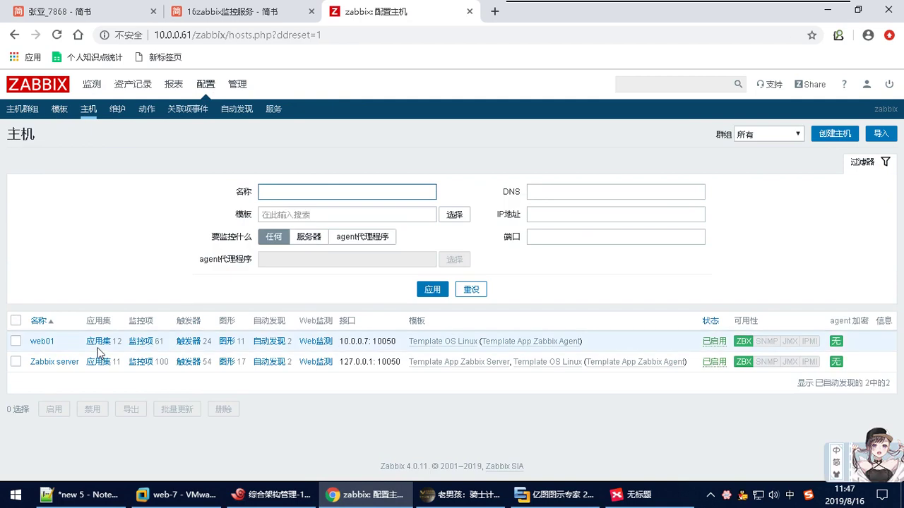
{"action": "left_click", "coordinate": [188, 342]}
{"action": "scroll", "coordinate": [297, 311], "scroll_direction": "down", "scroll_amount": 5}
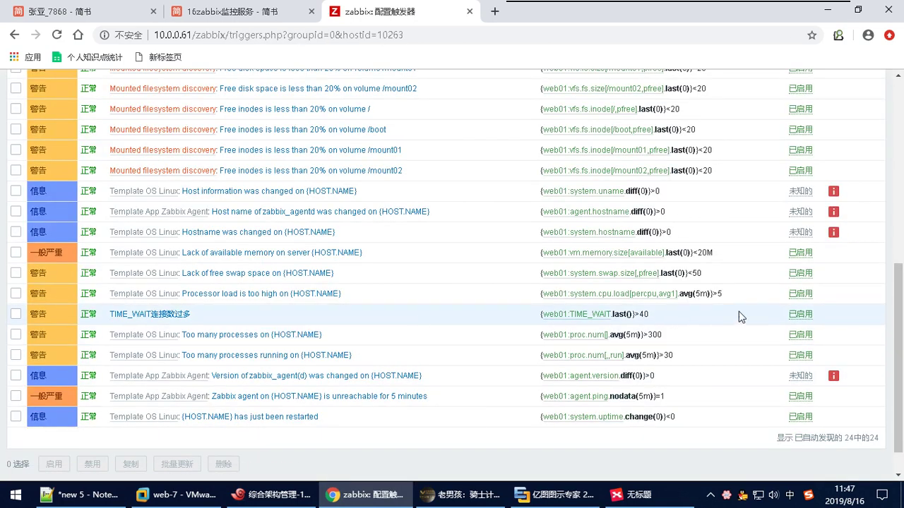
{"action": "scroll", "coordinate": [738, 316], "scroll_direction": "up", "scroll_amount": 5}
Filter web01's items by the TCP application set and view the trigger attached to the TIME_WAIT item.
{"action": "left_click", "coordinate": [281, 98]}
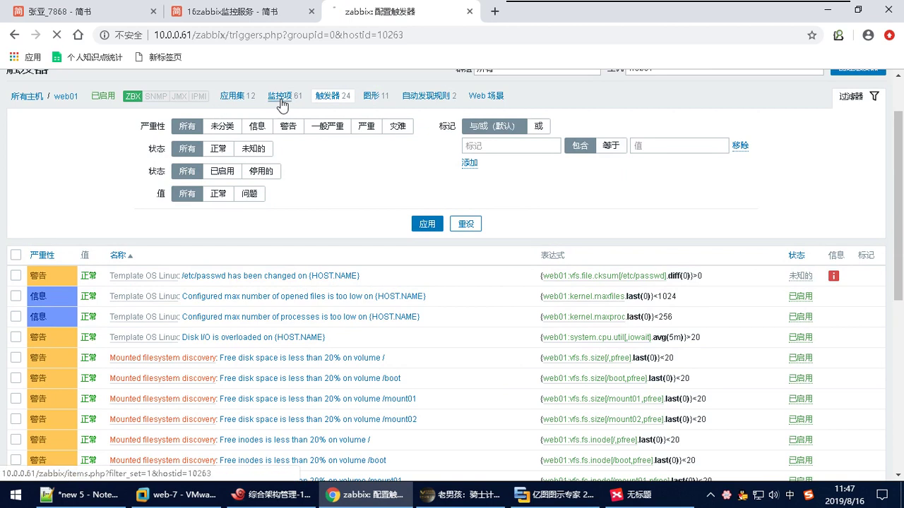
{"action": "scroll", "coordinate": [228, 252], "scroll_direction": "down", "scroll_amount": 3}
{"action": "scroll", "coordinate": [195, 293], "scroll_direction": "up", "scroll_amount": 4}
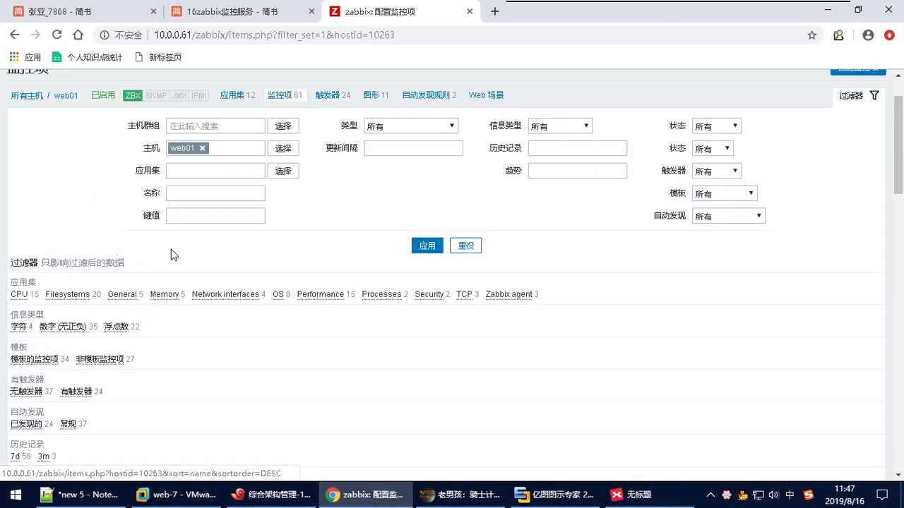
{"action": "left_click", "coordinate": [282, 170]}
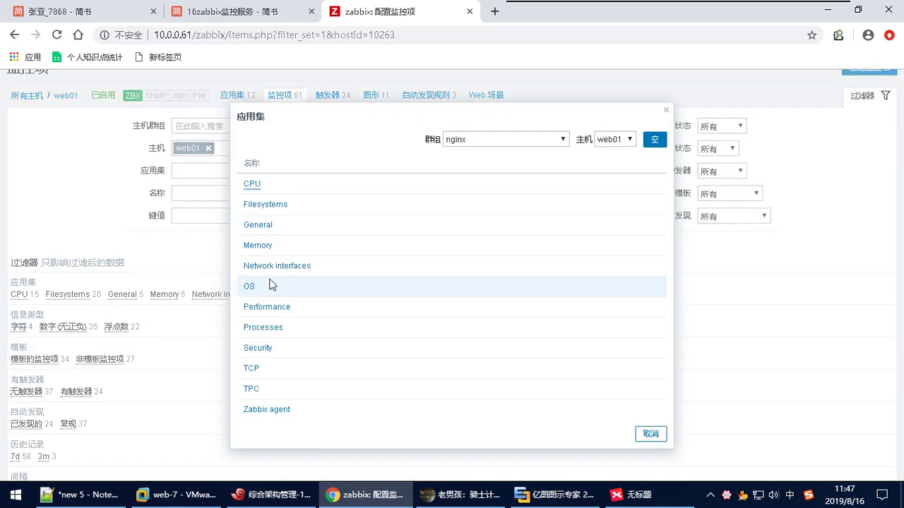
{"action": "left_click", "coordinate": [251, 367]}
{"action": "left_click", "coordinate": [414, 244]}
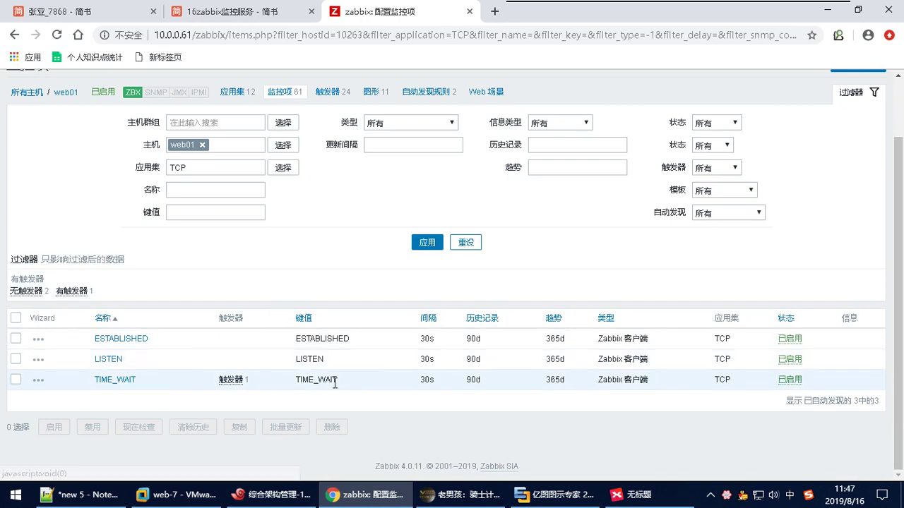
{"action": "mouse_move", "coordinate": [232, 384]}
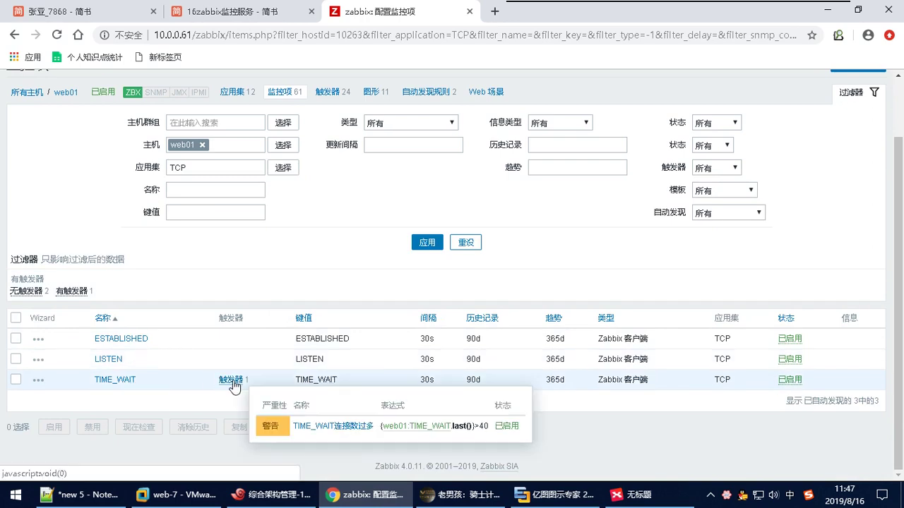
{"action": "scroll", "coordinate": [126, 244], "scroll_direction": "up", "scroll_amount": 2}
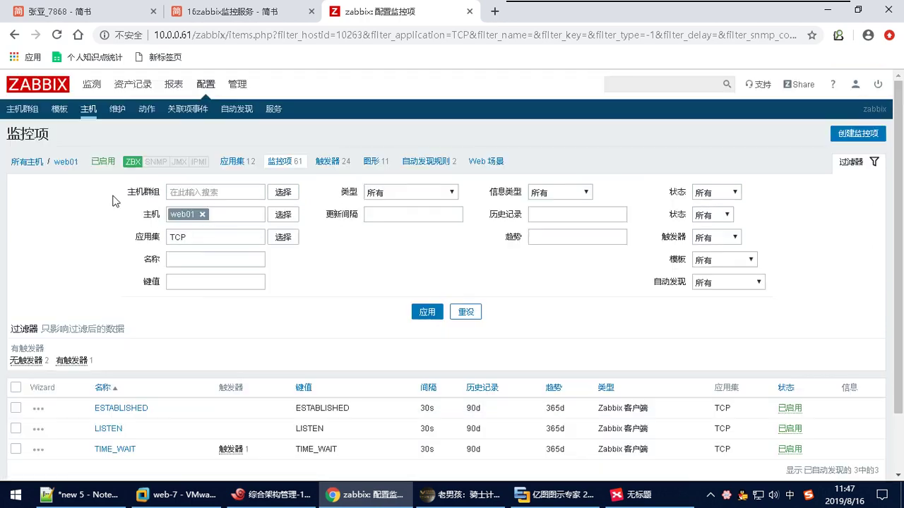
Recheck the dashboard for problems and compare it with the last check time and value of TIME_WAIT in the latest data.
{"action": "left_click", "coordinate": [44, 91]}
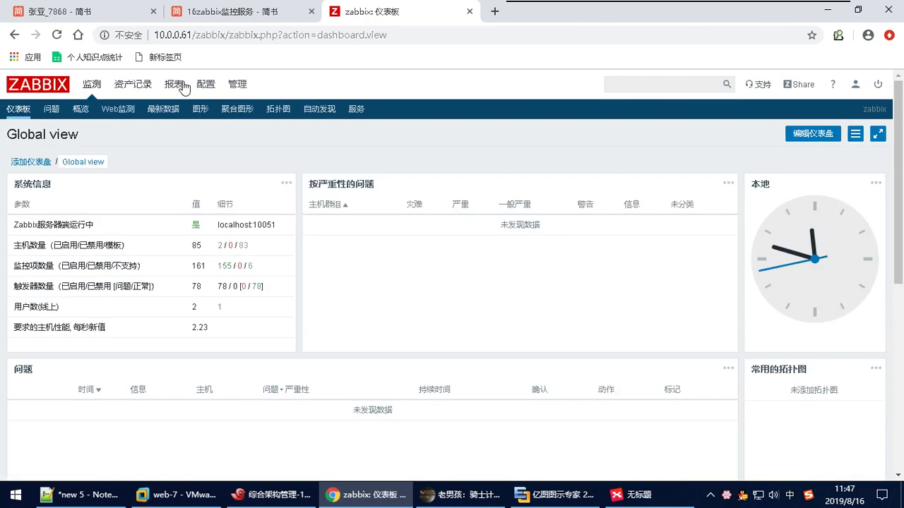
{"action": "left_click", "coordinate": [158, 111]}
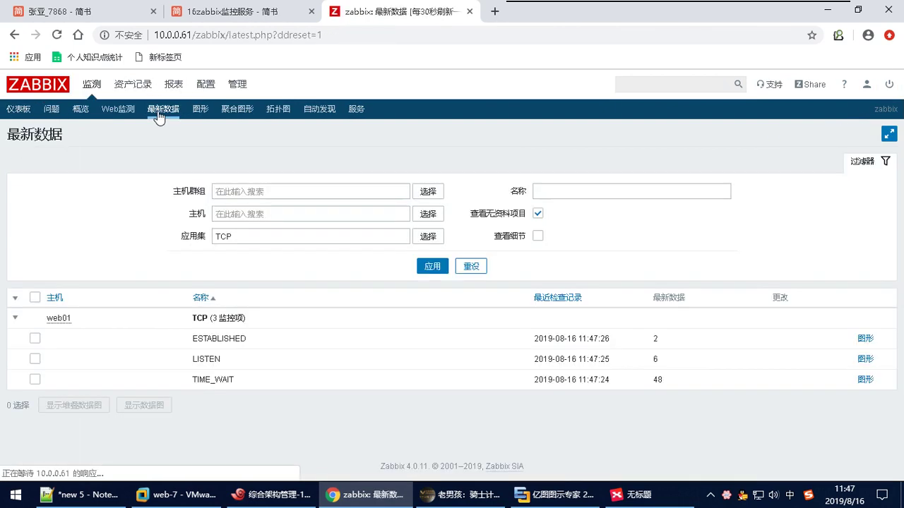
{"action": "left_click", "coordinate": [431, 266]}
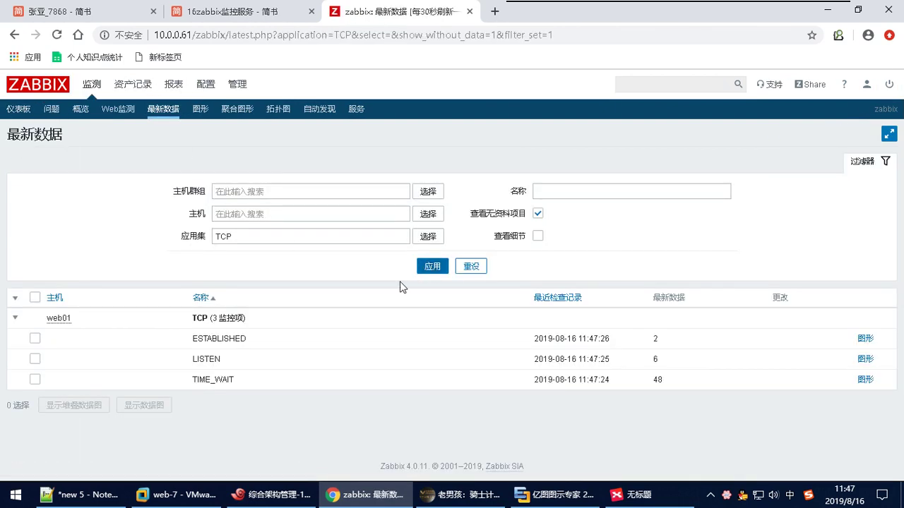
{"action": "left_click", "coordinate": [19, 109]}
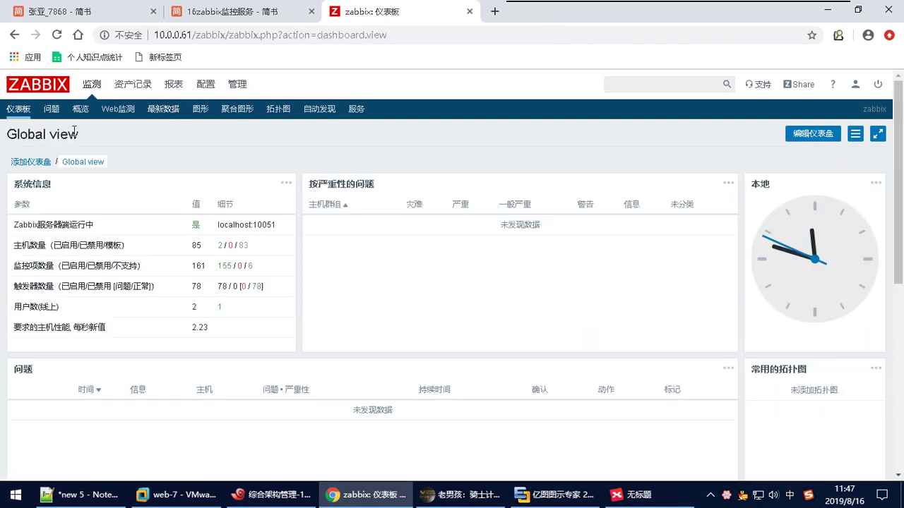
{"action": "left_click", "coordinate": [157, 111]}
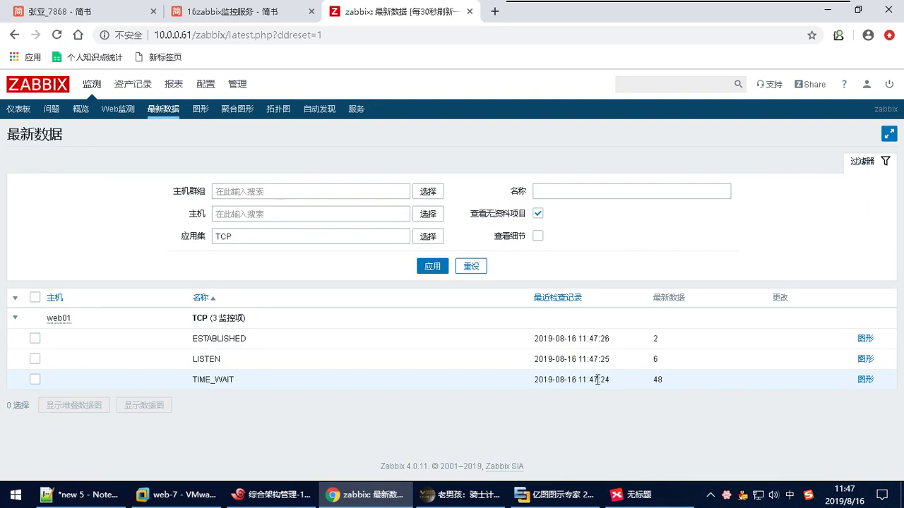
Return to the dashboard and examine web01's TIME_WAIT连接数过多 problem, its severity summary and its event details.
{"action": "left_click", "coordinate": [40, 91]}
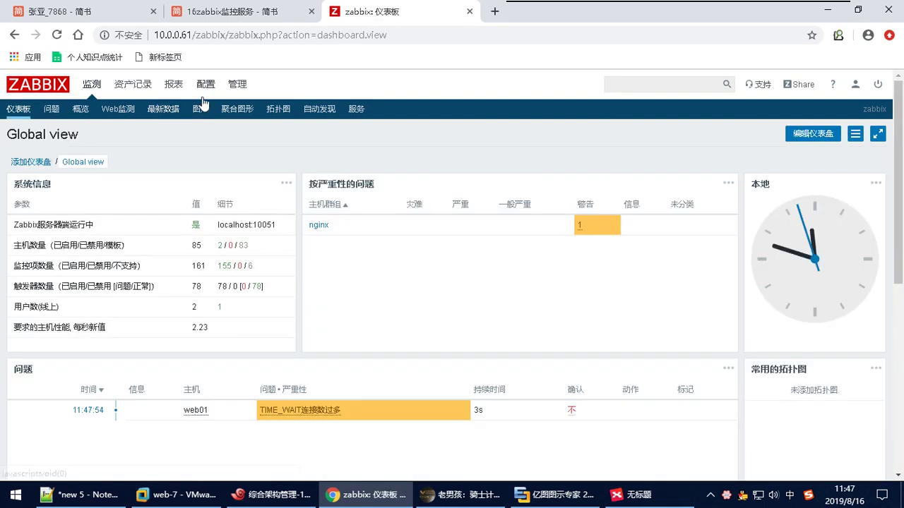
{"action": "mouse_move", "coordinate": [332, 414]}
{"action": "scroll", "coordinate": [332, 414], "scroll_direction": "down", "scroll_amount": 1}
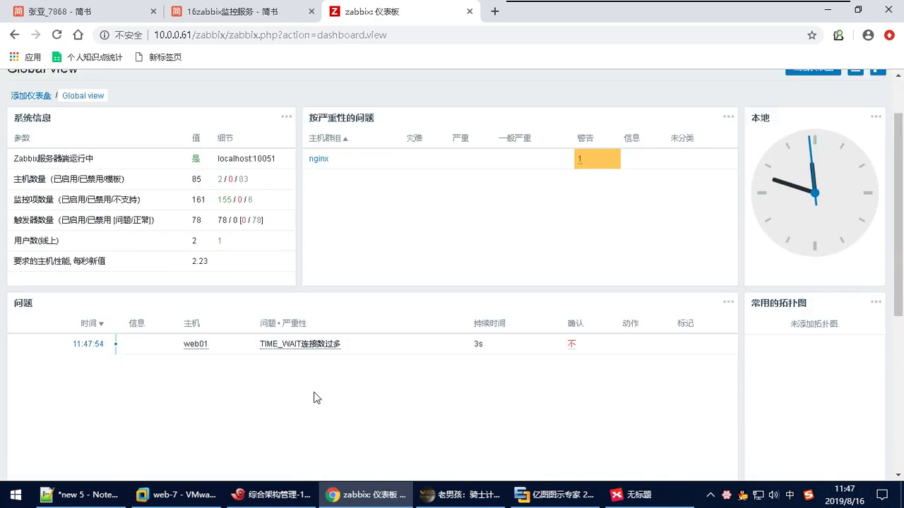
{"action": "scroll", "coordinate": [314, 392], "scroll_direction": "up", "scroll_amount": 1}
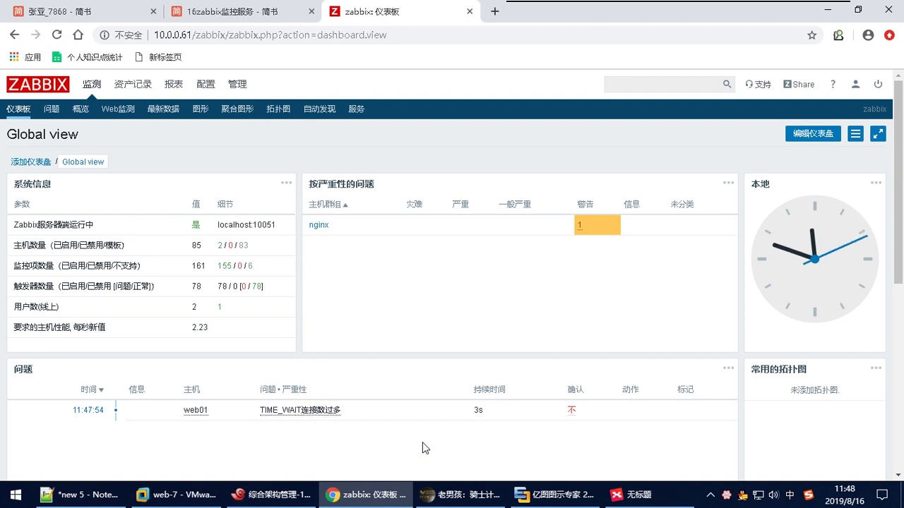
{"action": "scroll", "coordinate": [370, 370], "scroll_direction": "down", "scroll_amount": 3}
{"action": "scroll", "coordinate": [369, 370], "scroll_direction": "up", "scroll_amount": 3}
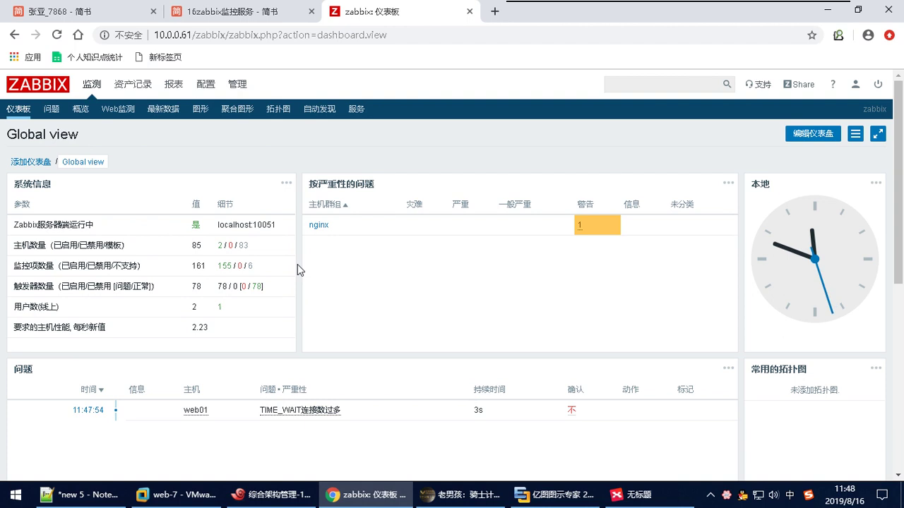
{"action": "scroll", "coordinate": [297, 265], "scroll_direction": "down", "scroll_amount": 4}
{"action": "scroll", "coordinate": [297, 267], "scroll_direction": "up", "scroll_amount": 3}
{"action": "scroll", "coordinate": [297, 275], "scroll_direction": "down", "scroll_amount": 1}
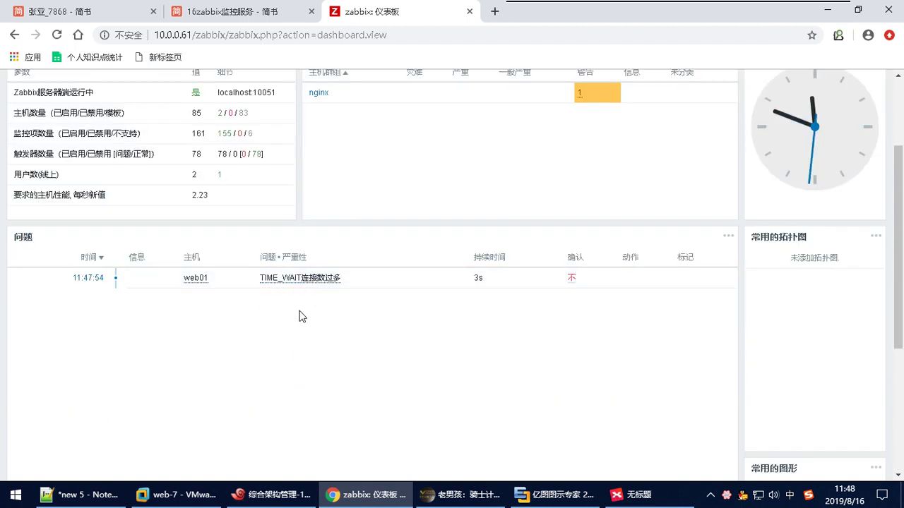
{"action": "scroll", "coordinate": [301, 318], "scroll_direction": "up", "scroll_amount": 2}
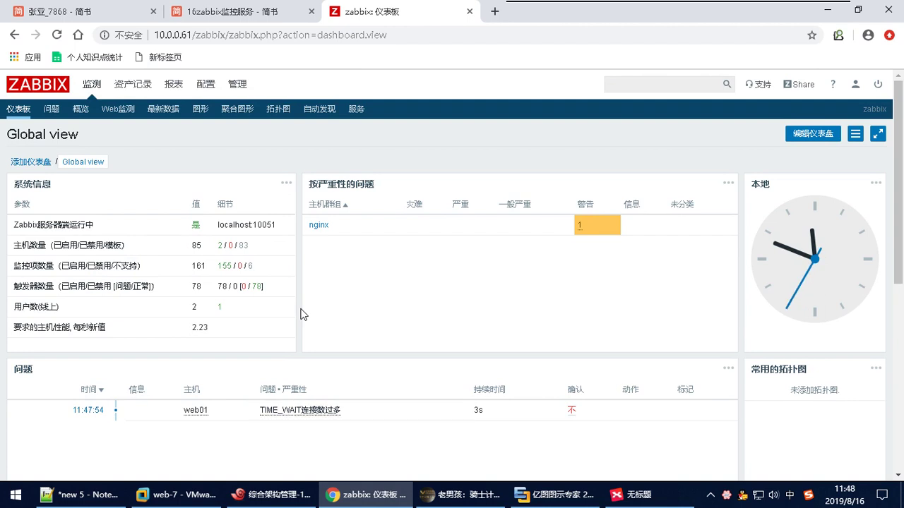
{"action": "scroll", "coordinate": [301, 313], "scroll_direction": "down", "scroll_amount": 1}
{"action": "mouse_move", "coordinate": [292, 348]}
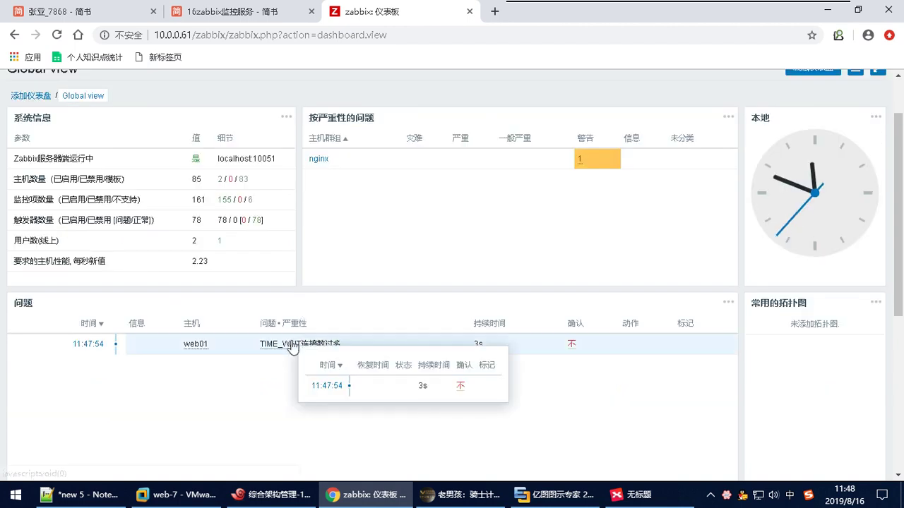
Compare the dashboard's TIME_WAIT problem with the recent zabbix_get TIME_WAIT readings in the Xshell terminal on m01.
{"action": "scroll", "coordinate": [295, 296], "scroll_direction": "up", "scroll_amount": 1}
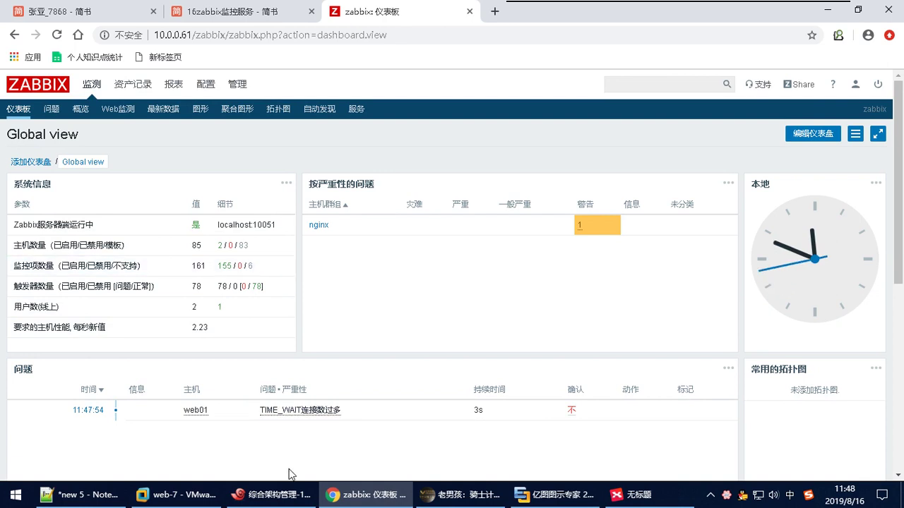
{"action": "left_click", "coordinate": [272, 494]}
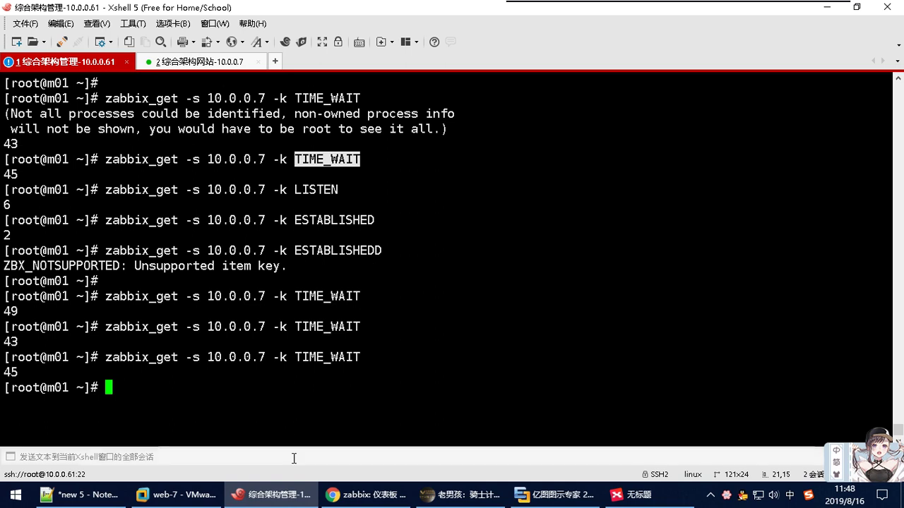
{"action": "left_click", "coordinate": [353, 495]}
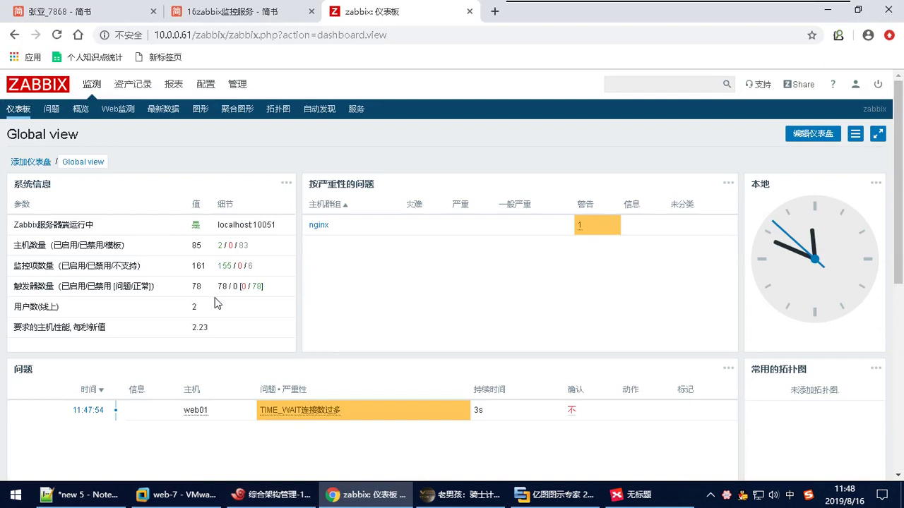
Open web01's TIME_WAIT连接数过多 trigger from the host configuration, change the threshold in its expression and save the update.
{"action": "mouse_move", "coordinate": [205, 84]}
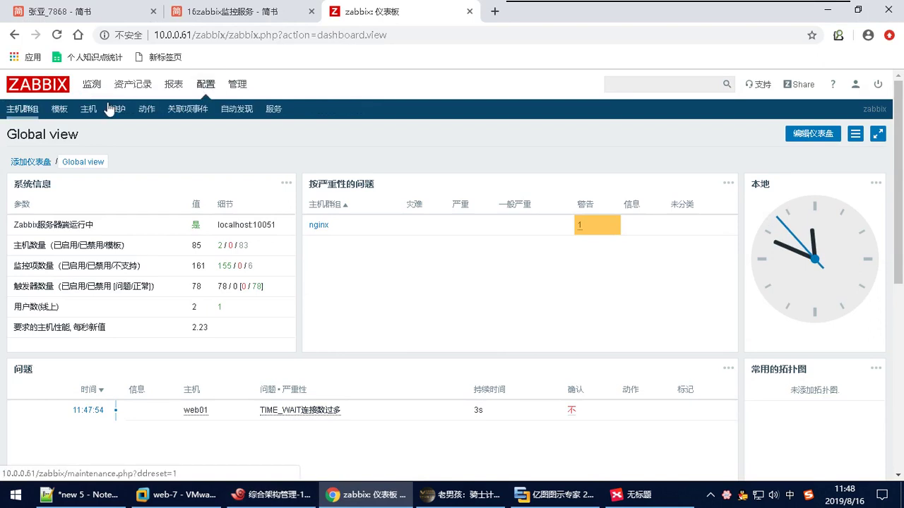
{"action": "left_click", "coordinate": [88, 109]}
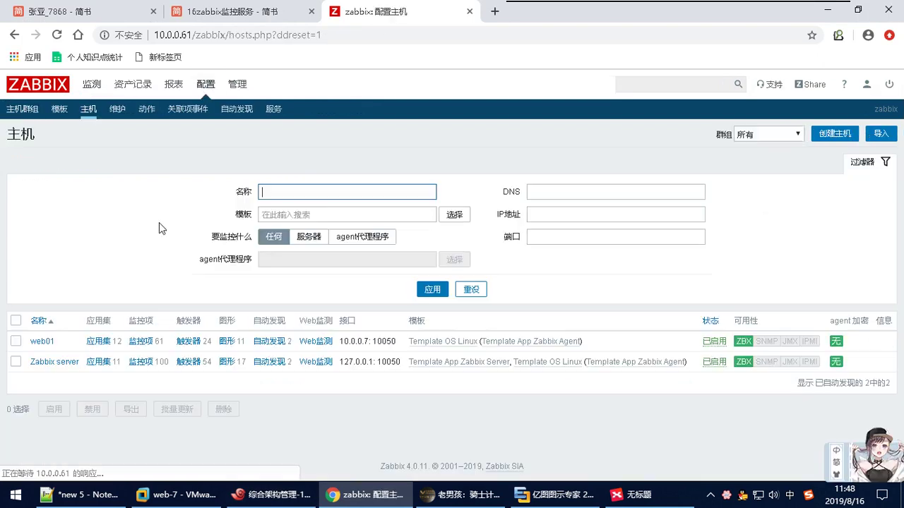
{"action": "left_click", "coordinate": [188, 341]}
{"action": "scroll", "coordinate": [250, 331], "scroll_direction": "down", "scroll_amount": 5}
{"action": "left_click", "coordinate": [142, 315]}
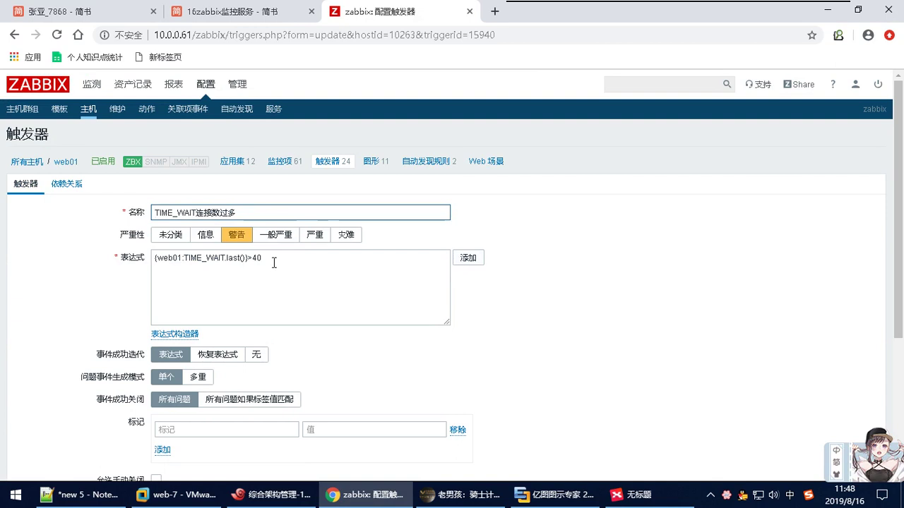
{"action": "left_click_drag", "start_coordinate": [259, 258], "coordinate": [253, 259]}
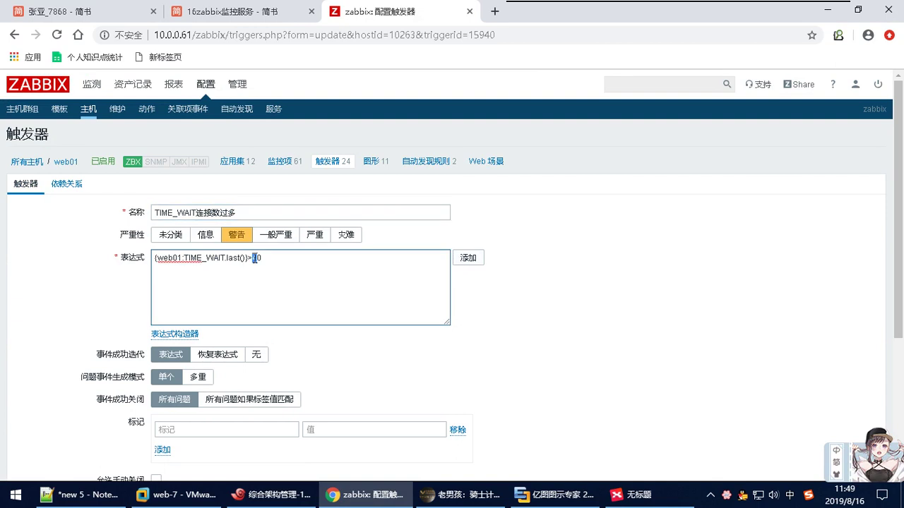
{"action": "scroll", "coordinate": [254, 259], "scroll_direction": "down", "scroll_amount": 3}
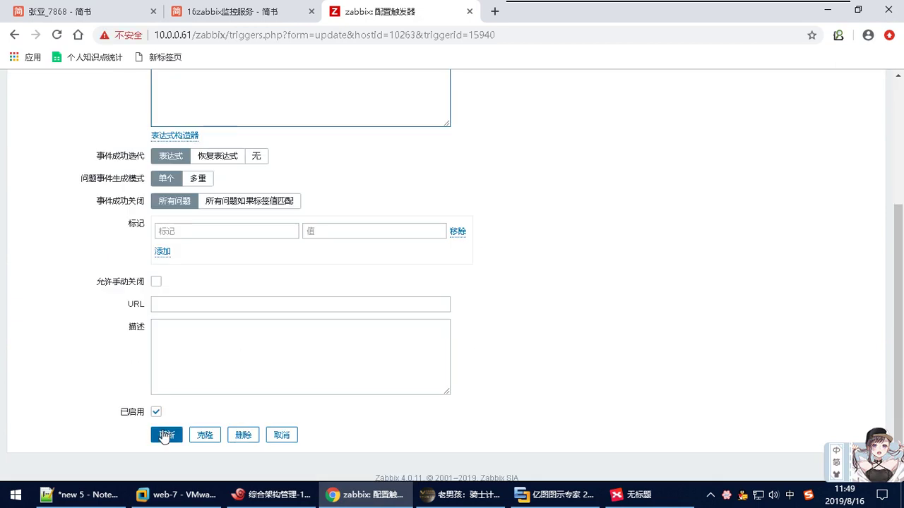
{"action": "left_click", "coordinate": [165, 435]}
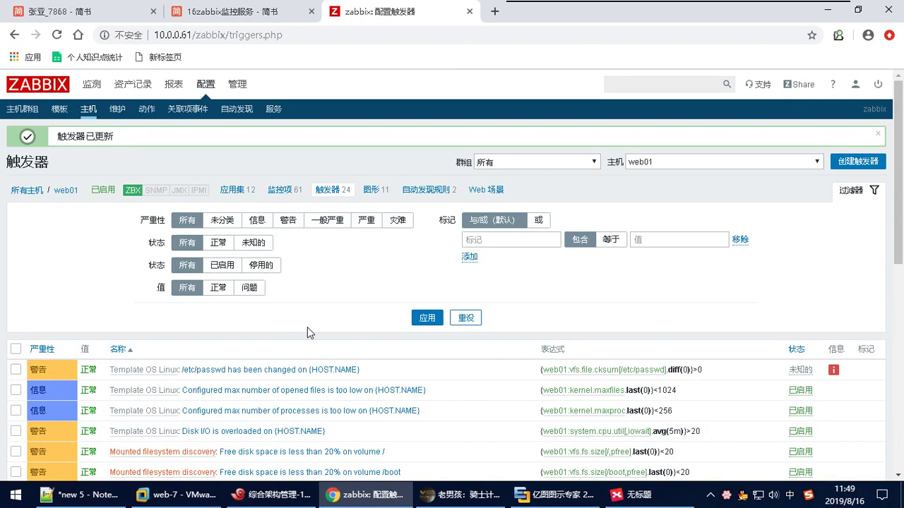
Return to the dashboard and reload it to check whether web01's TIME_WAIT连接数过多 problem is still listed.
{"action": "left_click", "coordinate": [39, 86]}
{"action": "scroll", "coordinate": [332, 310], "scroll_direction": "down", "scroll_amount": 3}
{"action": "mouse_move", "coordinate": [314, 213]}
{"action": "scroll", "coordinate": [338, 233], "scroll_direction": "up", "scroll_amount": 3}
{"action": "scroll", "coordinate": [338, 298], "scroll_direction": "down", "scroll_amount": 2}
{"action": "scroll", "coordinate": [337, 298], "scroll_direction": "up", "scroll_amount": 2}
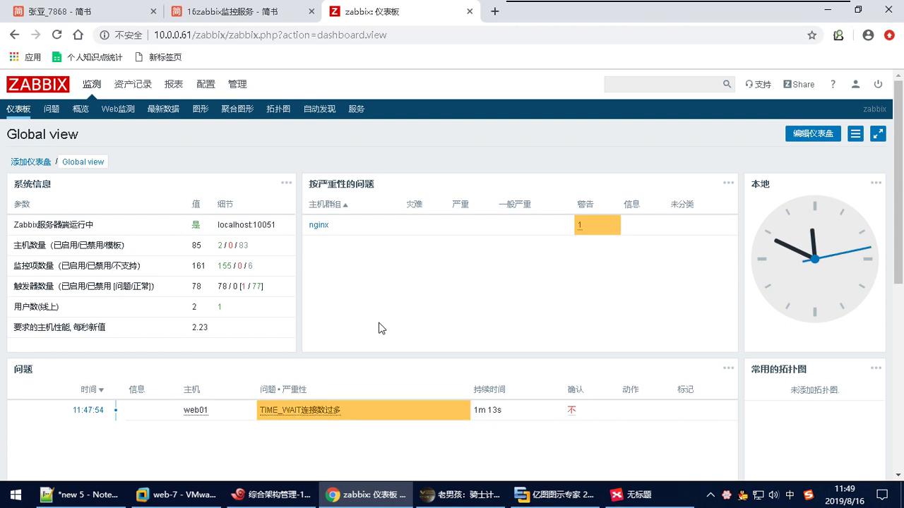
{"action": "left_click", "coordinate": [58, 35]}
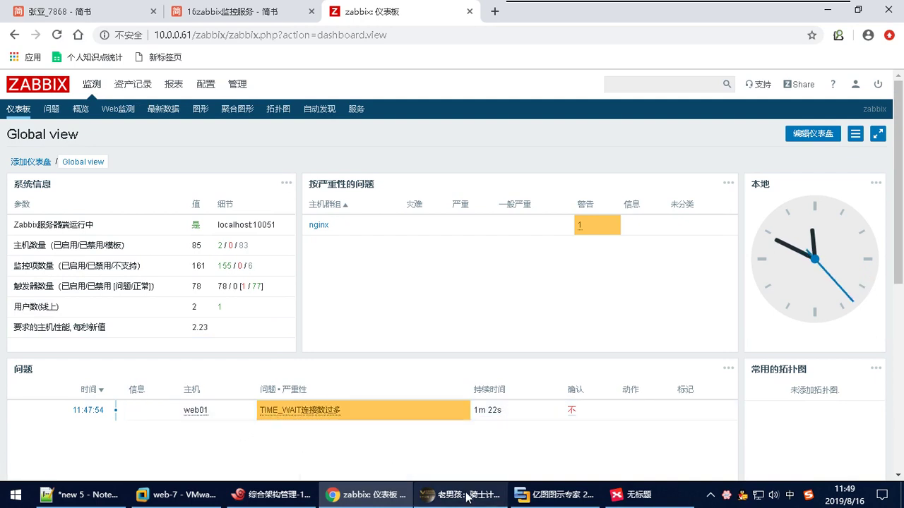
Close the window of the untitled Linux mind map.
{"action": "left_click", "coordinate": [625, 496]}
{"action": "right_click", "coordinate": [625, 496]}
{"action": "left_click", "coordinate": [629, 471]}
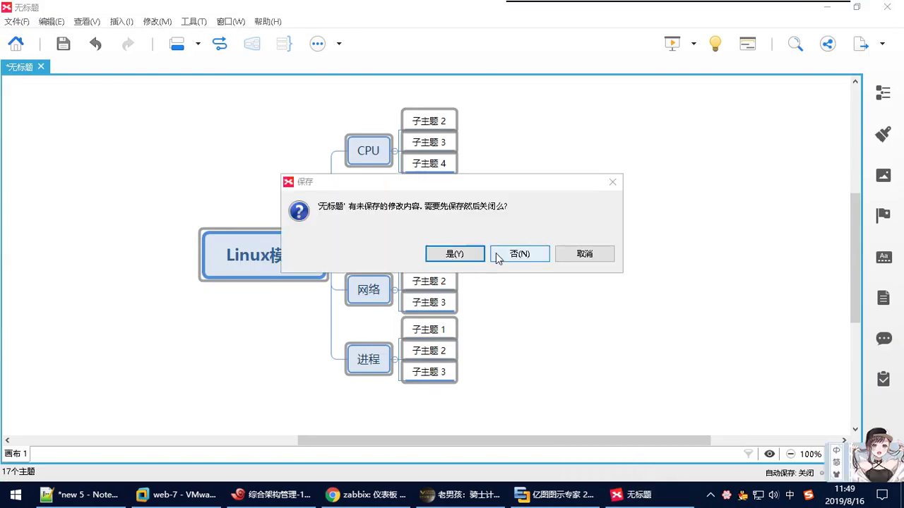